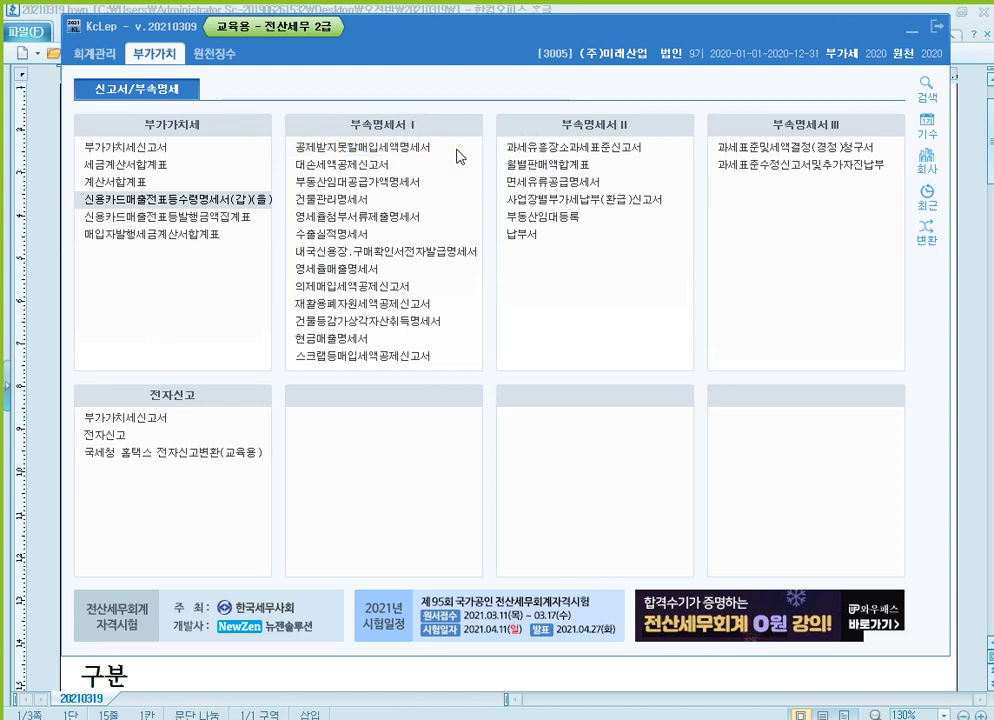
Open the 공제받지못할매입세액명세서 and set its inquiry period to April through June 2020
click(458, 148)
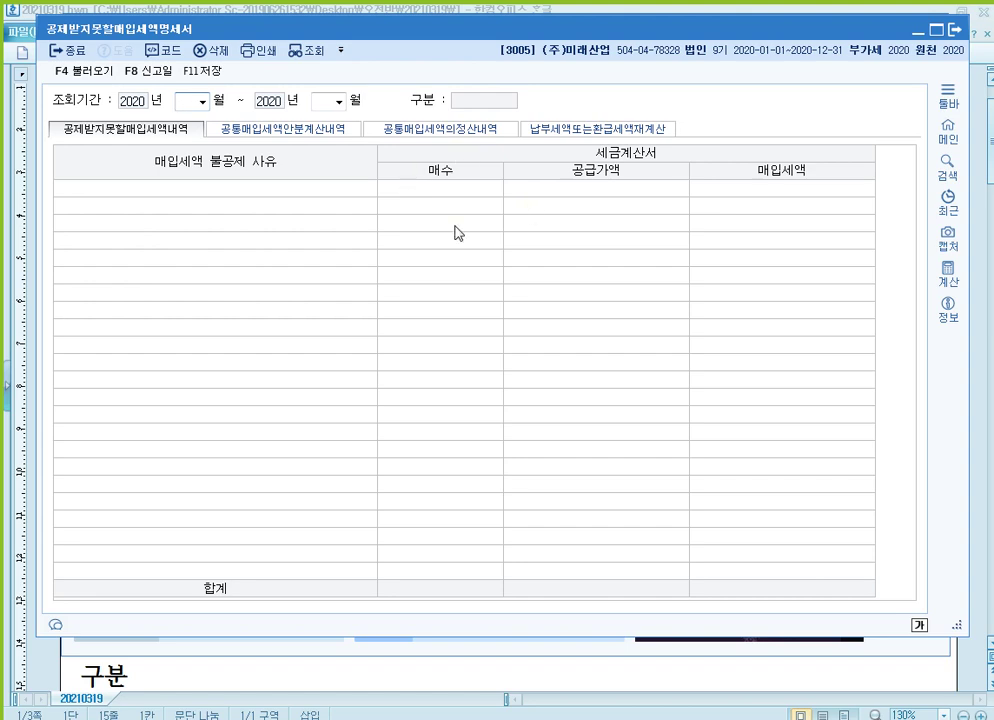
text(4)
key(Return)
text(6)
key(Return)
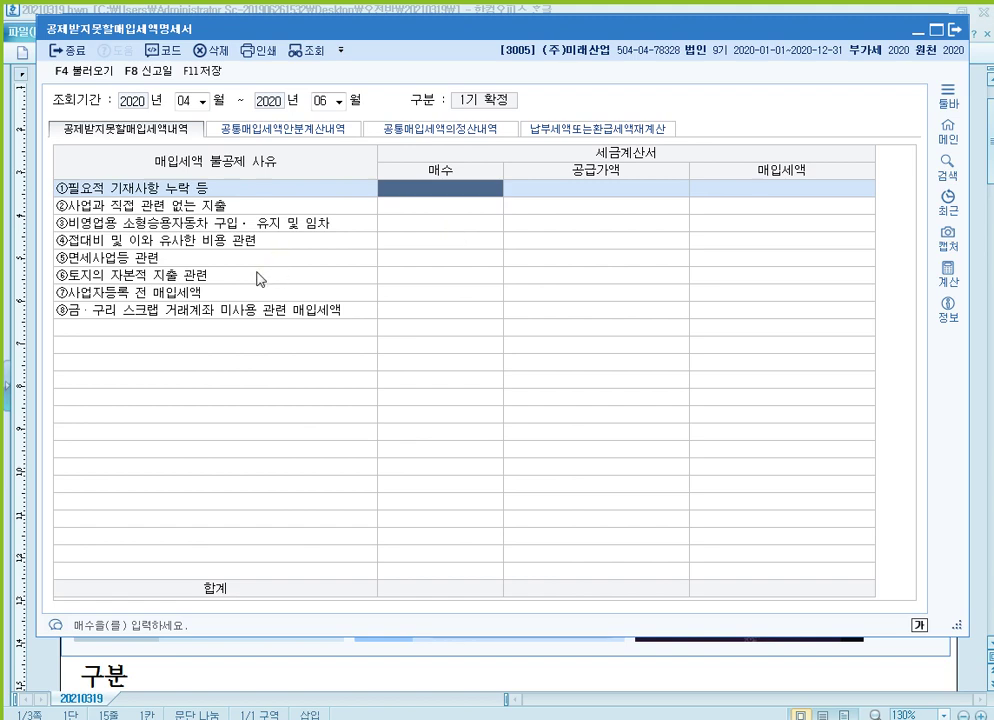
Examine the 내역, 안분계산내역, 정산내역 and 재계산 sections of the non-deductible input tax statement, ending back on 공제받지못할매입세액내역
click(313, 131)
click(440, 129)
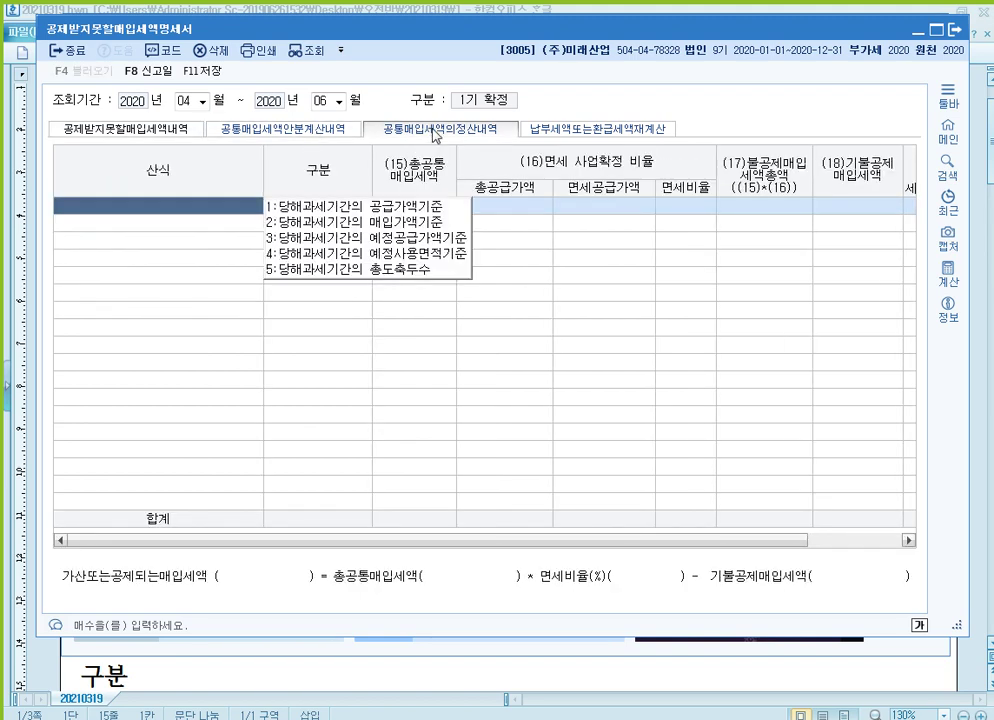
click(597, 129)
click(128, 129)
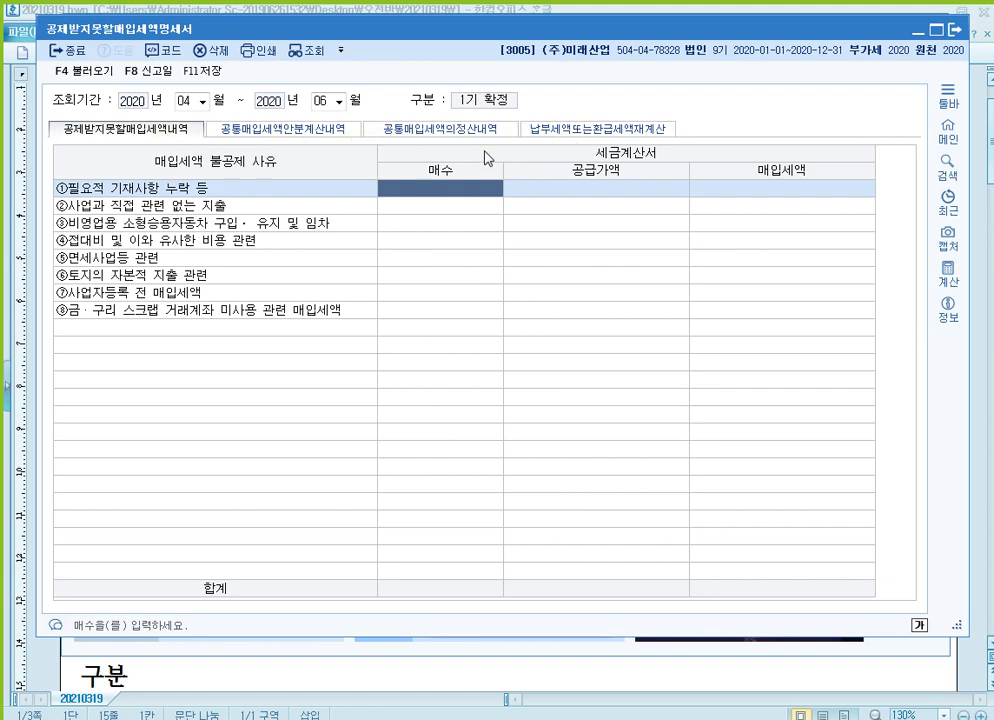
click(268, 130)
click(430, 131)
click(590, 130)
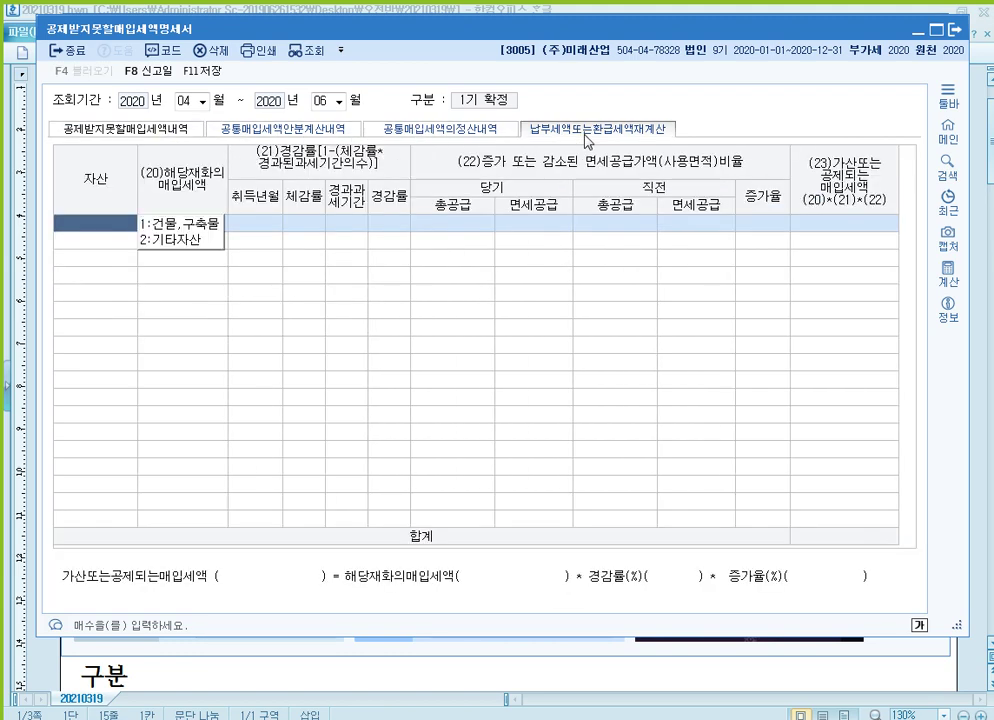
click(128, 129)
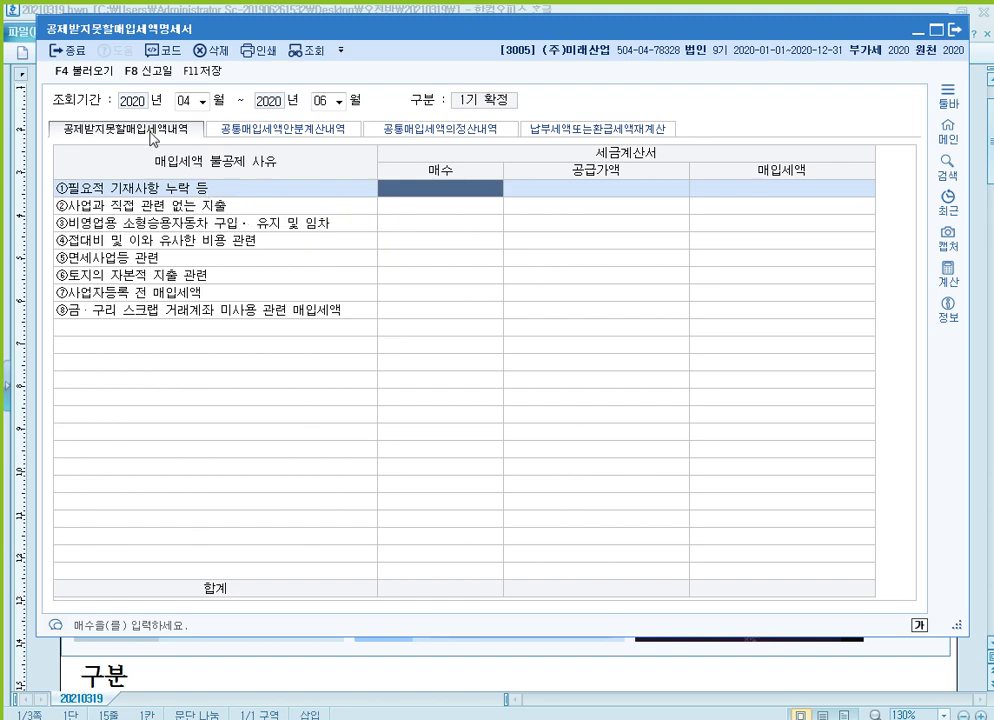
click(309, 131)
click(445, 132)
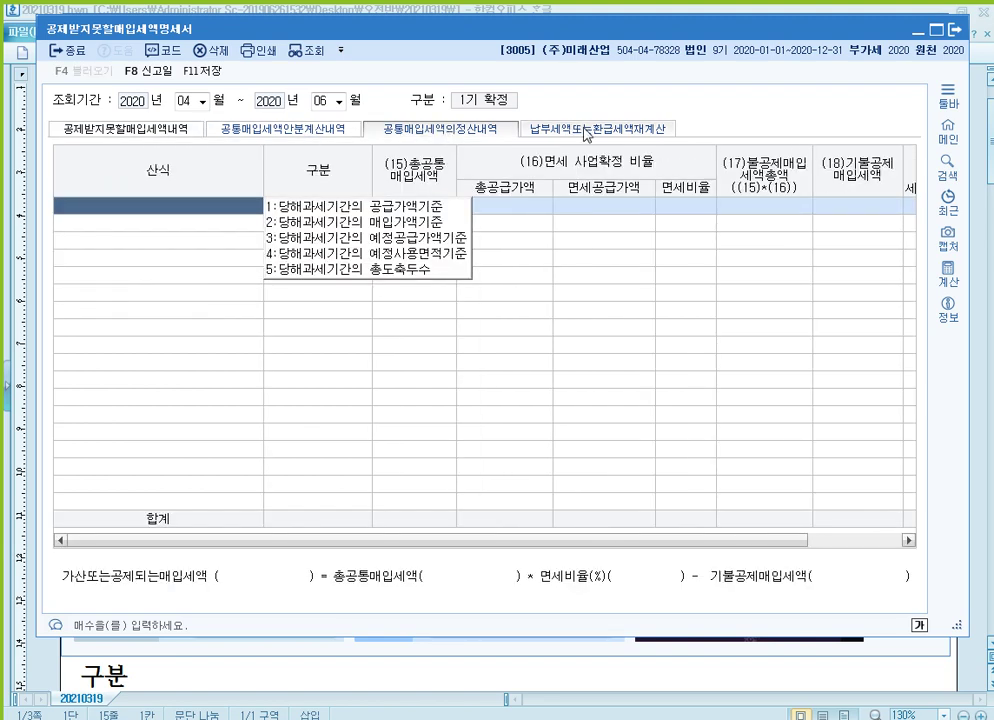
click(586, 132)
click(146, 132)
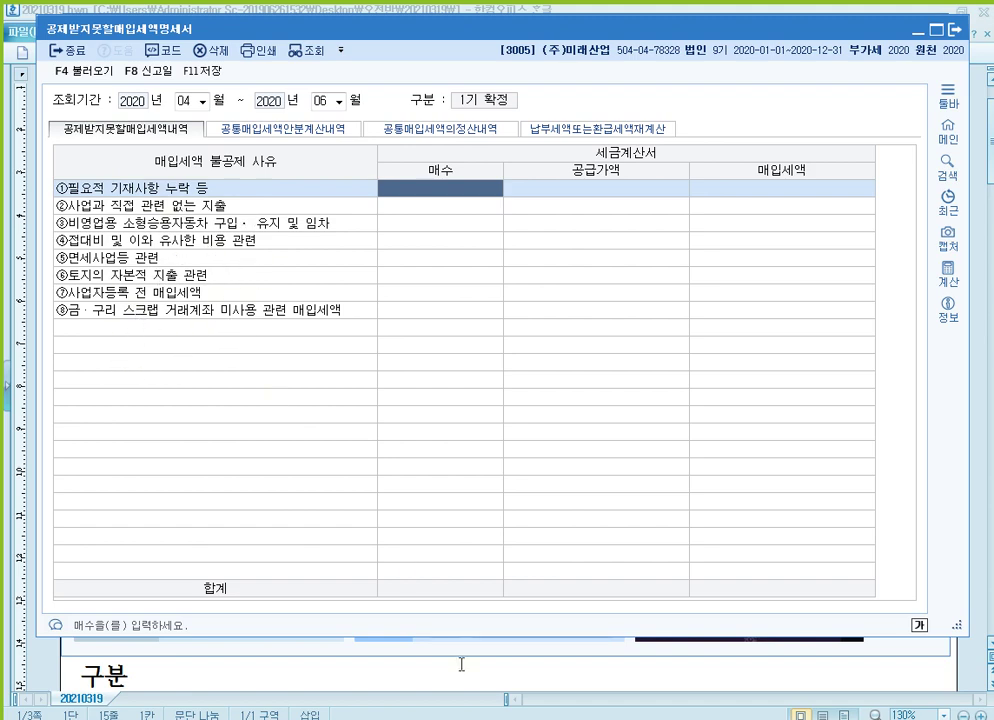
Open 매입매출전표입력 from the accounting management section and set the voucher date to January 1
key(Escape)
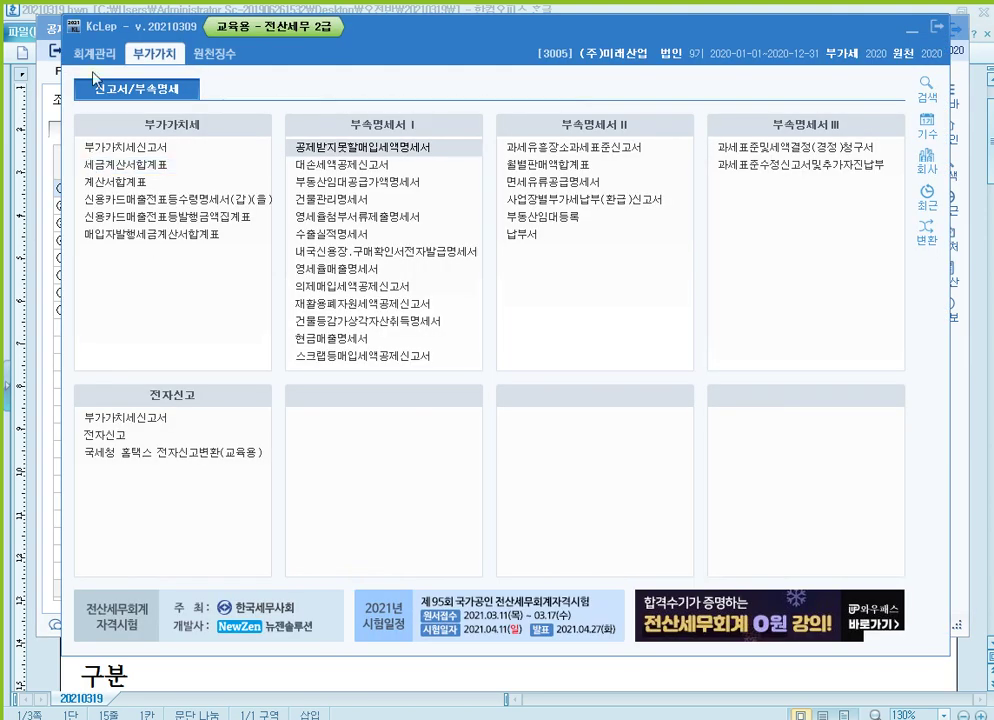
click(74, 54)
click(133, 166)
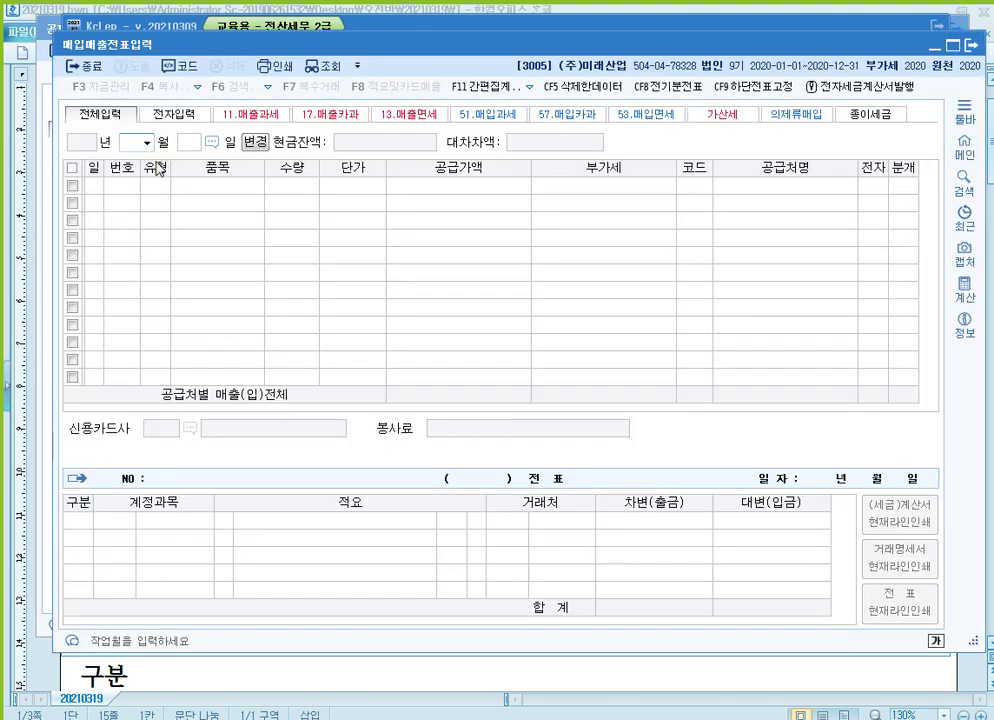
text(1)
key(Return)
key(Return)
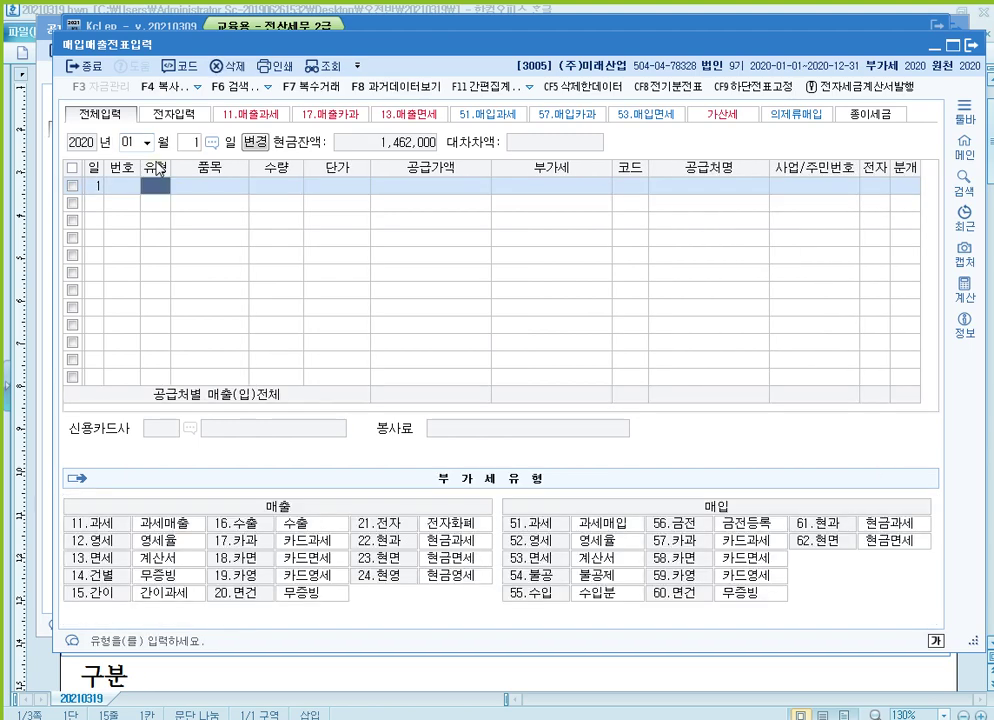
Enter a type 54 (불공) purchase line dated January 1 with a supply amount of 1,000,000
text(54)
key(Return)
key(Return)
key(Return)
key(Return)
text(1000000)
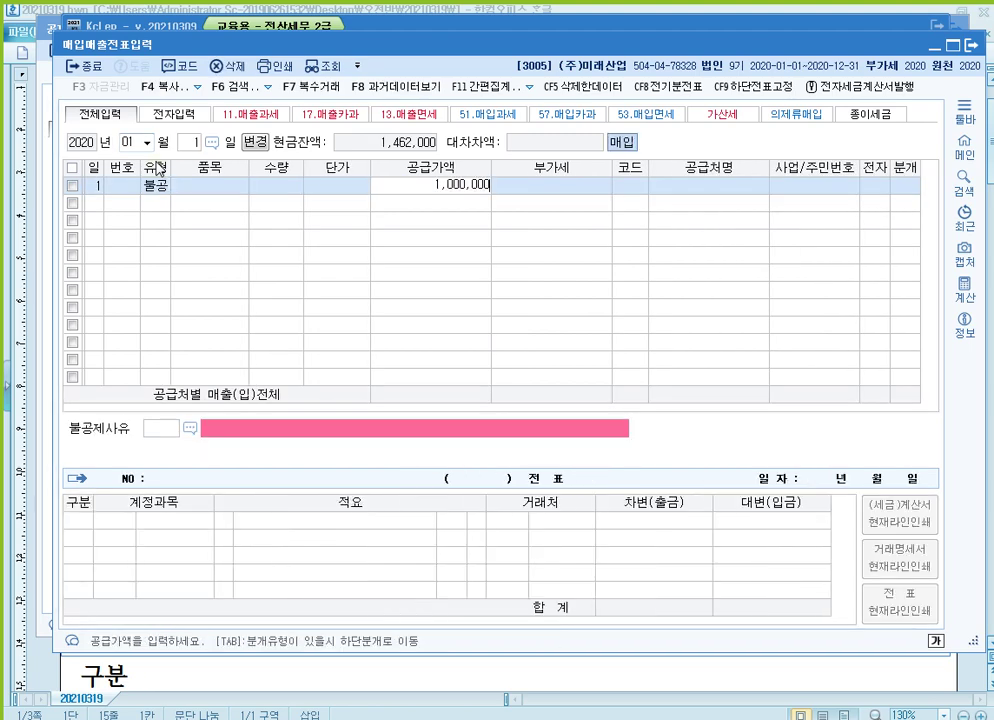
key(Return)
Look through the 불공제사유 code list for the purchase voucher, from reason ② to reason ⑥
click(190, 428)
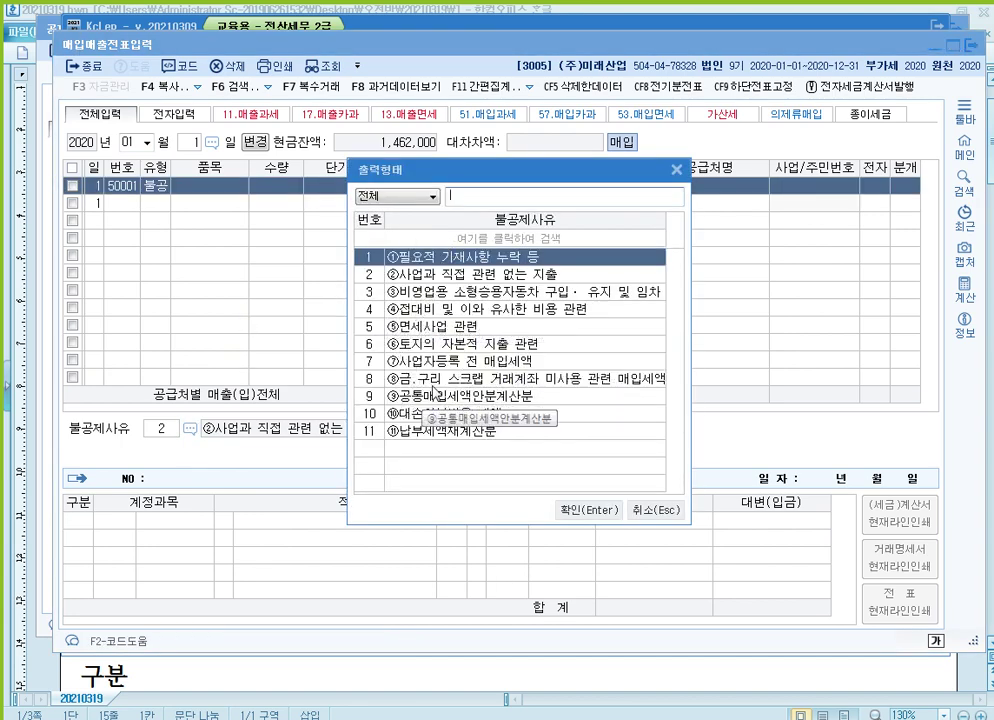
click(456, 279)
click(458, 291)
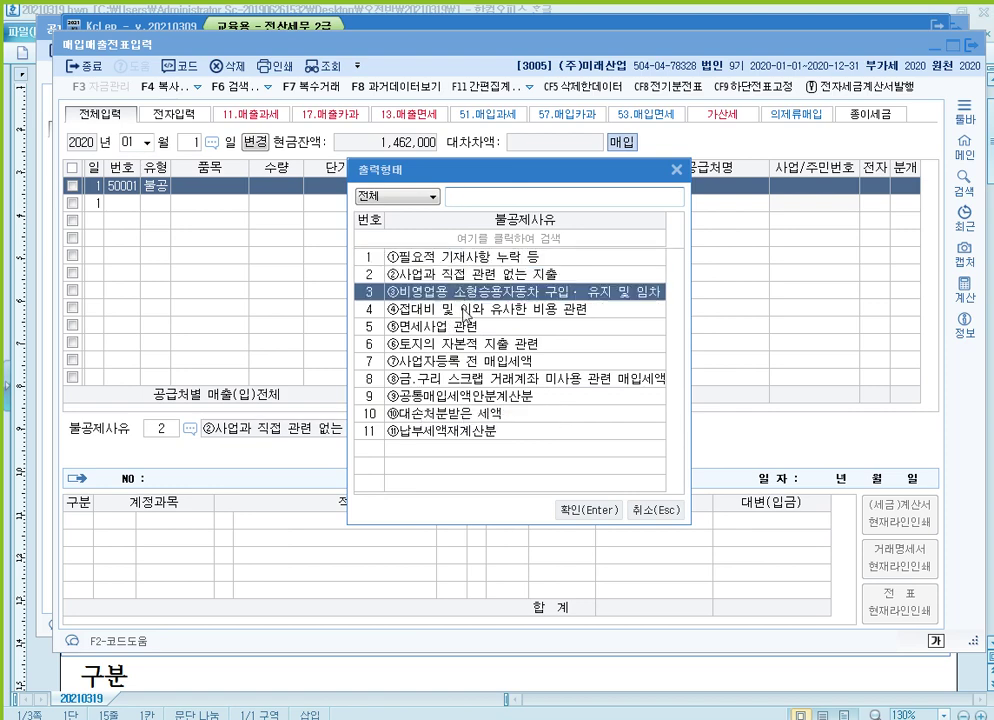
click(462, 308)
click(465, 323)
click(470, 343)
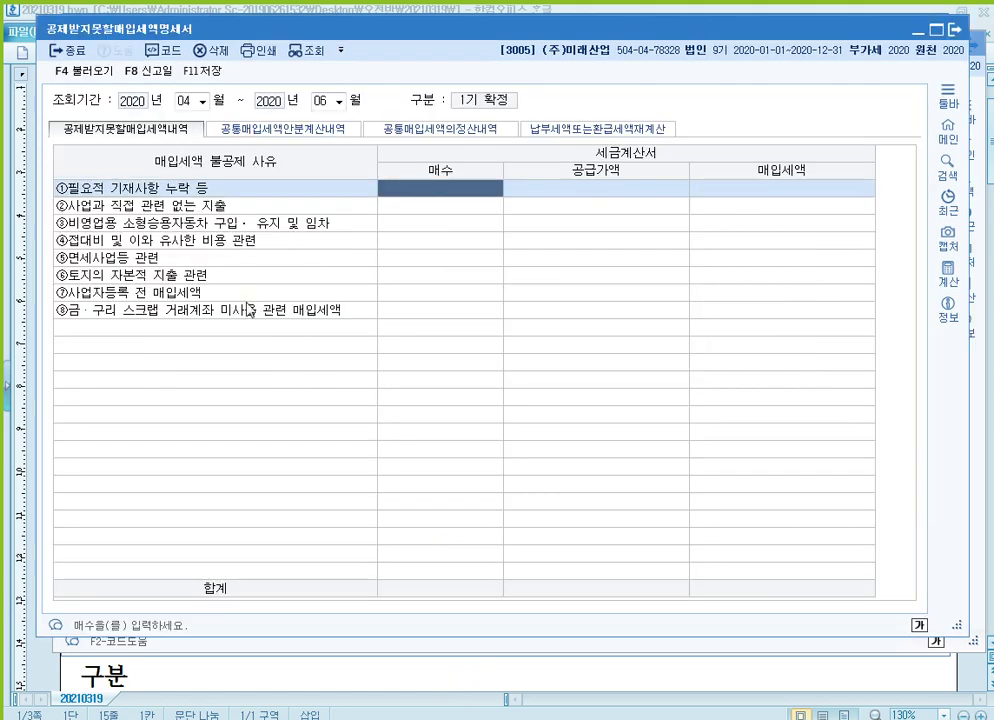
Go through the 불공제 사유 rows of the statement down to ⑥토지의 자본적 지출 관련 and compare them with the voucher's reason list
key(Down)
key(Down)
key(Down)
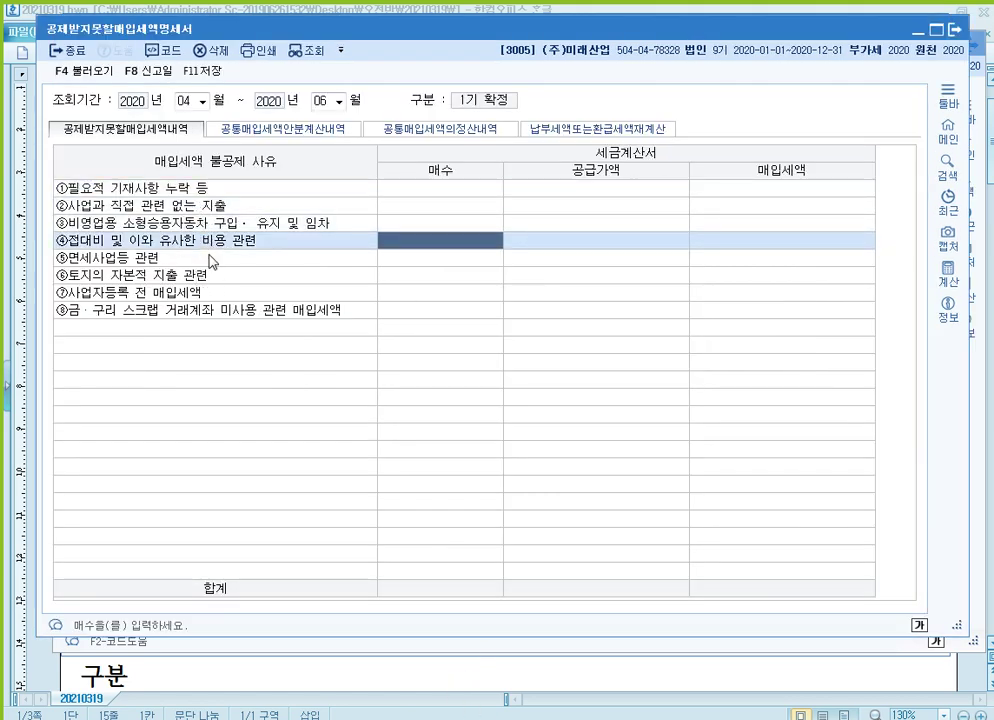
key(Down)
key(Down)
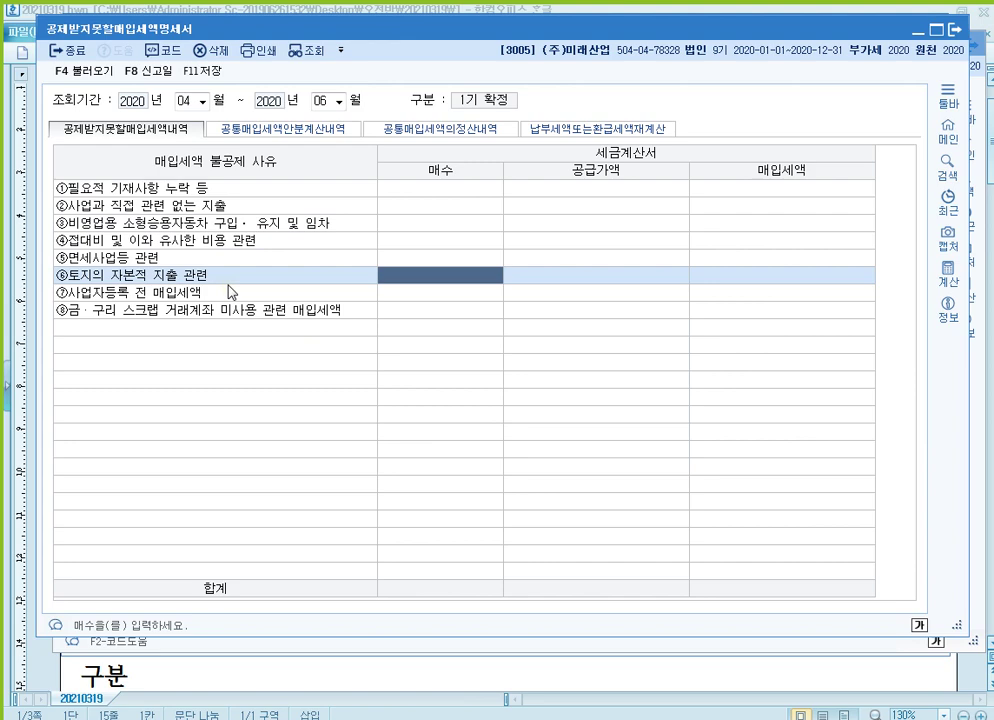
click(490, 643)
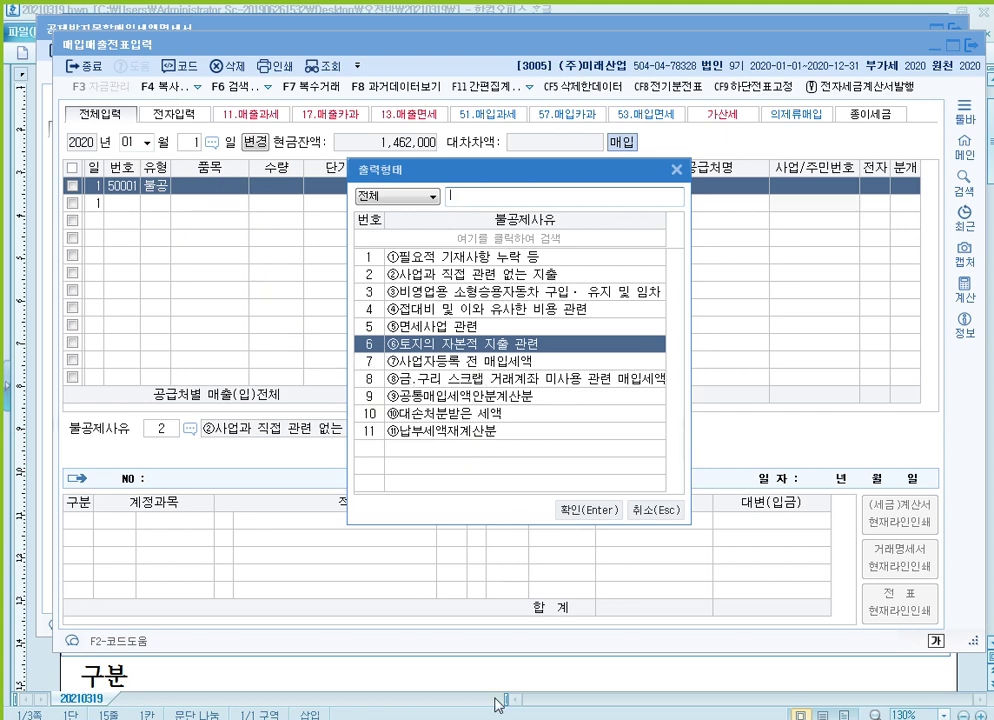
mouse_move(483, 718)
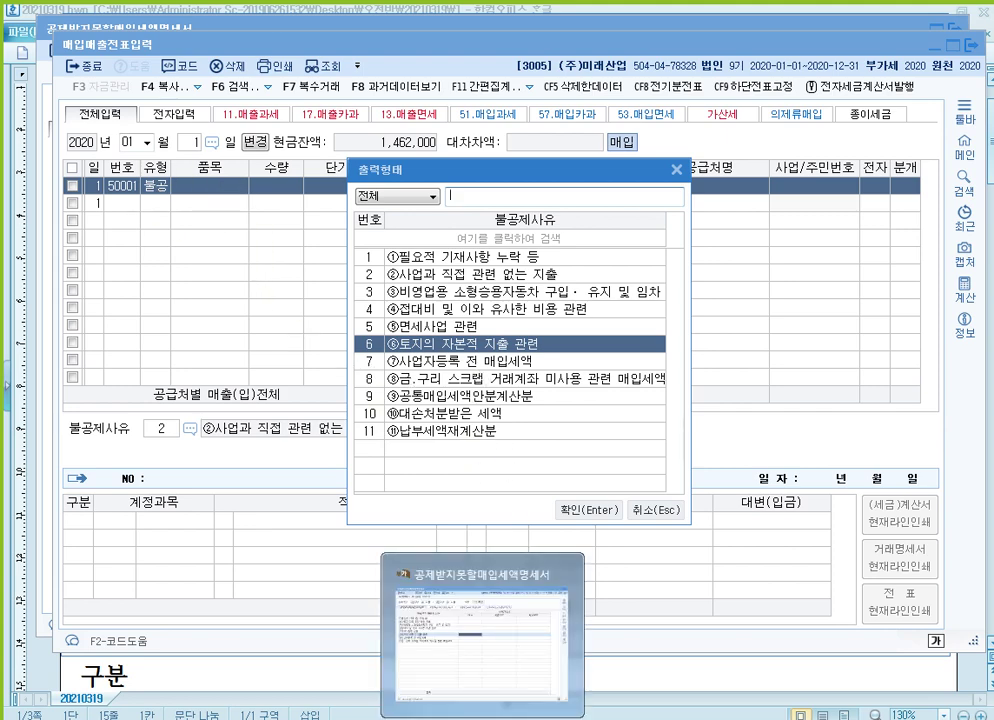
click(483, 630)
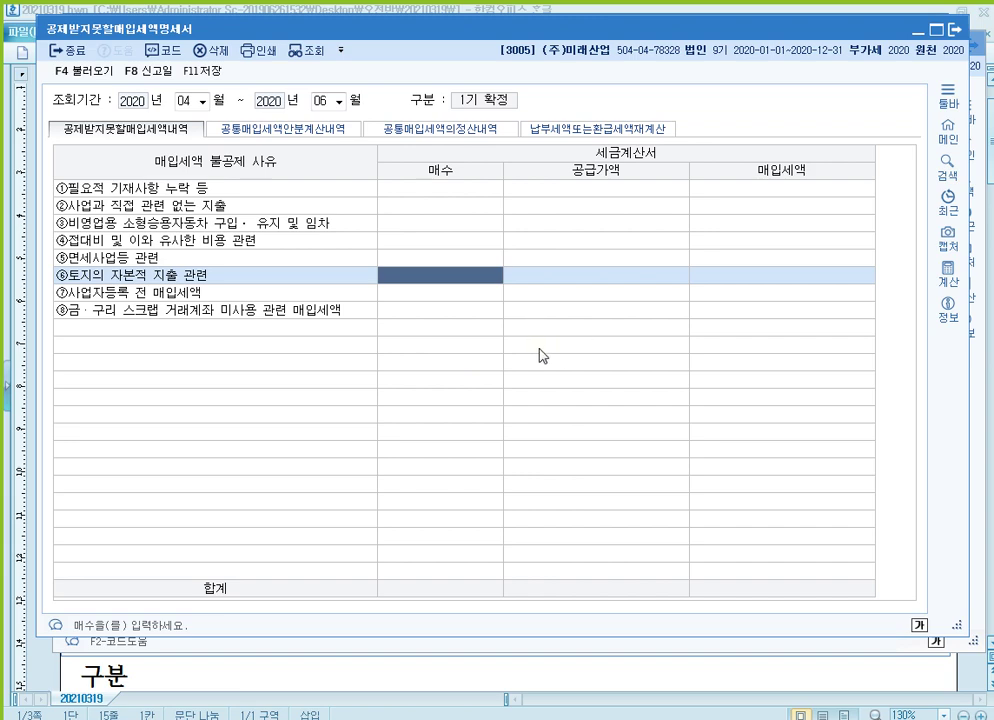
Mark 세금계산서, 매입세액 불공제 사유 and reasons ② to ⑥ with blue screen-pen rectangles, and then exit the pen
key(ctrl+F12)
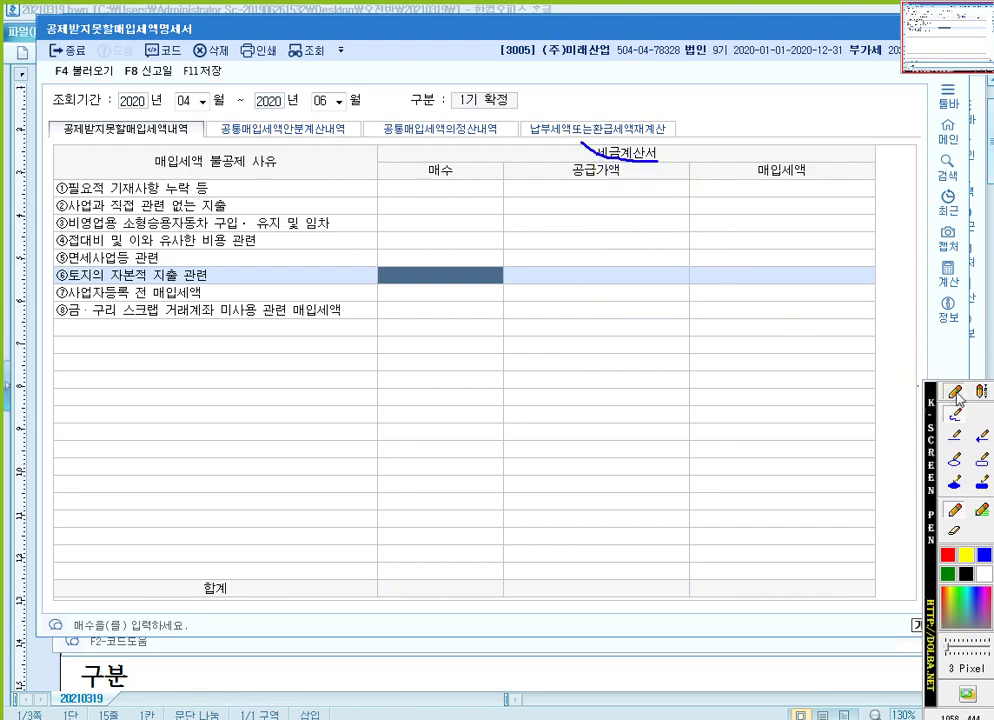
click(983, 460)
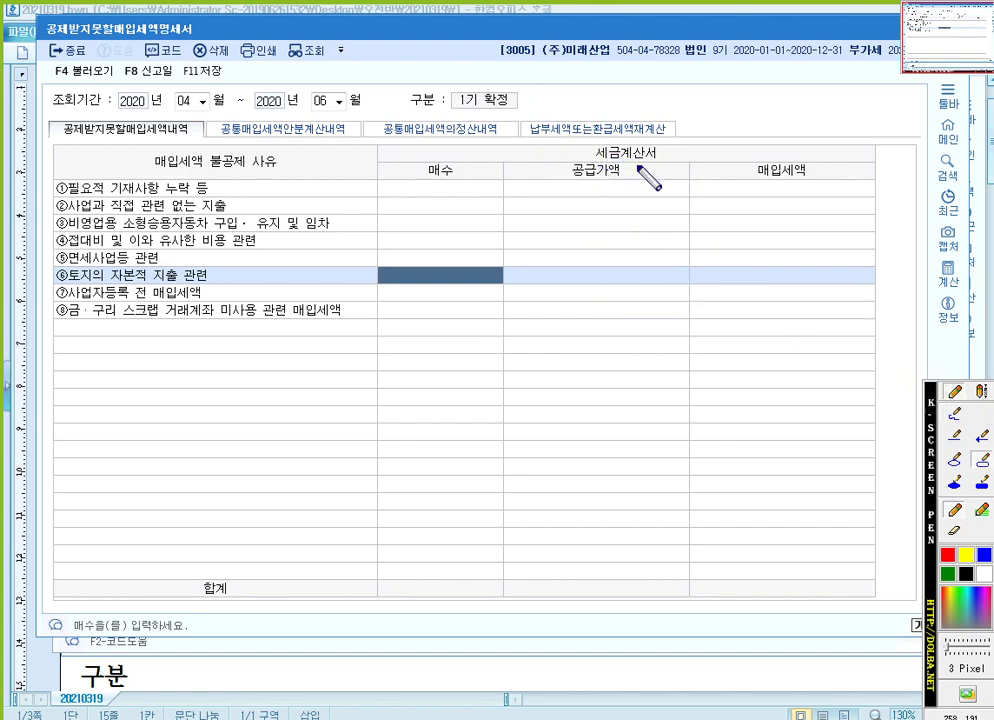
drag(580, 141, 672, 166)
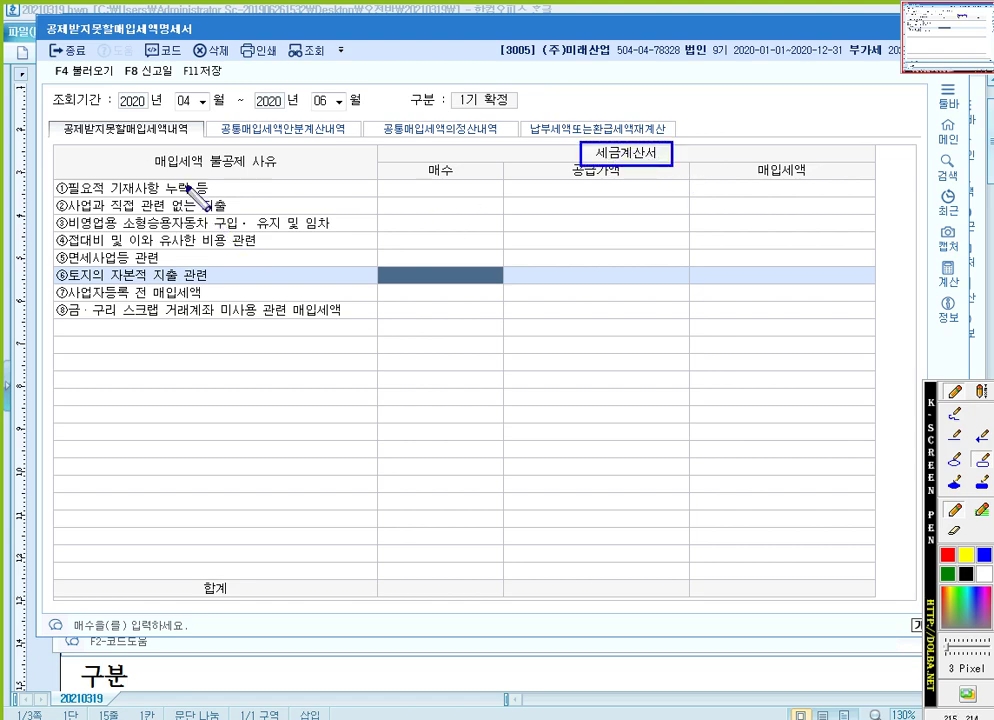
drag(148, 146, 293, 177)
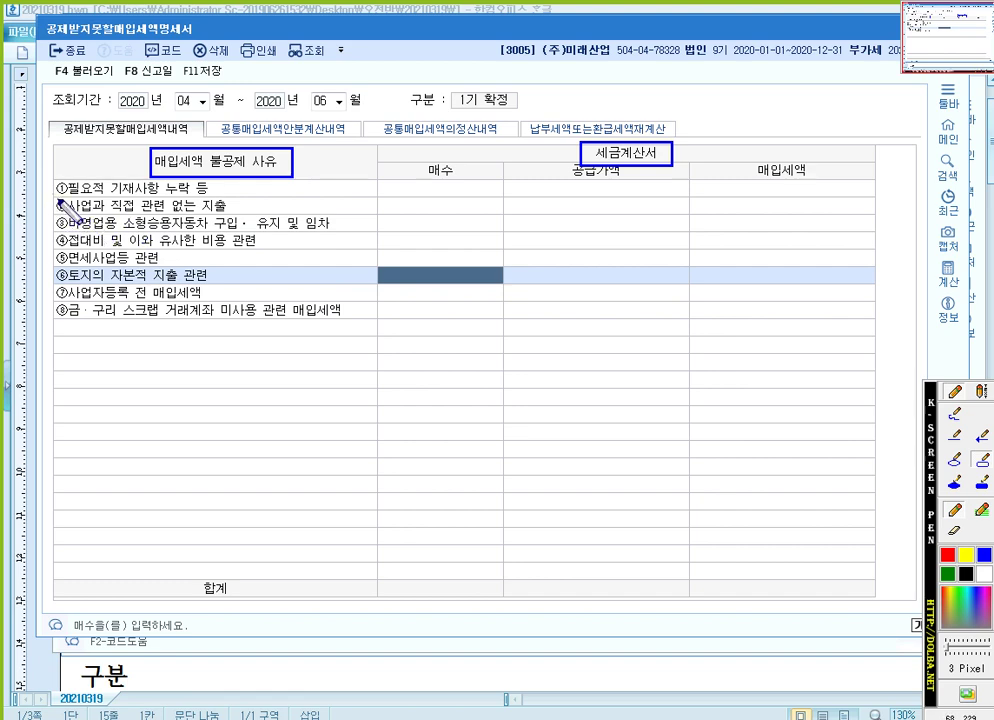
drag(52, 194, 378, 285)
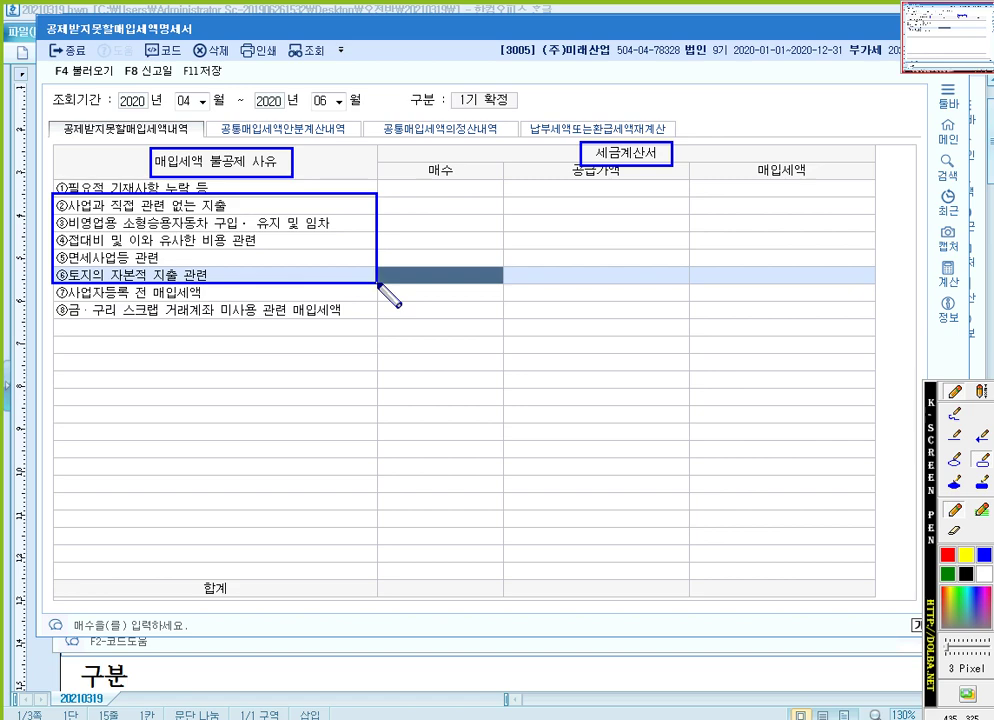
key(Escape)
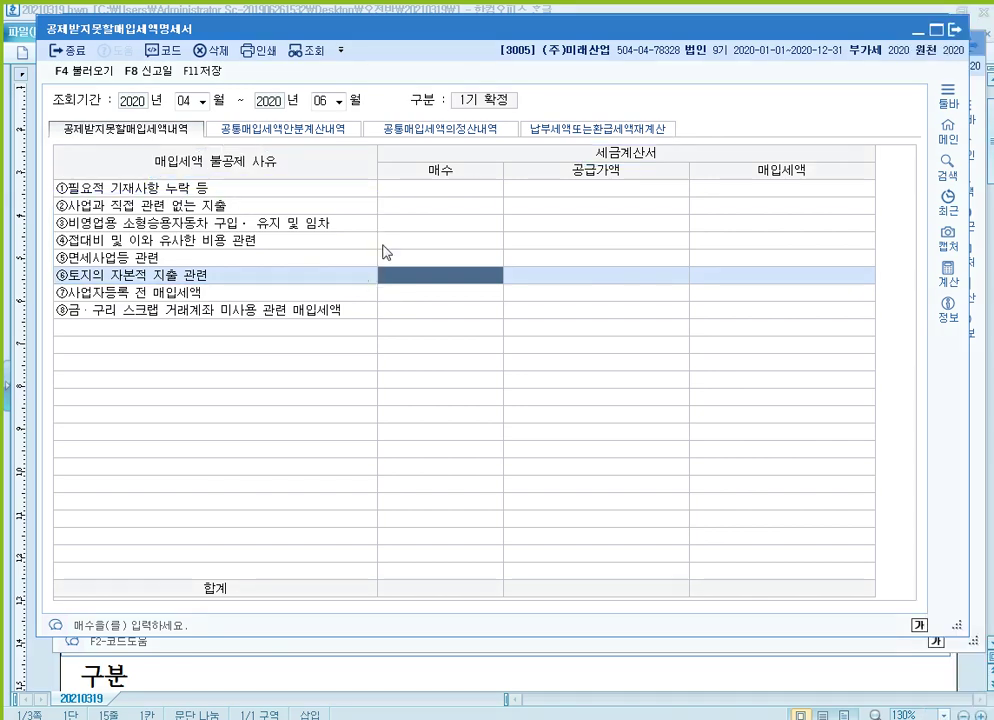
Leave the statement at its first reason row and open the 부가가치세신고서 from the VAT section
click(440, 188)
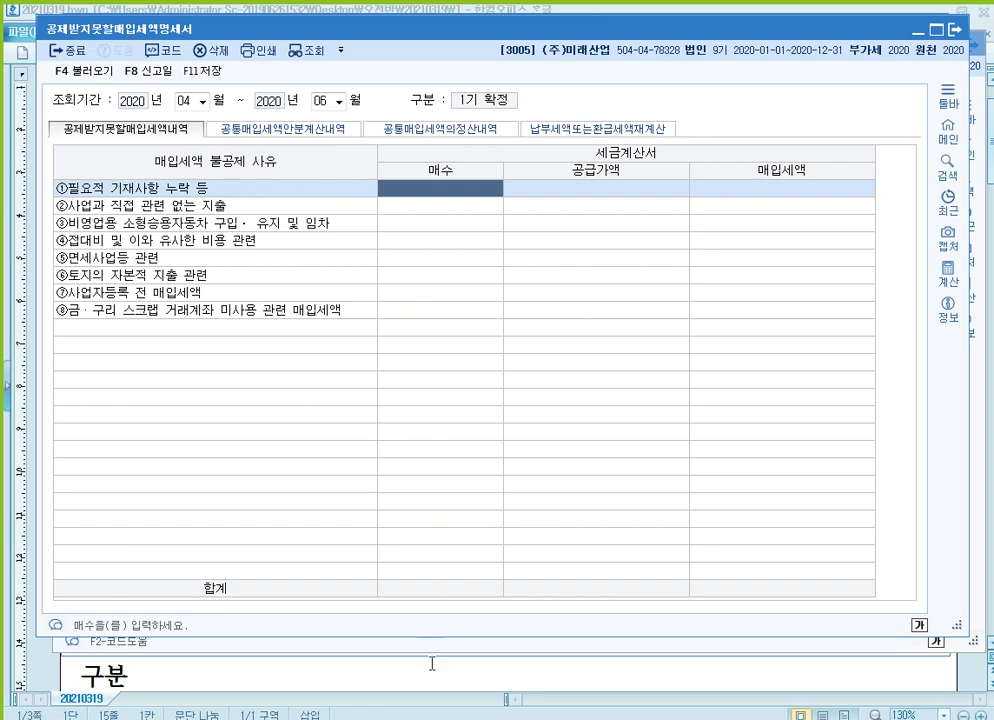
key(Escape)
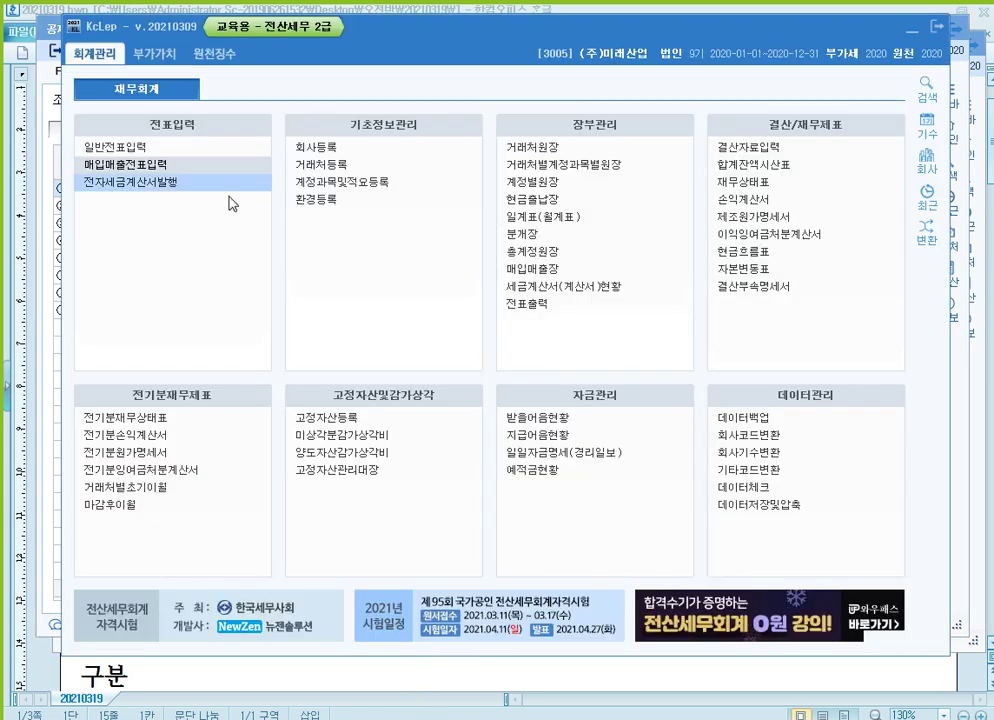
click(154, 53)
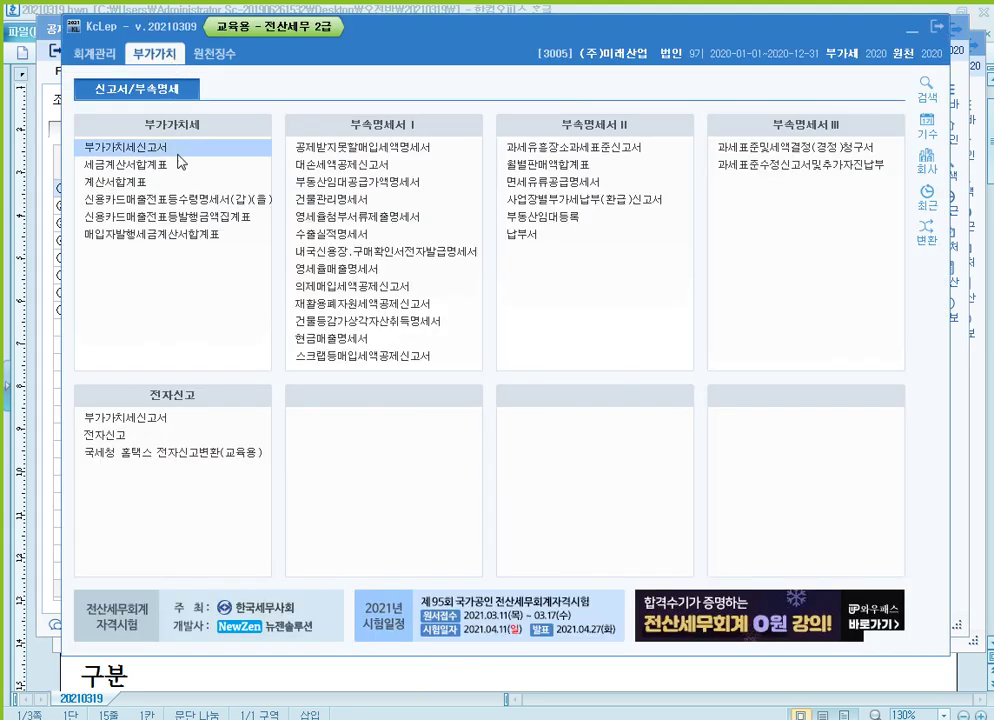
click(241, 152)
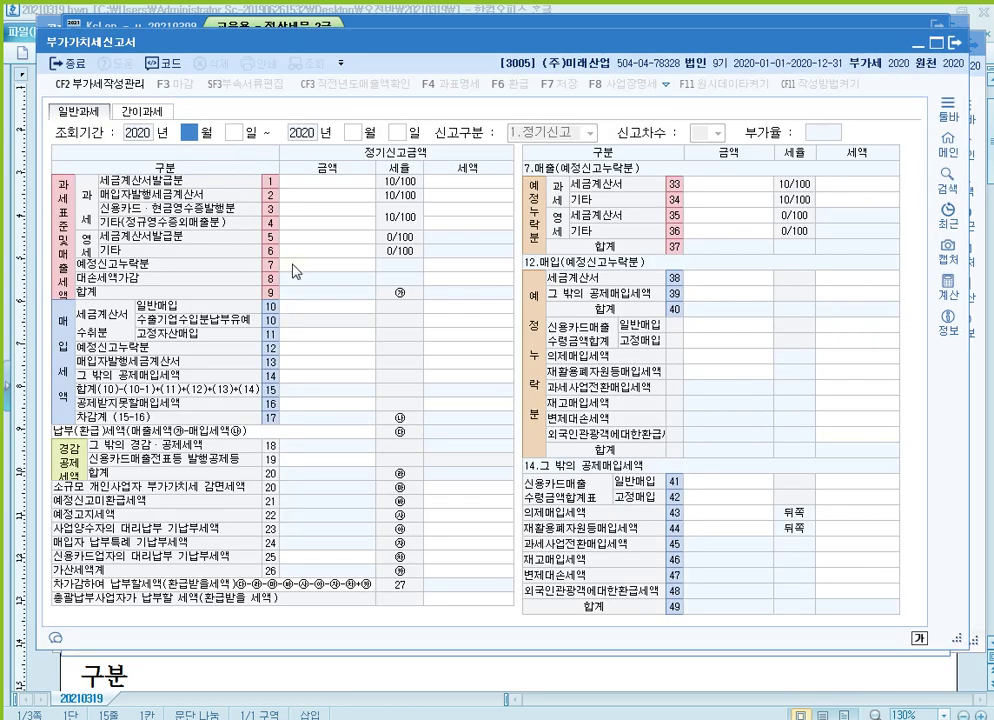
Load the VAT return for October through December 2020 and go to the breakdown of line 16, 공제받지못할매입세액
text(10)
key(Return)
text(12)
key(Return)
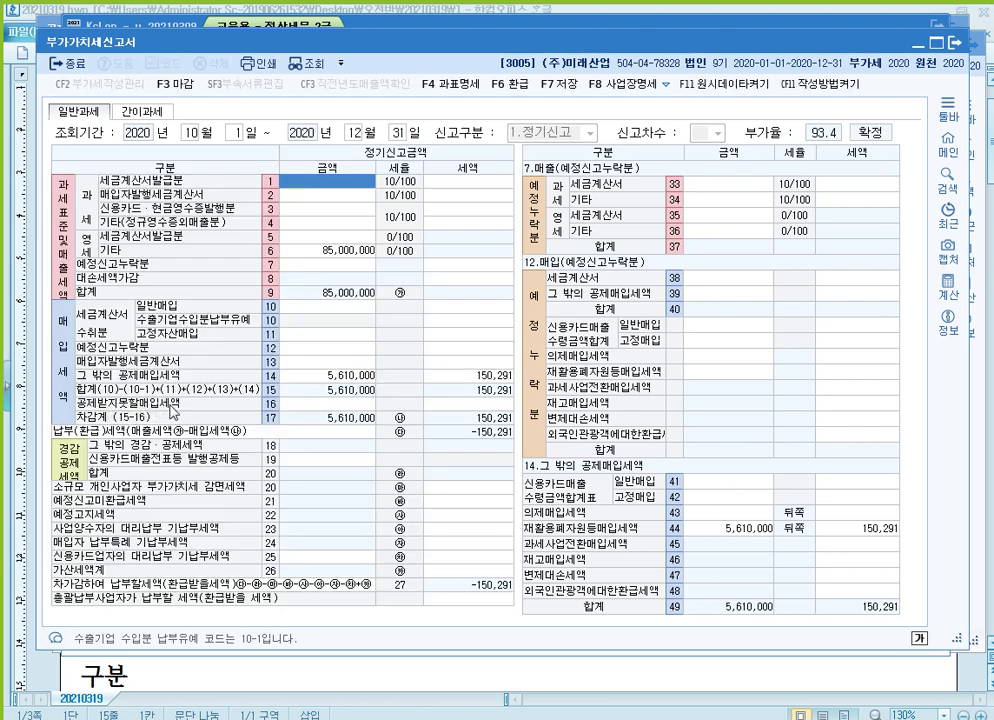
click(343, 404)
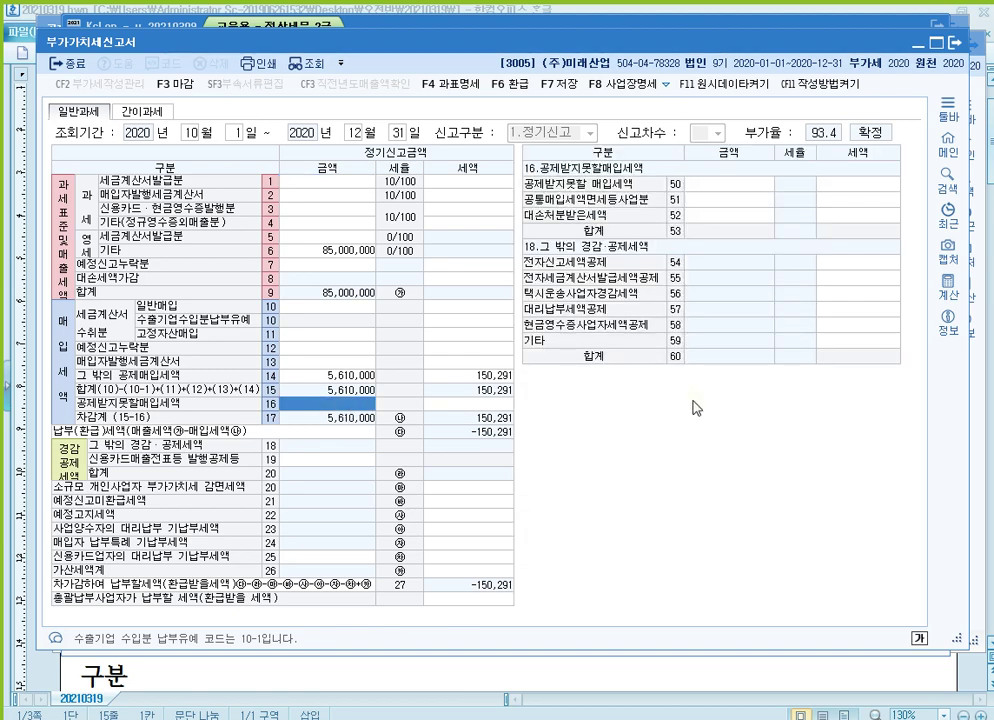
key(Return)
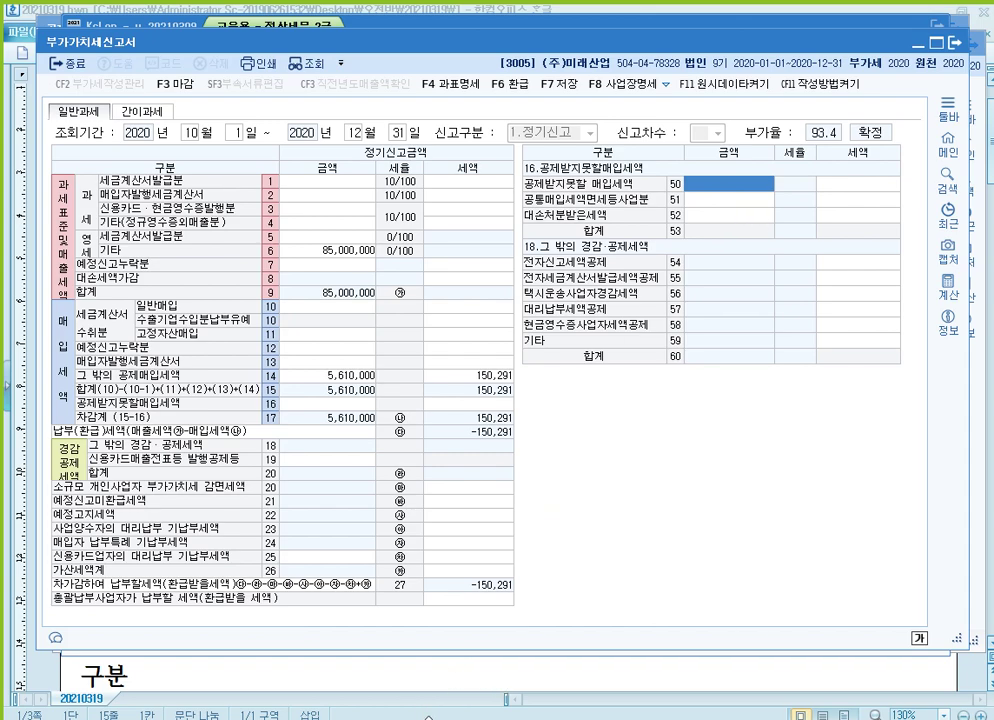
Switch to the 20210319.hwp document in 한글 and place the text cursor at the start of page 2
click(427, 719)
scroll(368, 365, down, 10)
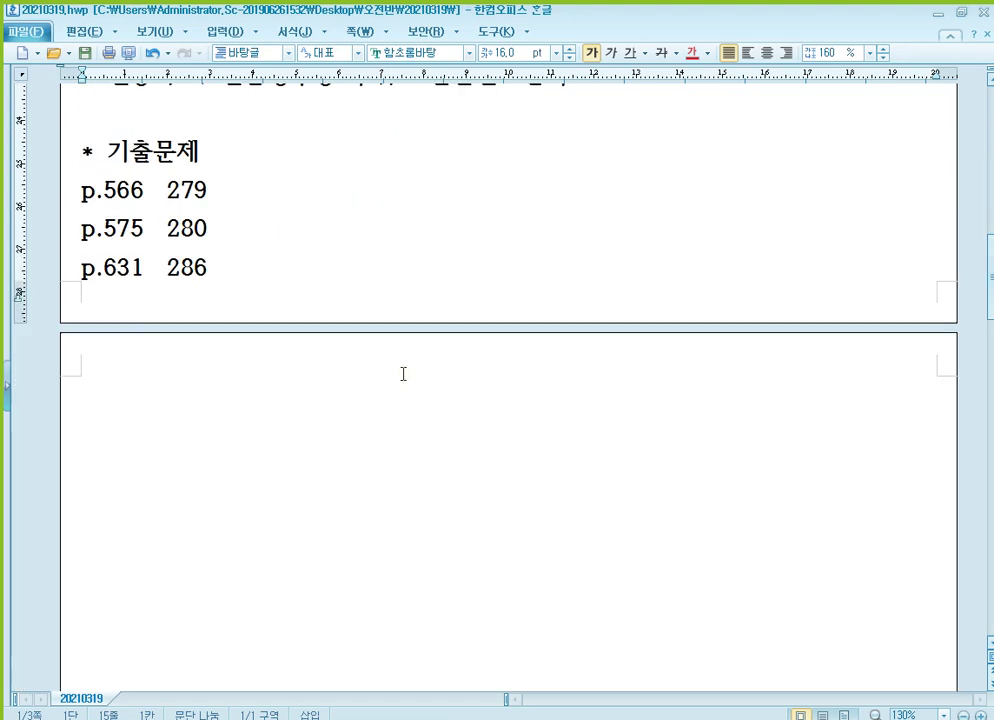
click(251, 203)
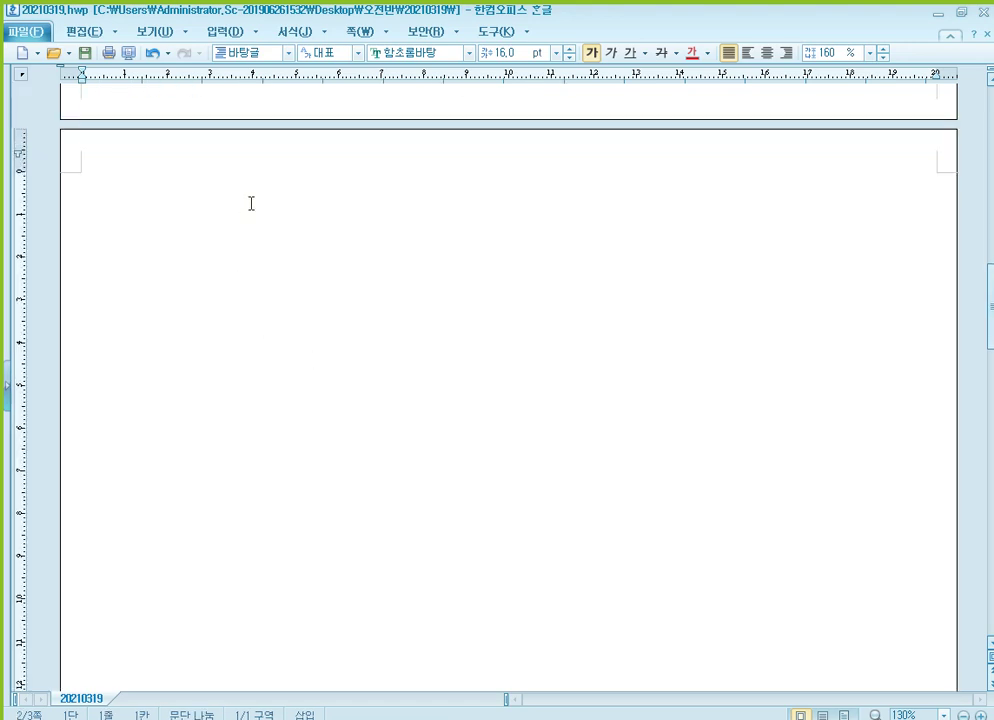
Write the heading "** 공제받지 못할 매입세액 명세서 **" at the start of page 2
text(** rhd)
key(BackSpace)
key(BackSpace)
key(BackSpace)
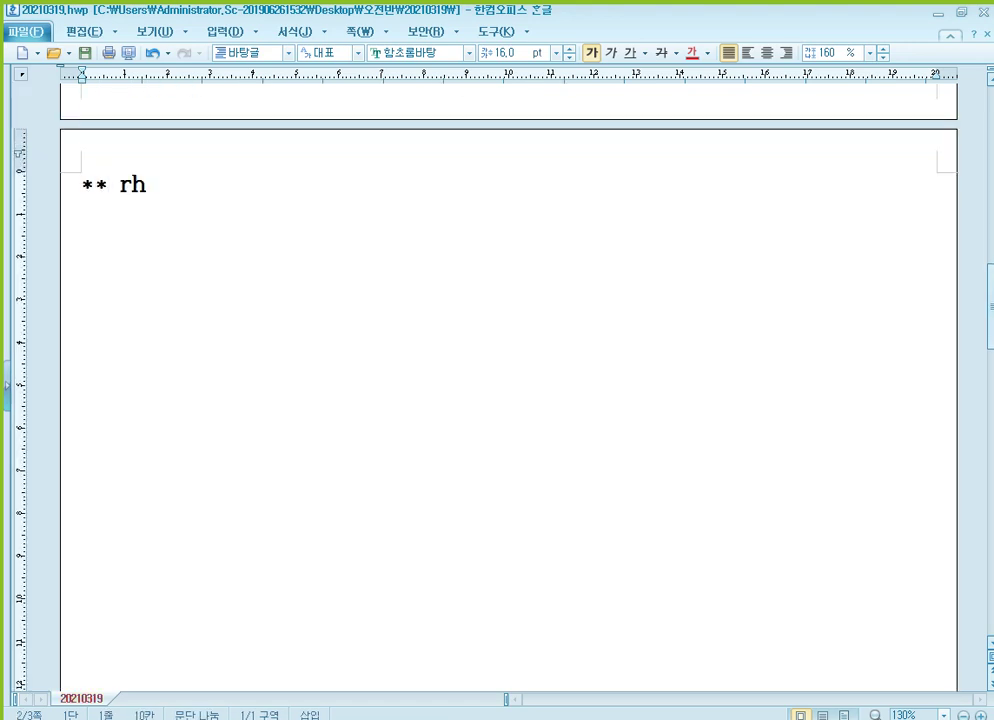
key(Hangul)
text(공제받지)
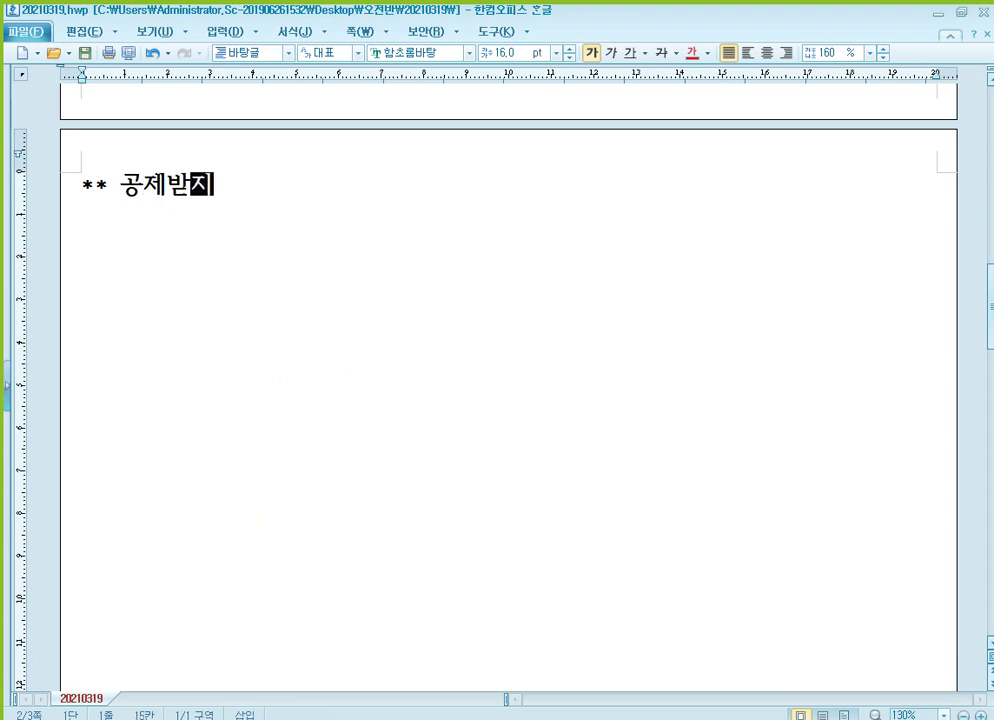
text( 못할 매입세액)
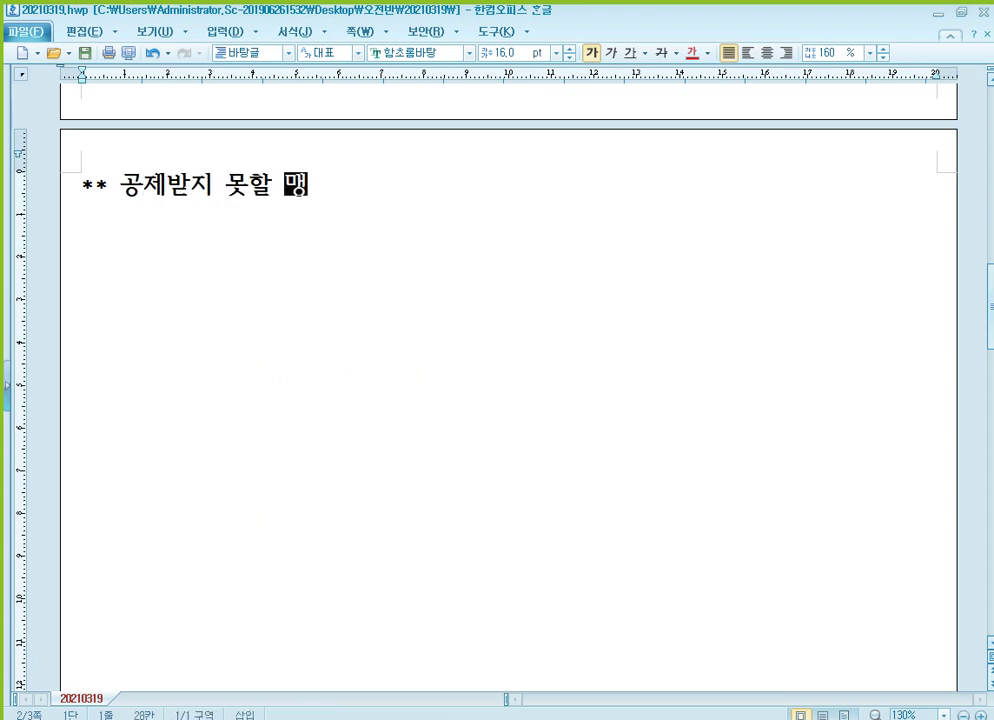
text(명세서)
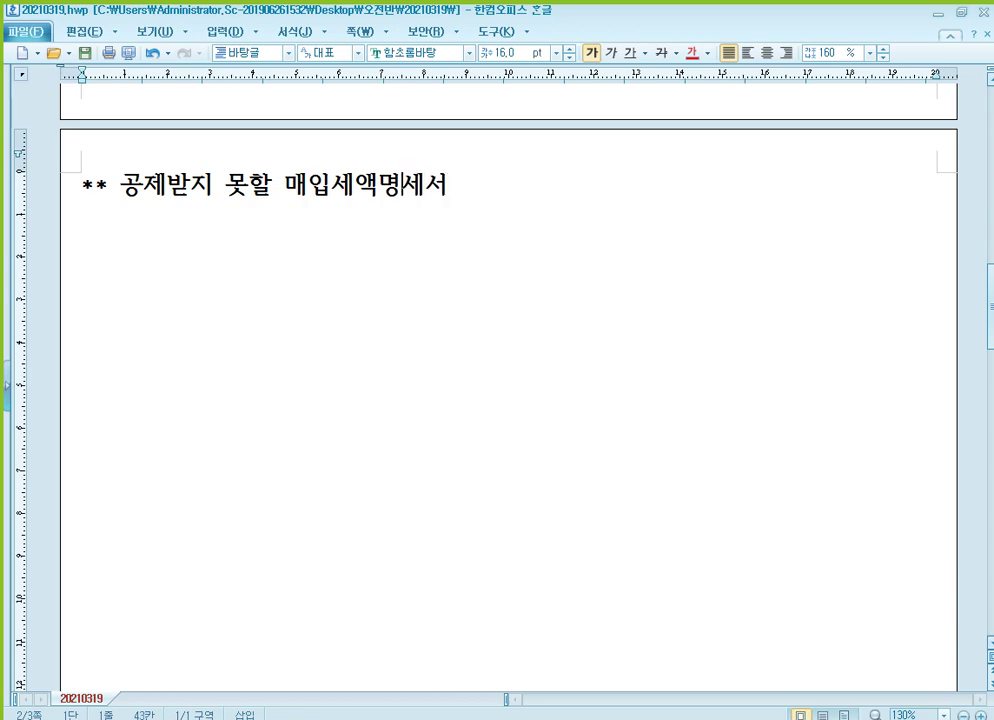
key(Left)
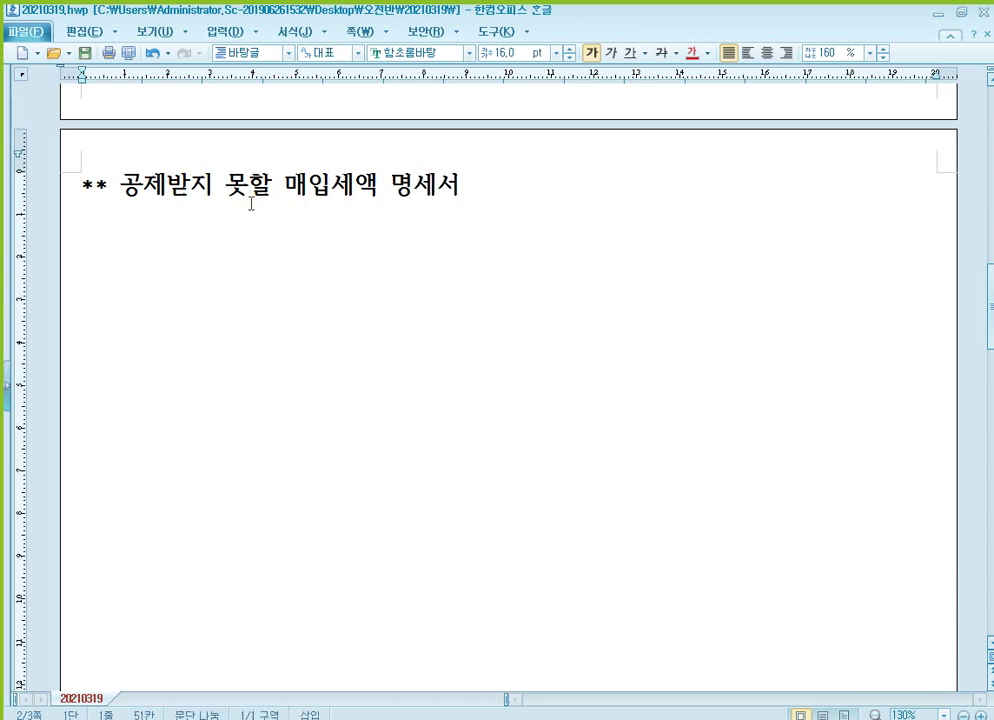
key(End)
text(**)
Below the heading, write the line "* 공제받지못할 매입세액 내역" with the sub-item "- 부가가치세신고서 16번-50번" under it
key(Return)
text(공제받지)
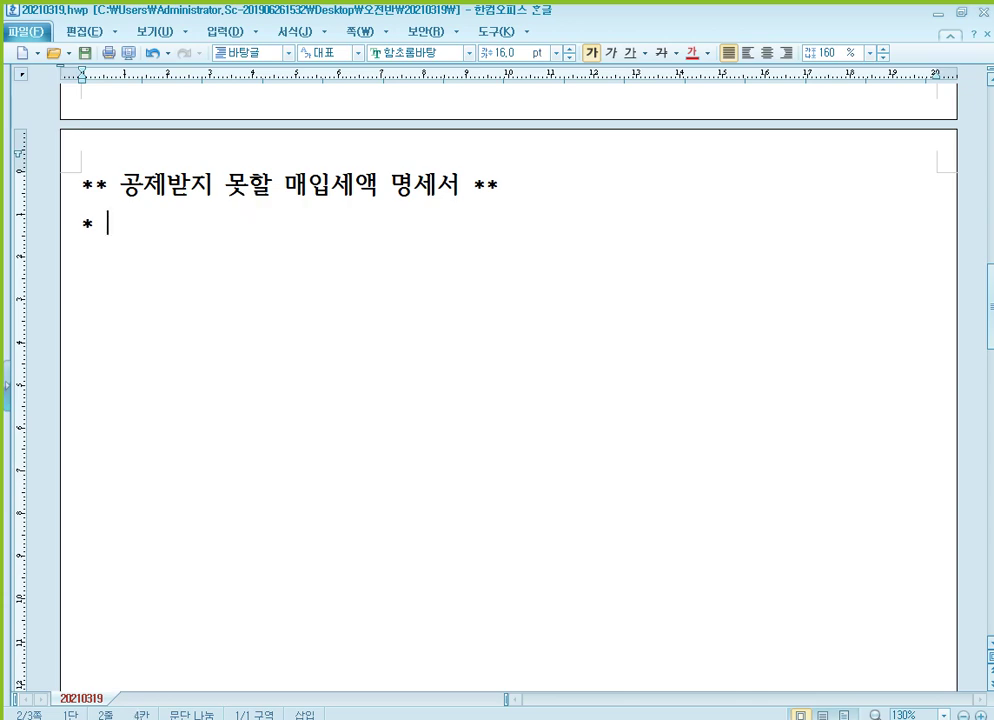
text(못할 매입)
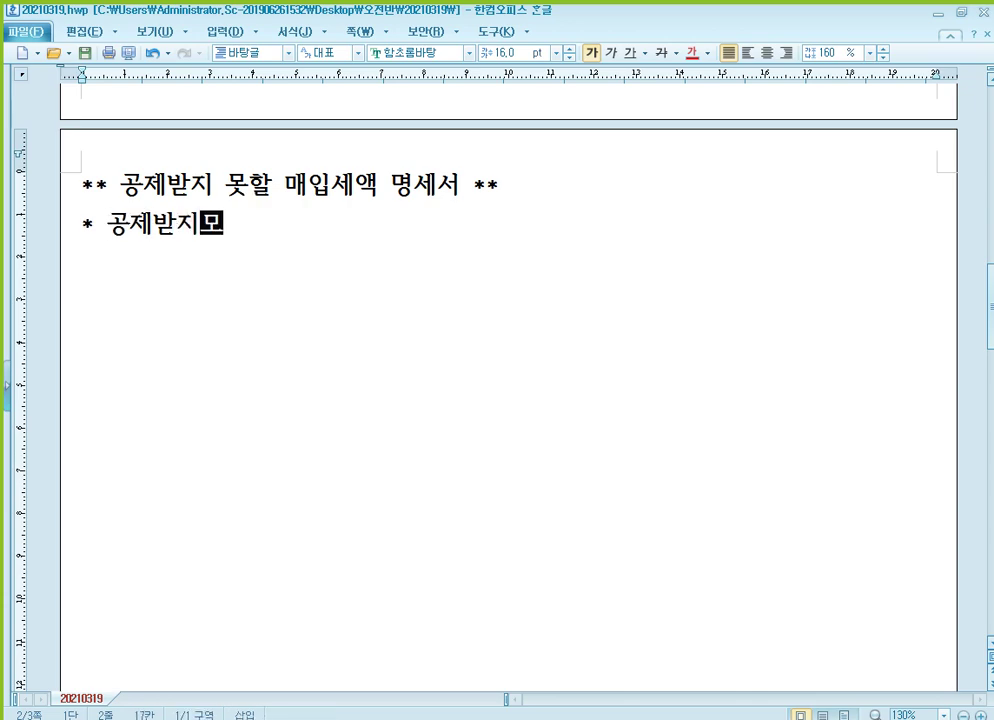
text(세액 내역)
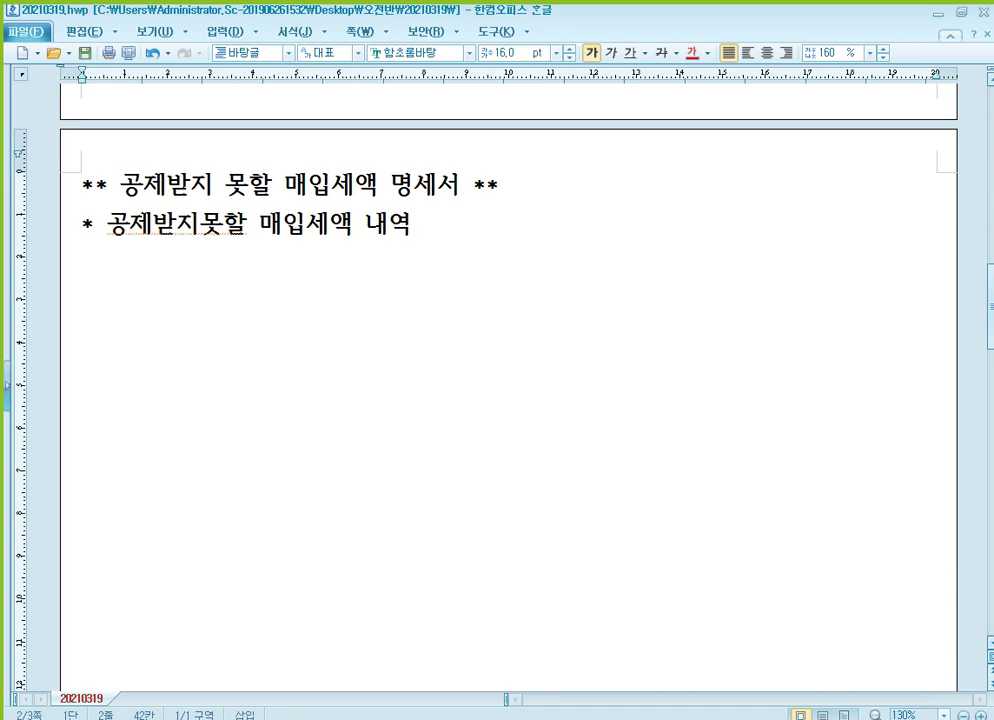
key(Return)
text(- 부가가칫)
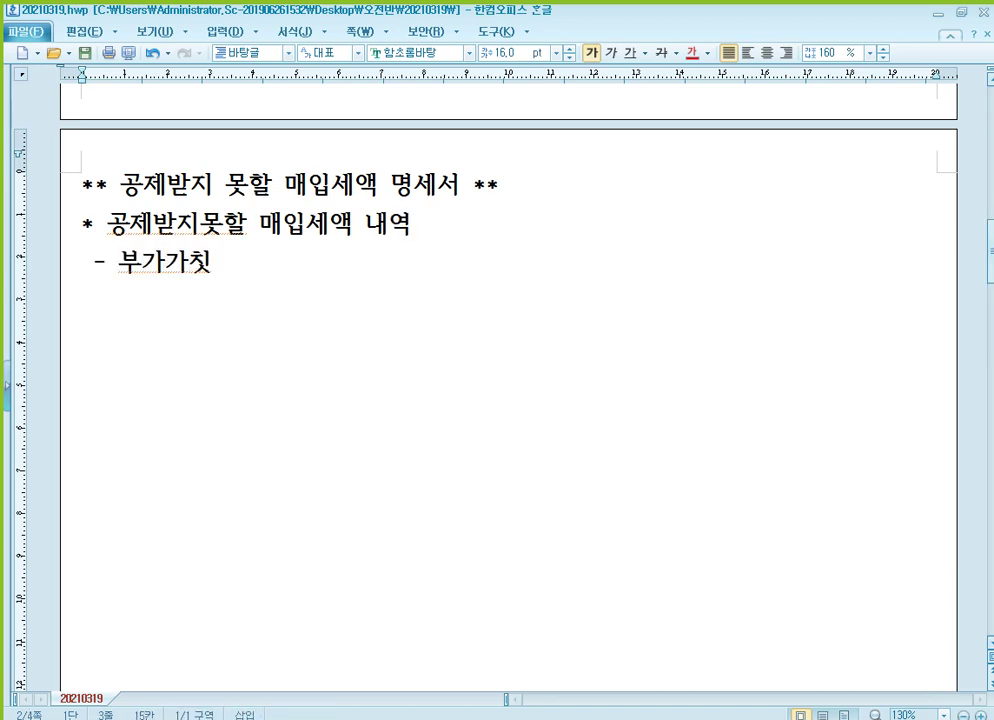
text(세신고서 16번)
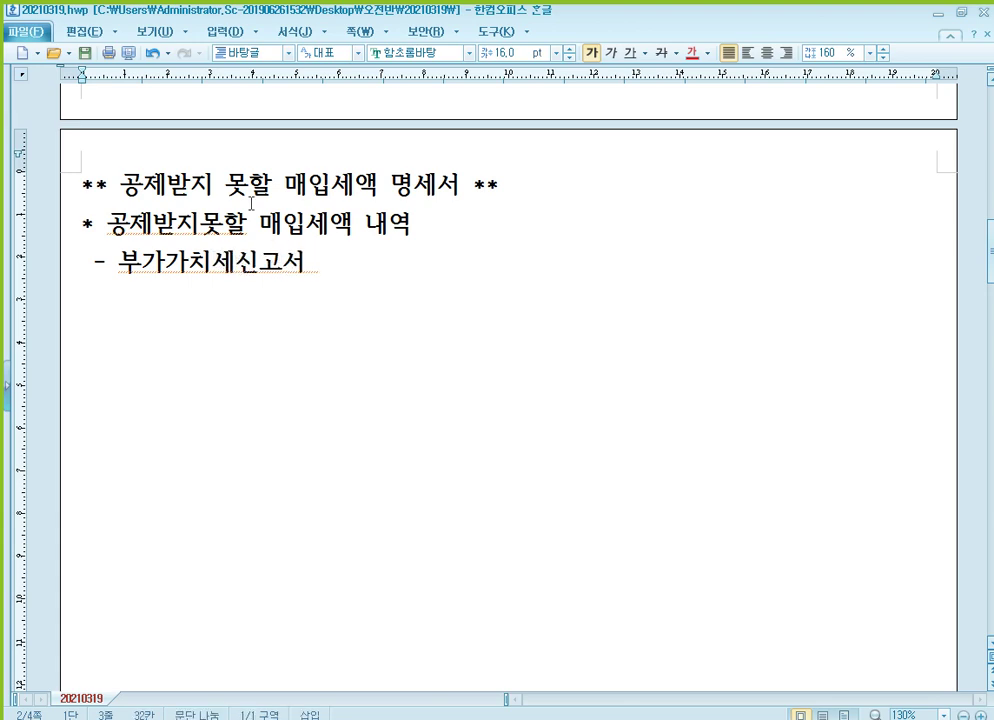
text(-50번)
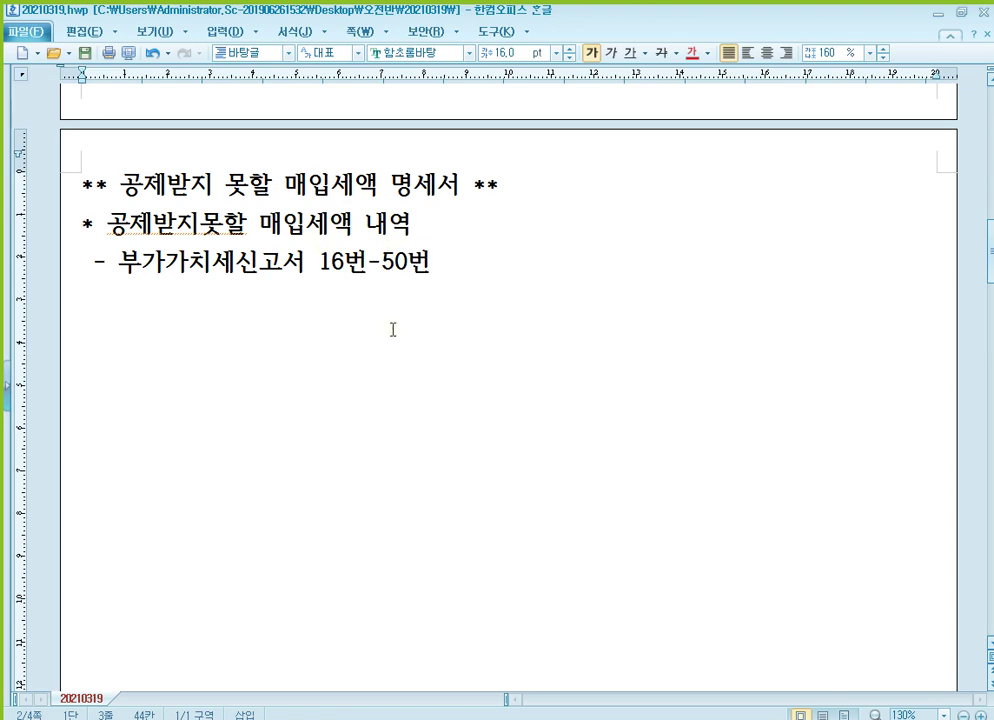
Insert a space between 공제받지 and 못할 in the second line, and start a new line after the sub-item
click(199, 227)
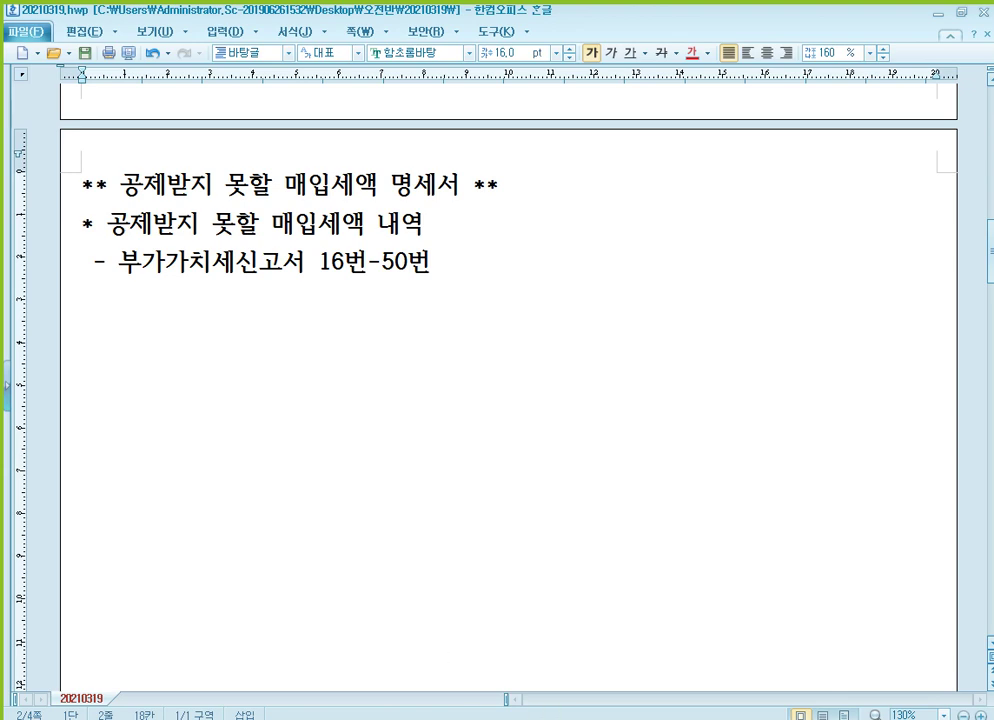
click(249, 347)
key(Return)
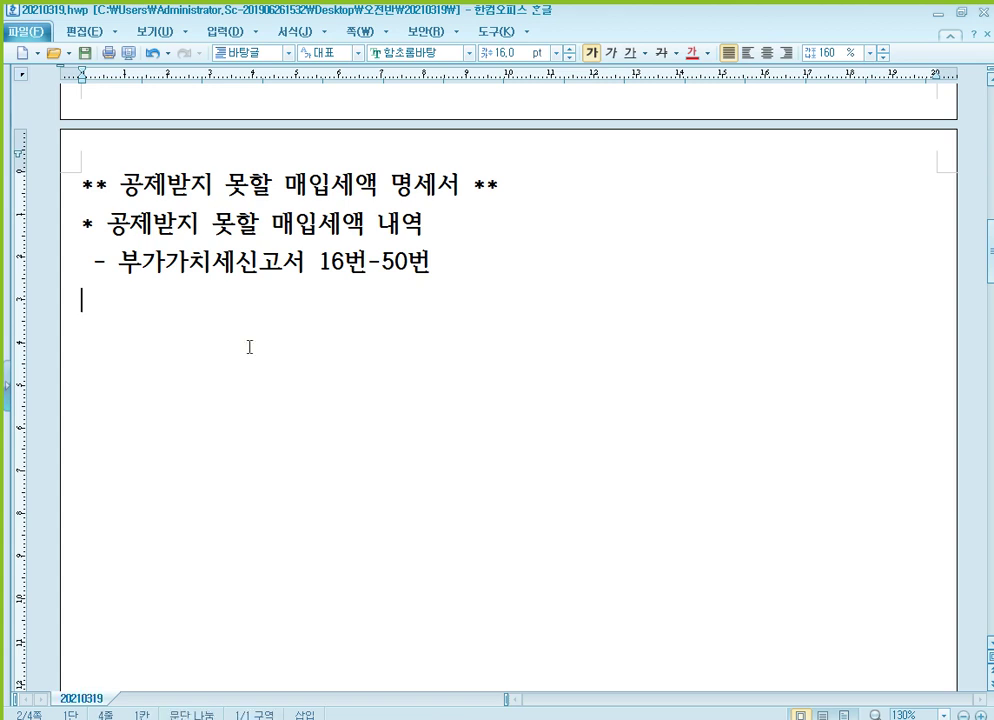
Switch to the textbook in 알PDF and go to the 매입세액 불공제 내역 exercise on page 457
key(alt+Tab)
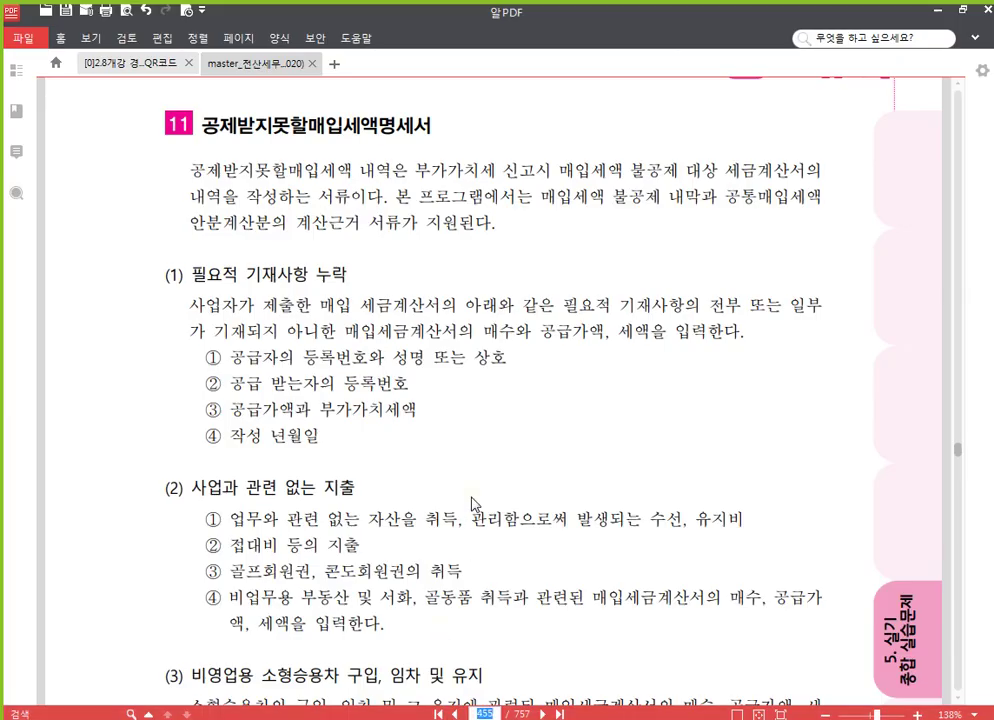
scroll(474, 503, down, 20)
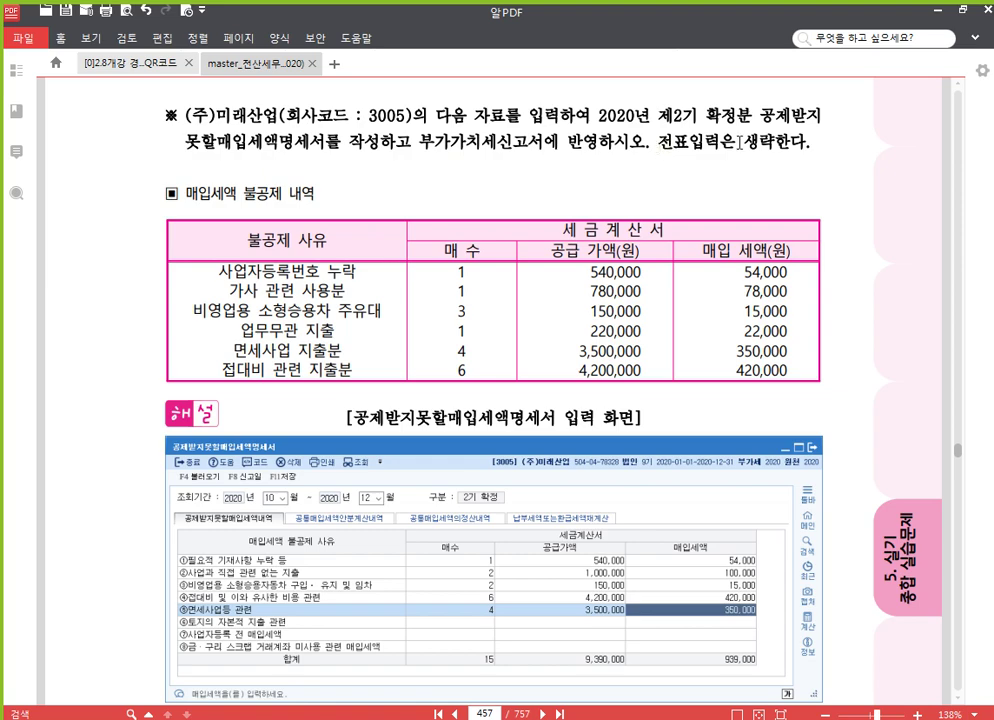
Close the 부가가치세신고서 without saving, and close 매입매출전표입력 together with its open 불공제사유 list
right_click(565, 718)
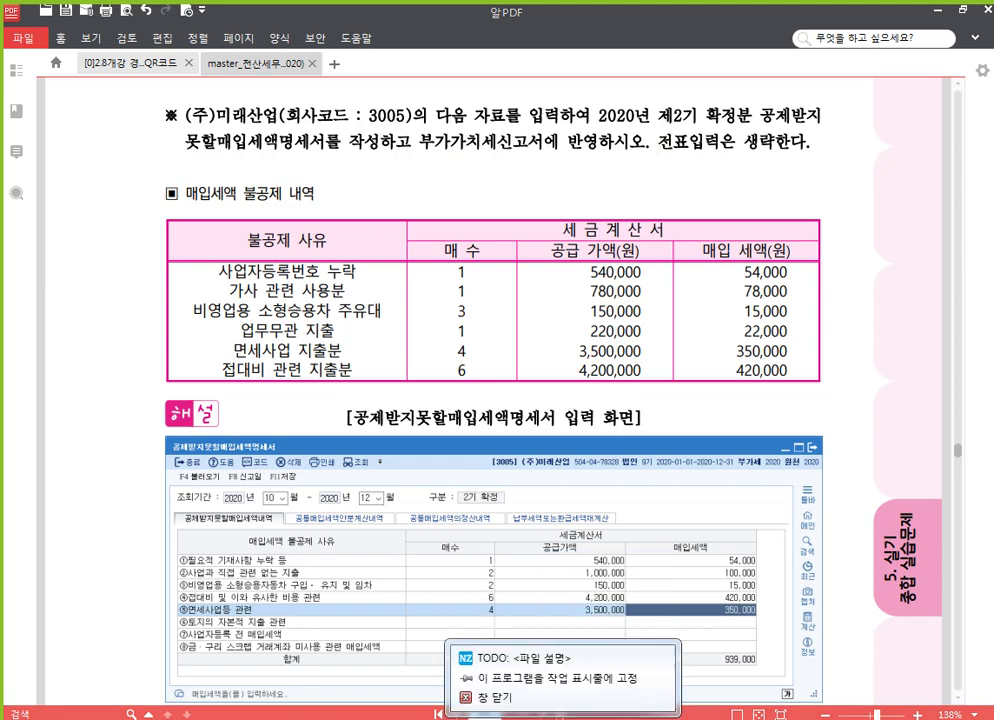
click(592, 704)
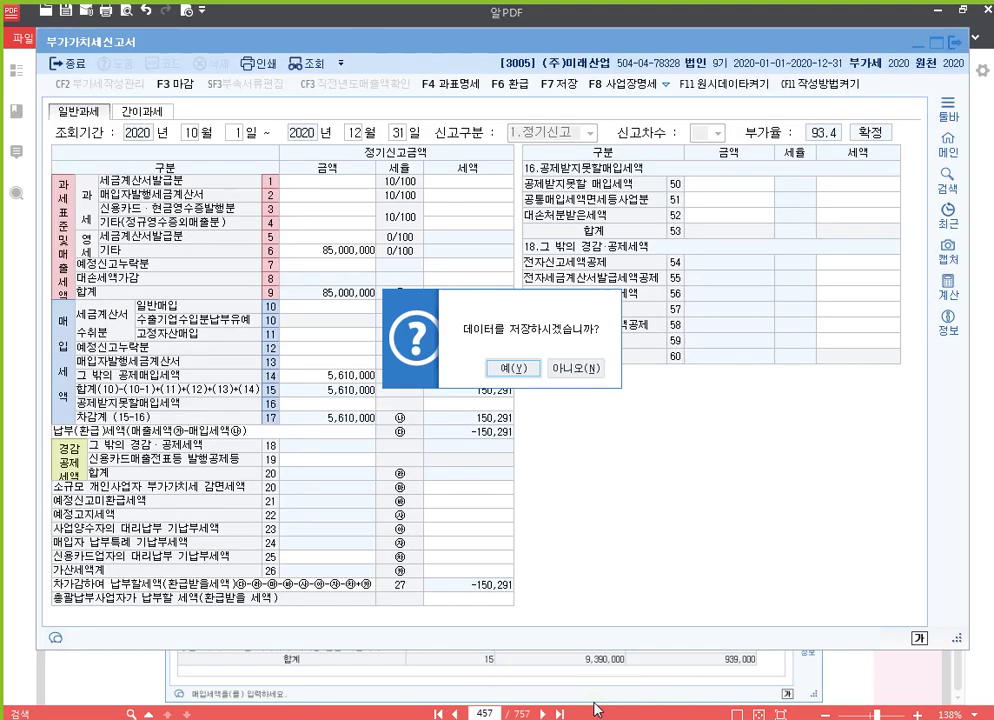
click(576, 369)
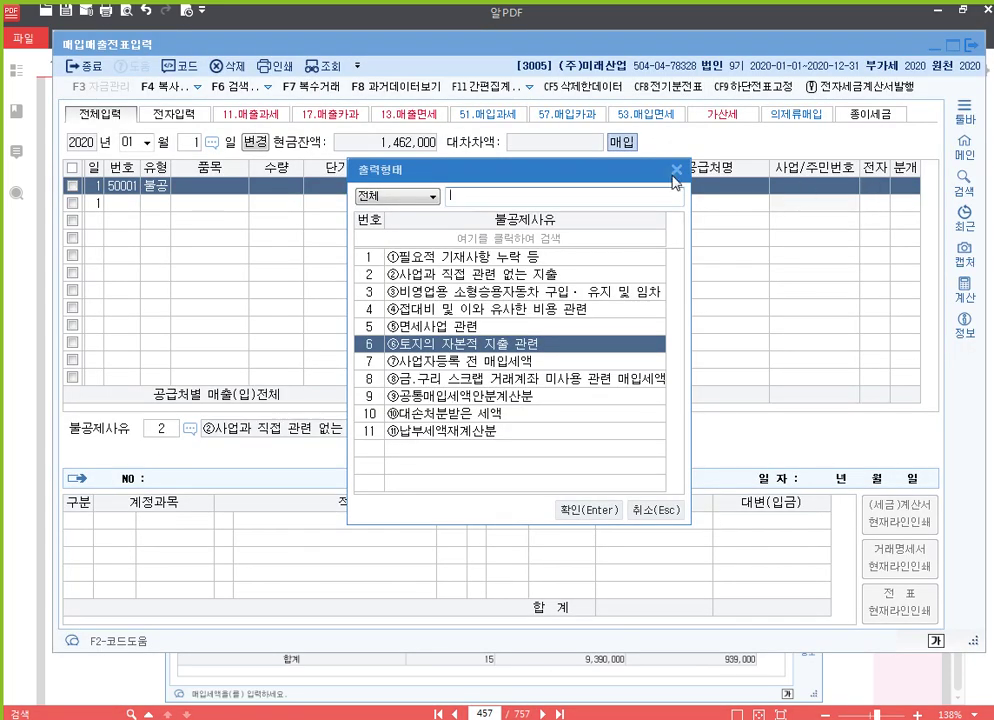
click(676, 170)
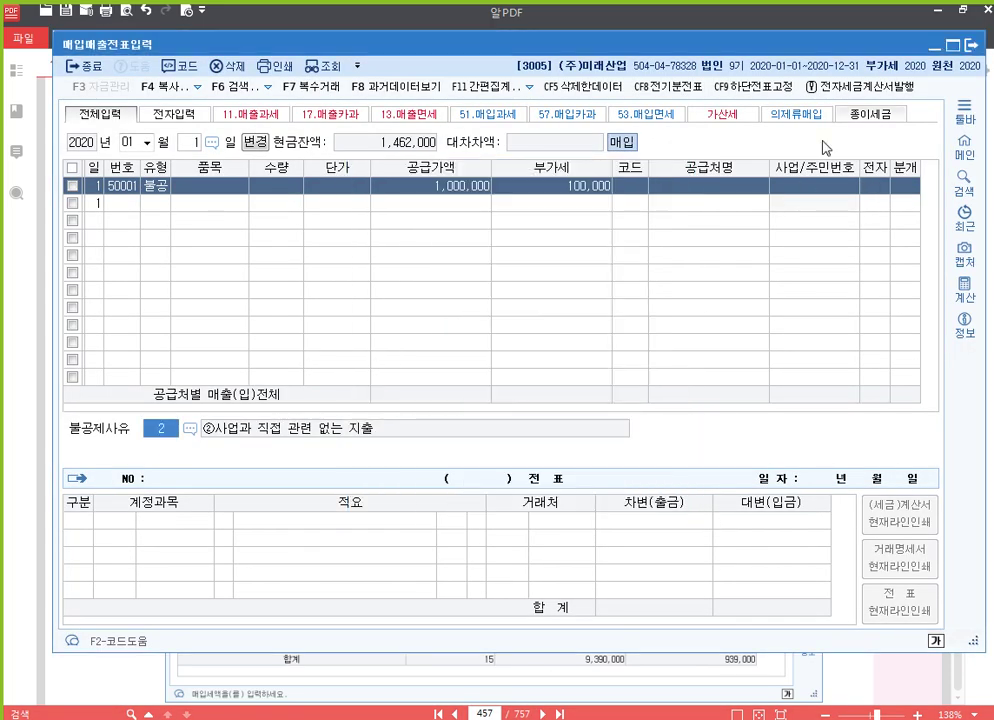
key(Escape)
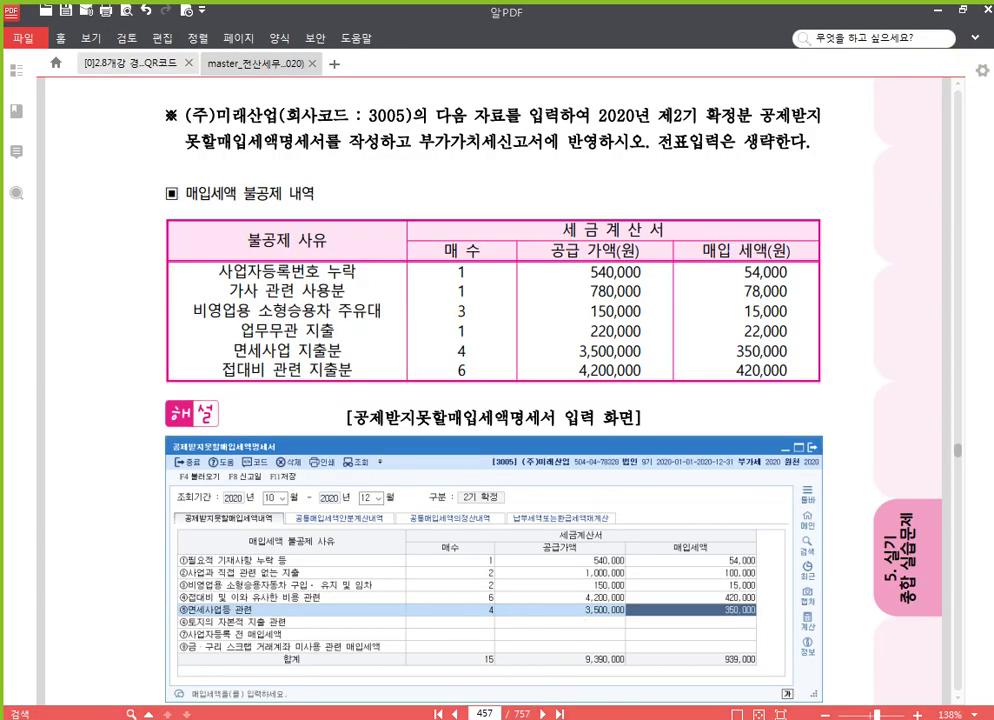
Switch to the 공제받지못할매입세액명세서 in KcLep and load the period October to December 2020
key(alt+Tab)
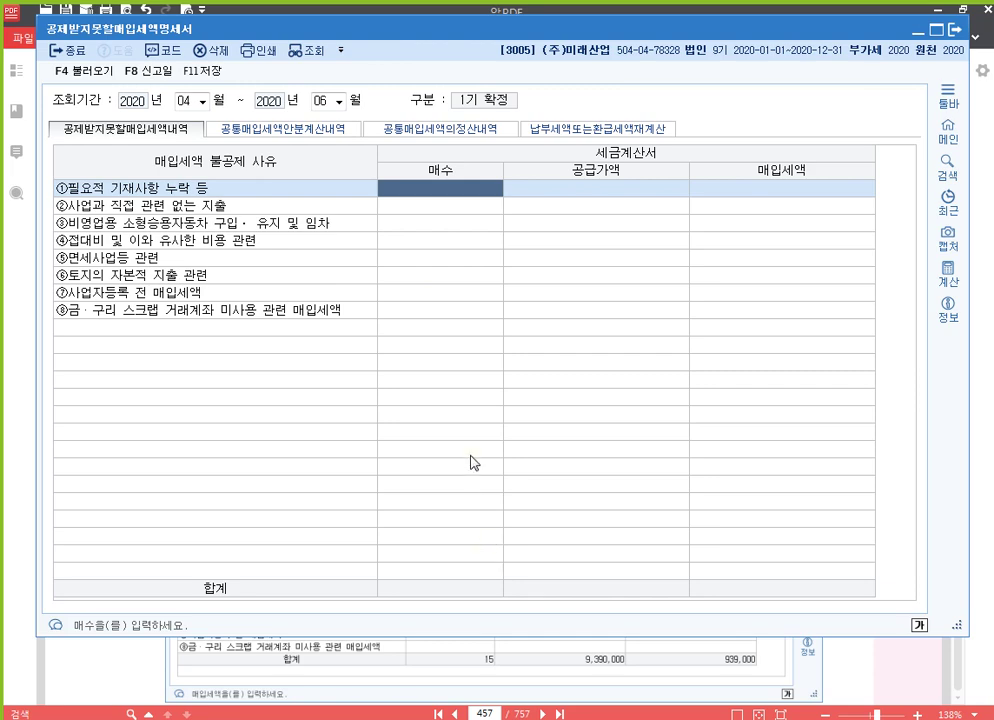
click(200, 133)
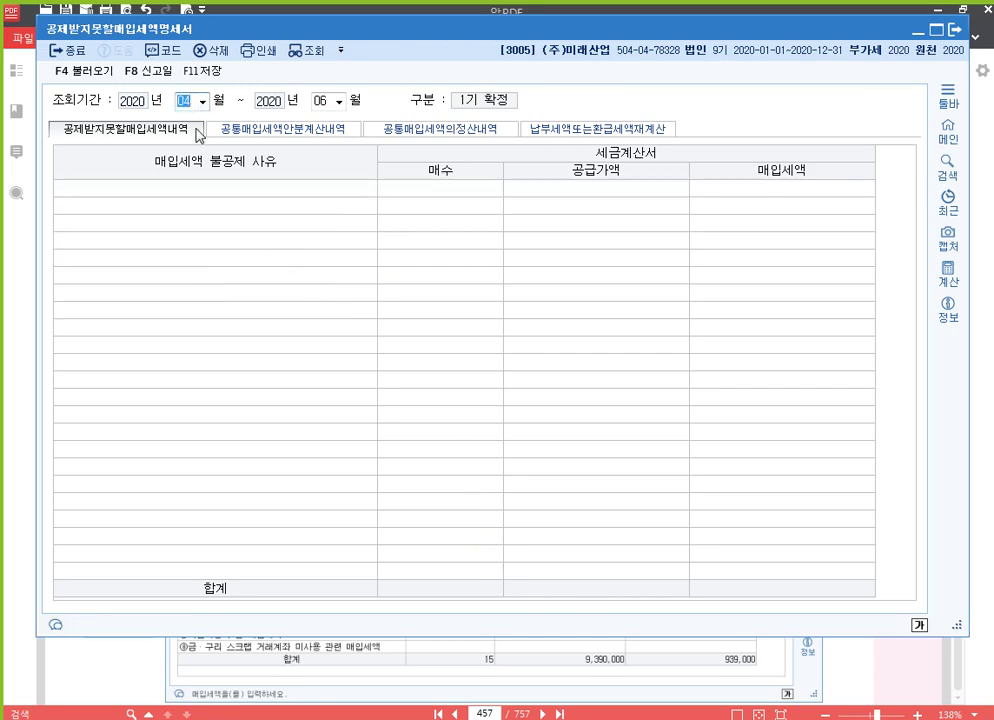
text(10)
text(12)
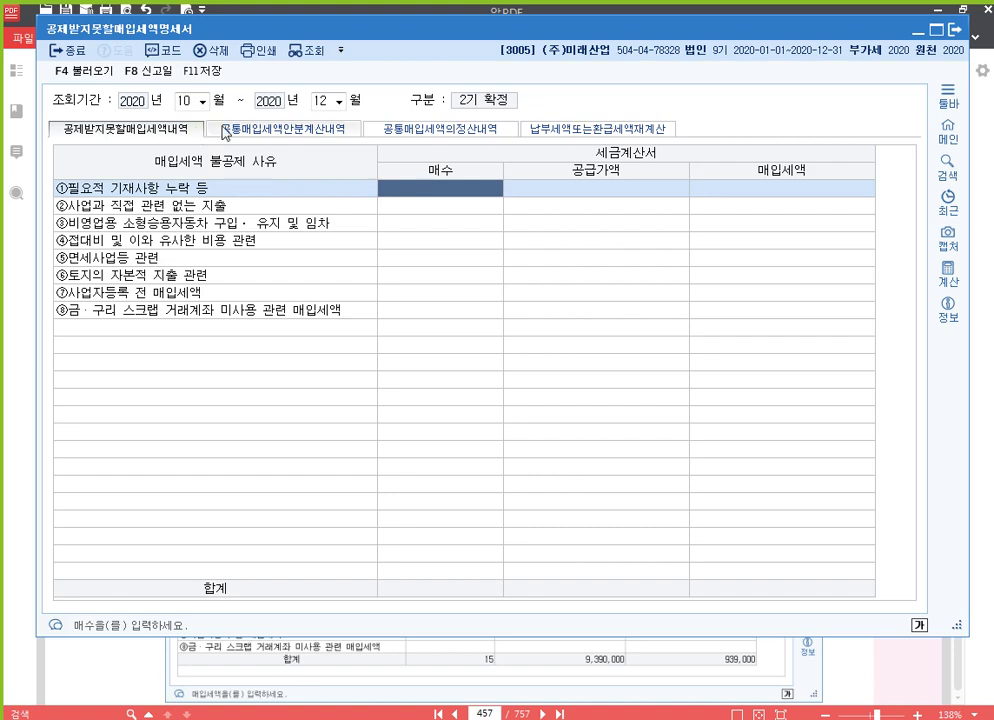
Check the textbook exercise and enter 1 invoice with a supply value of 540,000 for reason ①필요적 기재사항 누락 등
click(857, 654)
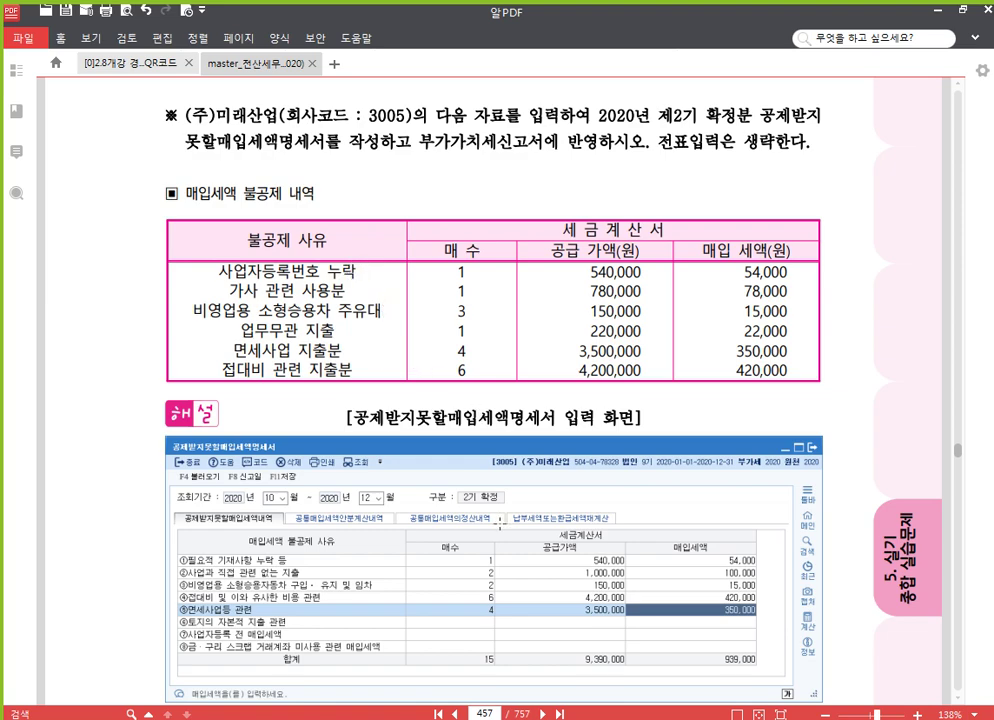
key(alt+Tab)
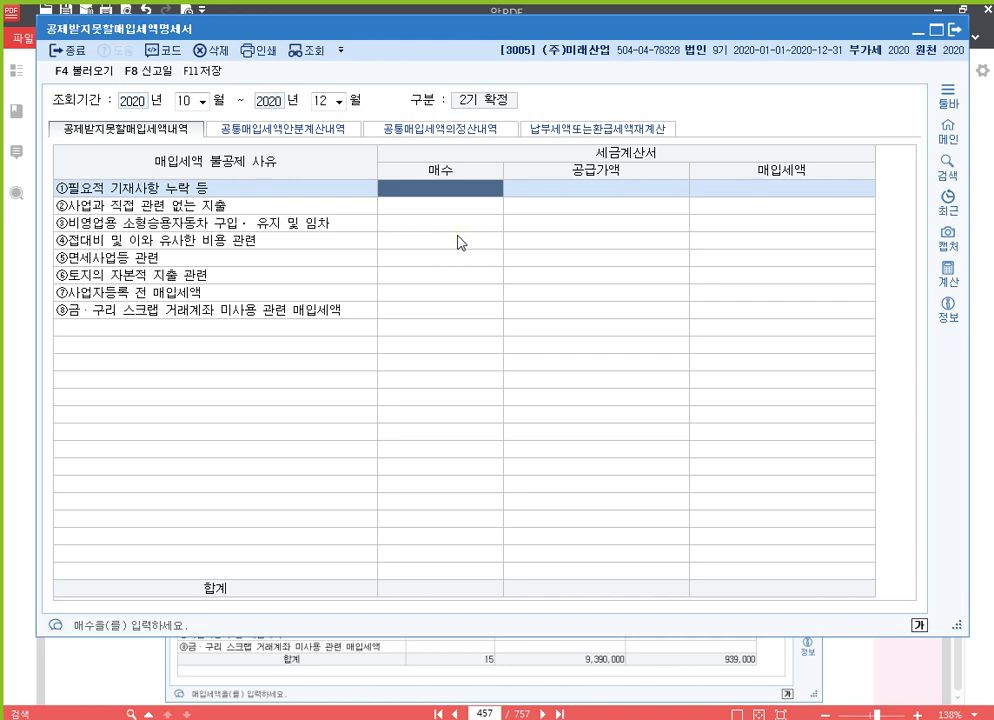
text(1)
key(Return)
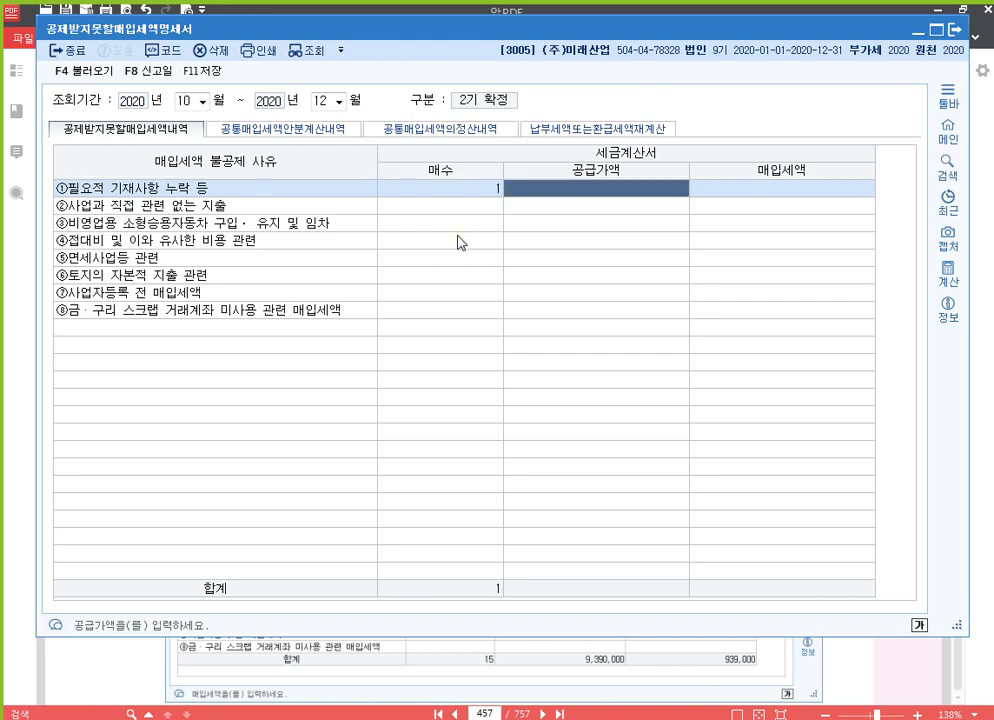
text(5400000)
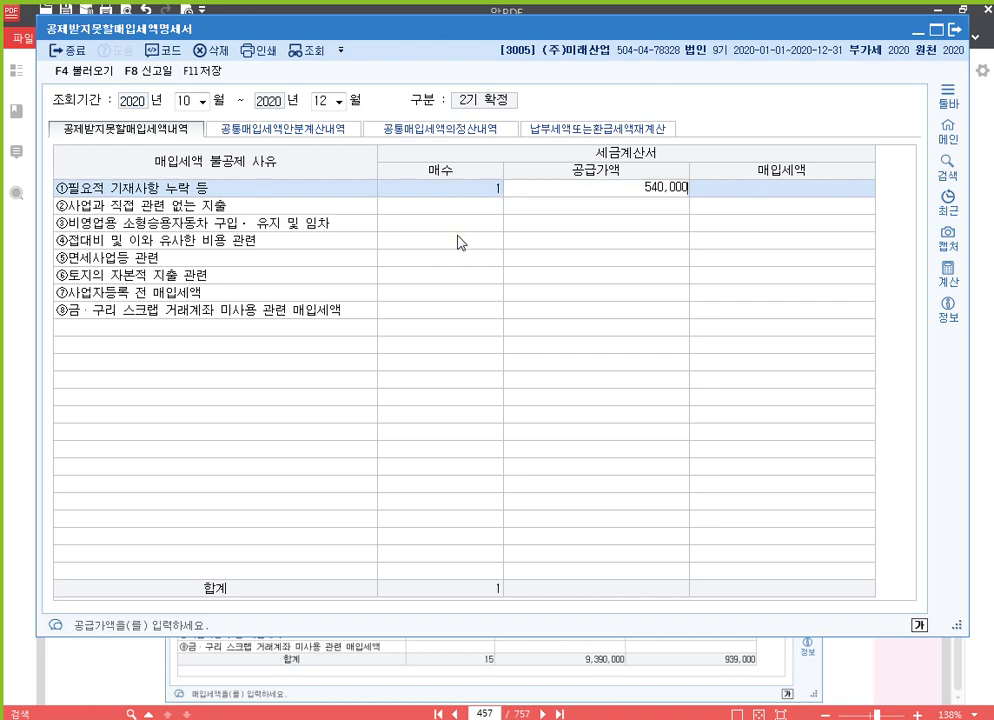
key(Return)
key(Left)
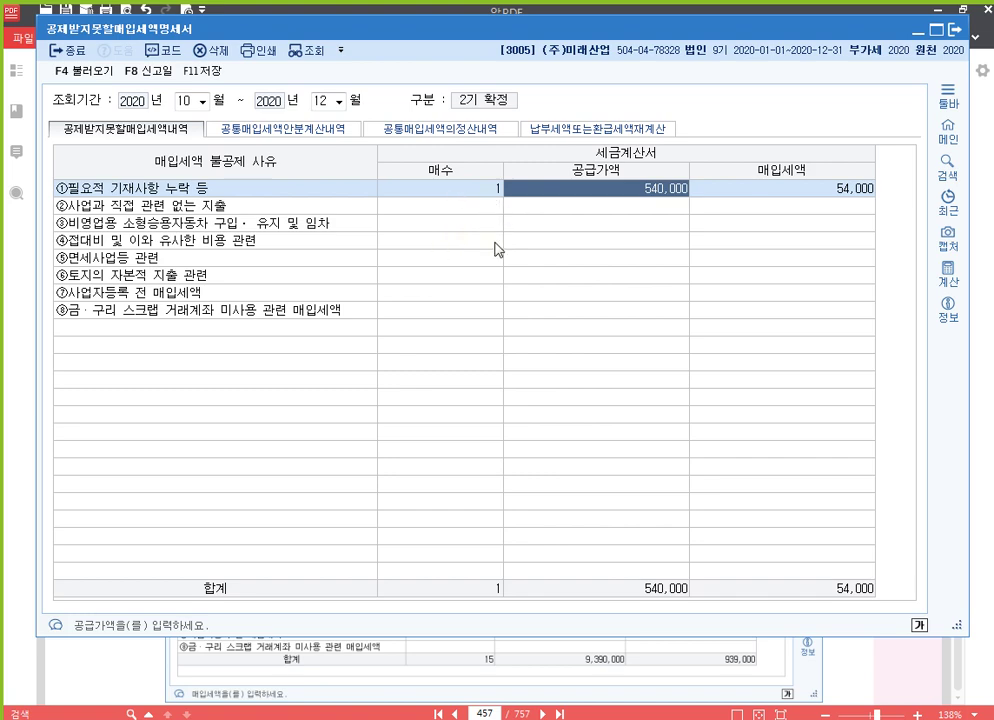
Check the textbook exercise and enter 1 invoice with a supply value of 780,000 for reason ②사업과 직접 관련 없는 지출
click(855, 665)
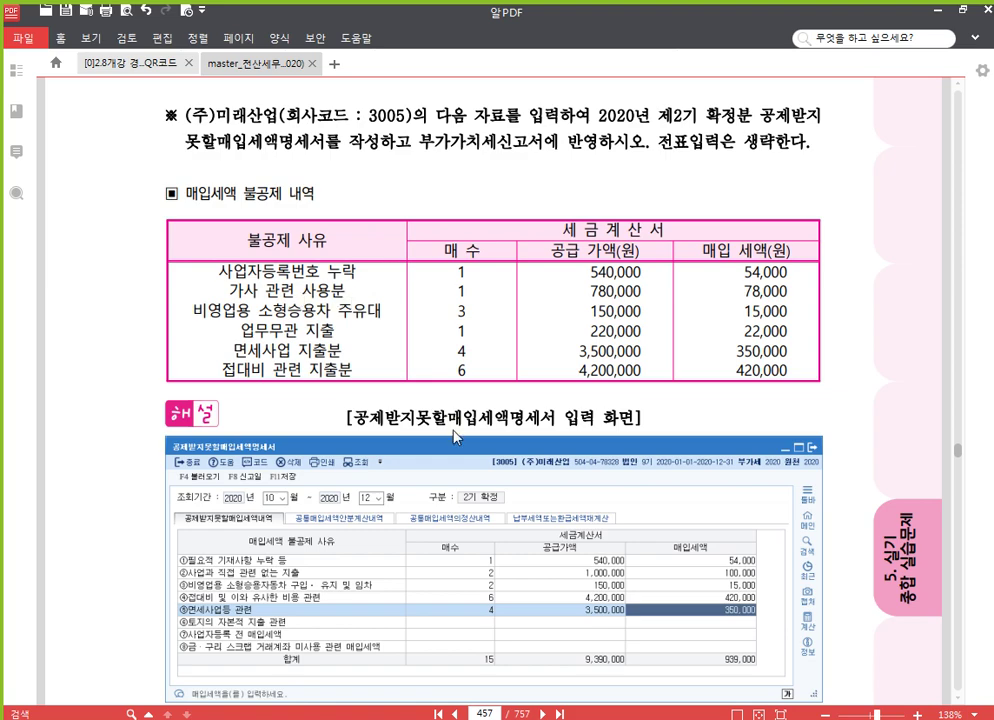
key(alt+Tab)
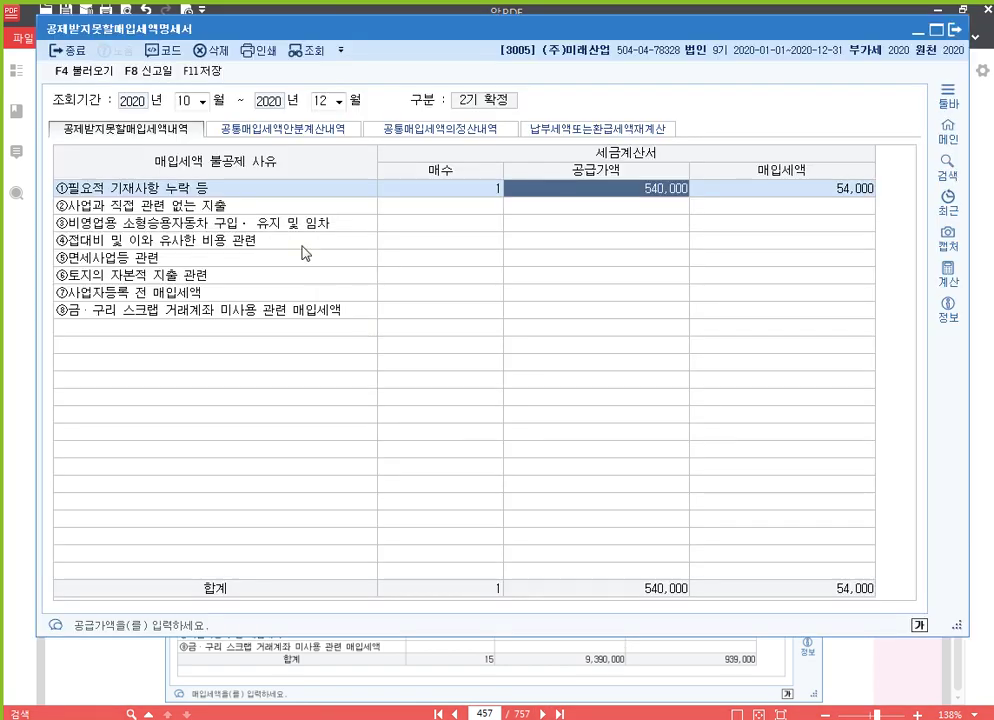
click(484, 209)
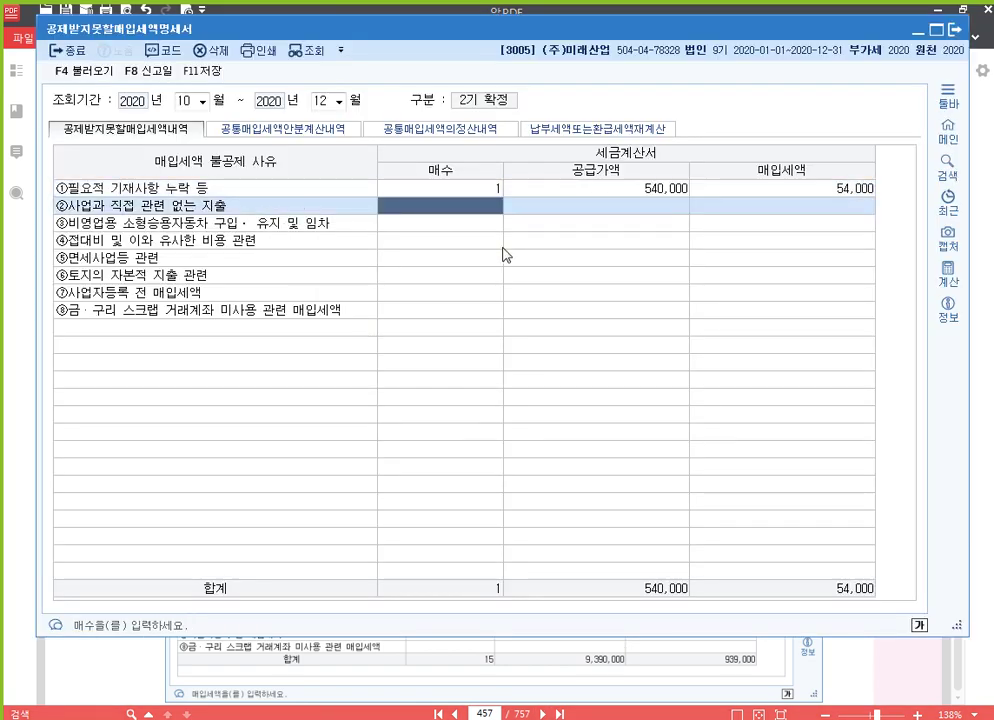
text(1)
key(Return)
text(7800000)
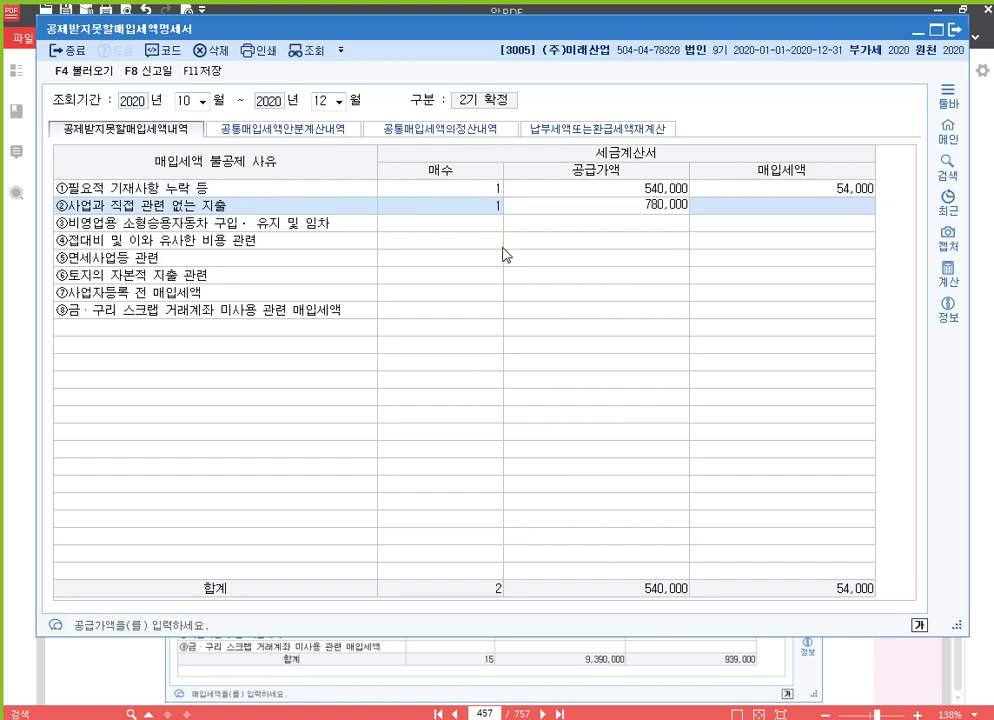
key(Return)
key(Left)
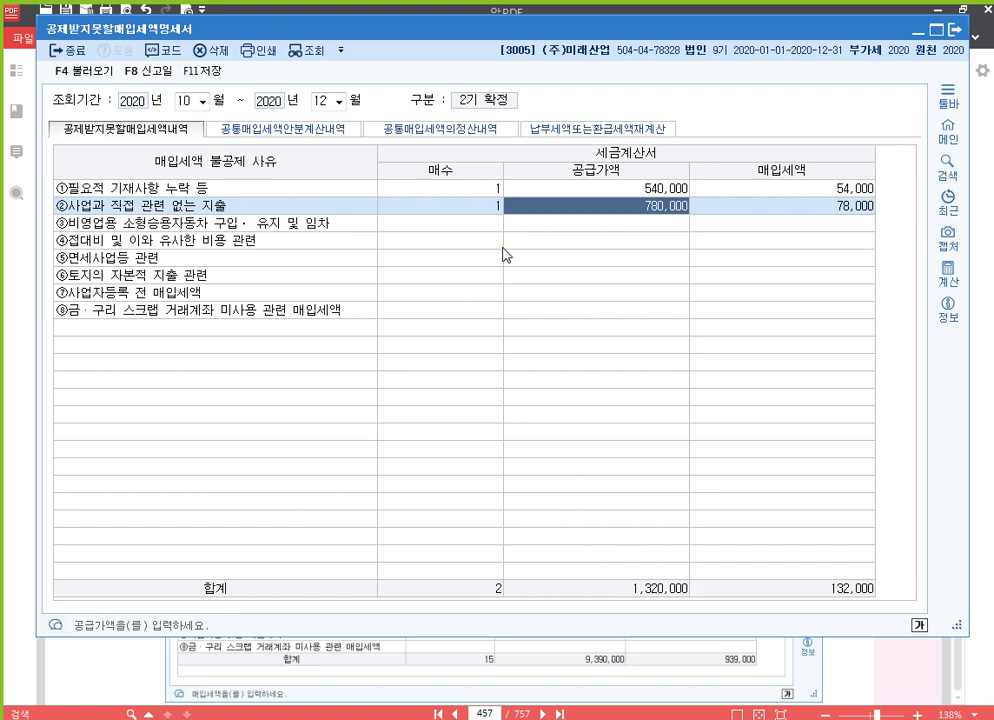
Check the textbook exercise and enter 3 invoices with a supply value of 150,000 for reason ③비영업용 소형승용자동차 구입ㆍ유지 및 임차
click(990, 395)
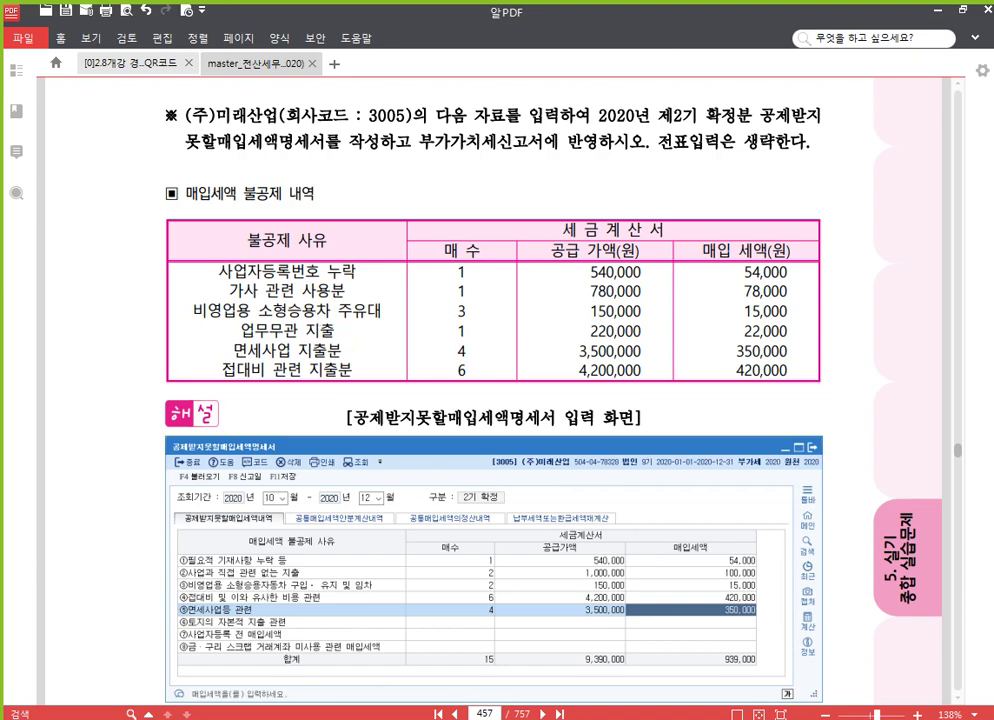
key(alt+Tab)
click(421, 227)
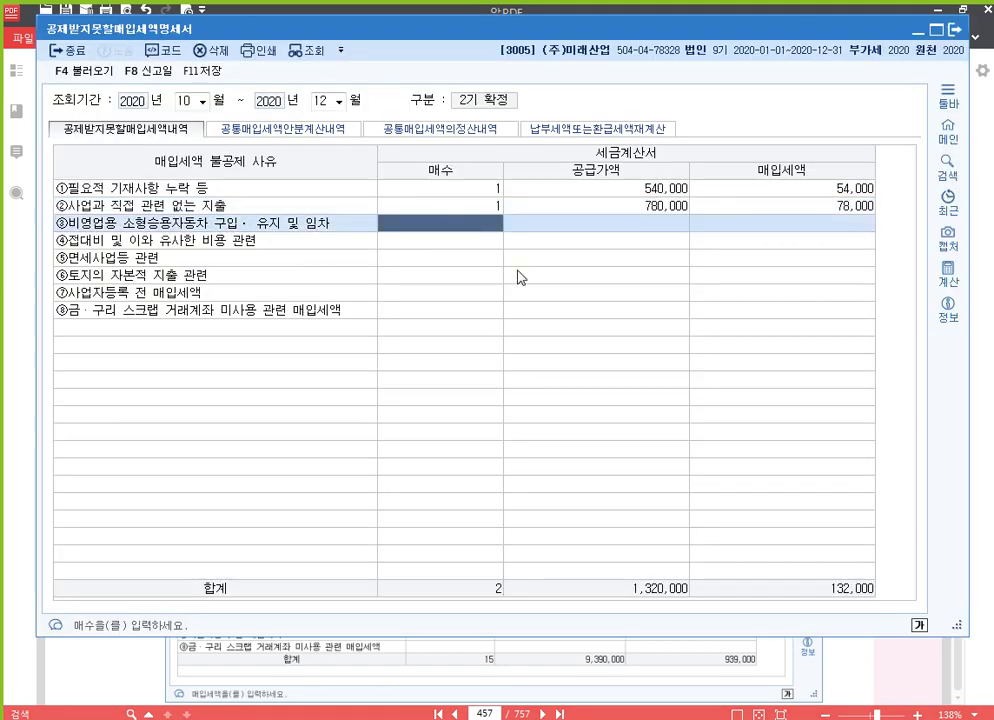
text(3)
key(Return)
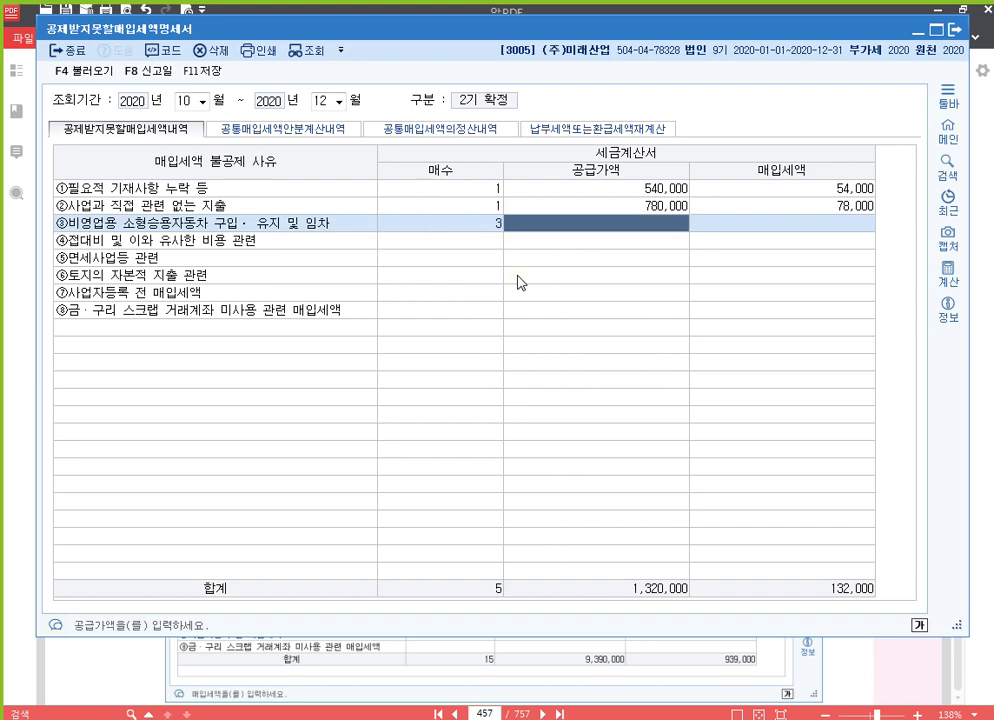
text(150000)
key(Return)
key(Left)
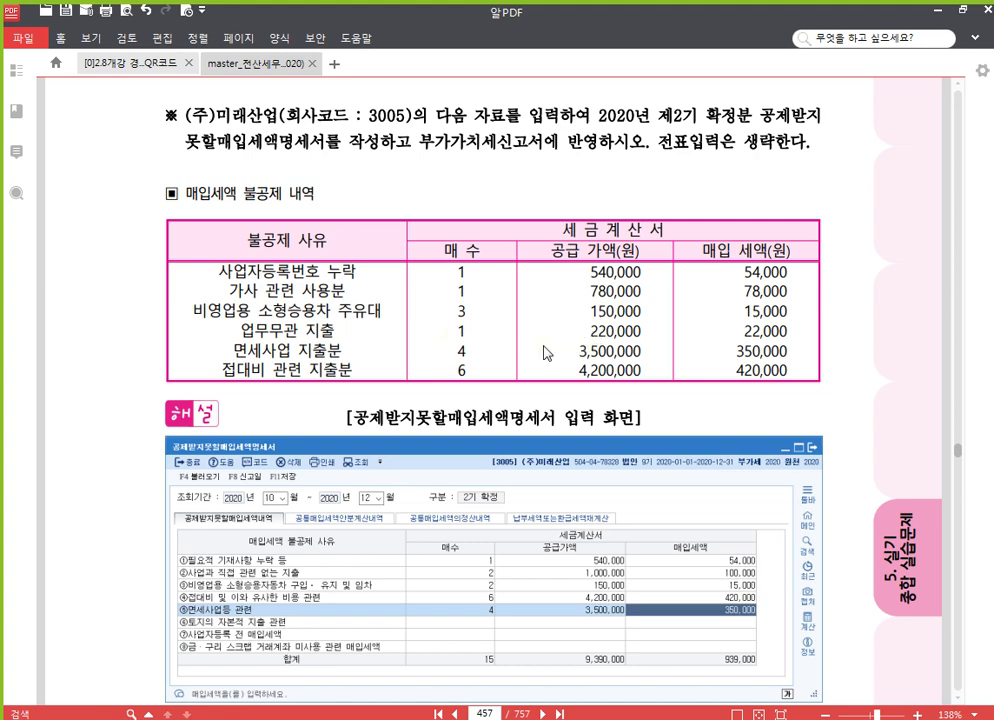
Update reason ②사업과 직접 관련 없는 지출 in KcLep to 2 invoices with a supply value of 1,000,000
key(alt+Tab)
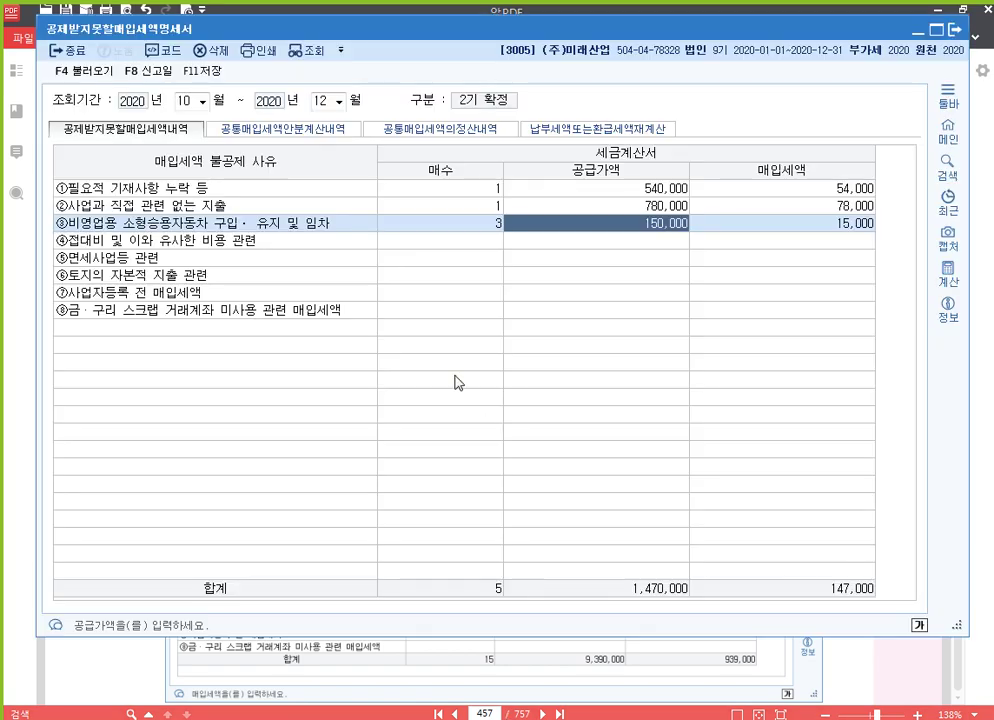
click(457, 205)
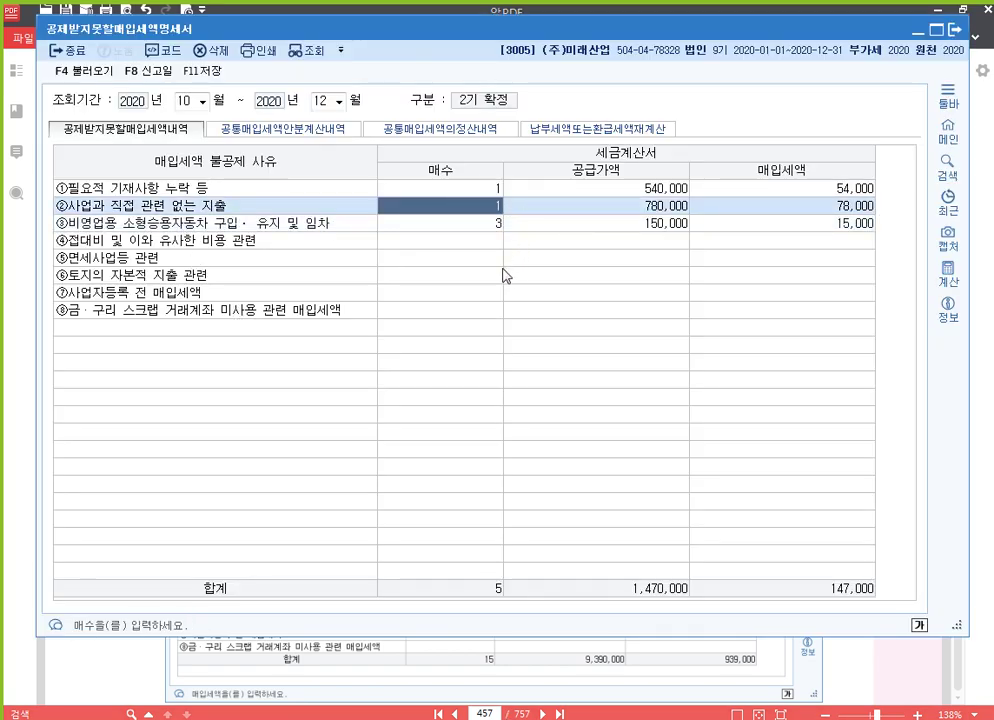
text(2)
key(Return)
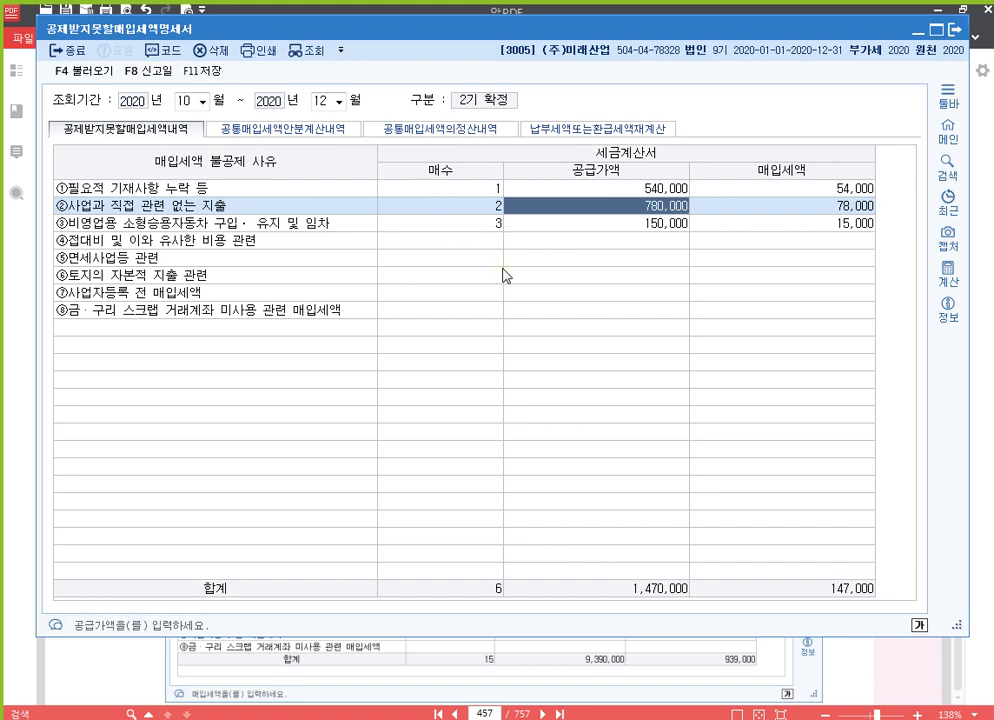
text(1000000)
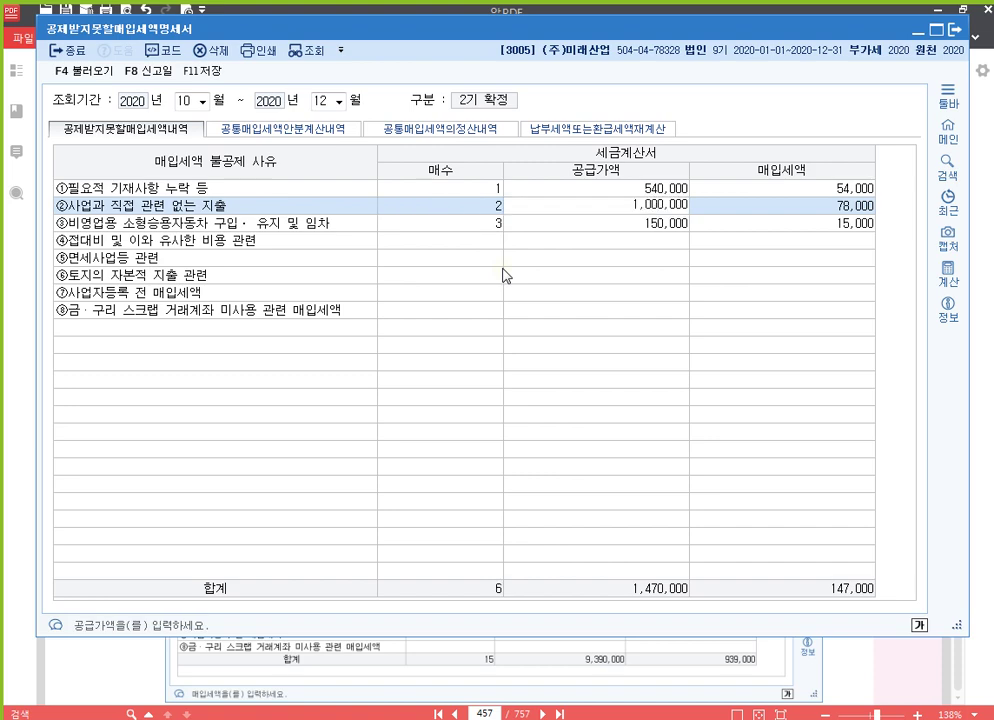
key(Return)
key(Left)
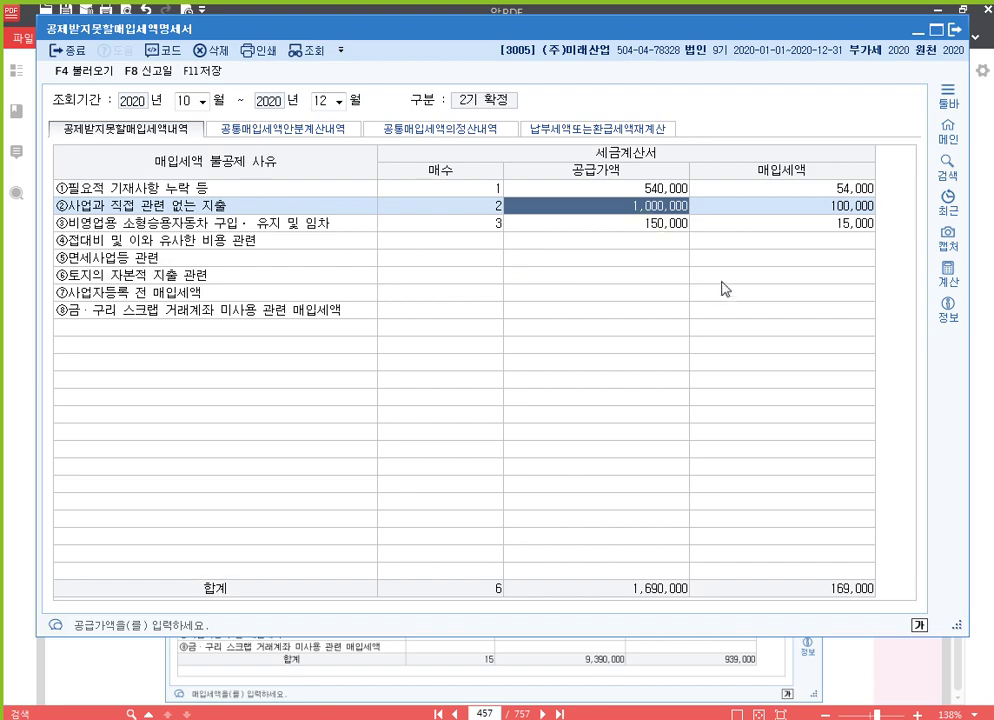
Check the textbook exercise and enter 4 invoices with a supply value of 3,500,000 for reason ⑤면세사업등 관련
click(989, 335)
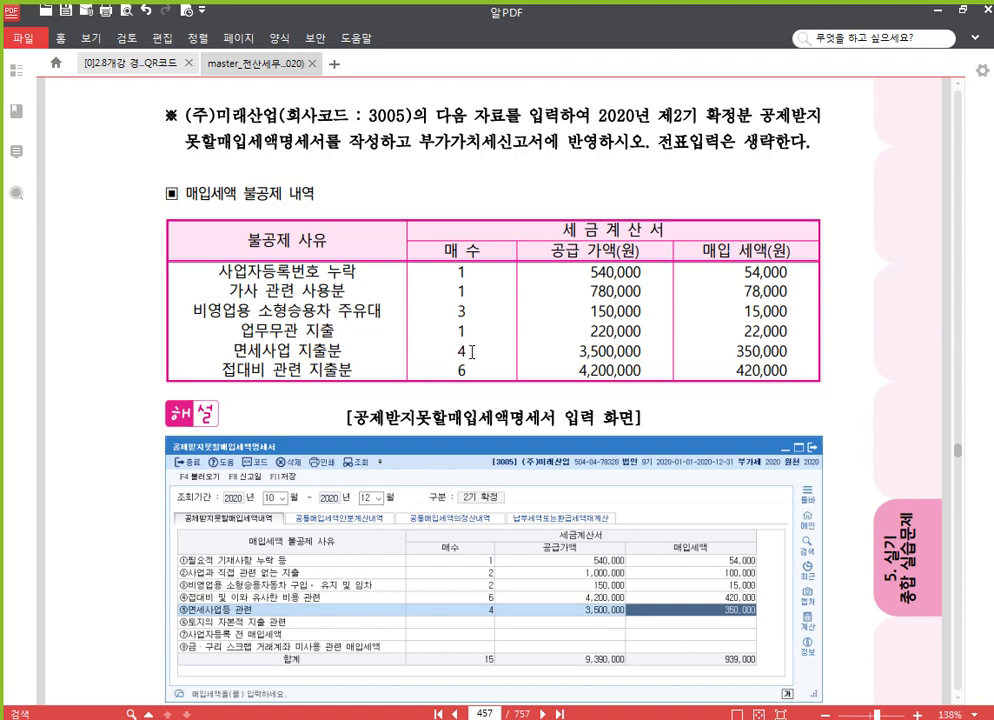
click(514, 718)
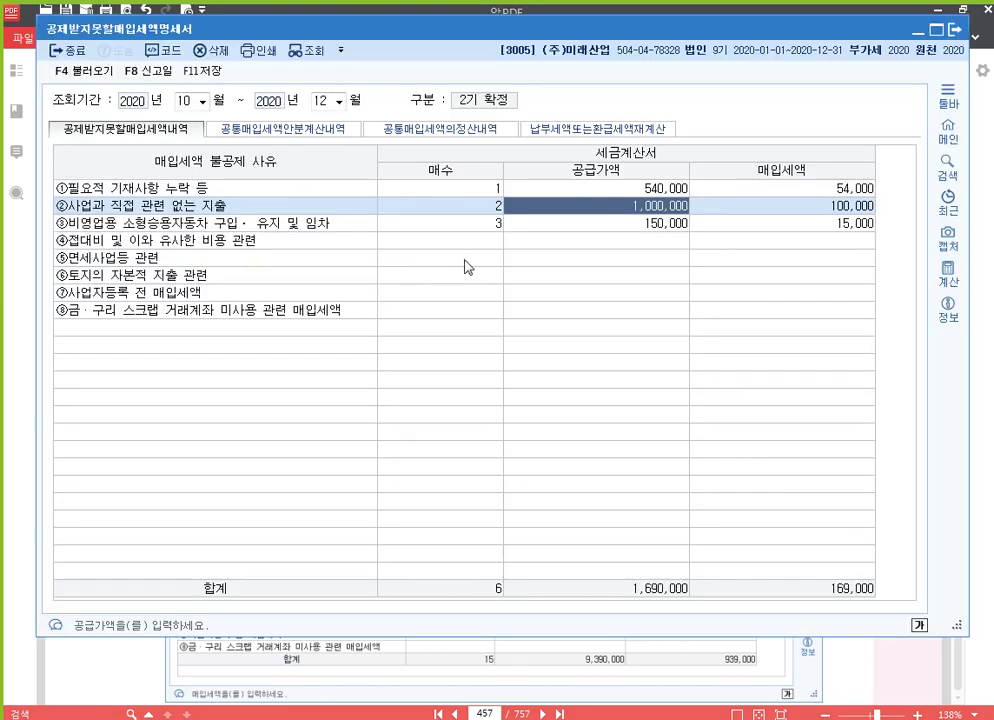
click(465, 259)
text(4)
key(Return)
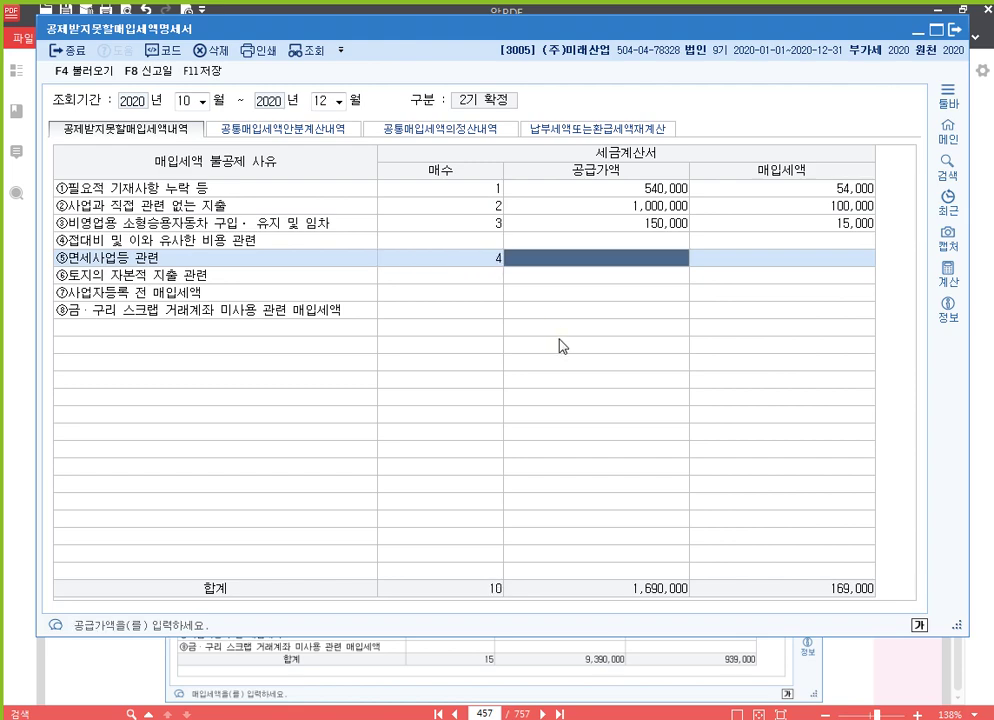
text(3500000)
key(Return)
key(Left)
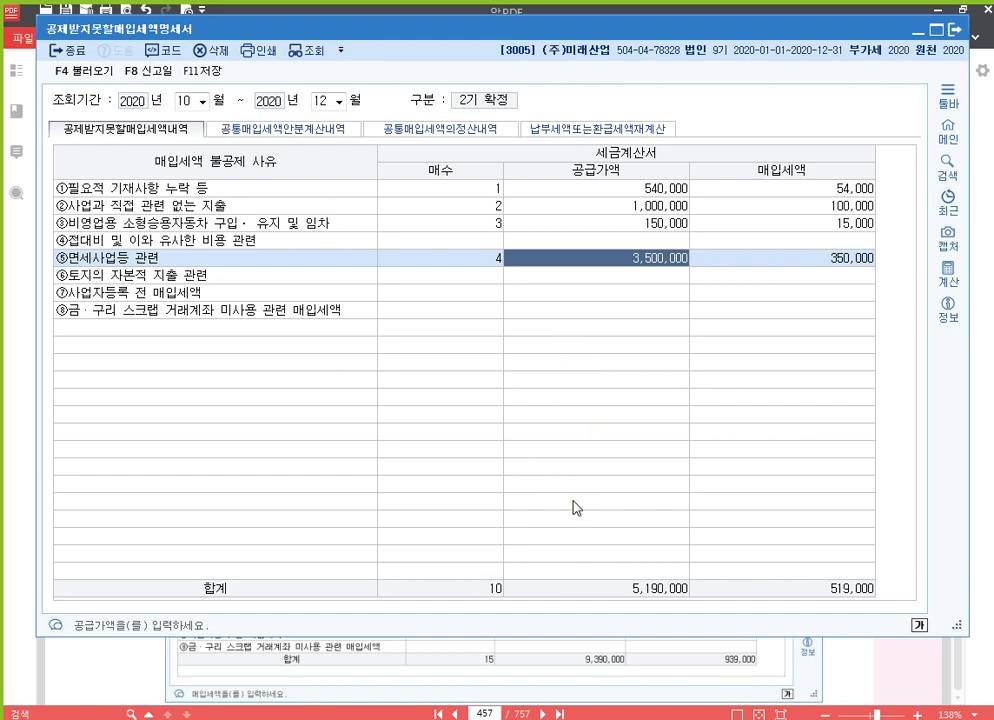
Check the textbook exercise and enter 6 invoices with a supply value of 4,200,000 for reason ④접대비 및 이와 유사한 비용 관련
click(990, 331)
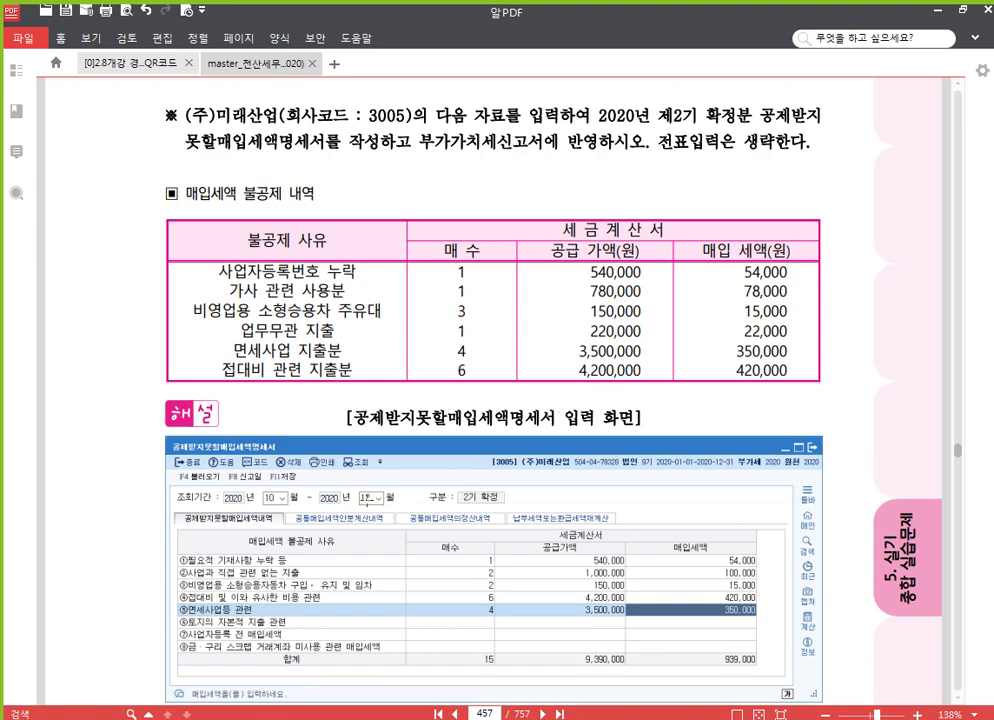
key(alt+Tab)
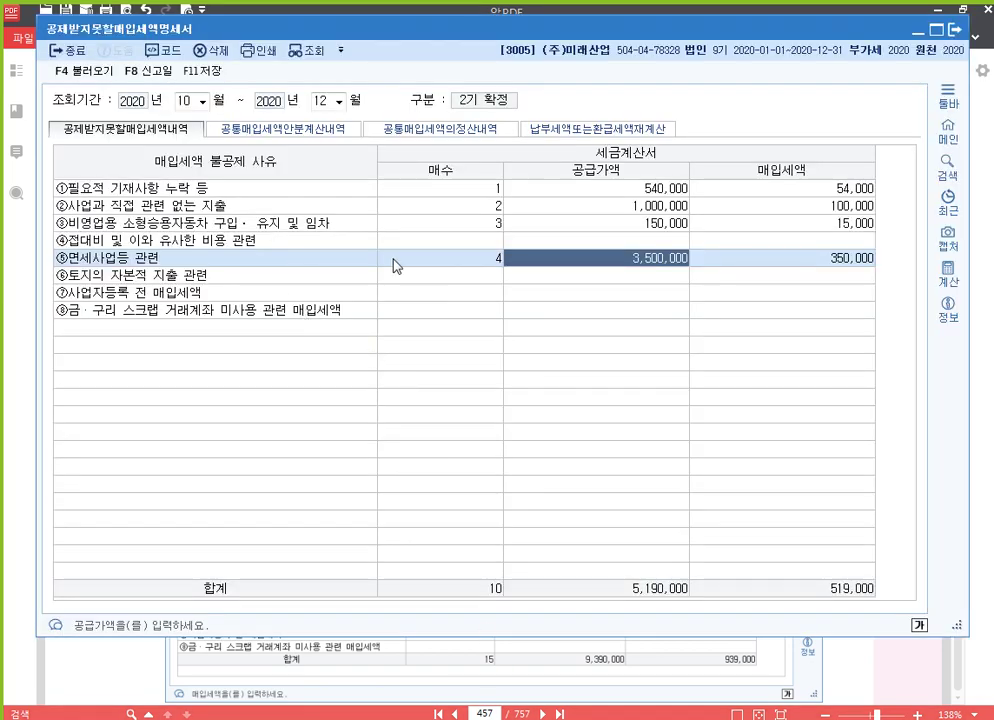
click(497, 242)
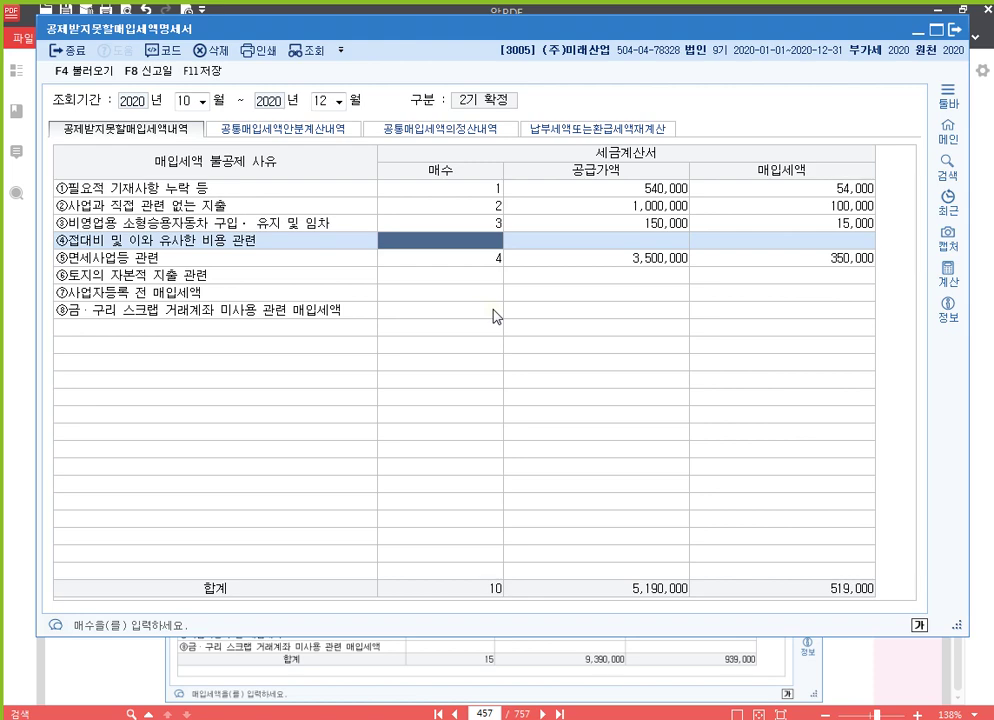
text(6)
key(Return)
text(4,200,000)
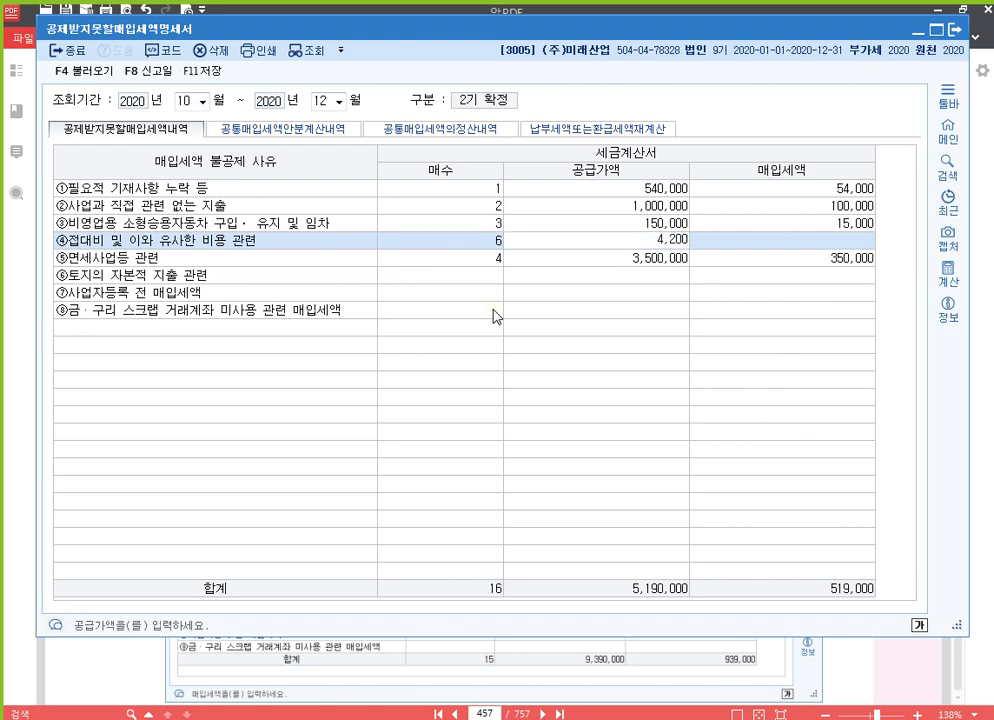
key(Return)
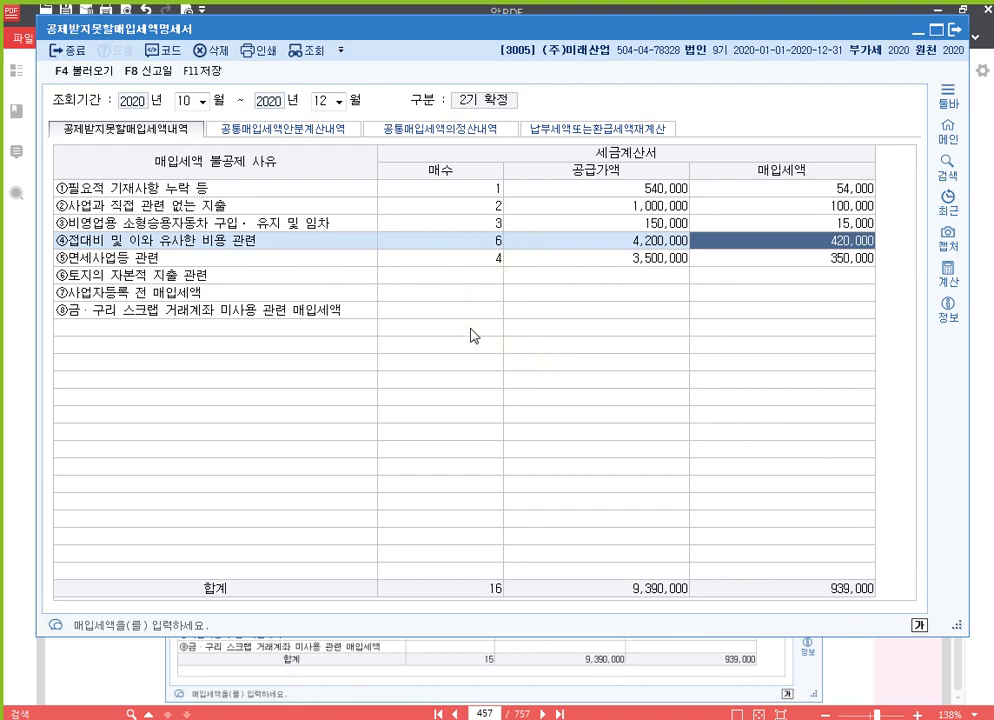
Save and close the 공제받지못할매입세액명세서, and load the 부가가치세신고서 for October 1 to December 31, 2020
click(208, 77)
click(957, 33)
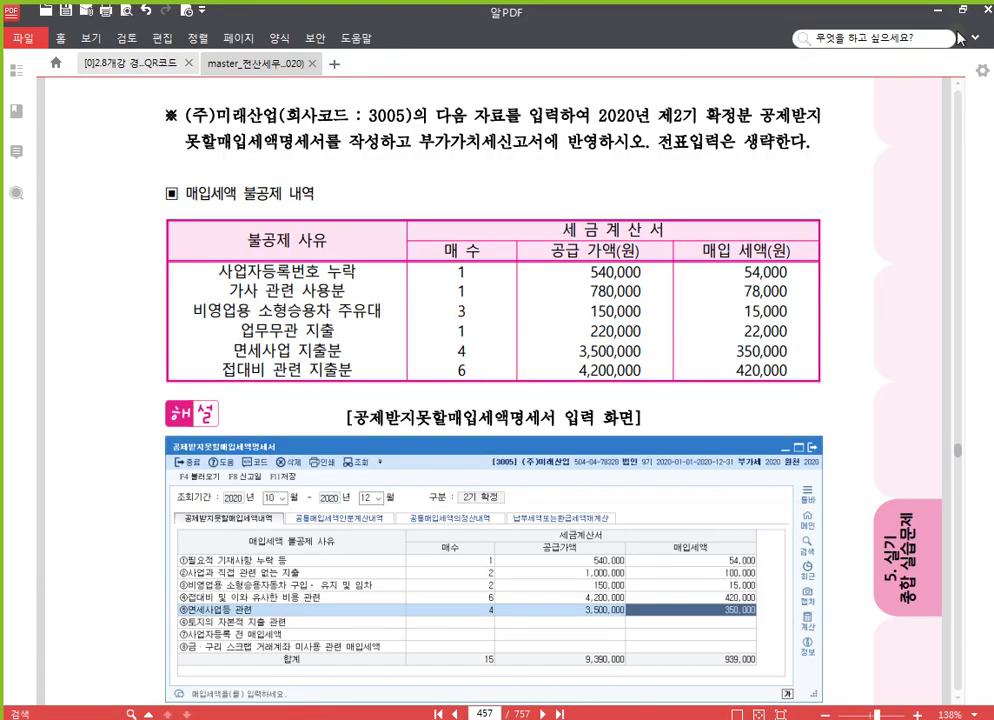
click(440, 718)
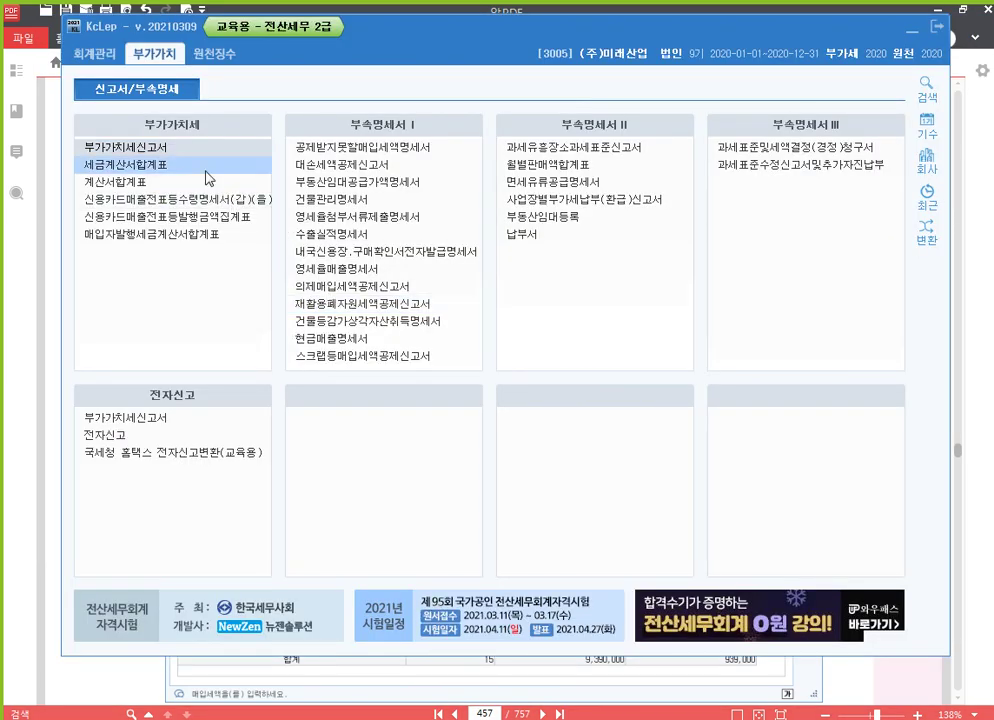
click(185, 158)
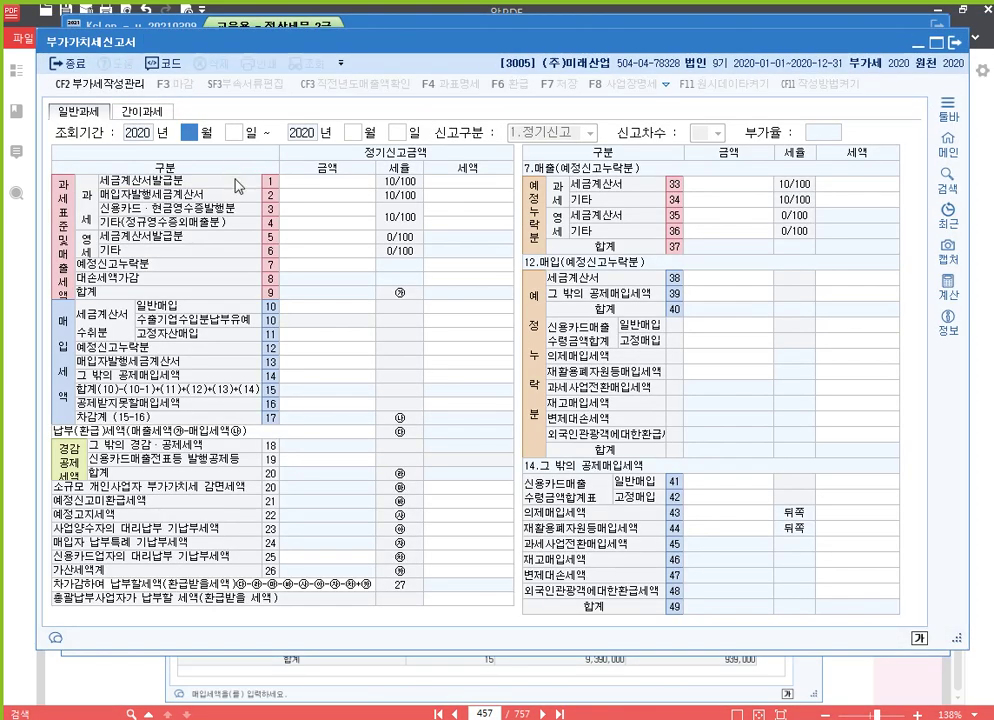
key(Return)
key(Return)
key(Return)
key(Return)
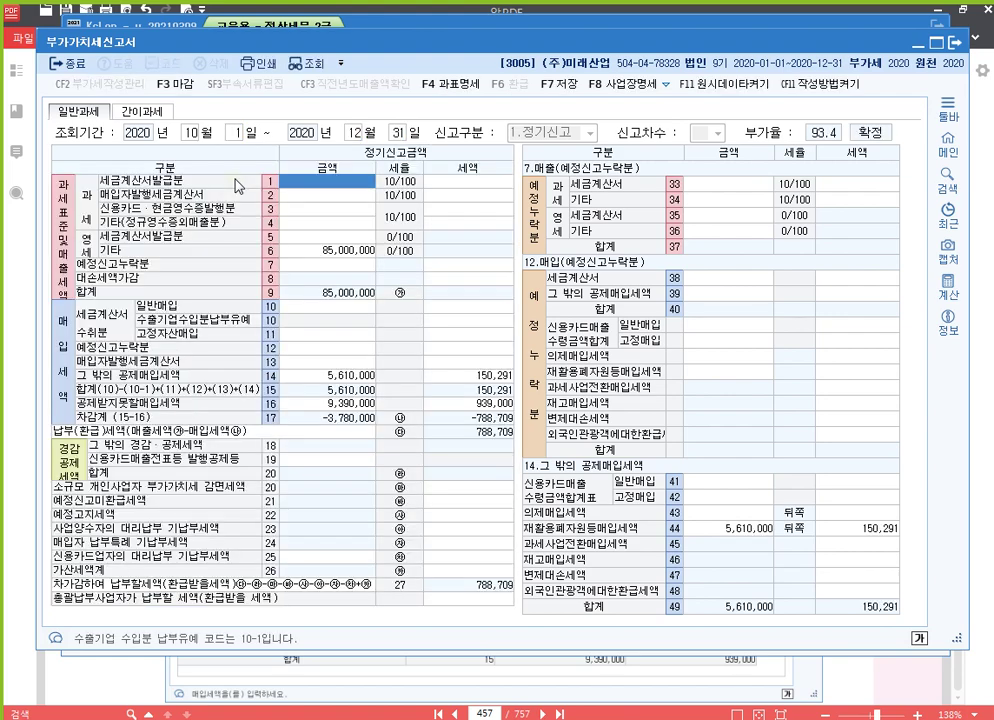
Examine the amount and tax of line 50 under 16.공제받지못할매입세액, comparing with the tax invoice purchase lines 10 and 11
click(346, 404)
click(746, 186)
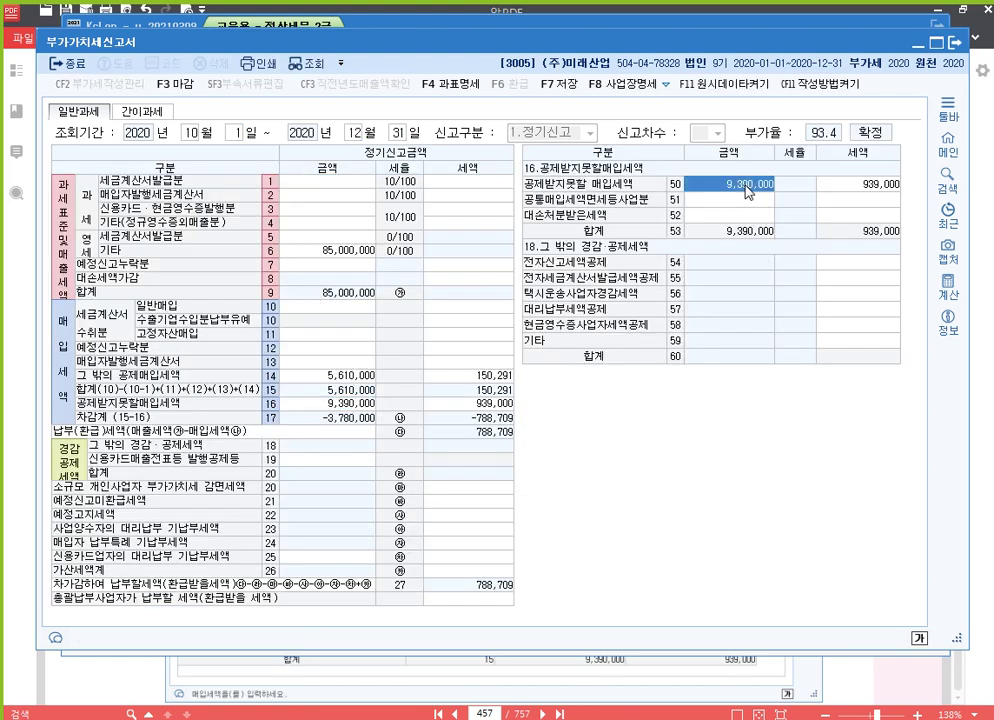
click(860, 190)
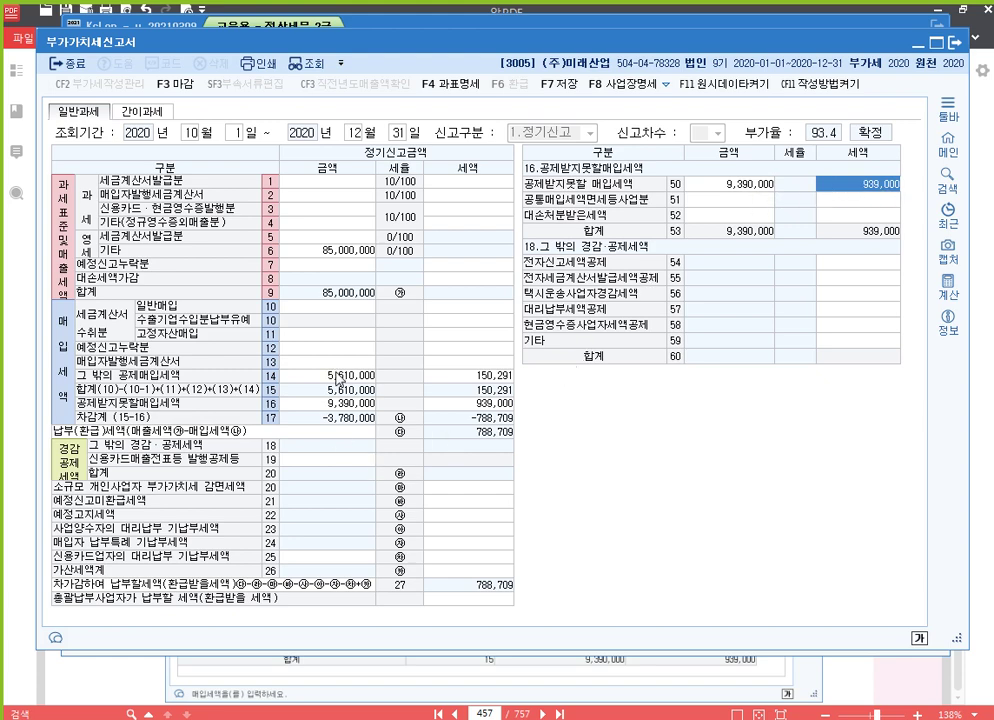
click(324, 304)
click(340, 332)
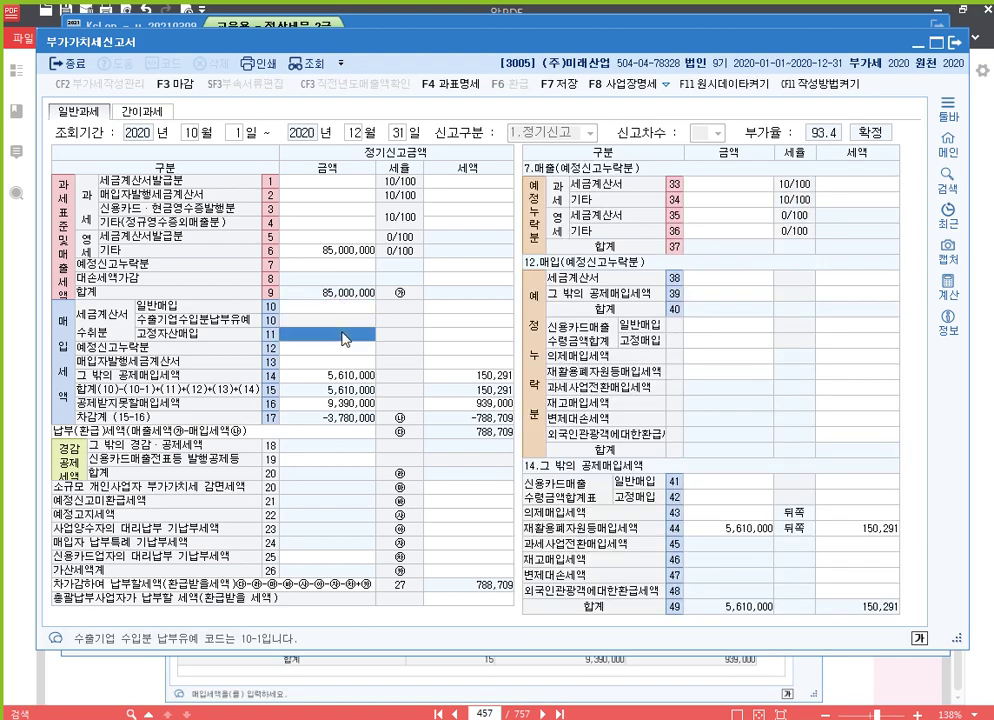
click(351, 402)
key(Return)
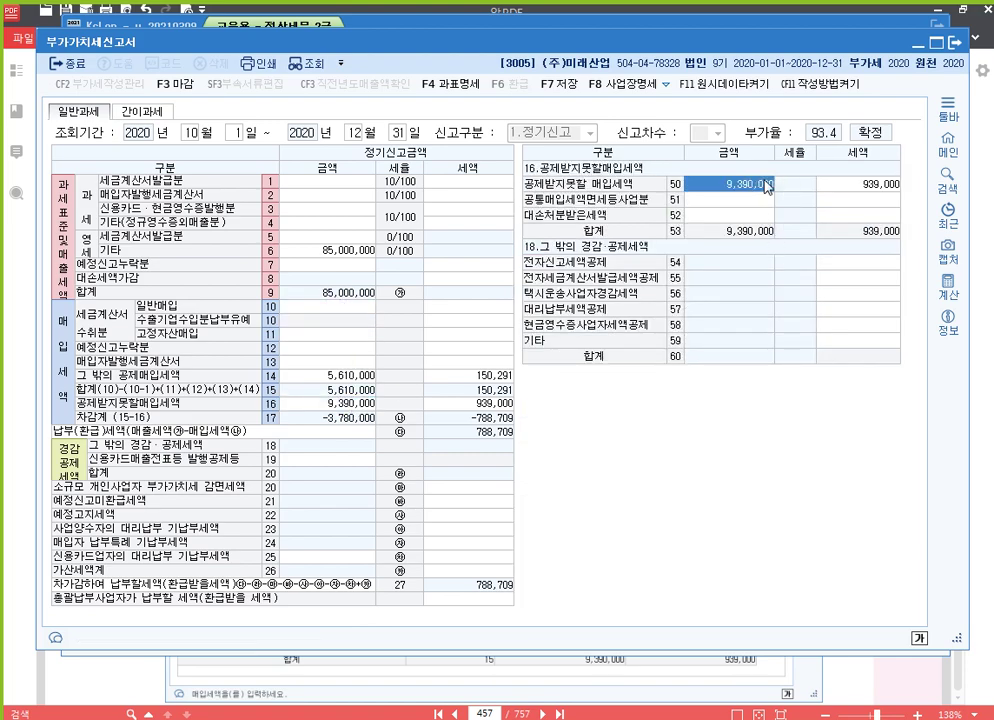
click(862, 185)
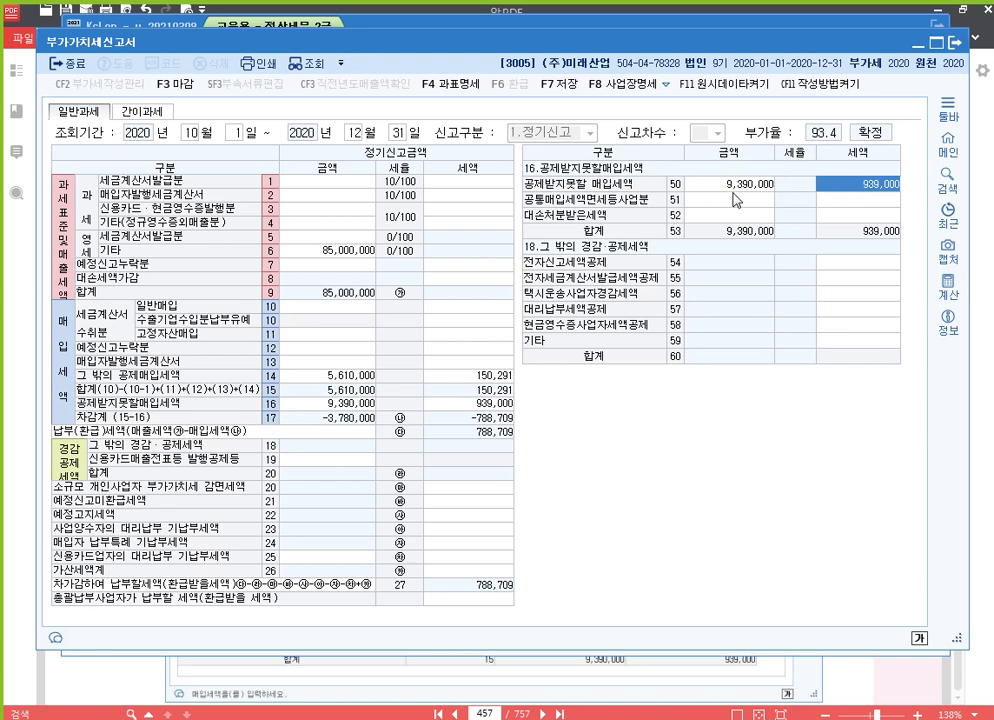
key(Left)
click(880, 186)
Close the 부가가치세신고서 without saving, and go to the (주)한미상사 exercise on page 458 of the textbook PDF
click(955, 45)
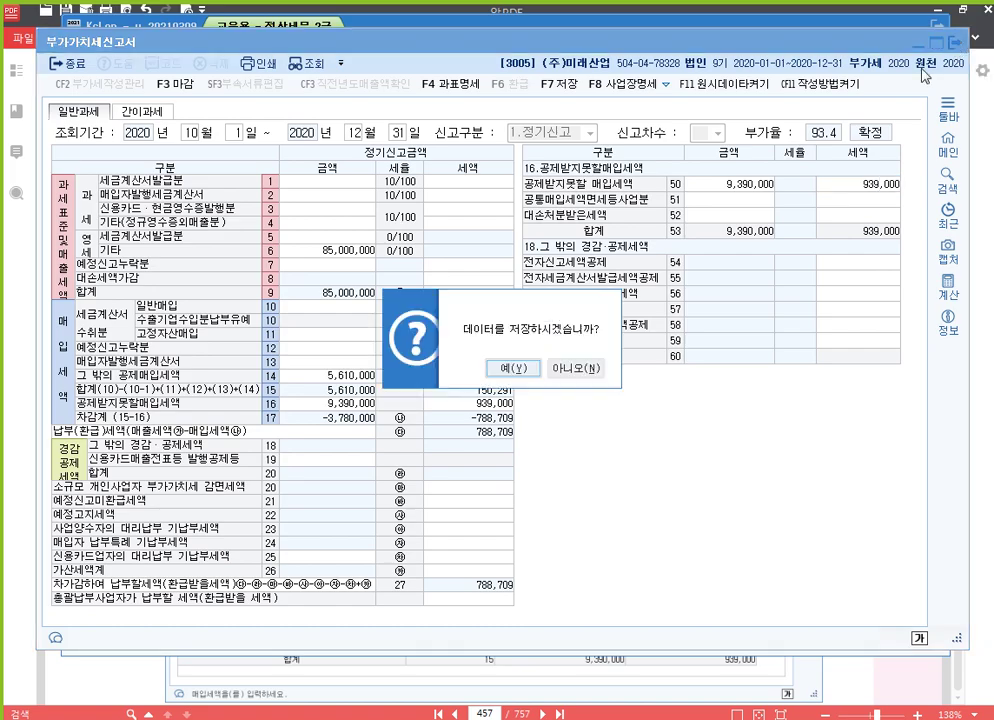
click(577, 367)
click(975, 242)
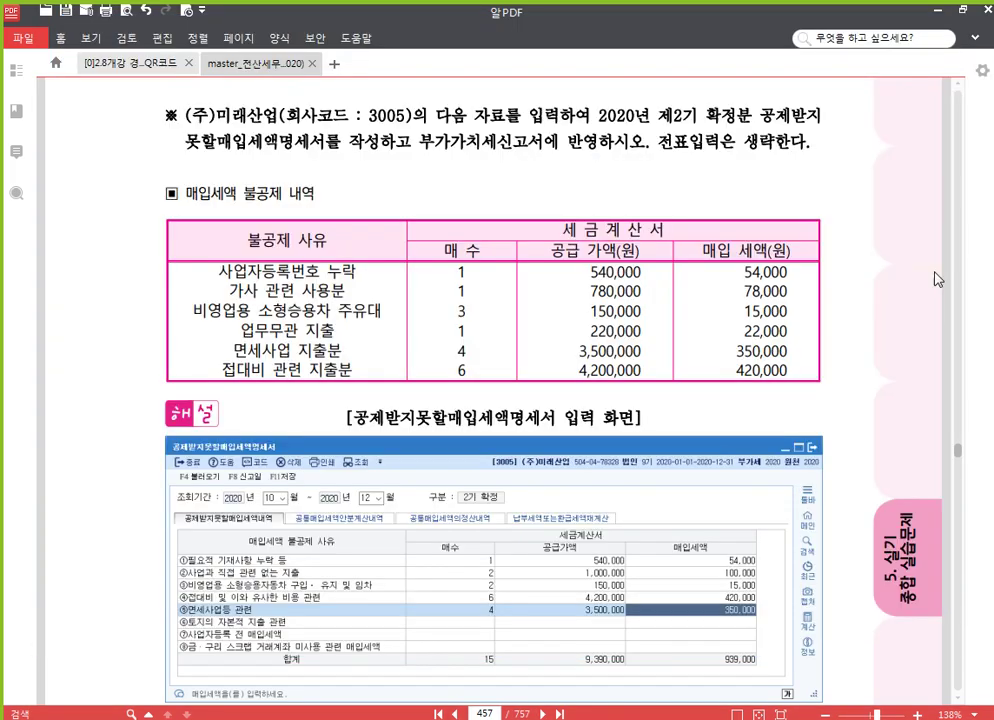
scroll(661, 413, down, 14)
scroll(659, 413, up, 2)
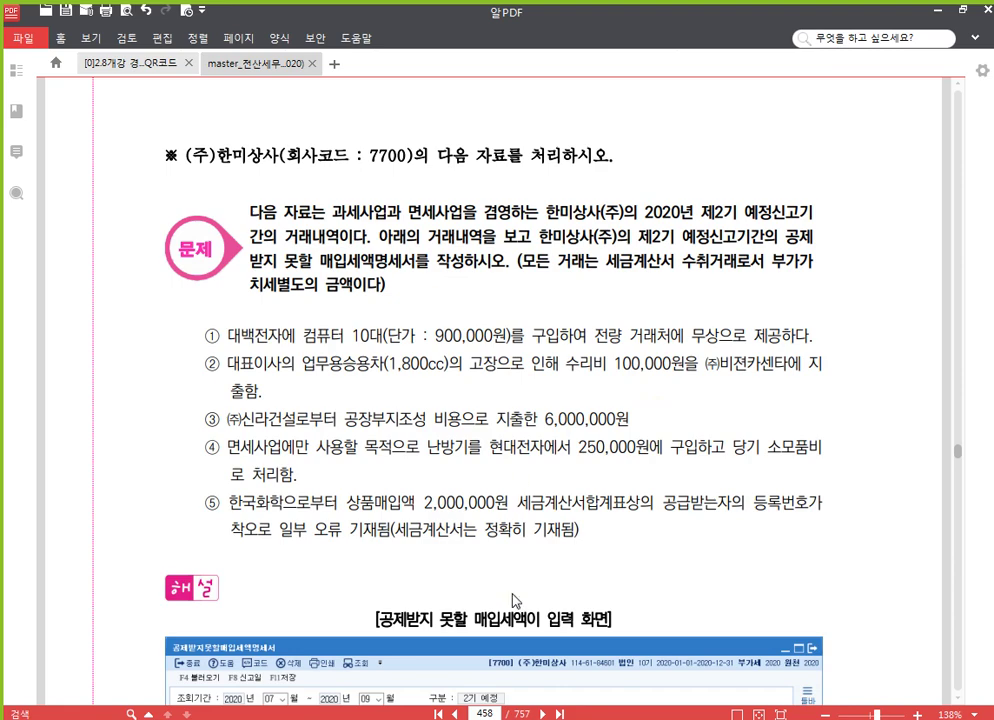
Switch to KcLep and change the working company to code 7700, (주)한미상사
key(alt+Tab)
click(928, 162)
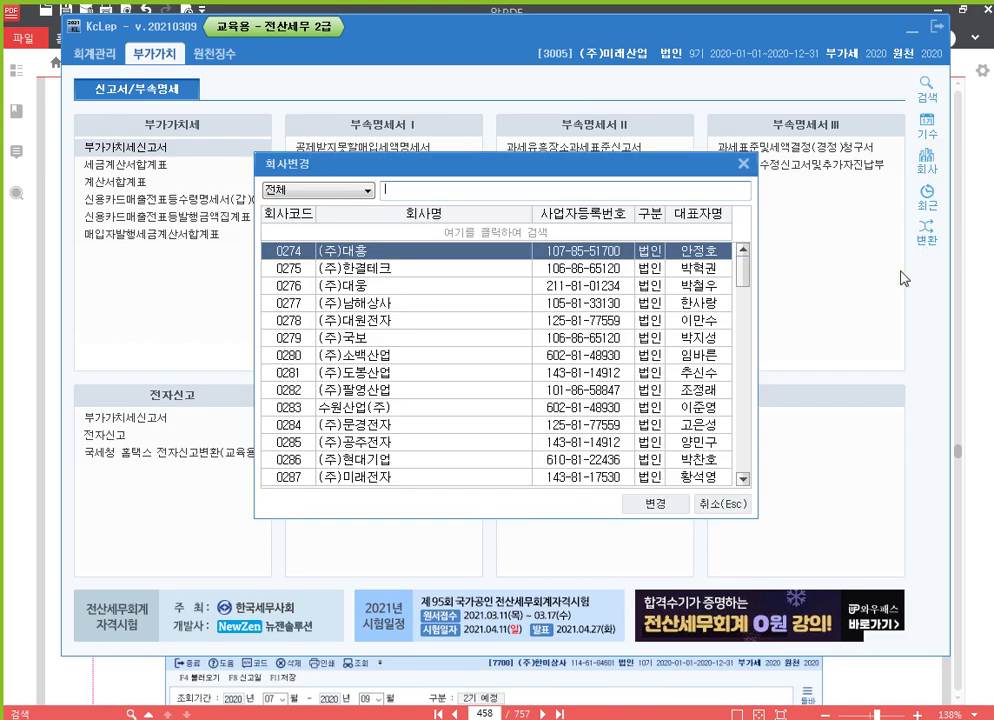
text(7700)
key(Return)
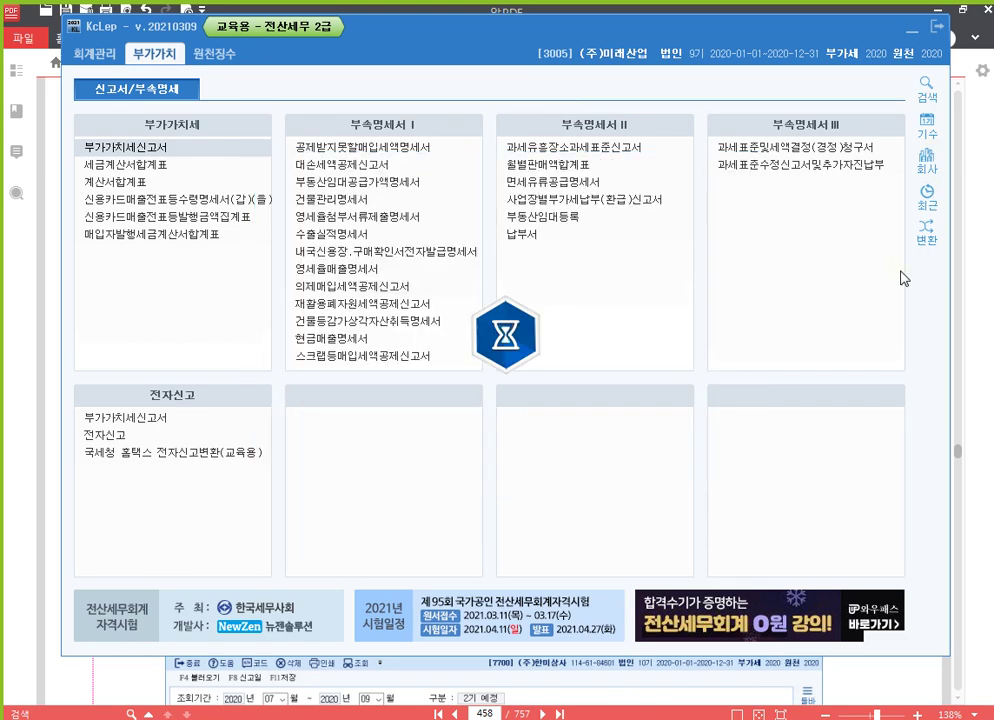
Switch to the textbook PDF and read the (주)한미상사 exercise's instructions and five transactions for the 2020 제2기 예정신고기간
key(alt+Tab)
scroll(407, 482, down, 2)
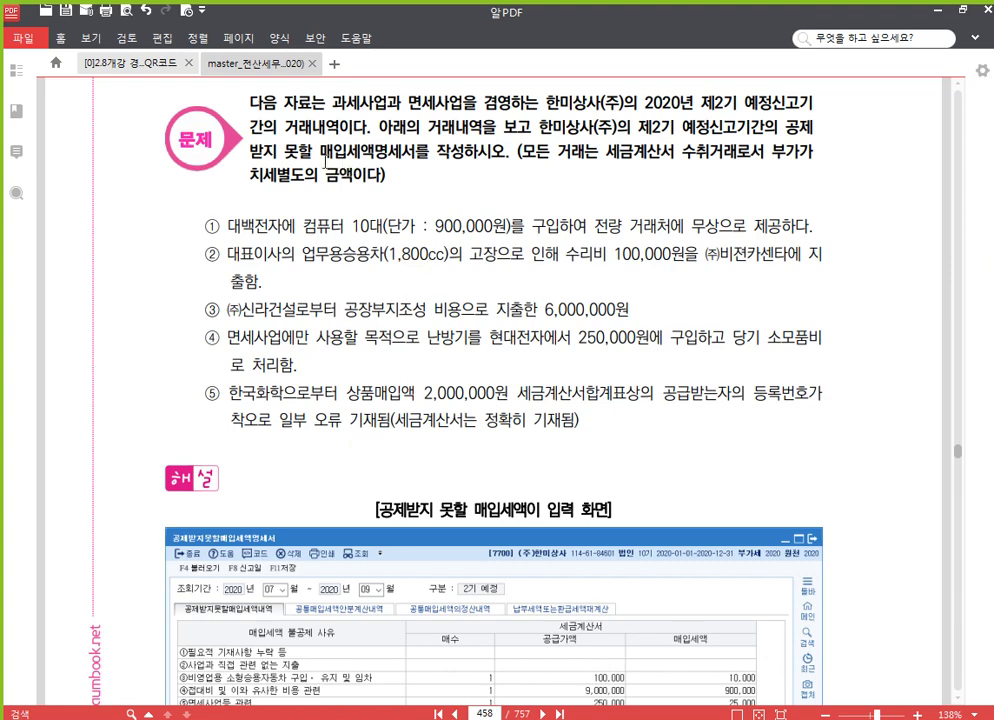
scroll(244, 167, up, 3)
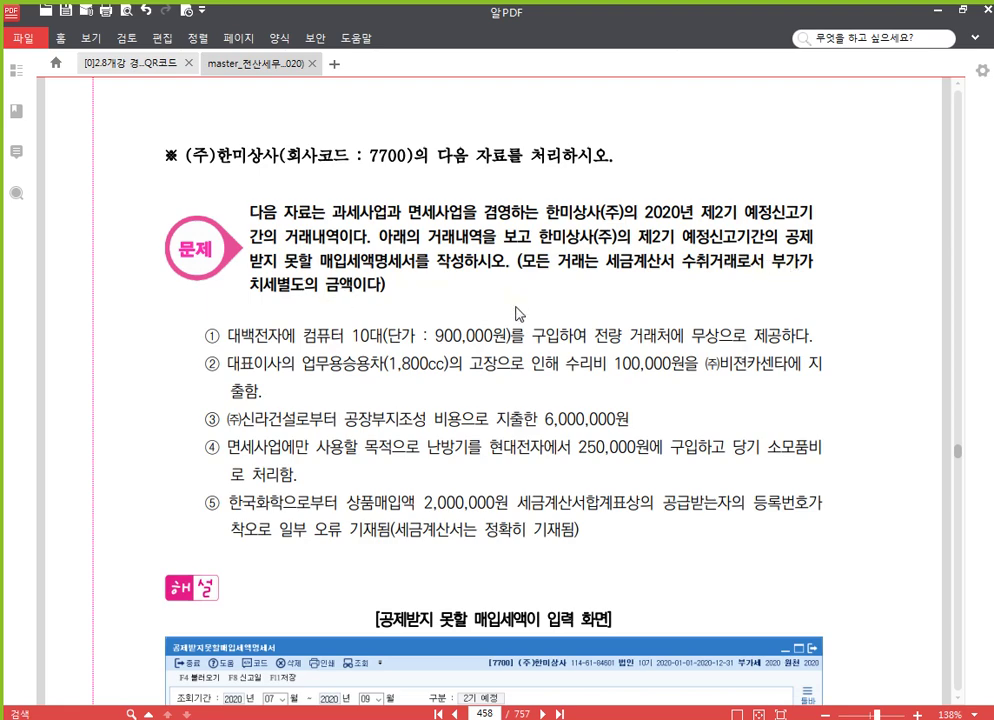
scroll(404, 240, down, 1)
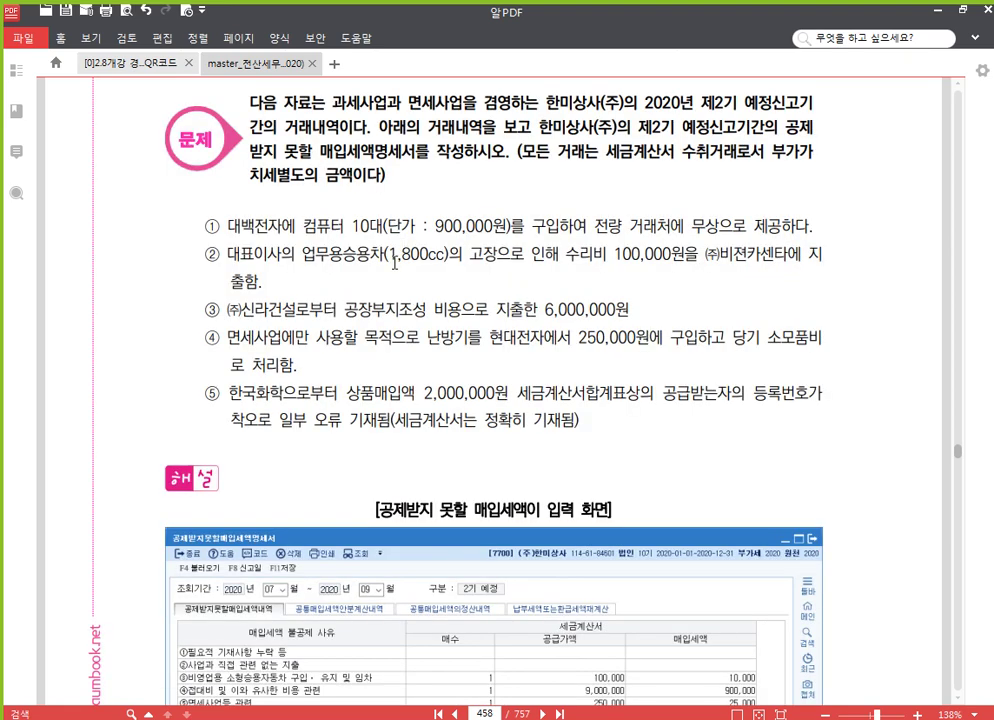
Switch to KcLep and open the 공제받지못할매입세액명세서 for 2020년 07월 to 09월, shrinking its window and moving it lower
key(alt+Tab)
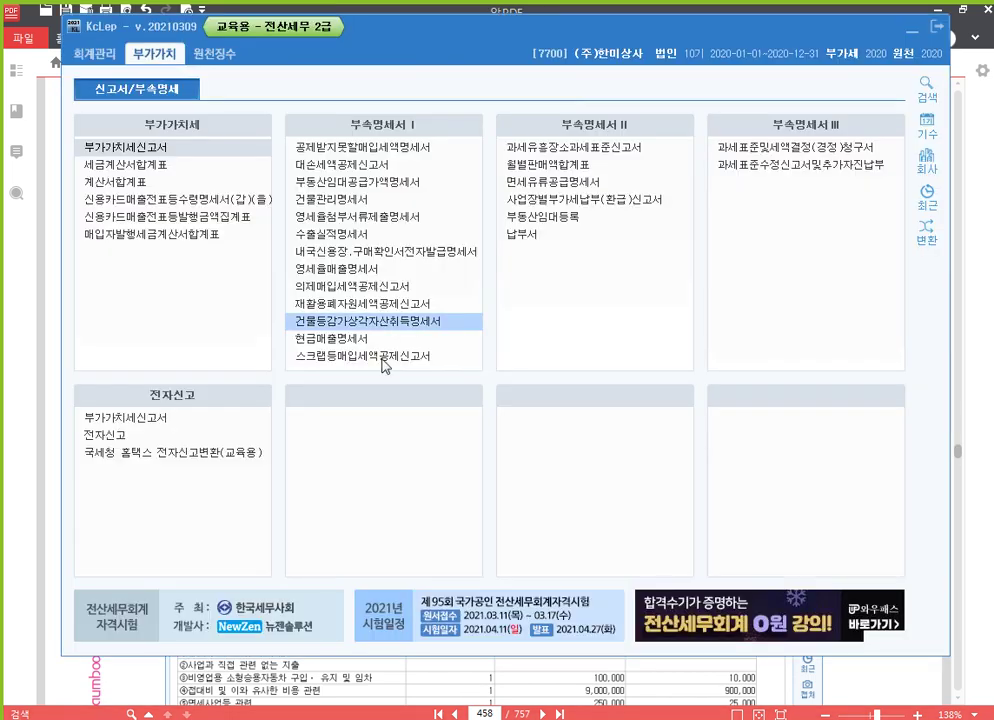
click(402, 148)
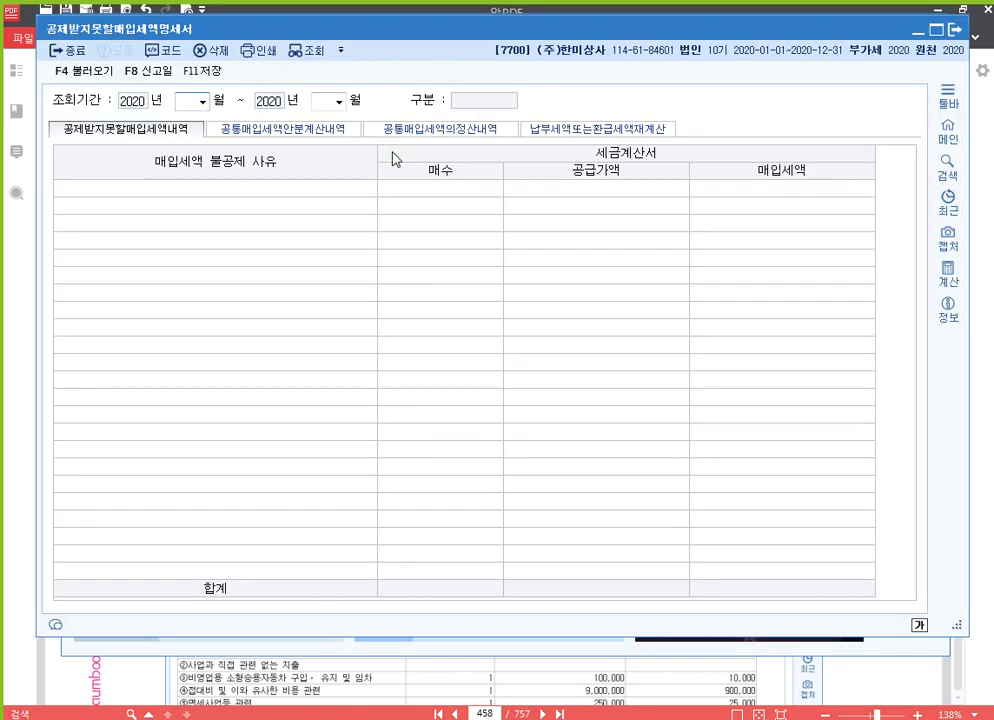
text(07)
text(9)
key(Return)
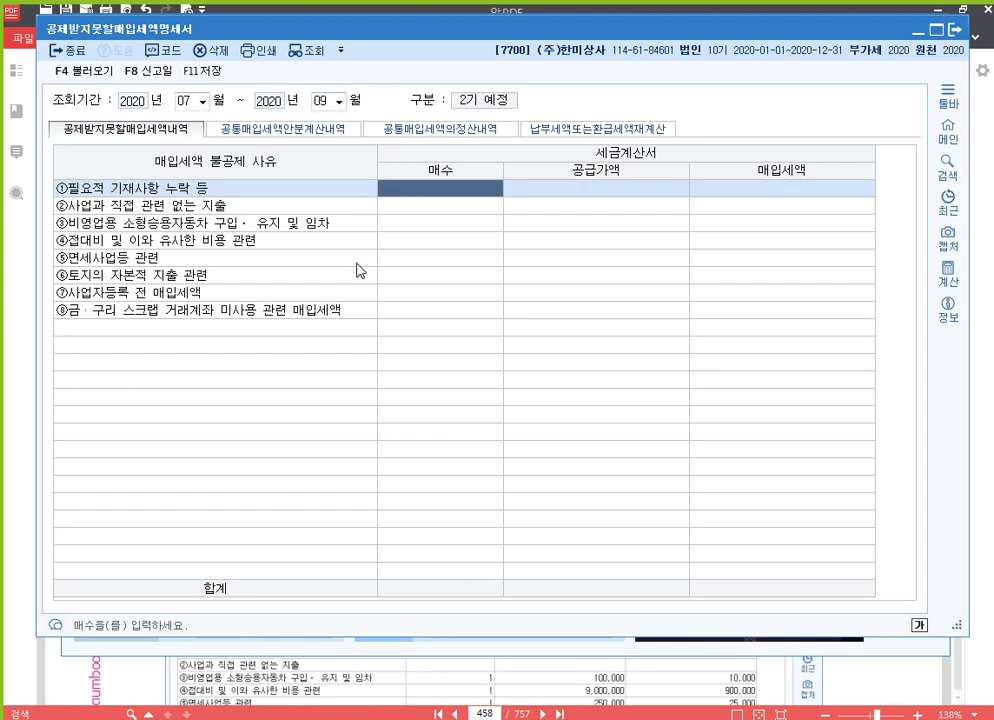
drag(956, 627, 955, 511)
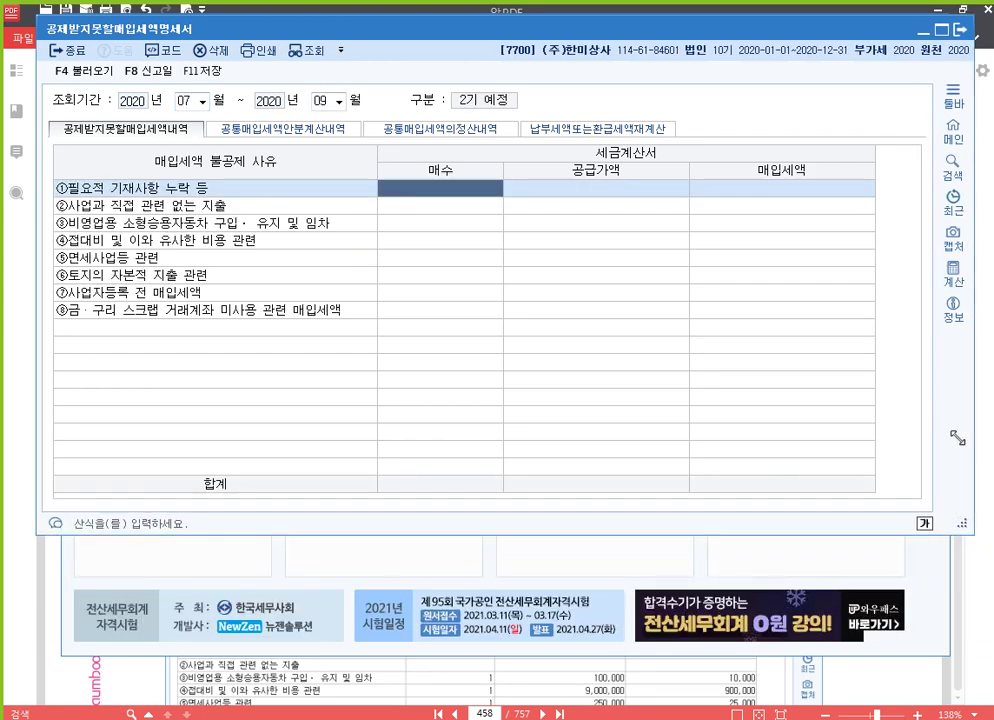
drag(509, 30, 508, 52)
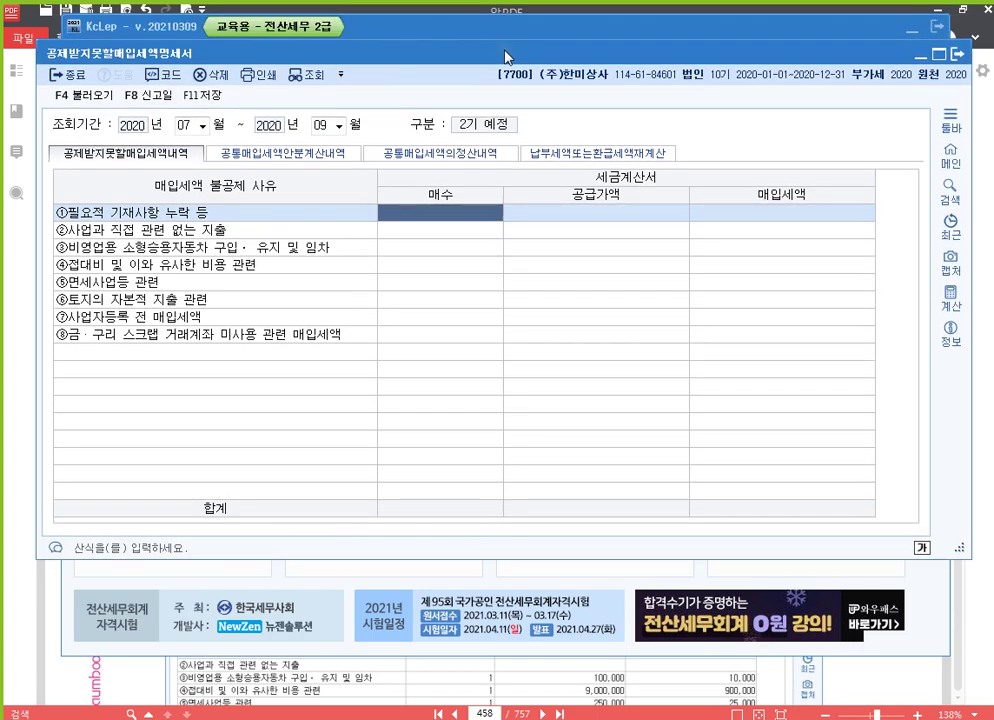
After checking transaction ① in the textbook PDF, enter 매수 1 and 공급가액 9,000,000 in KcLep for ④접대비 및 이와 유사한 비용 관련
click(990, 320)
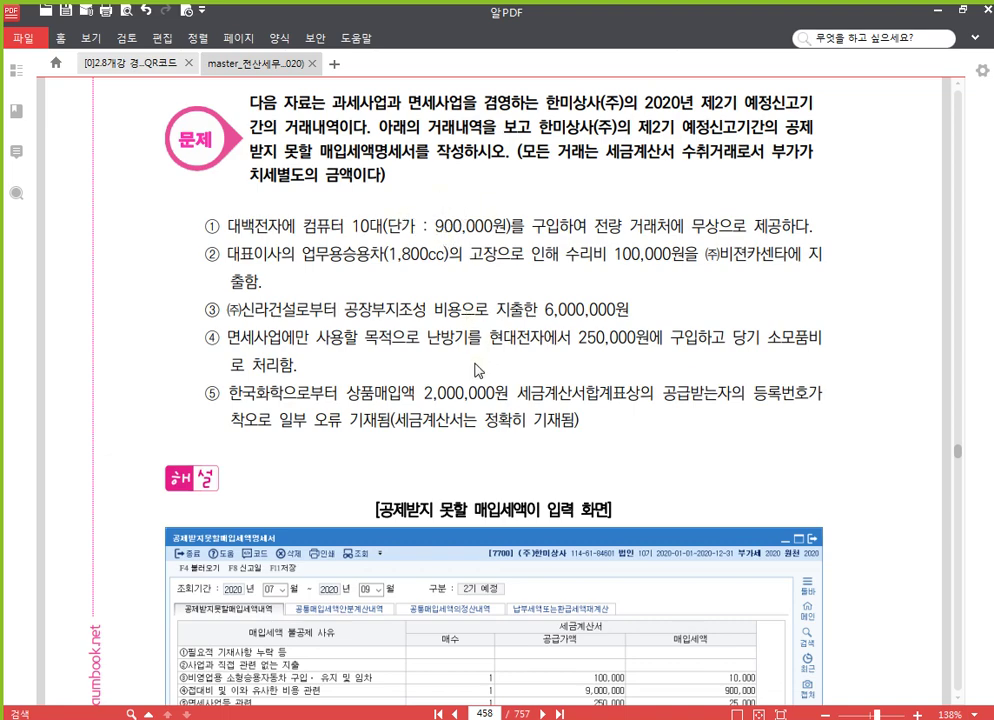
click(478, 718)
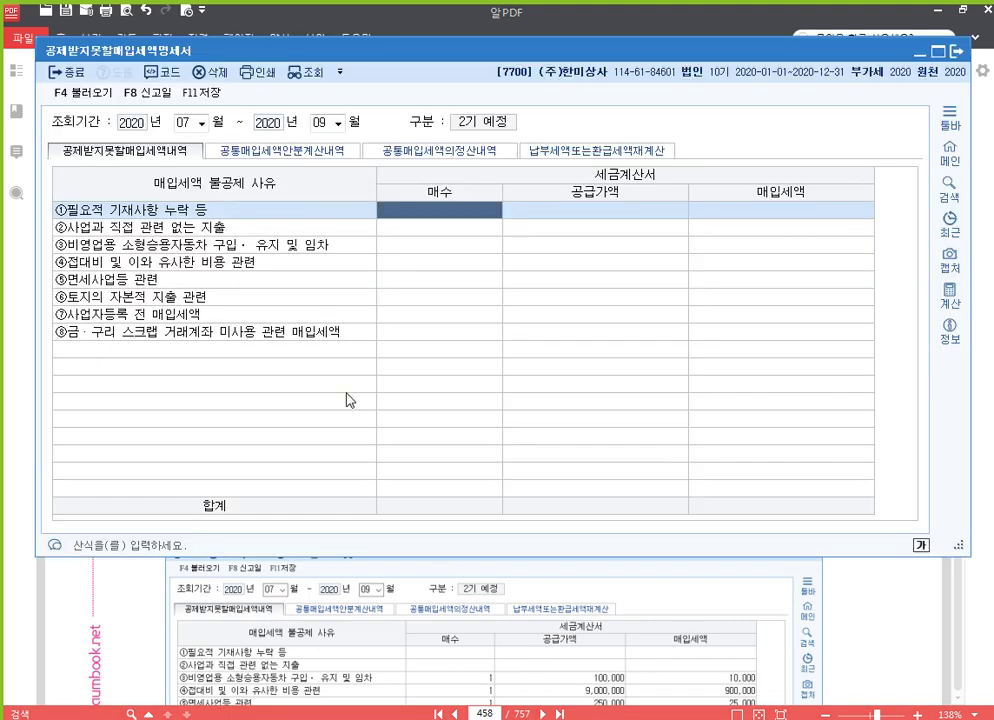
click(444, 264)
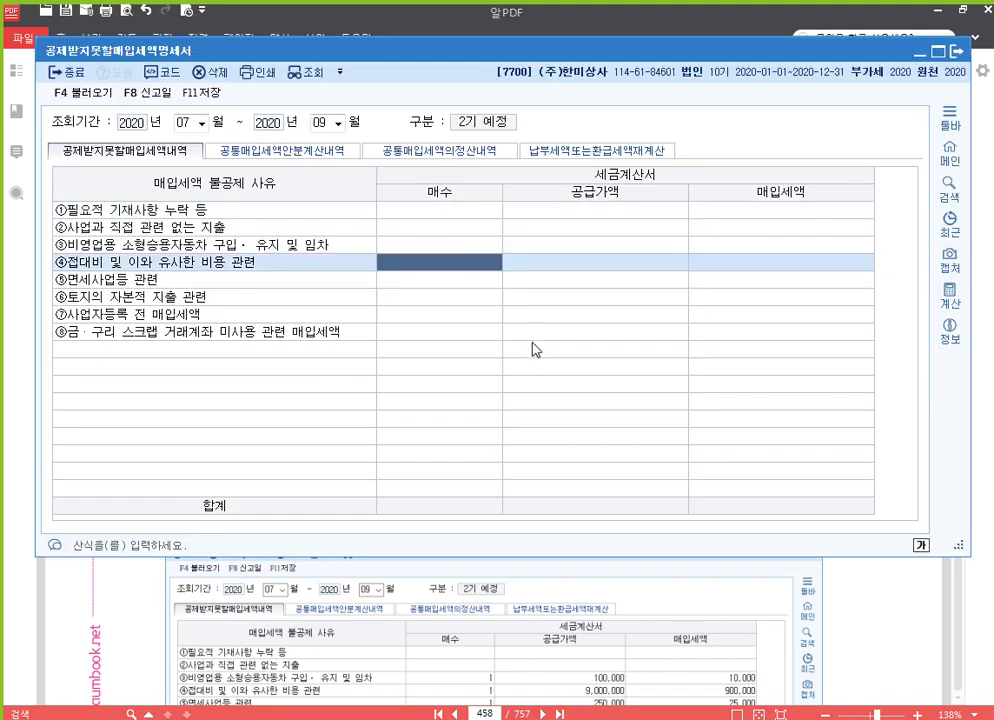
text(1)
key(Return)
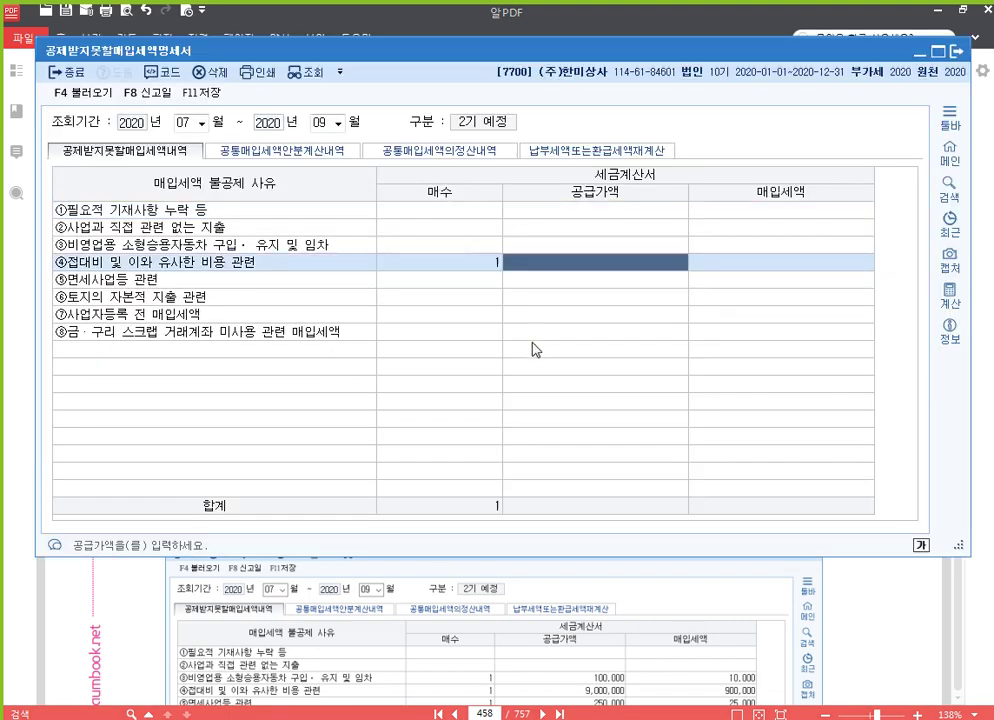
text(9000000)
key(Return)
key(Left)
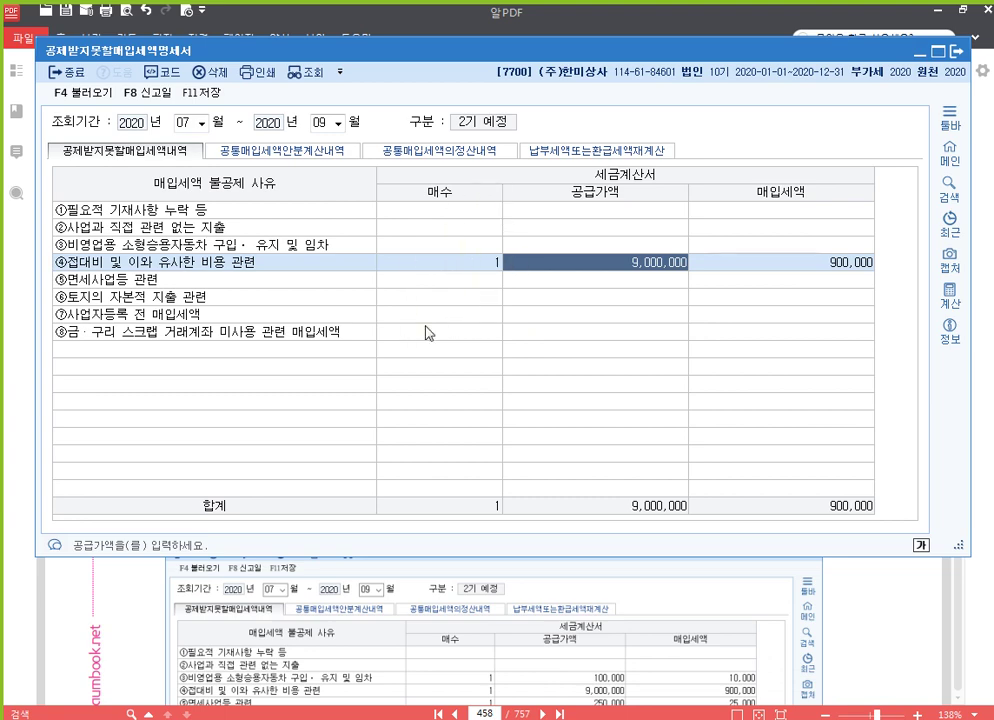
Enter 매수 1 and 공급가액 100,000 for ③비영업용 소형승용자동차 구입·유지 및 임차
click(988, 360)
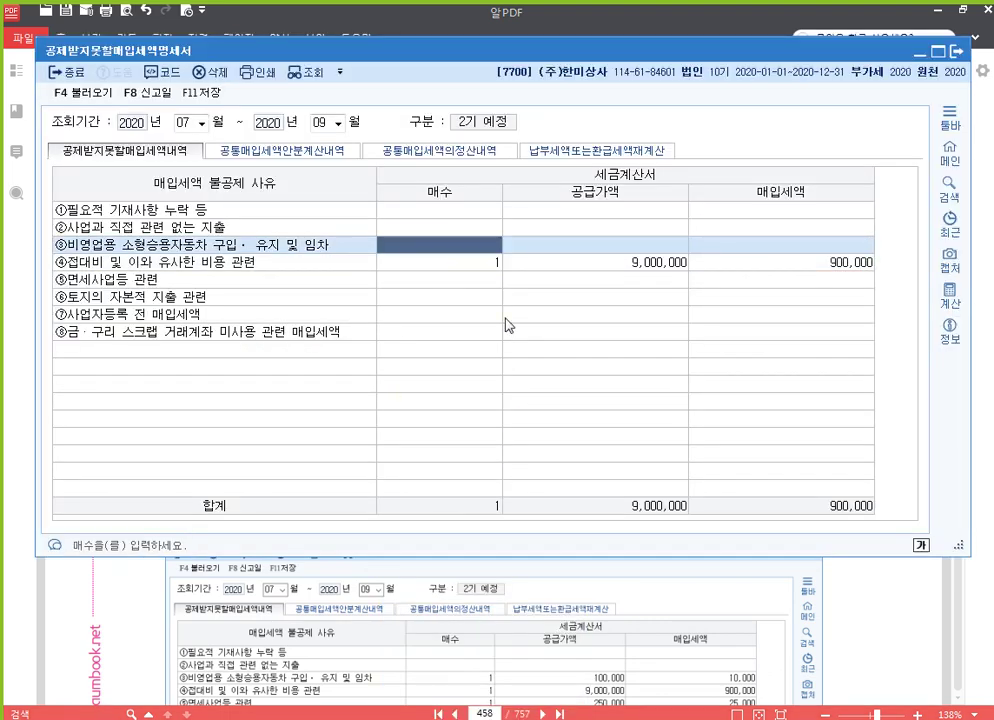
text(1)
key(Return)
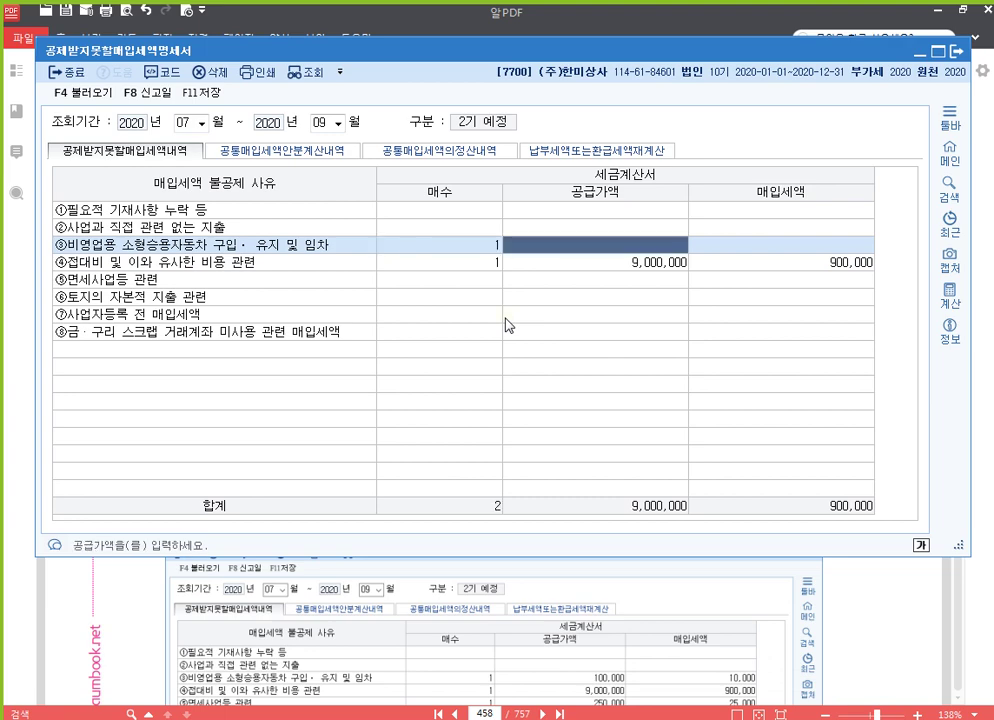
text(1000000)
key(Return)
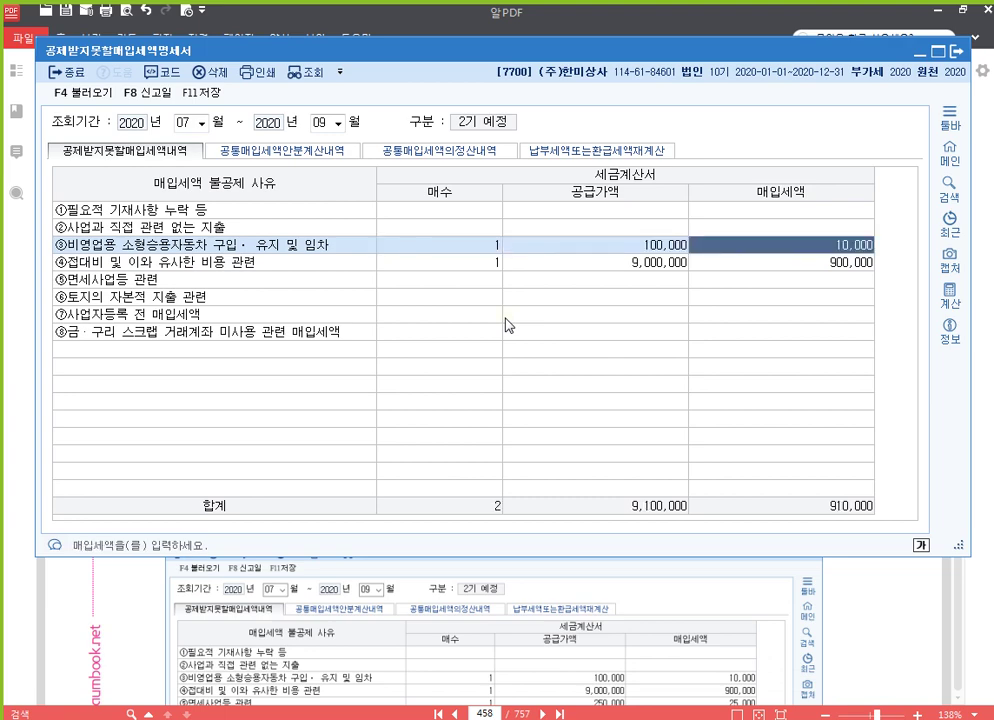
key(Left)
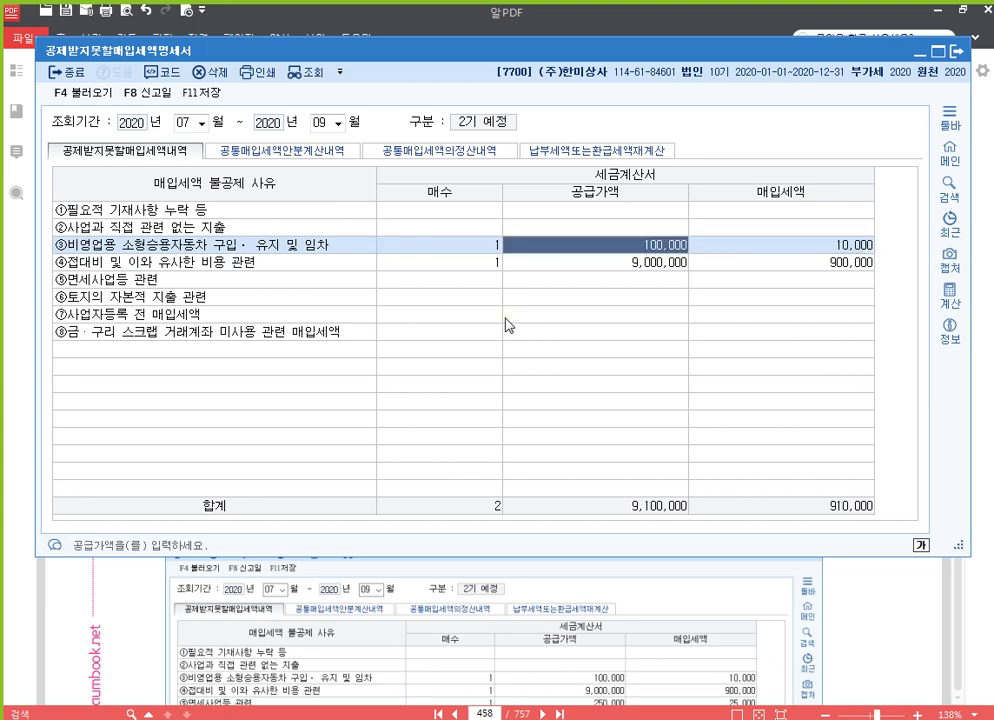
Check transaction ③ in the textbook PDF and enter 매수 1 and 공급가액 6,000,000 in KcLep for ⑥토지의 자본적 지출 관련
click(990, 270)
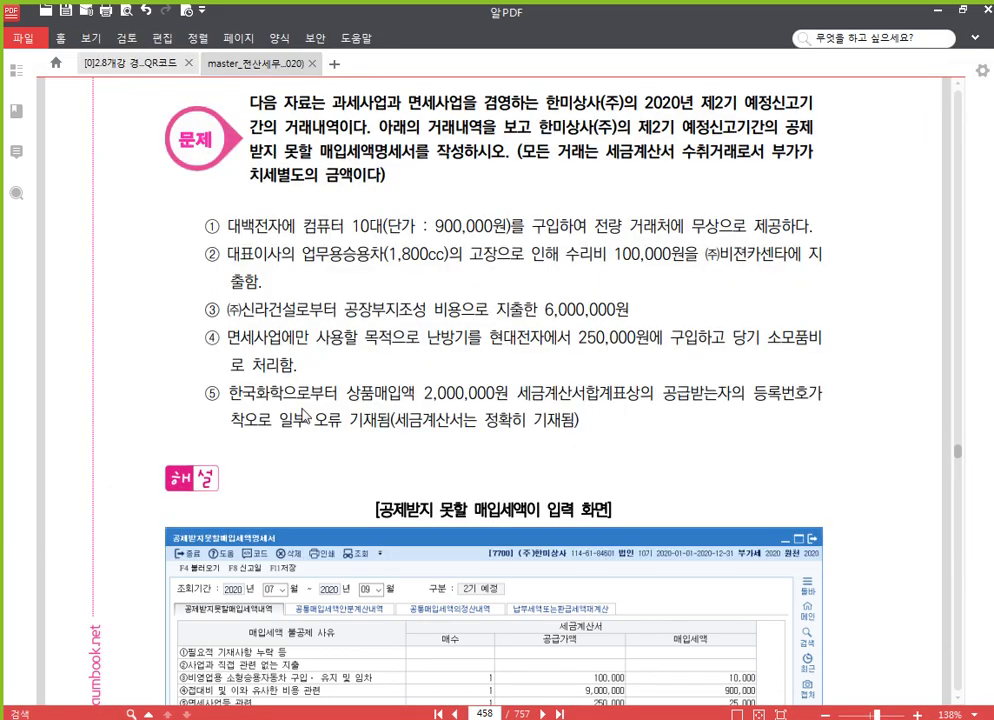
scroll(332, 432, down, 3)
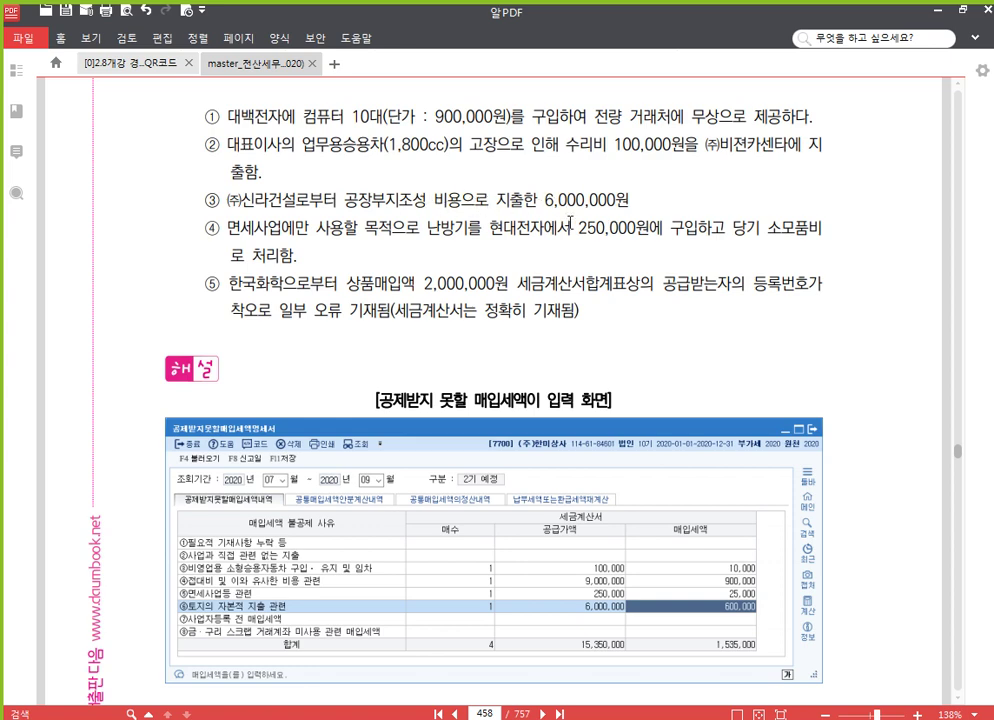
click(484, 714)
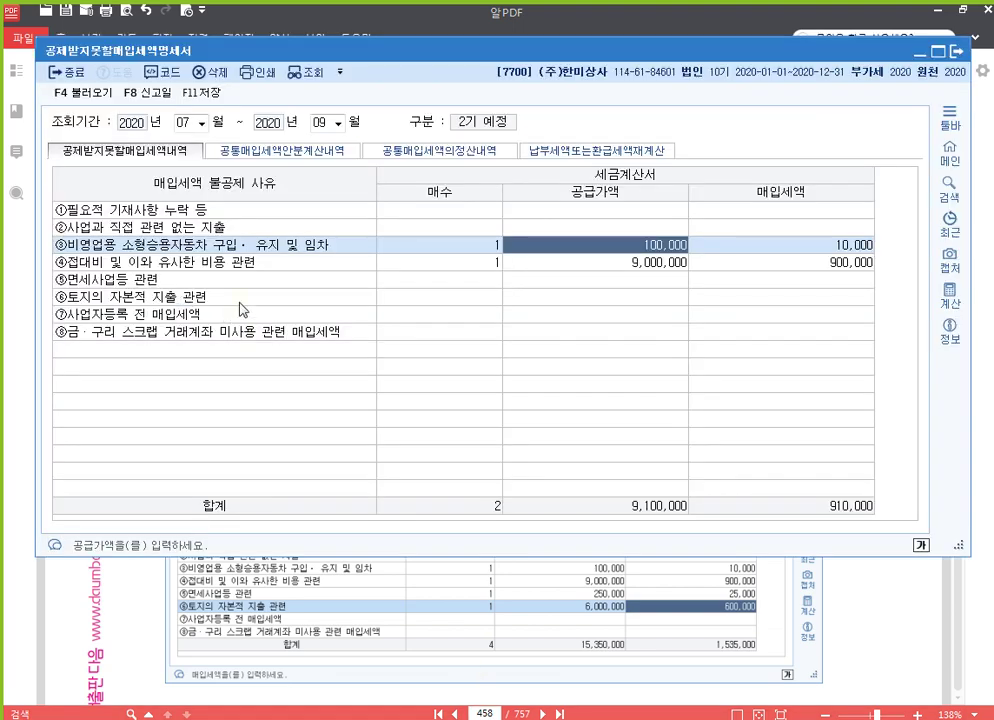
click(427, 297)
text(1)
key(Return)
text(6000000)
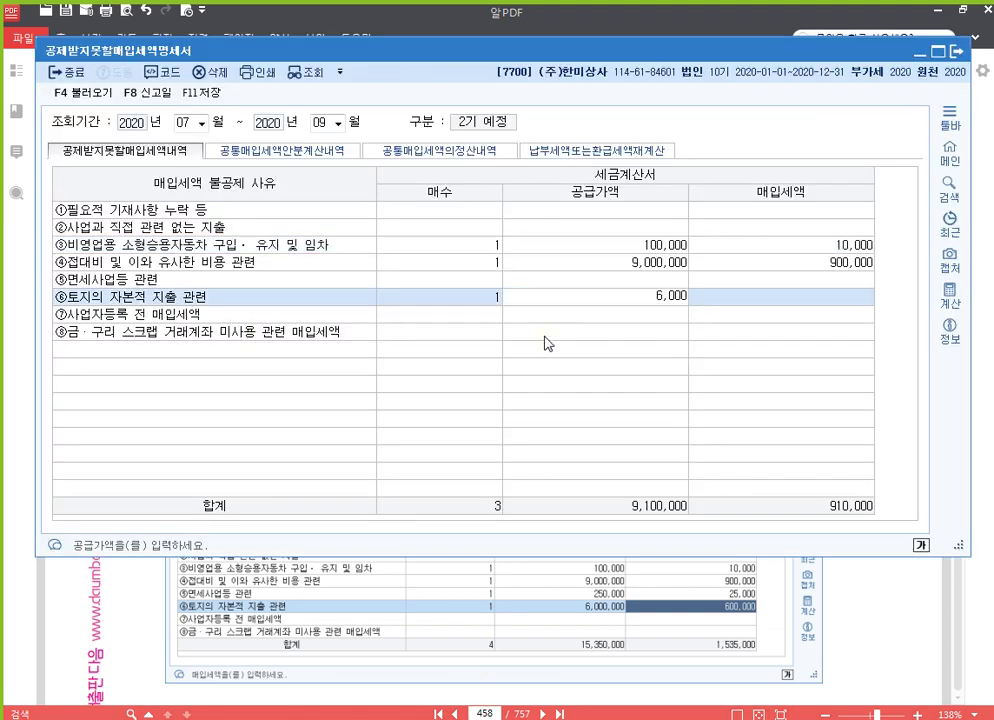
key(Return)
key(Left)
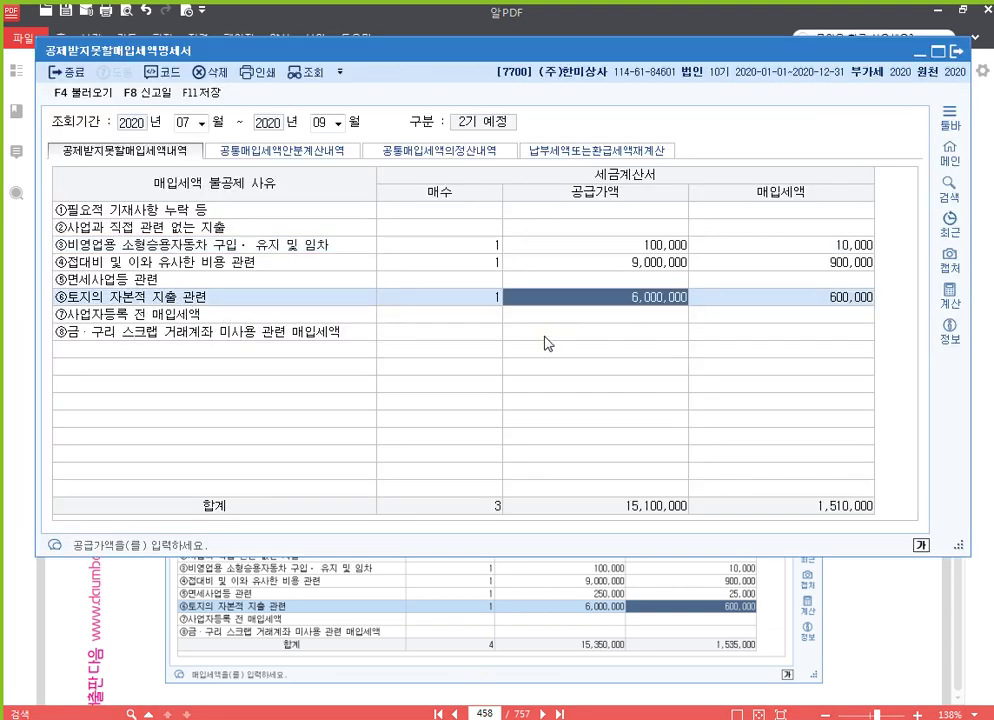
Check transaction ④ in the textbook PDF and enter 매수 1 and 공급가액 250,000 in KcLep for ⑤면세사업등 관련
click(889, 615)
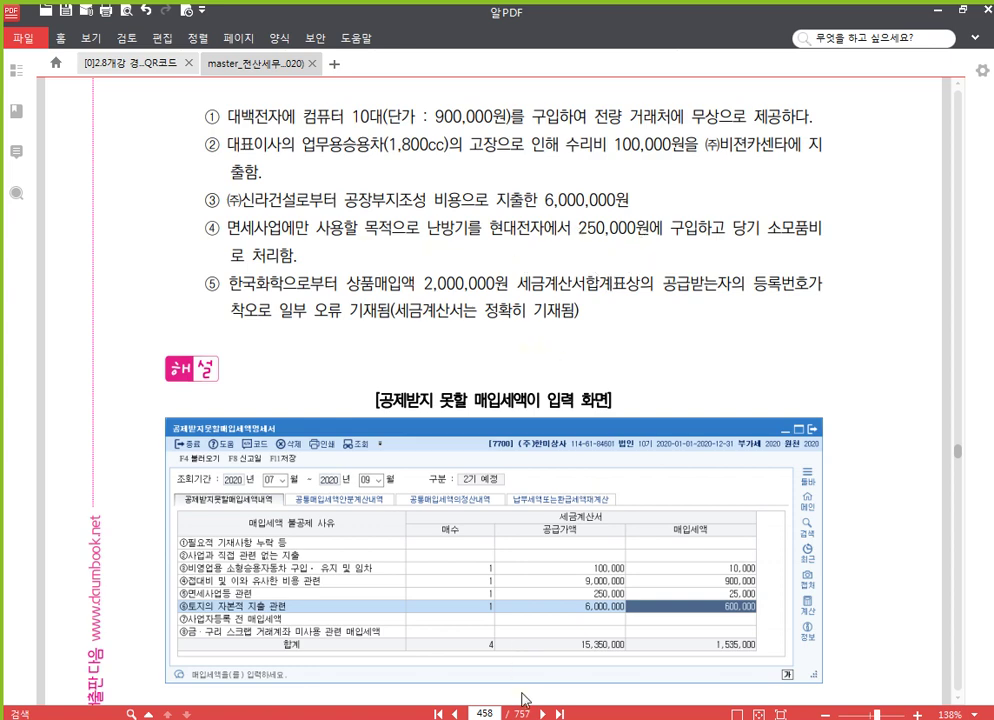
key(alt+Tab)
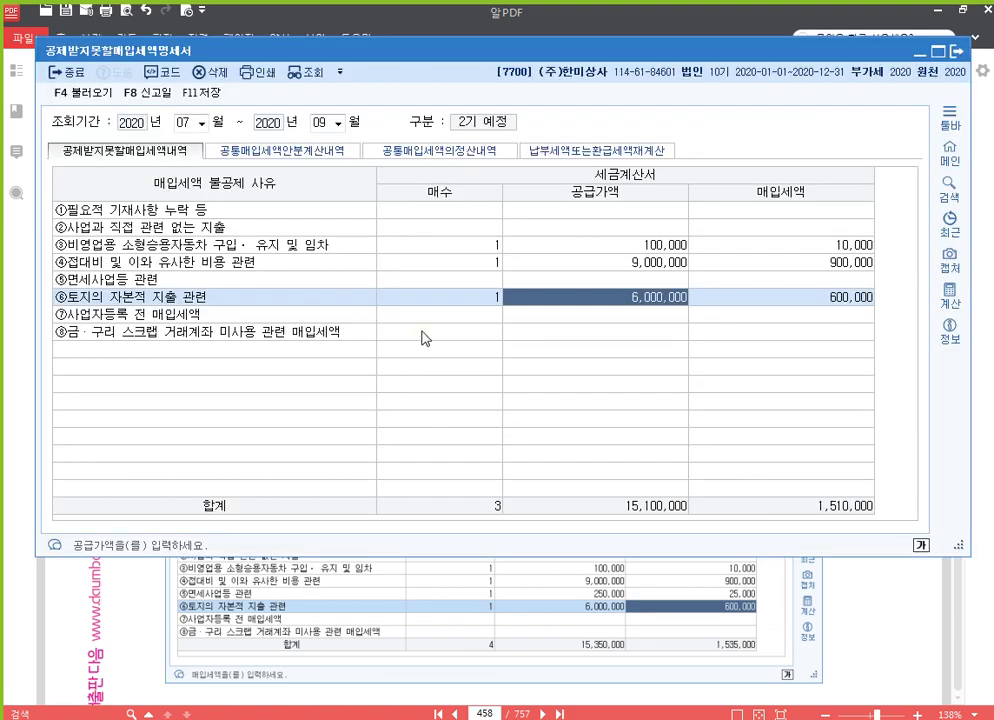
click(478, 280)
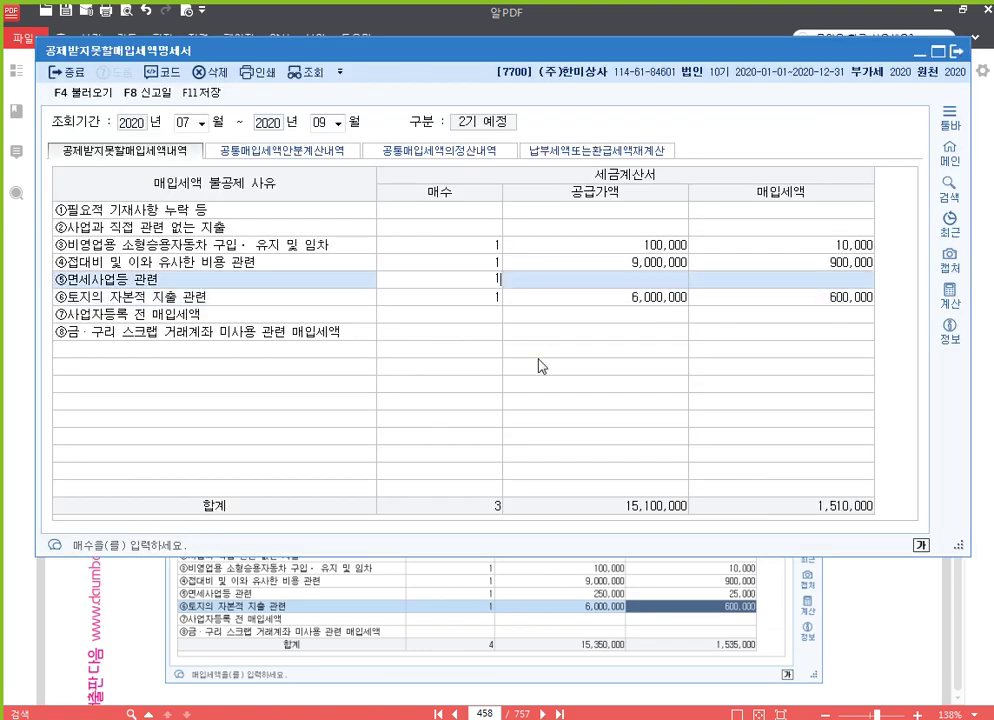
text(1)
key(Return)
text(2500000)
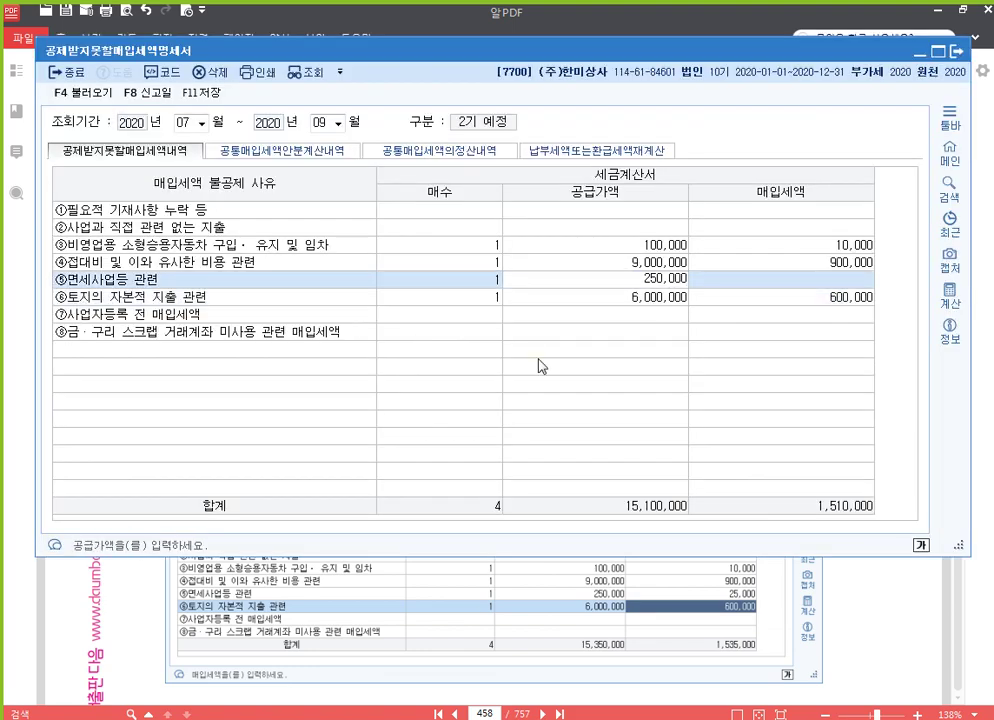
key(Return)
key(Left)
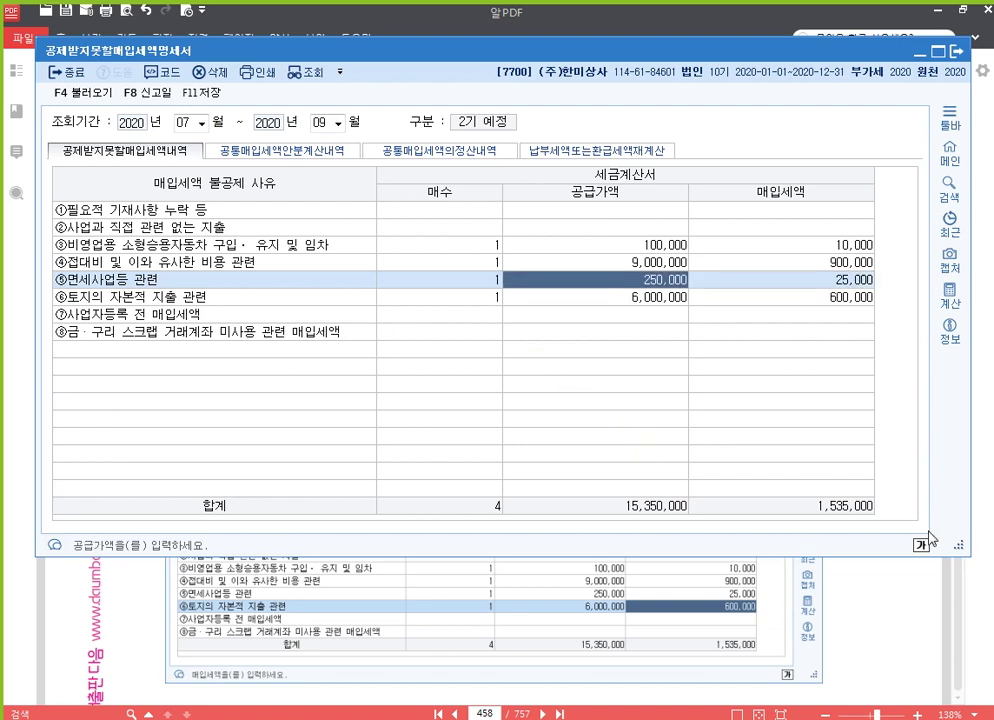
Switch to the textbook PDF and highlight transaction ⑤'s wording "착오로 일부 오류 기재" and "(세금계산서는 정확히 기재됨" in yellow
click(893, 620)
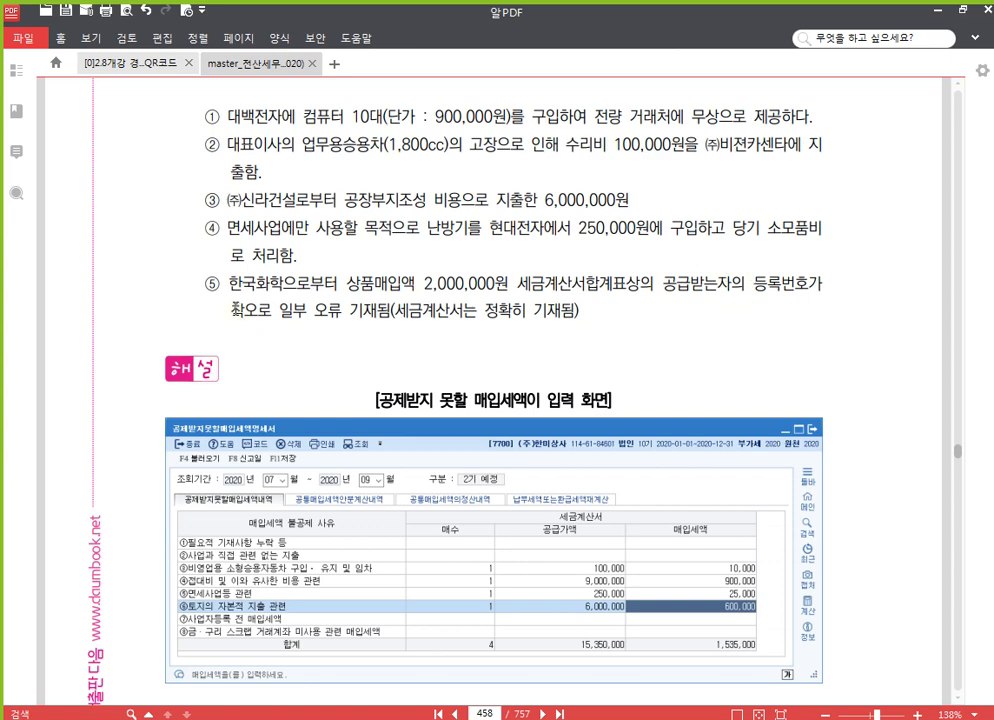
drag(231, 311, 570, 312)
click(385, 284)
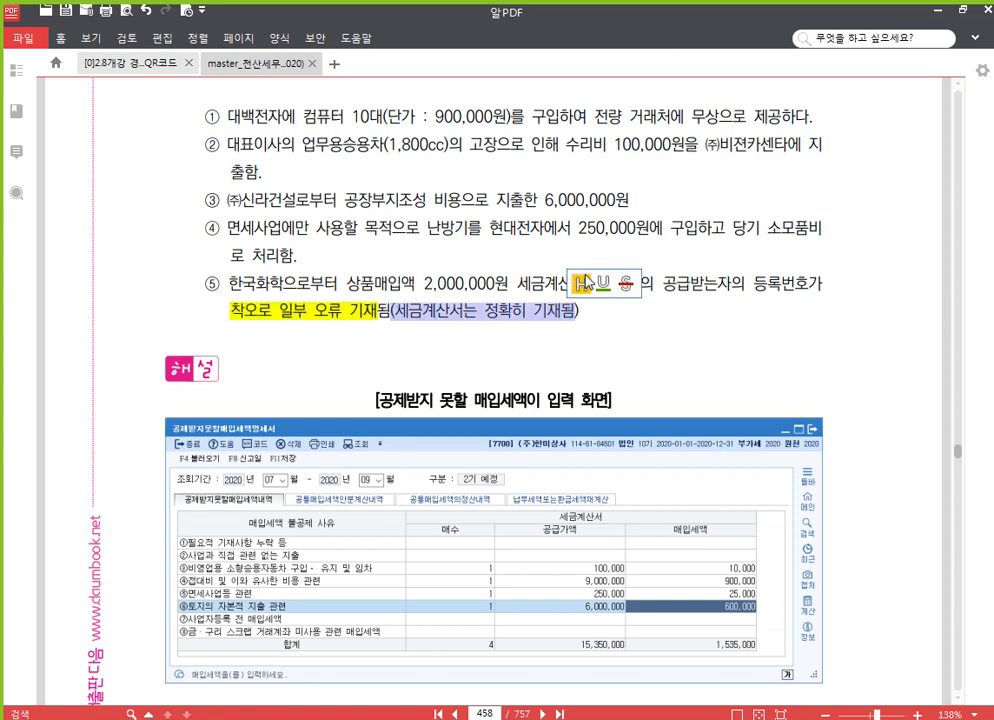
click(582, 284)
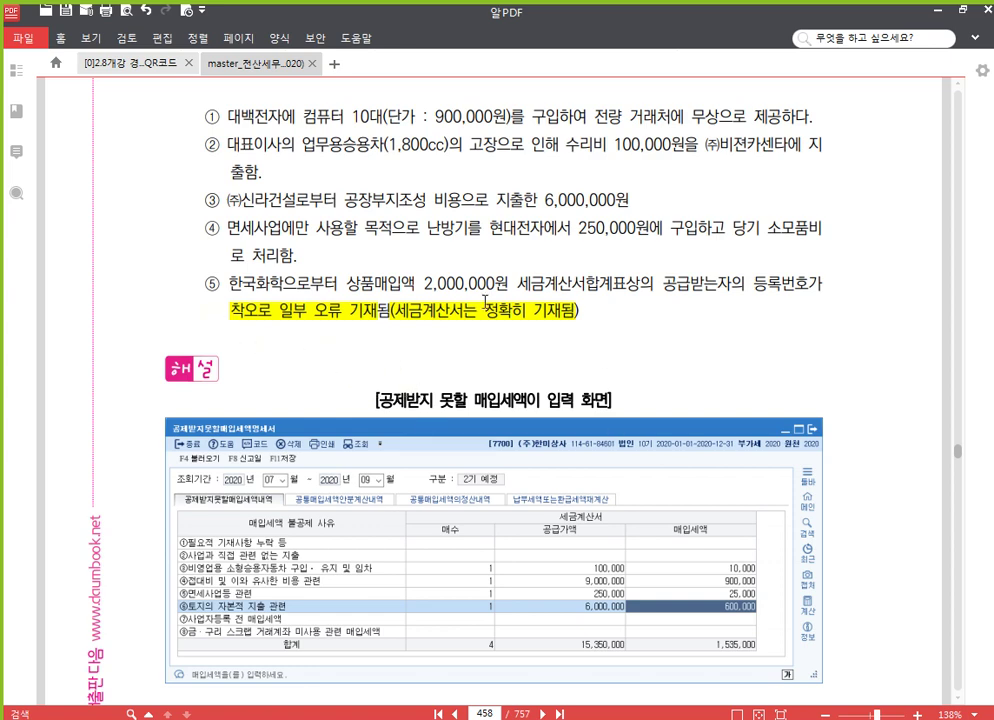
Go past the answer on page 458 to section 12 of the textbook, and close the 공제받지못할매입세액명세서 in KcLep
scroll(500, 445, down, 3)
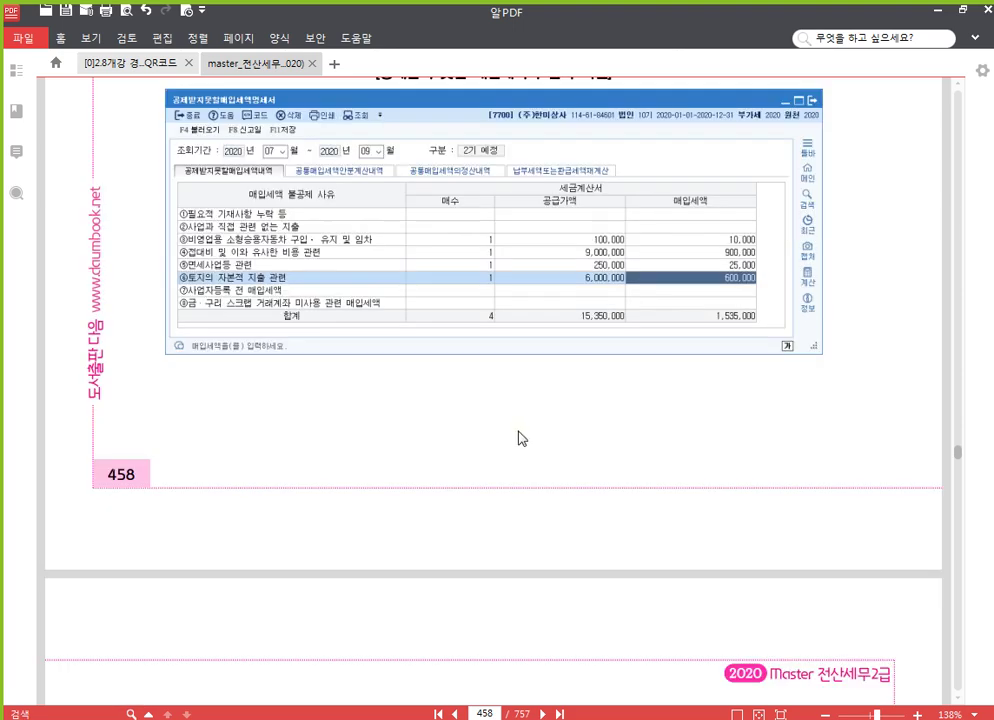
scroll(574, 456, down, 1)
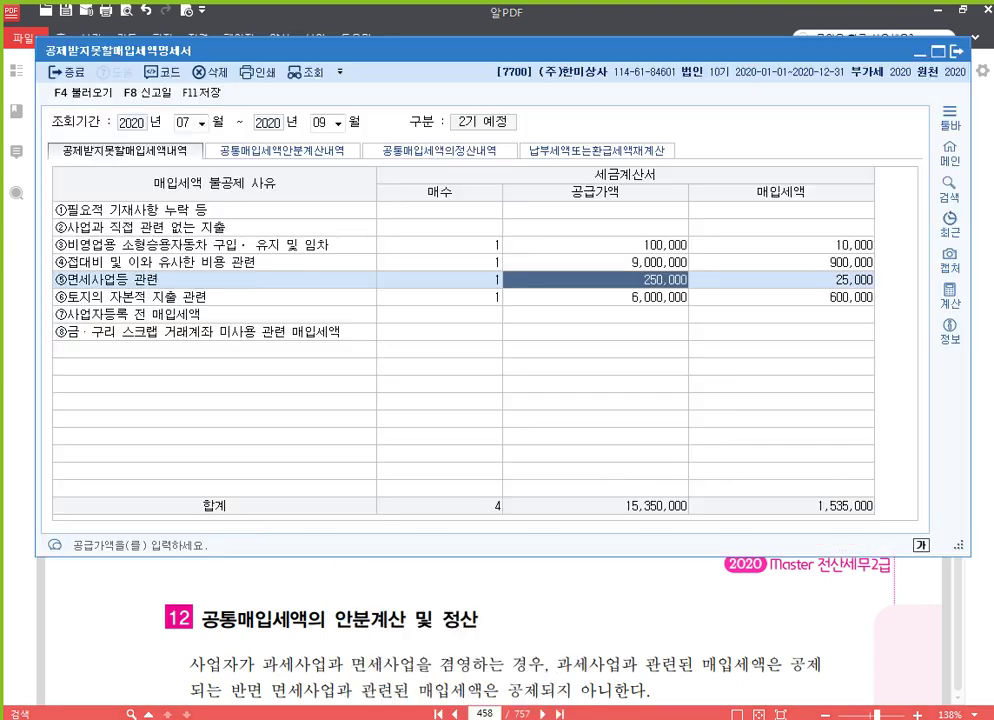
click(440, 620)
click(957, 53)
click(489, 345)
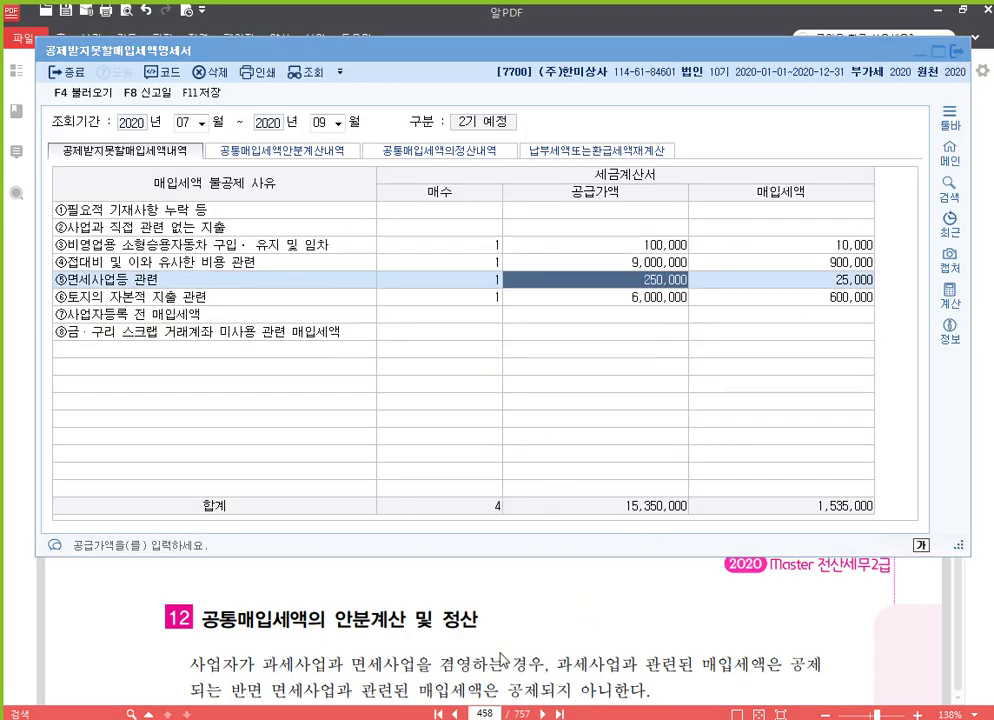
key(Escape)
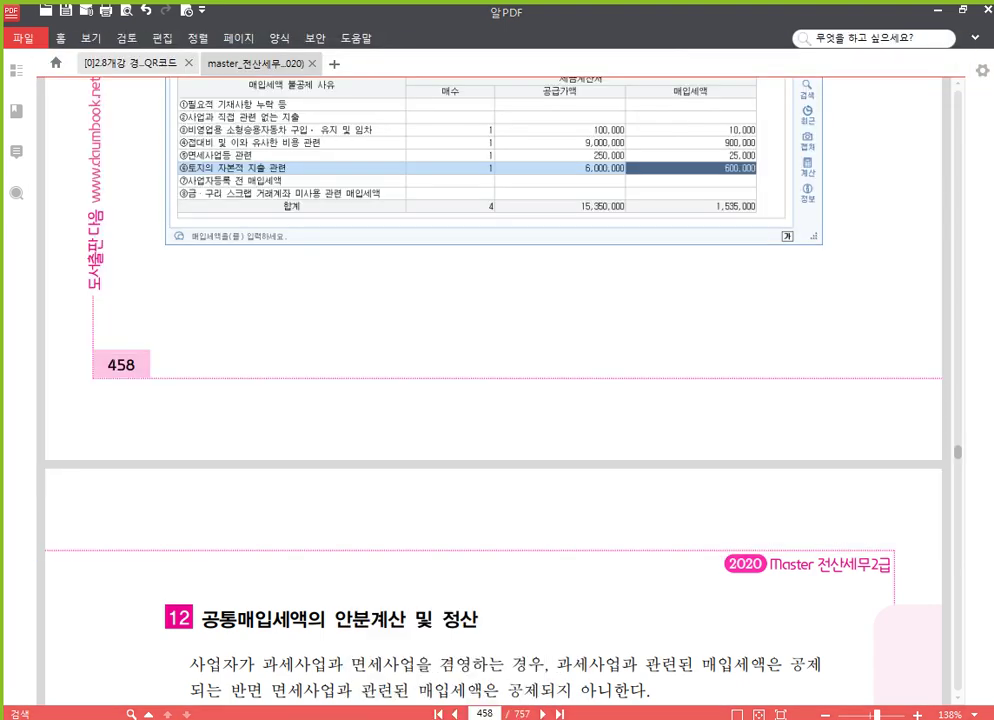
Change the working company to code 3005, (주)미래산업
click(931, 167)
text(3005)
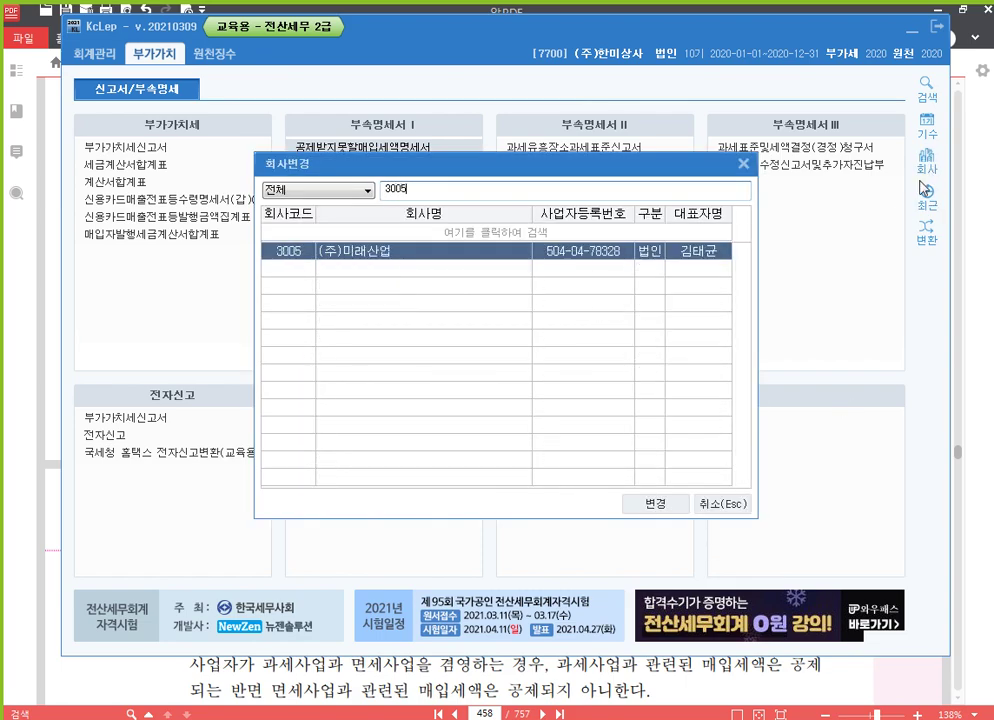
key(Return)
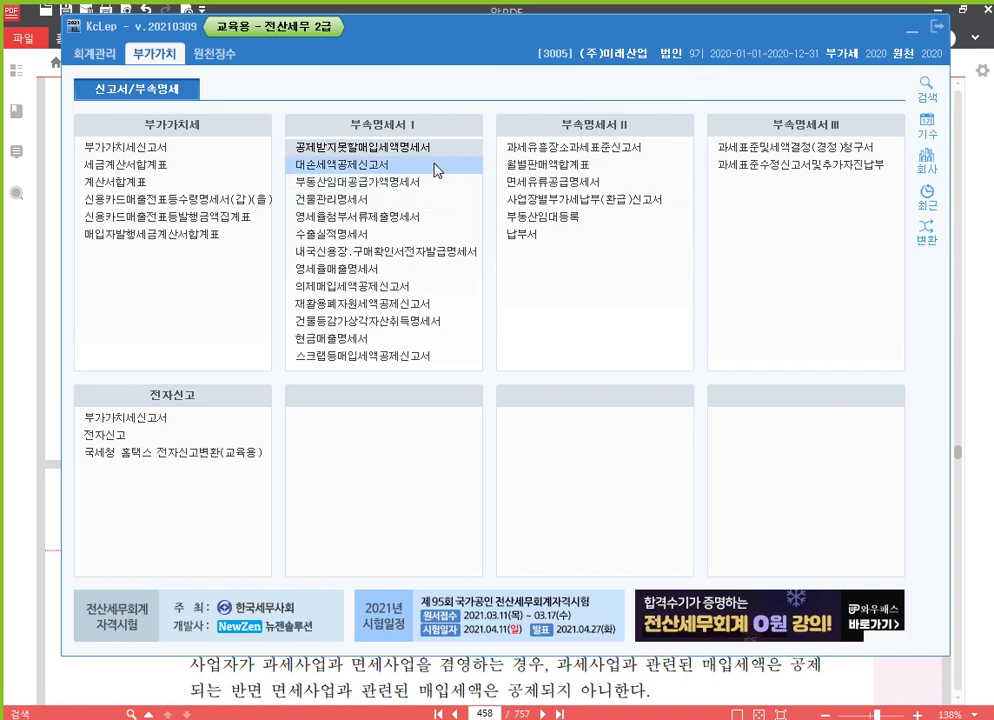
Open the 공제받지못할매입세액명세서 of (주)미래산업 for 2020년 01월 to 03월
click(414, 151)
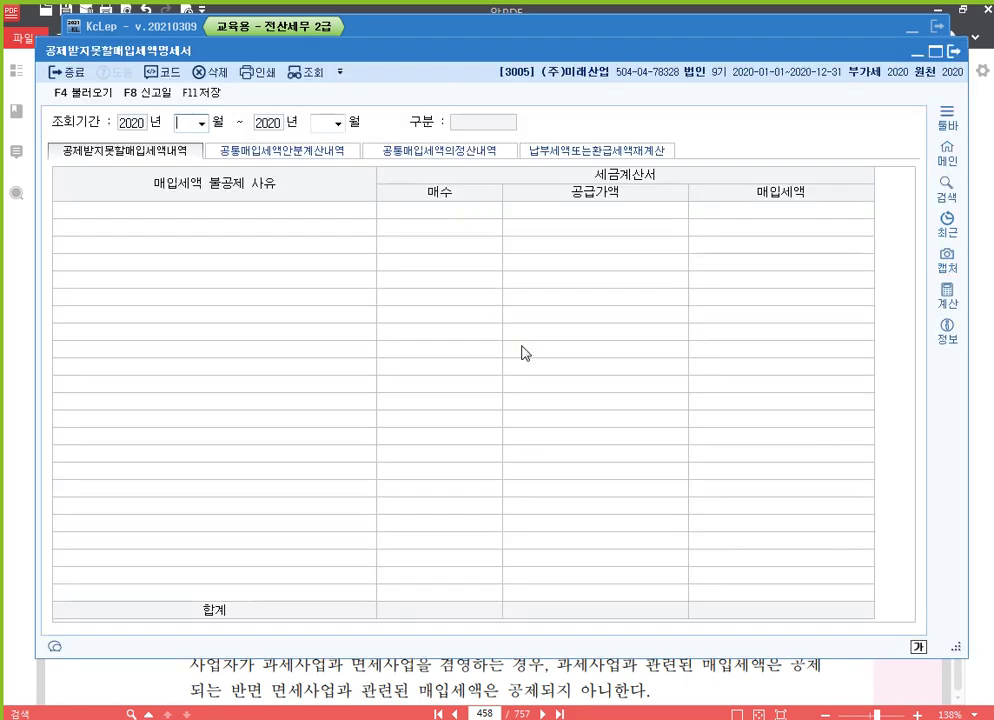
text(1)
key(Return)
text(3)
key(Return)
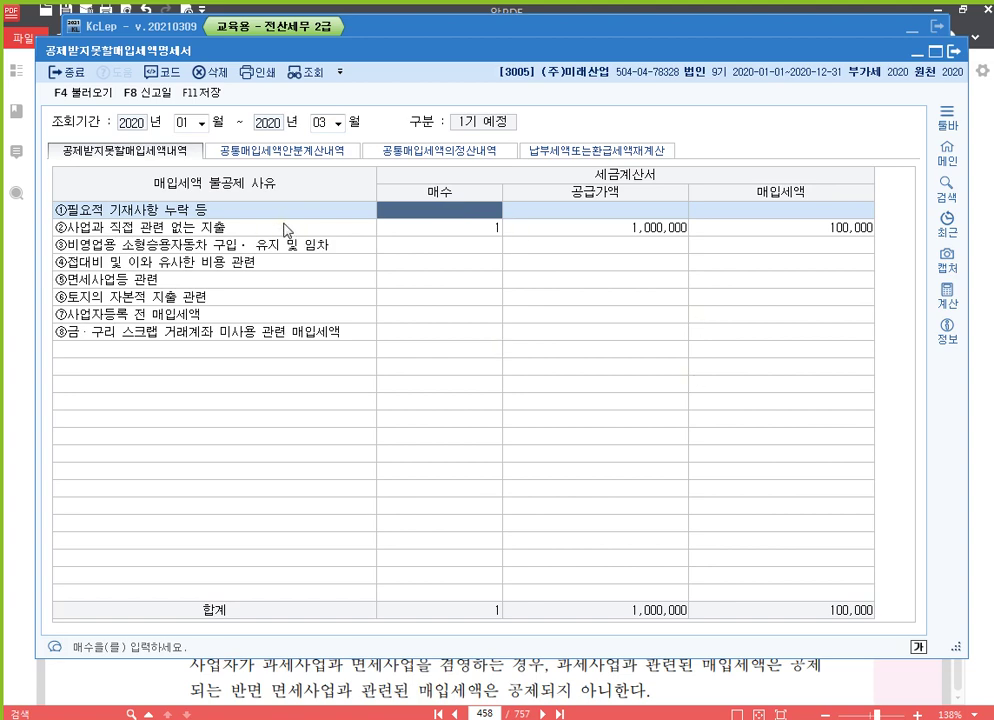
Bring up the 공통매입세액안분계산내역 section of the statement and examine its 산식 options
click(311, 153)
click(198, 153)
click(276, 152)
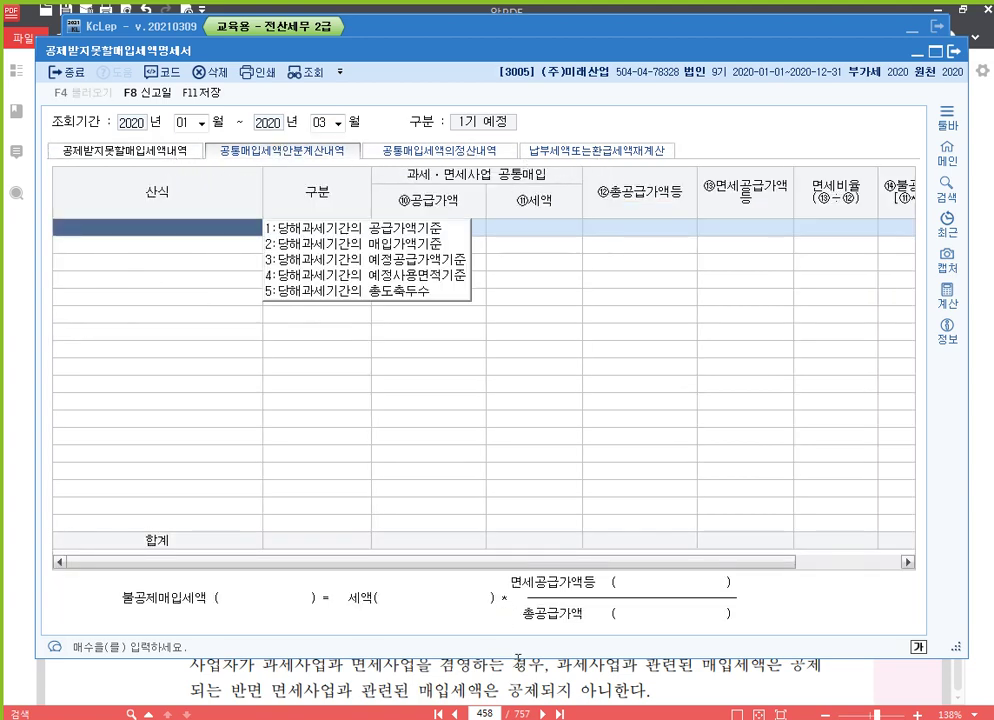
Switch to the 한글 document 20210319.hwp and write the line "*공통매입세액안분계산내역" below the 부가가치세신고서 note
key(alt+Tab)
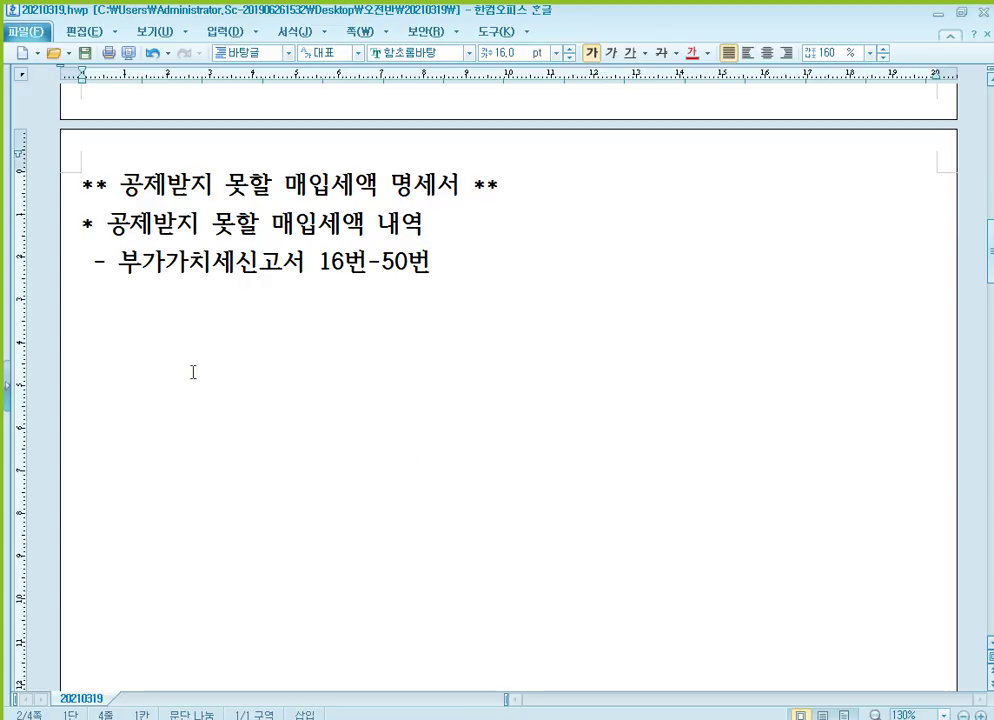
click(166, 329)
text(*)
text(공ㅌ)
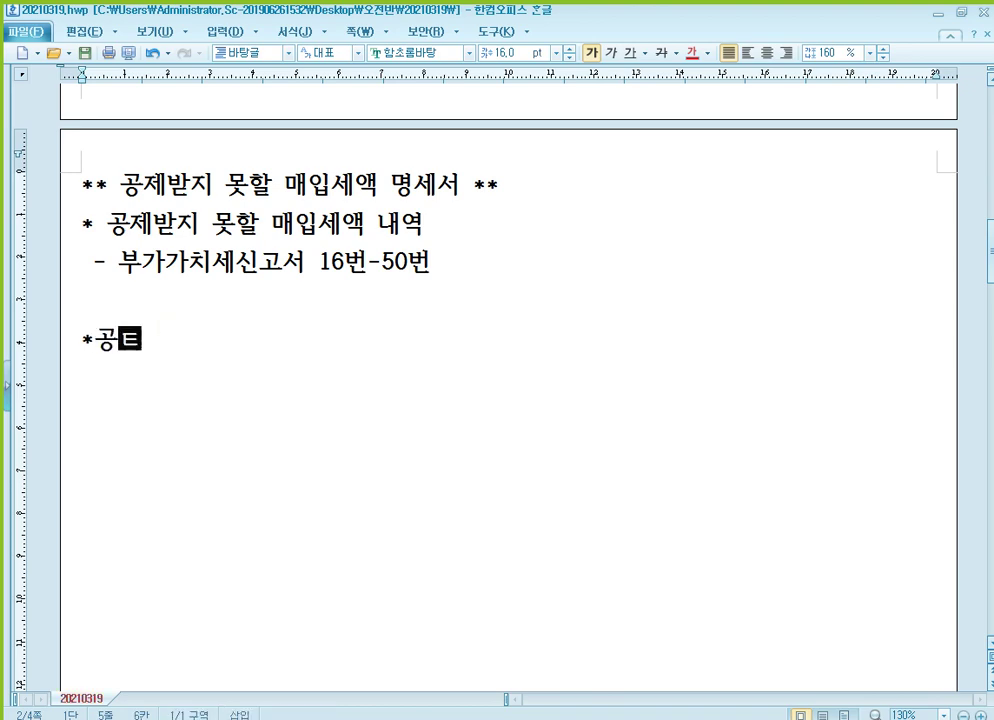
text(ㅗㅇ매입세액)
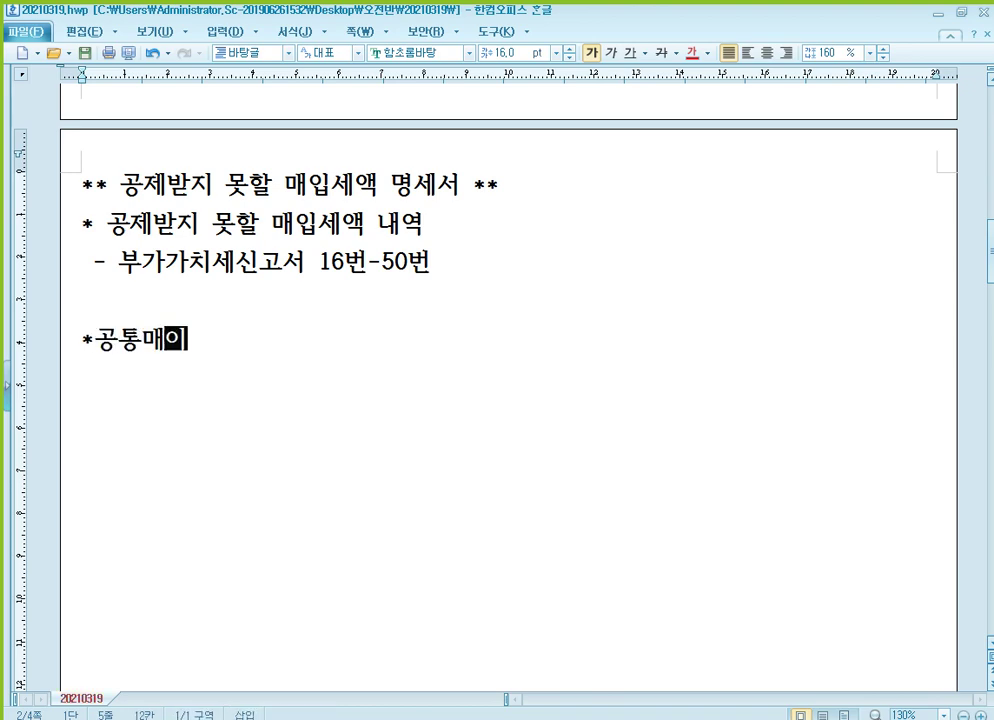
text(안분계사)
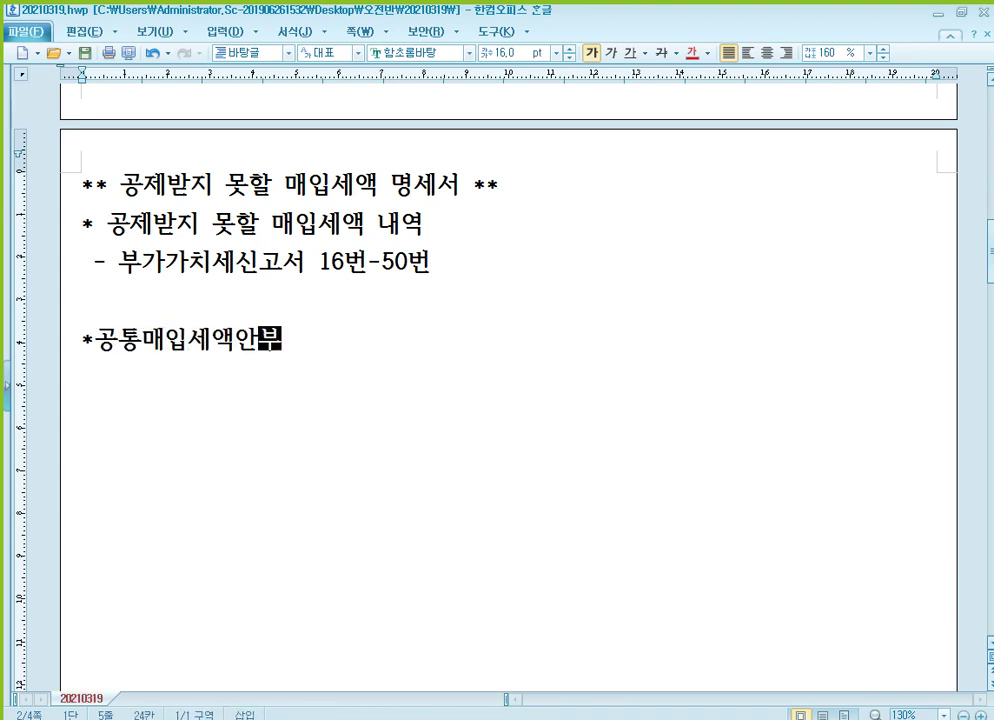
text(ㄴ내역)
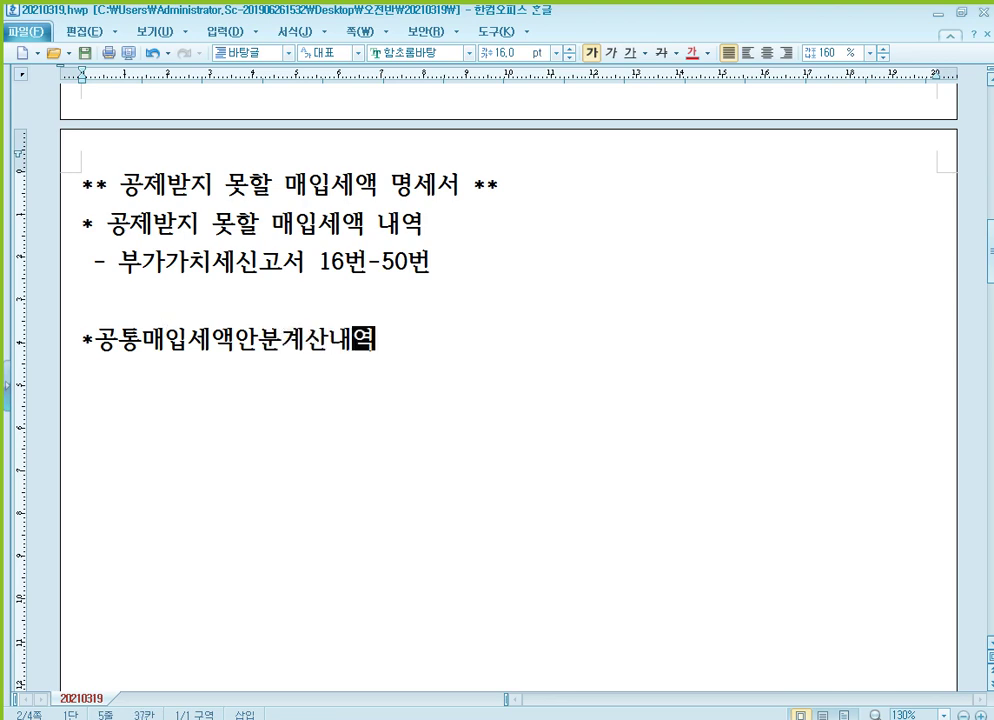
Leave the asterisk on its own line and turn the 공통매입세액안분계산내역 text below it into a dash item
key(Home)
key(Right)
key(Return)
text(-)
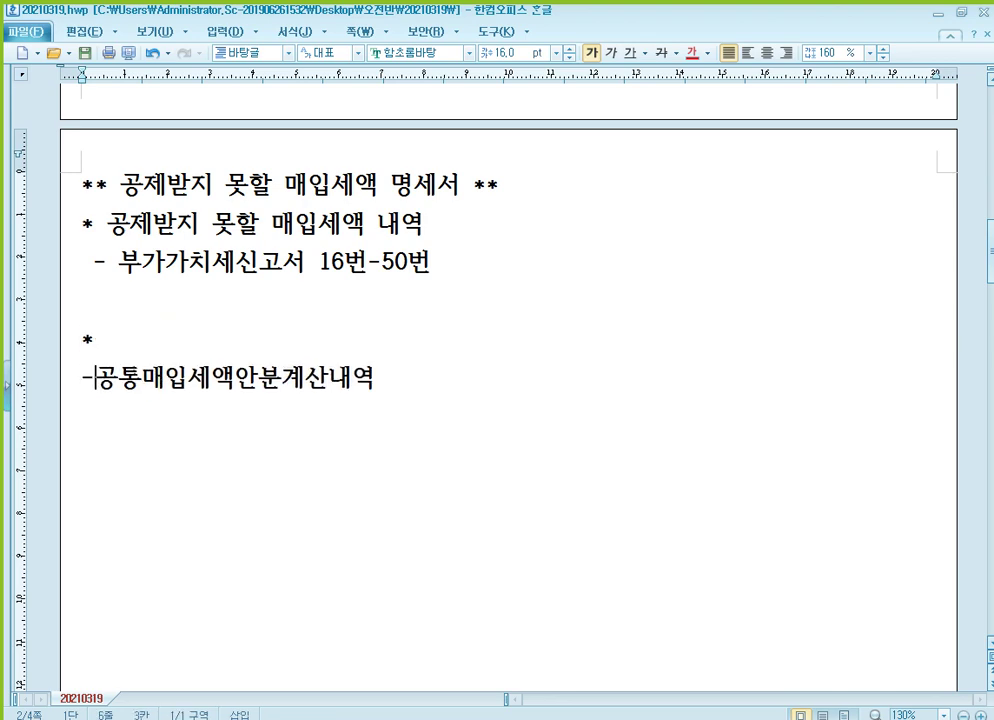
Add a second dash item reading "공통맹비세액정산내역" below the 안분계산내역 line
key(End)
key(Return)
text(-)
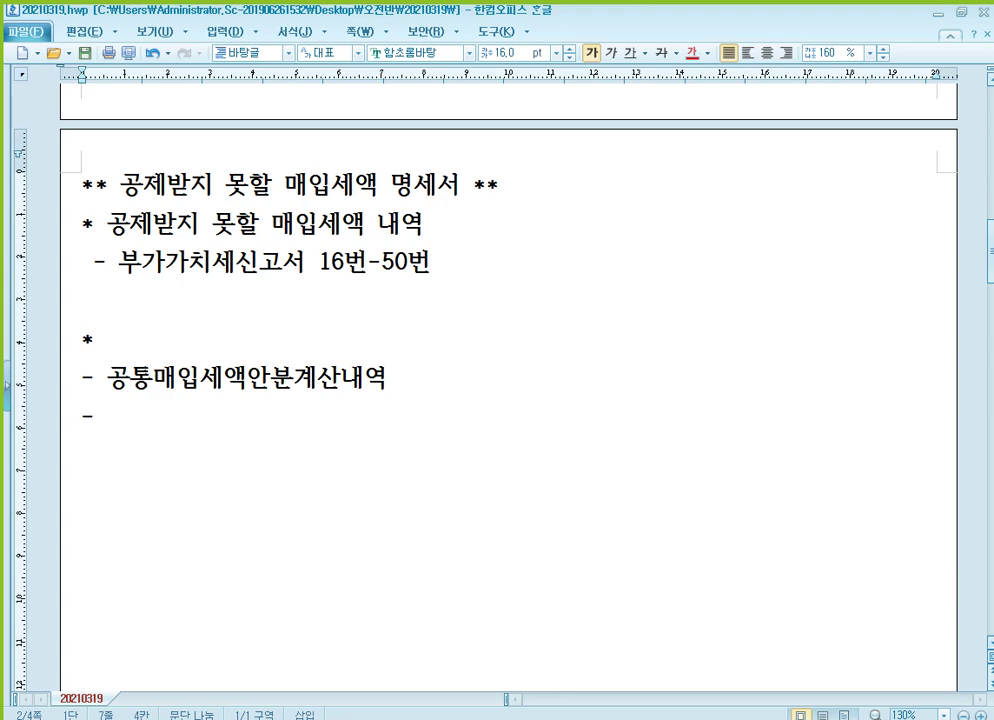
text( 공통맹비세액정사)
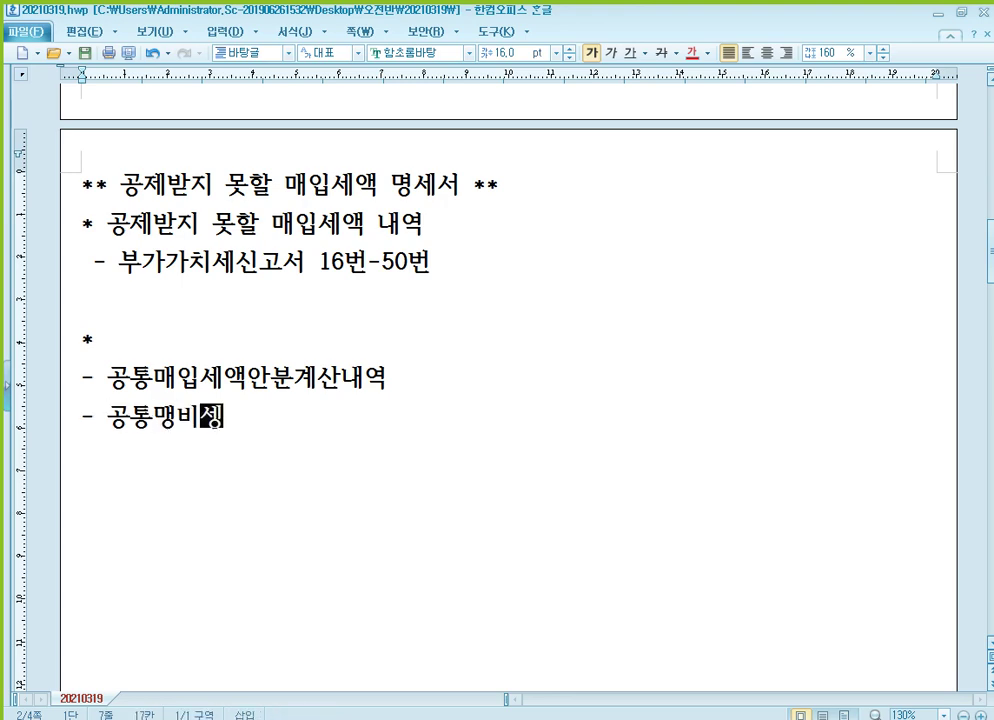
text(ㄴ내역)
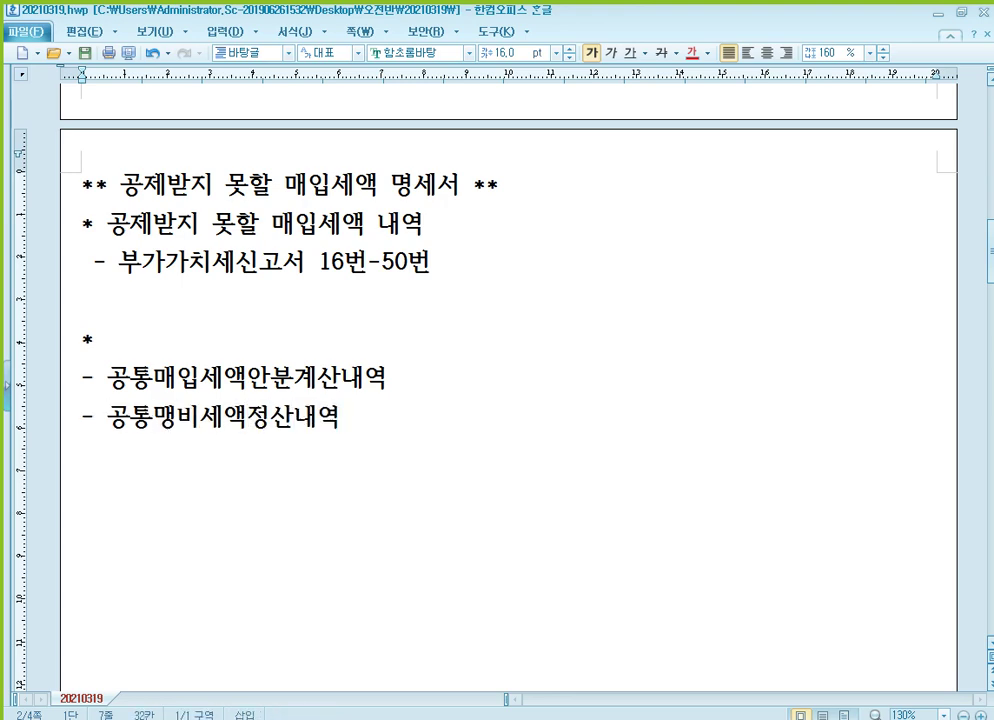
Add a third dash item reading "납부세액 또는 환급세액 재계산"
key(Return)
text(-)
text( 납부세)
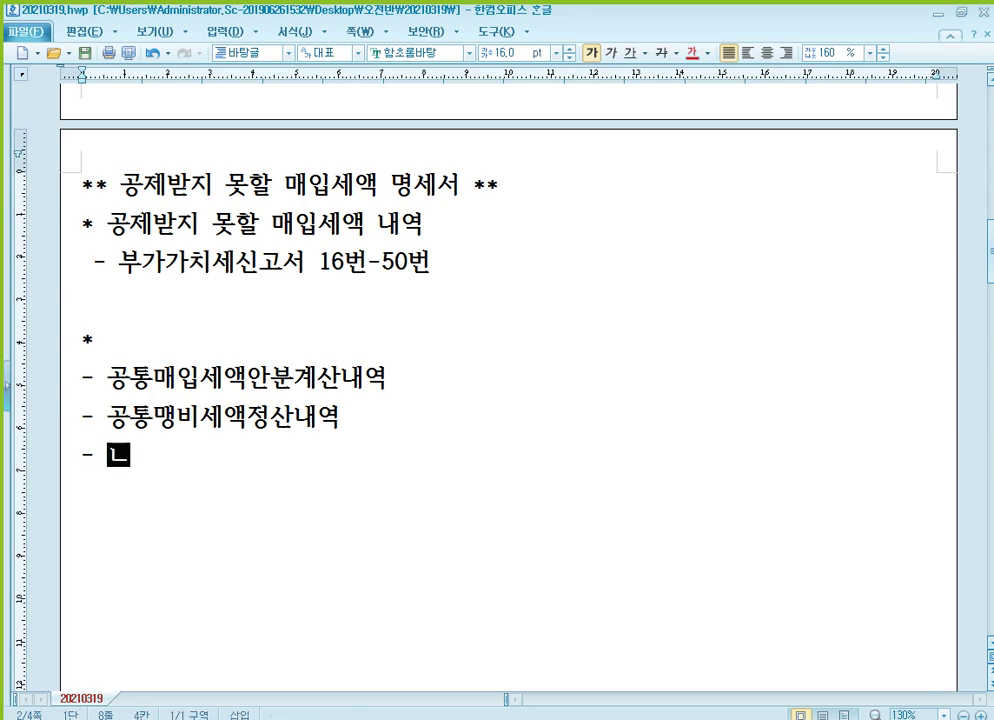
text(액)
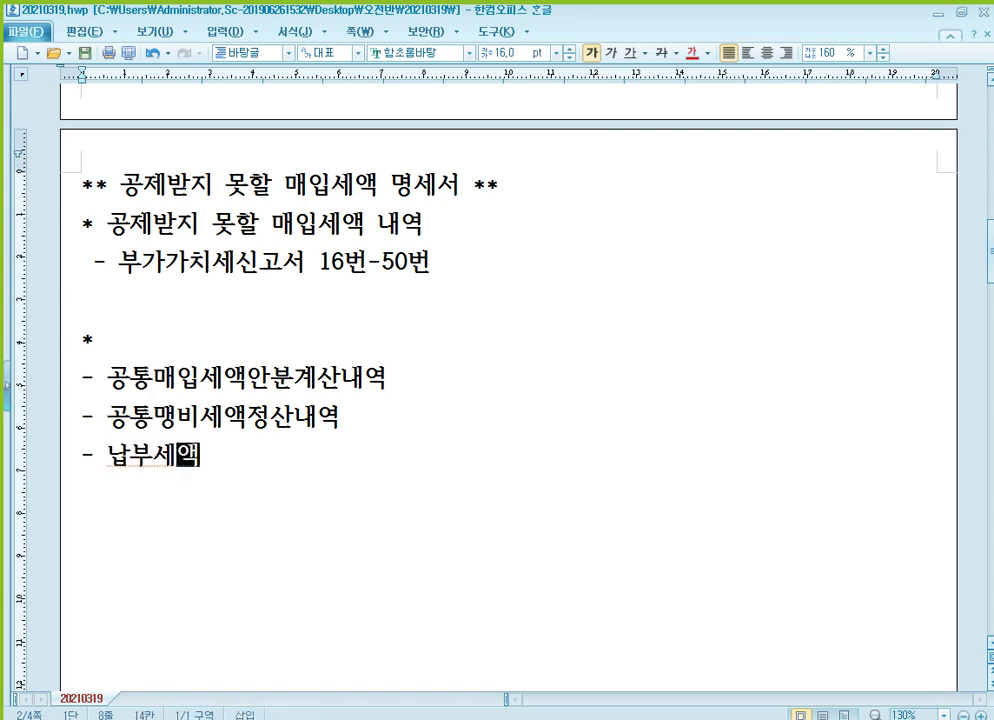
text( 또는 확급)
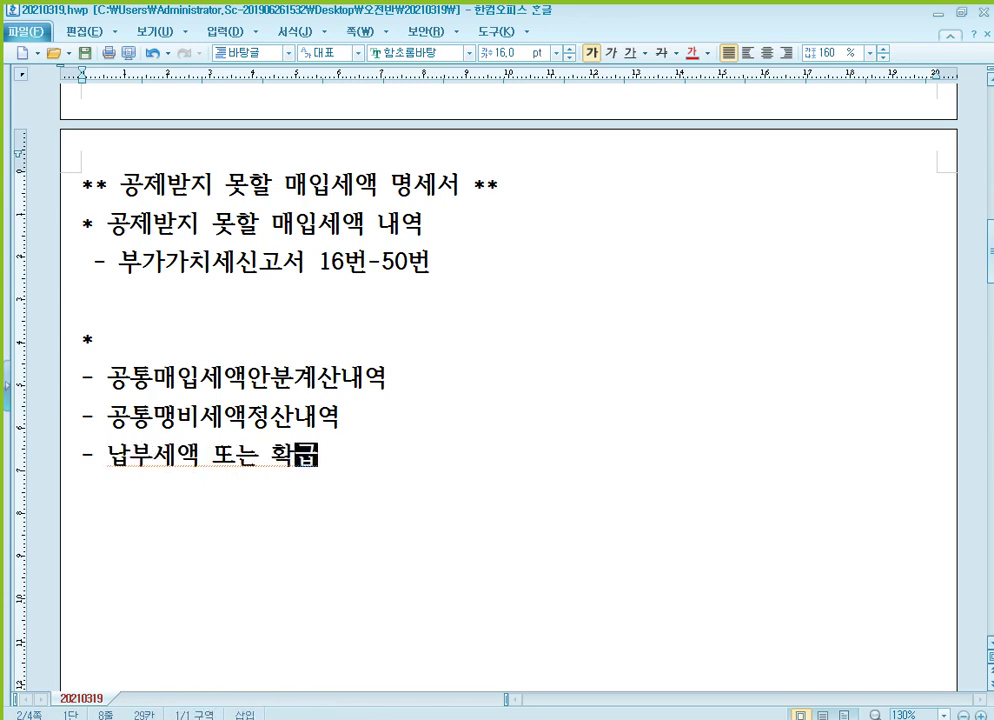
text(세액 재계산)
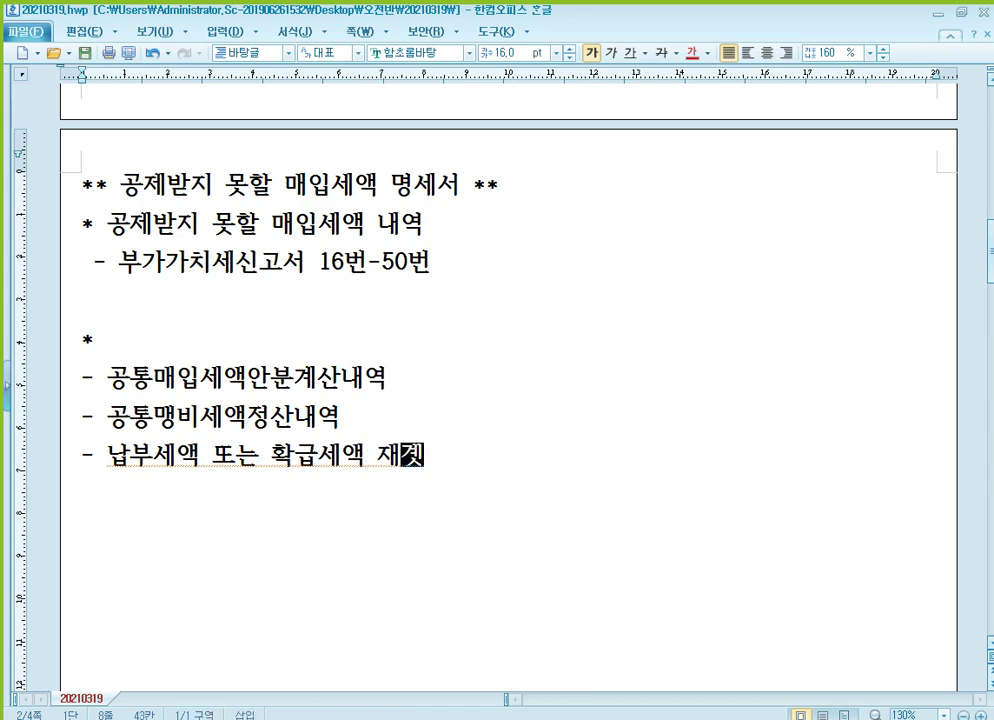
click(271, 456)
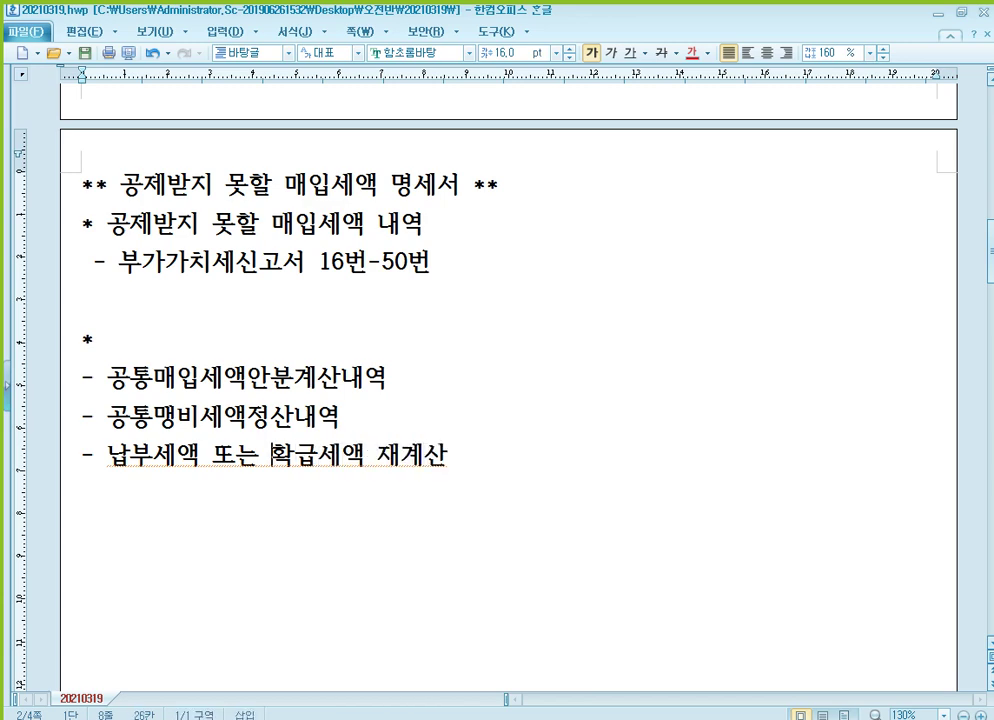
key(Delete)
text(화ㄴ)
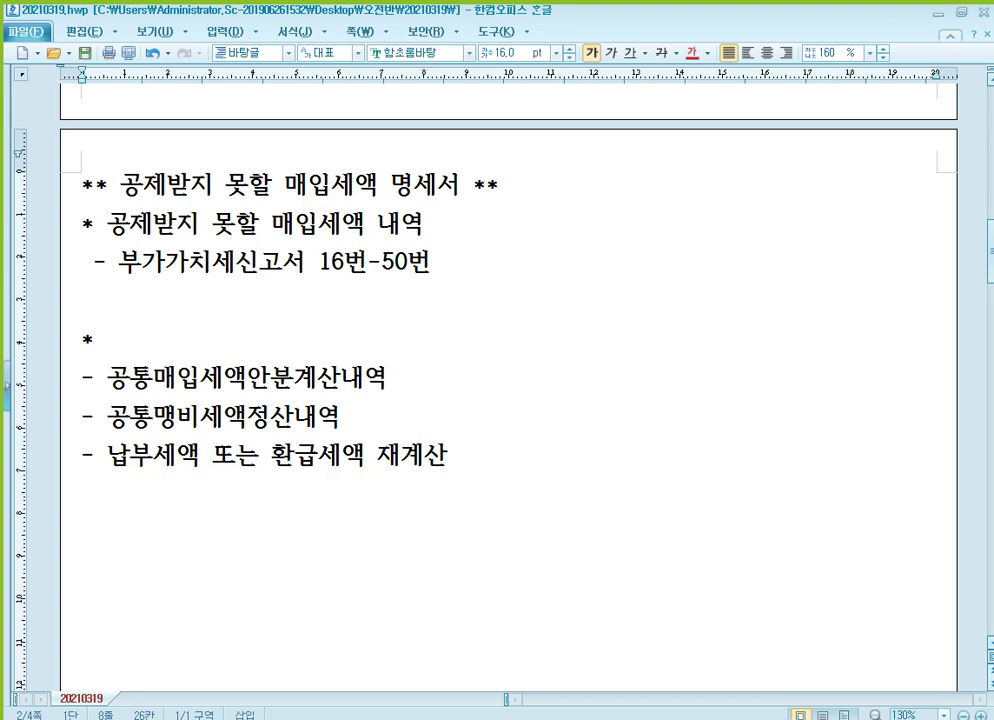
Correct "맹비" to "매입" in the second item, and insert spaces before "정산내역" and "안분계산내역"
click(148, 416)
key(Delete)
key(Delete)
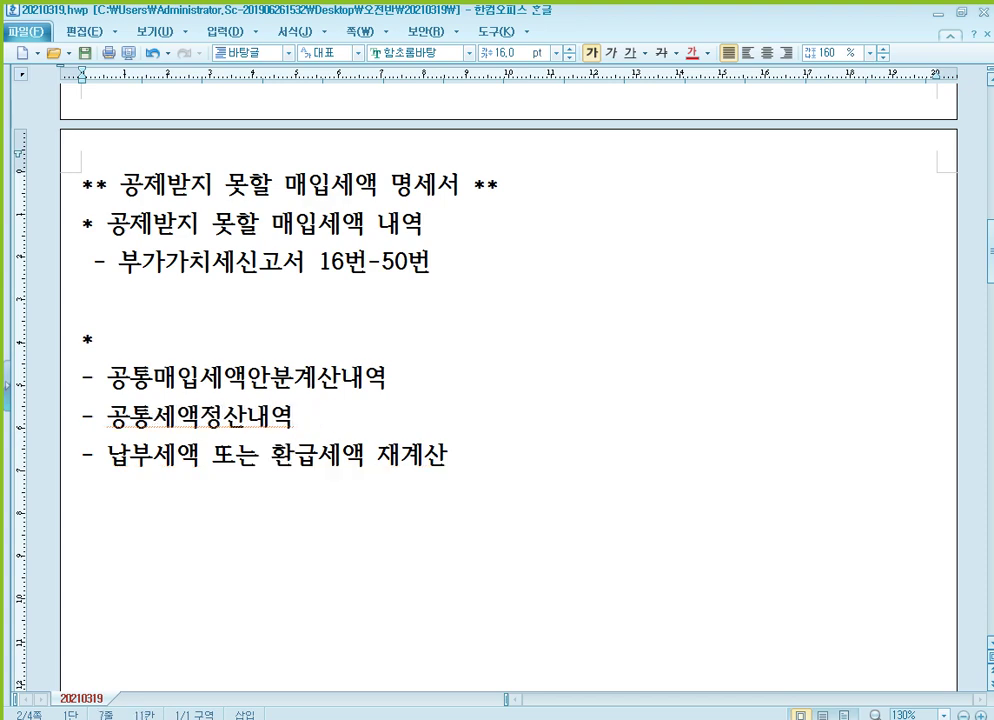
text(매입)
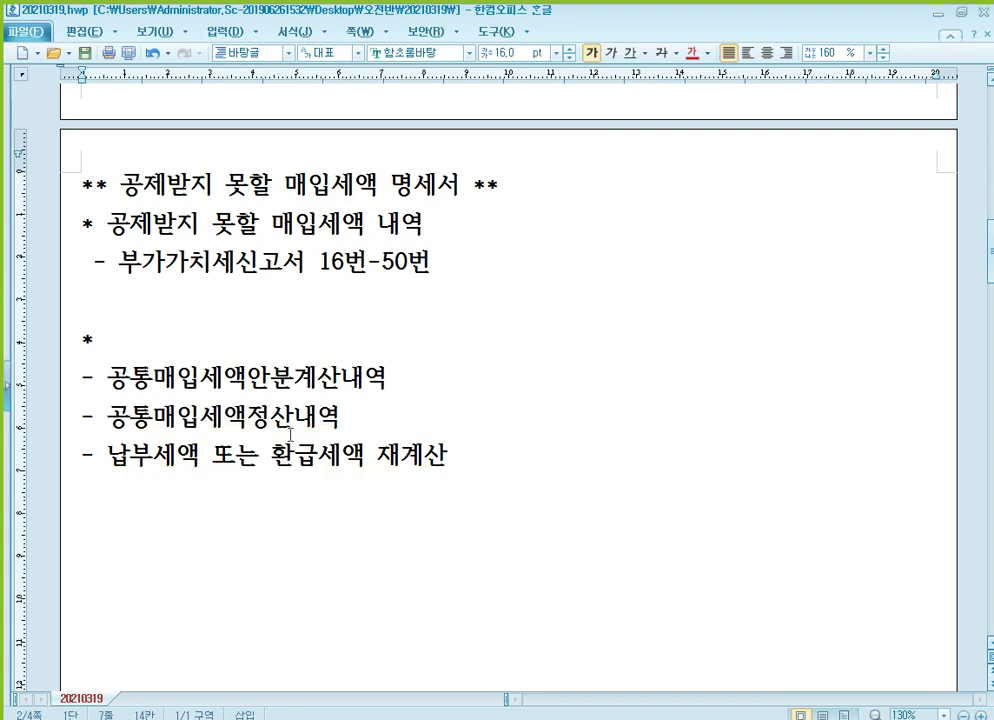
click(250, 416)
click(250, 378)
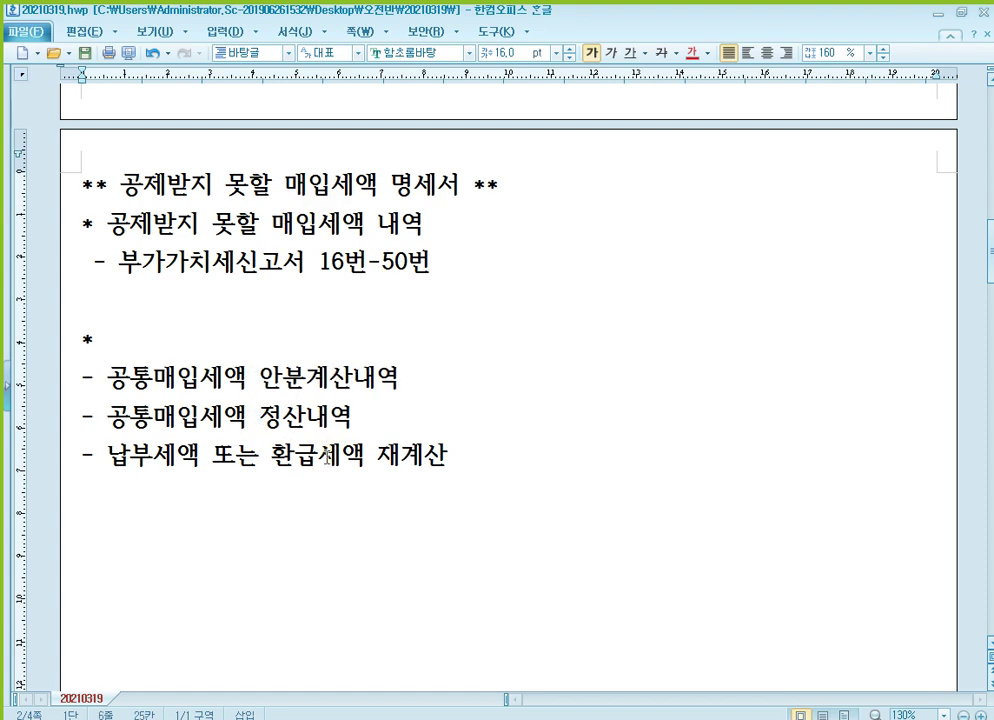
Colour the words "안분" in the first dash item and "정산" in the second red
scroll(328, 450, down, 1)
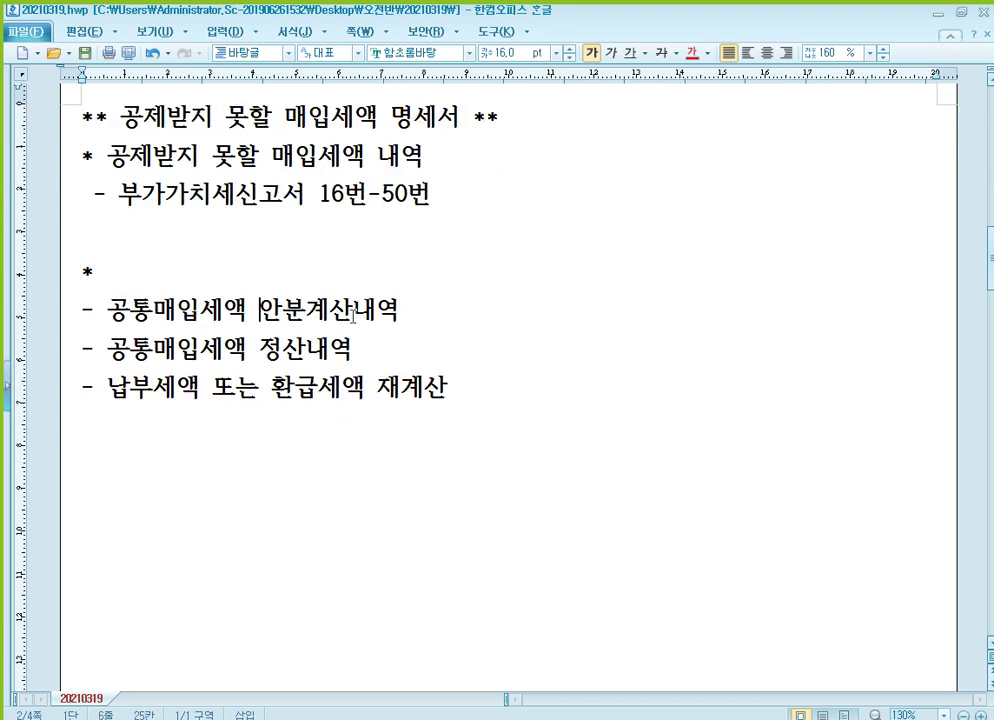
key(shift+Right)
key(shift+Right)
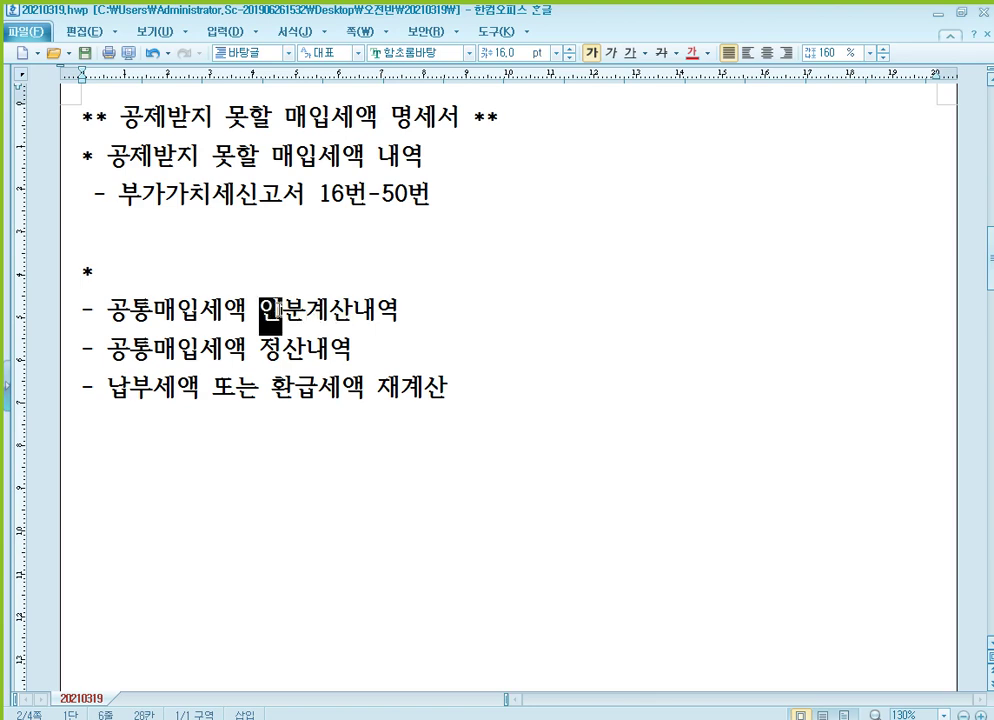
click(693, 53)
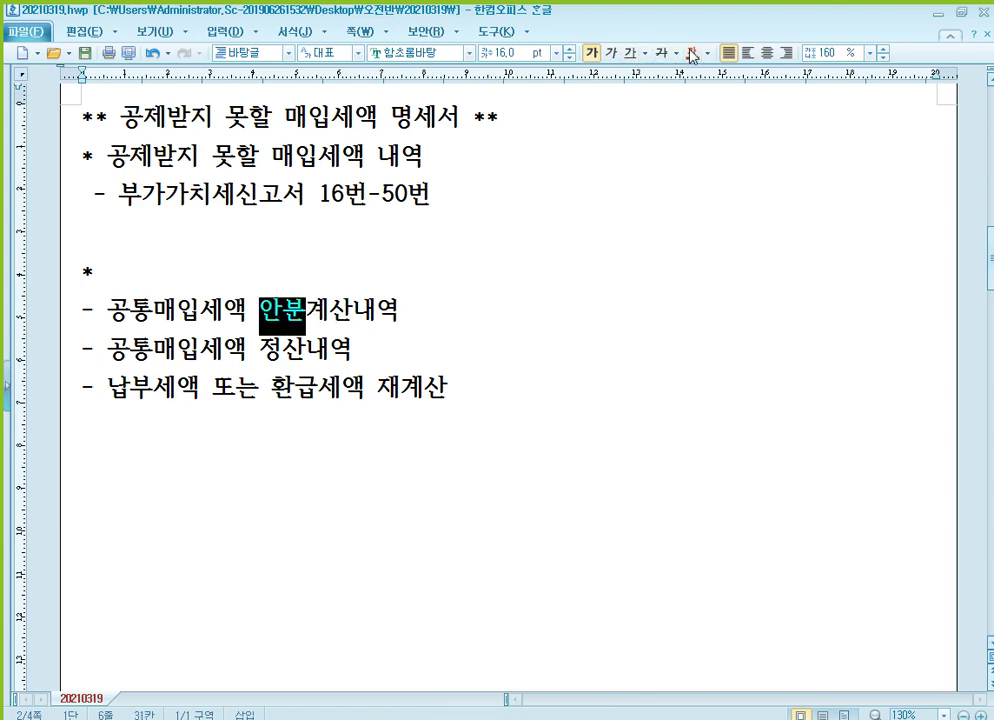
click(261, 349)
key(shift+Right)
key(shift+Right)
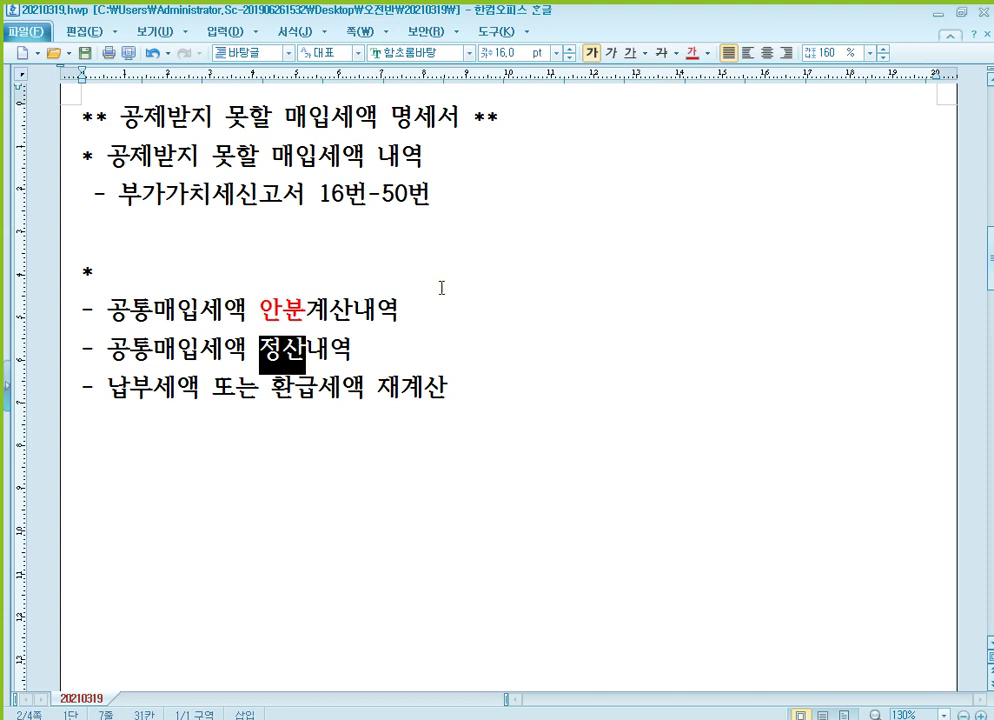
click(693, 57)
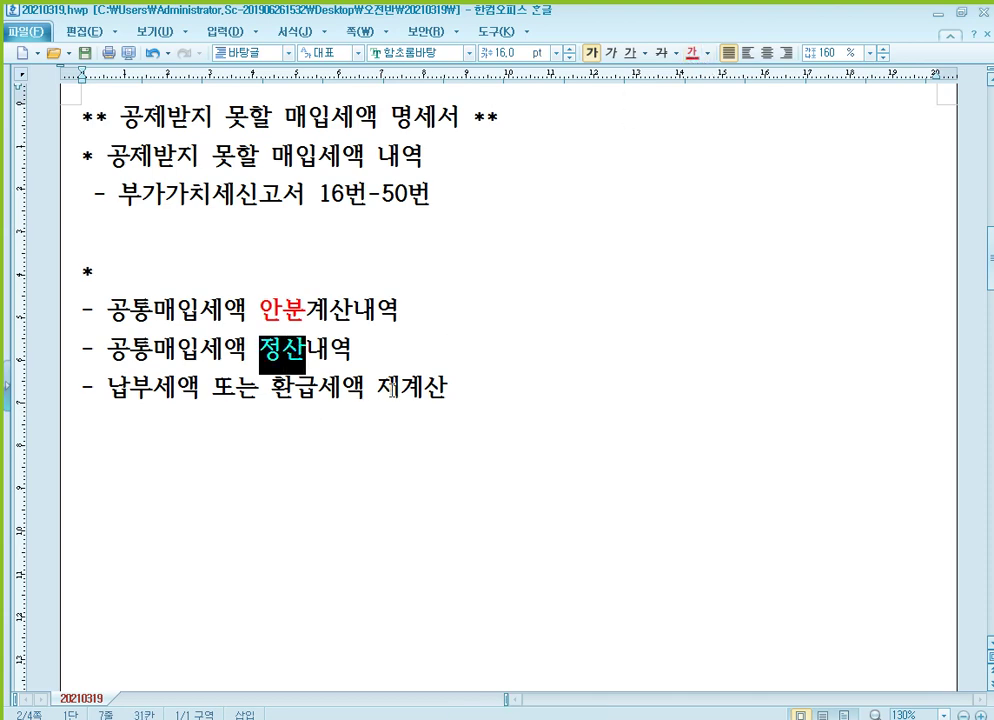
Colour the word "재계산" in the third dash item red
drag(377, 391, 444, 392)
click(473, 390)
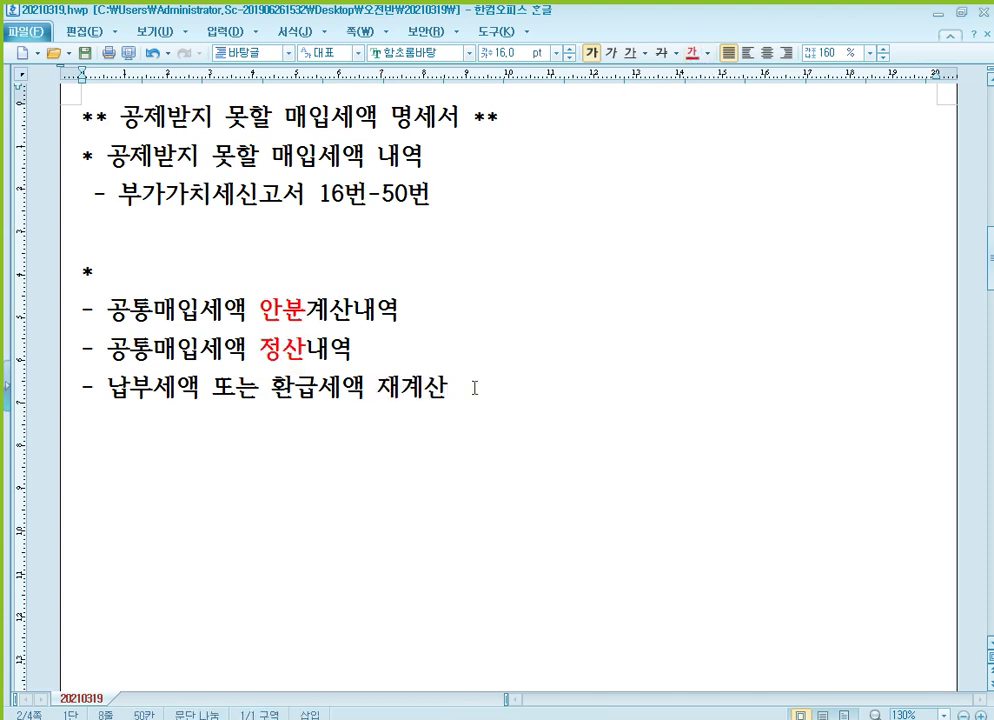
drag(377, 391, 441, 389)
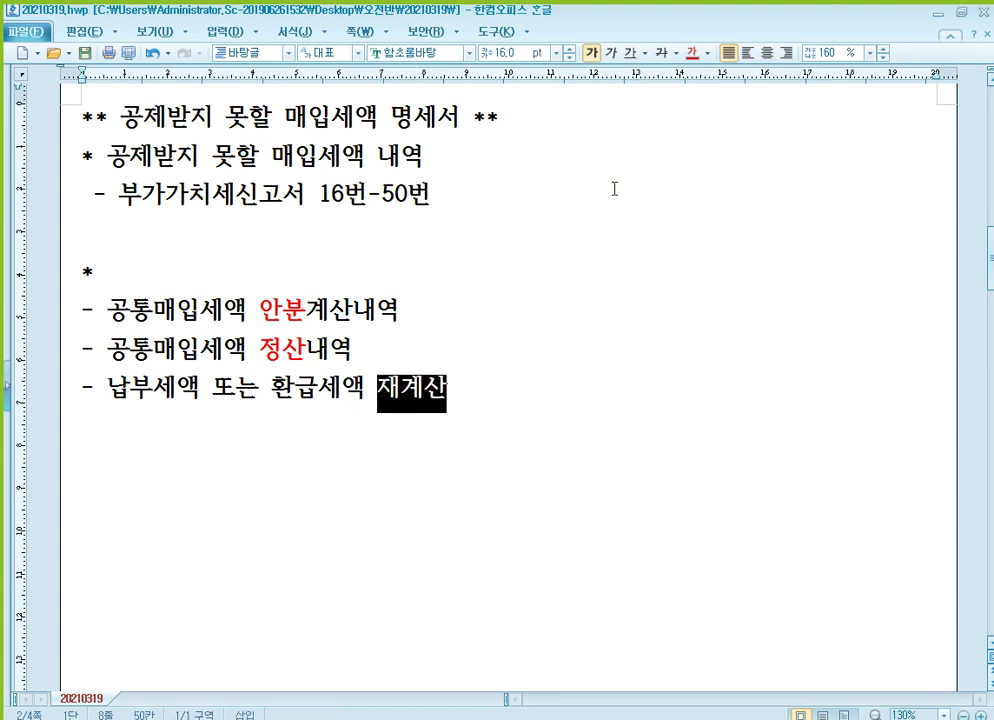
click(691, 53)
Complete the asterisk heading above the three dash items as "겸영사업자 (과세사업 + 면세사업)"
click(194, 282)
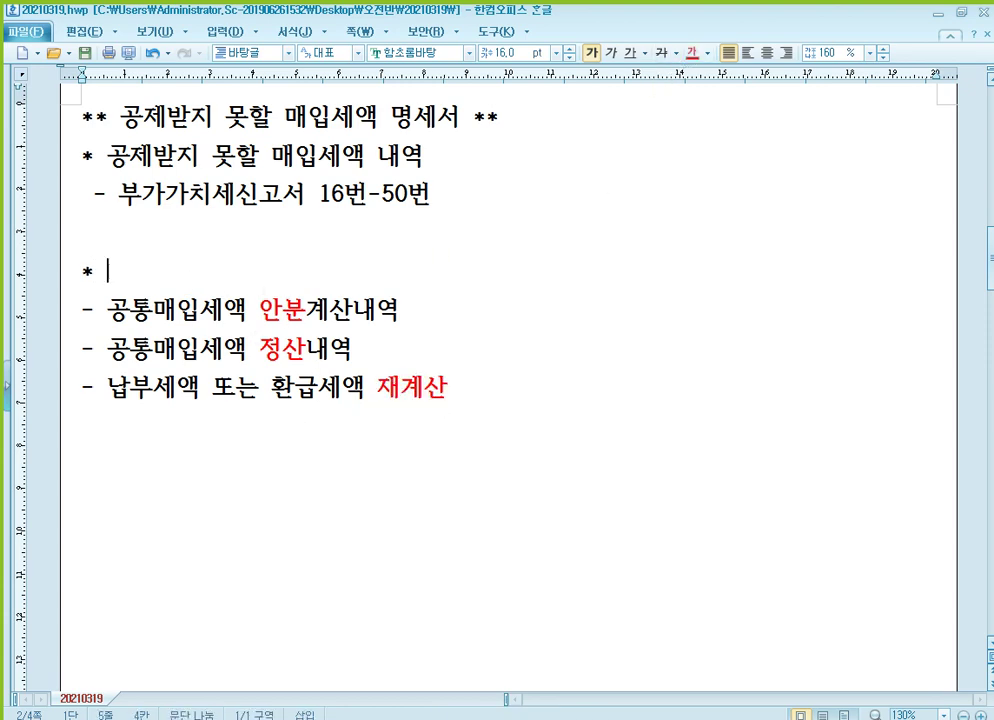
text(ㄱ겸여)
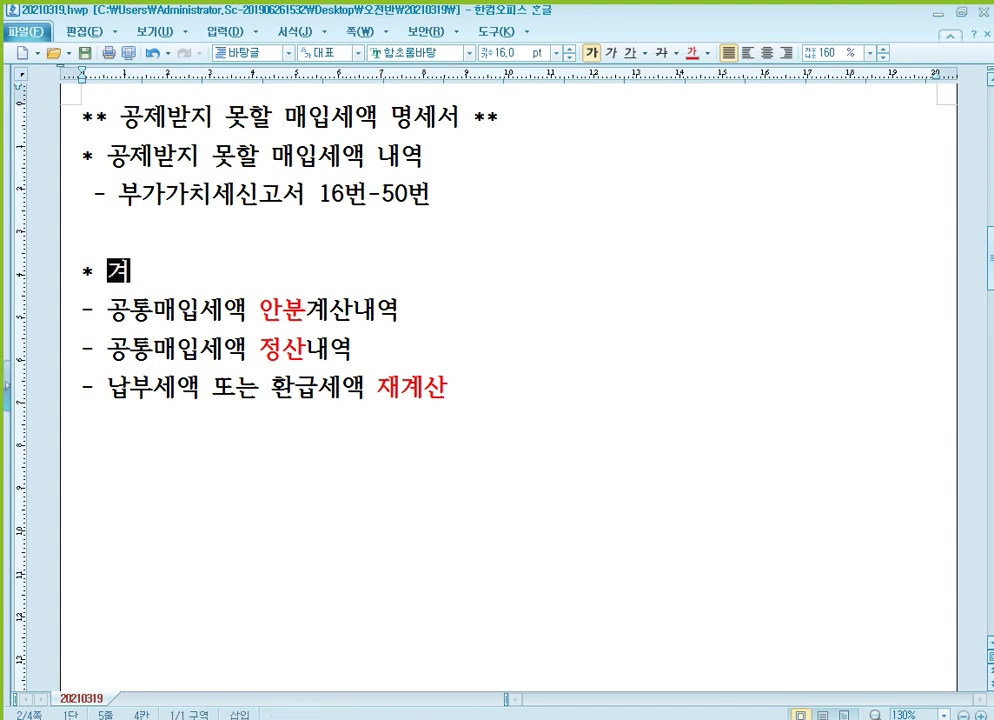
text(ㅇ사업지)
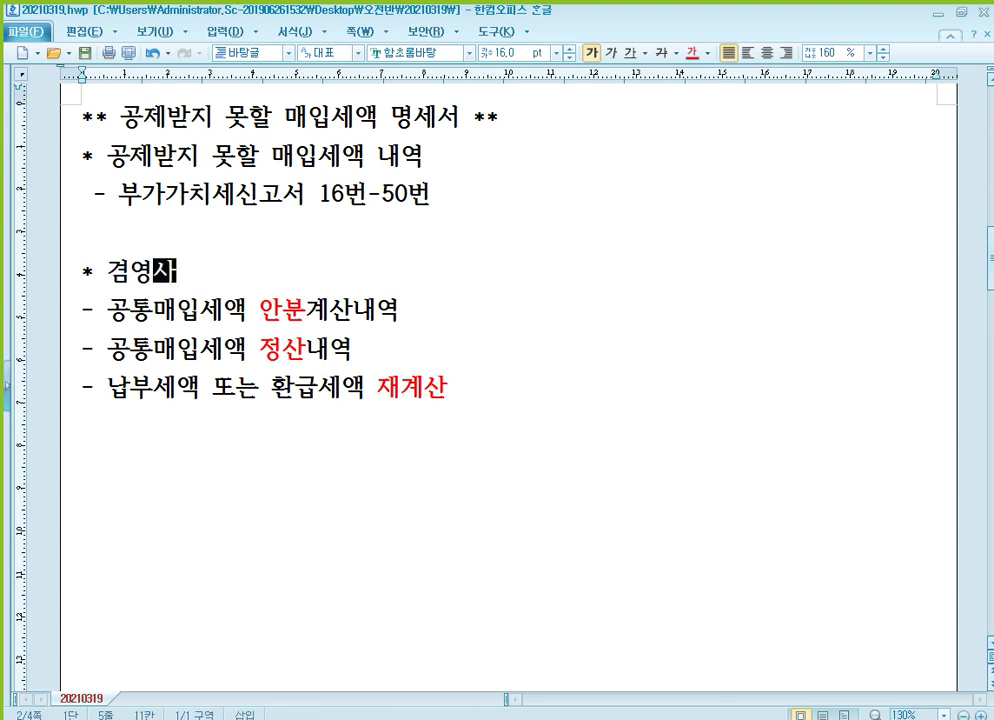
key(BackSpace)
text(ㅏ (교)
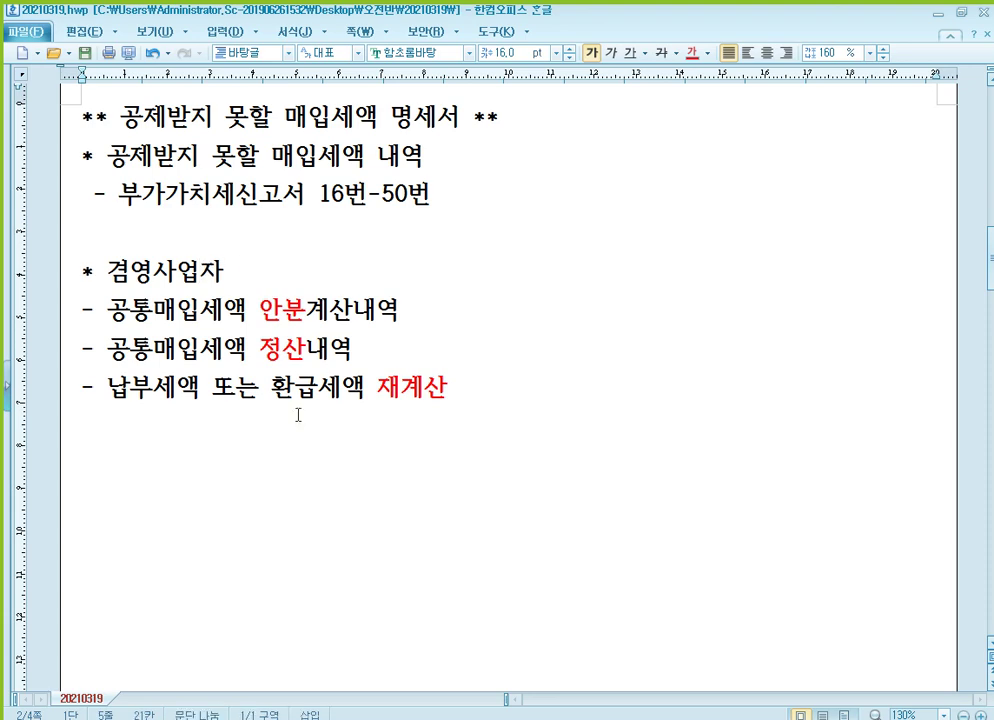
text(ㅏ세사업 )
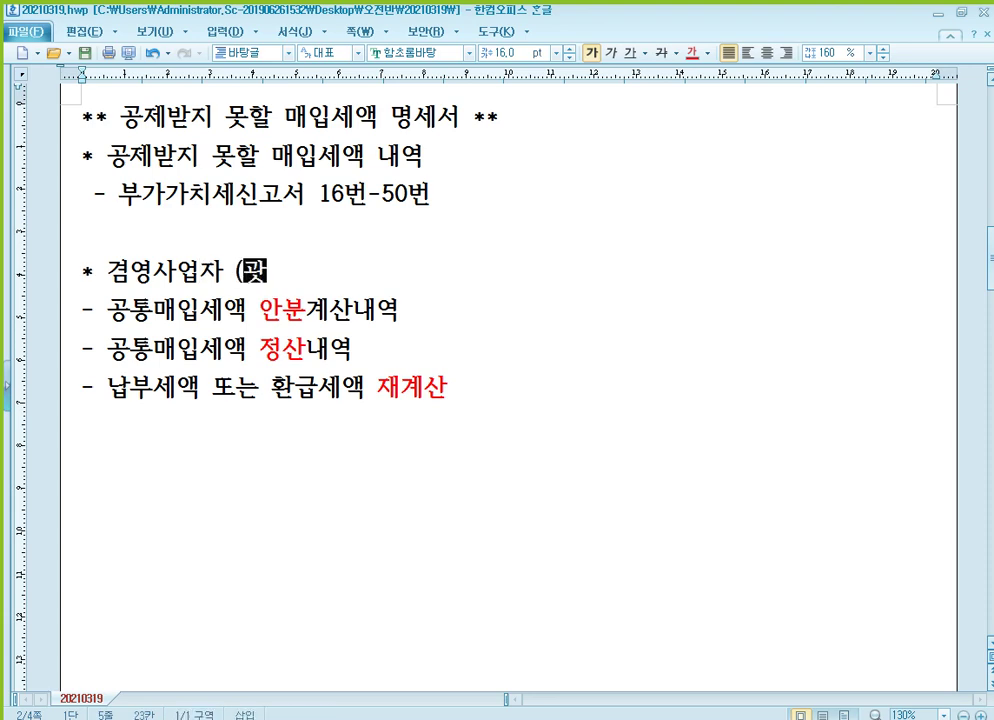
text(+)
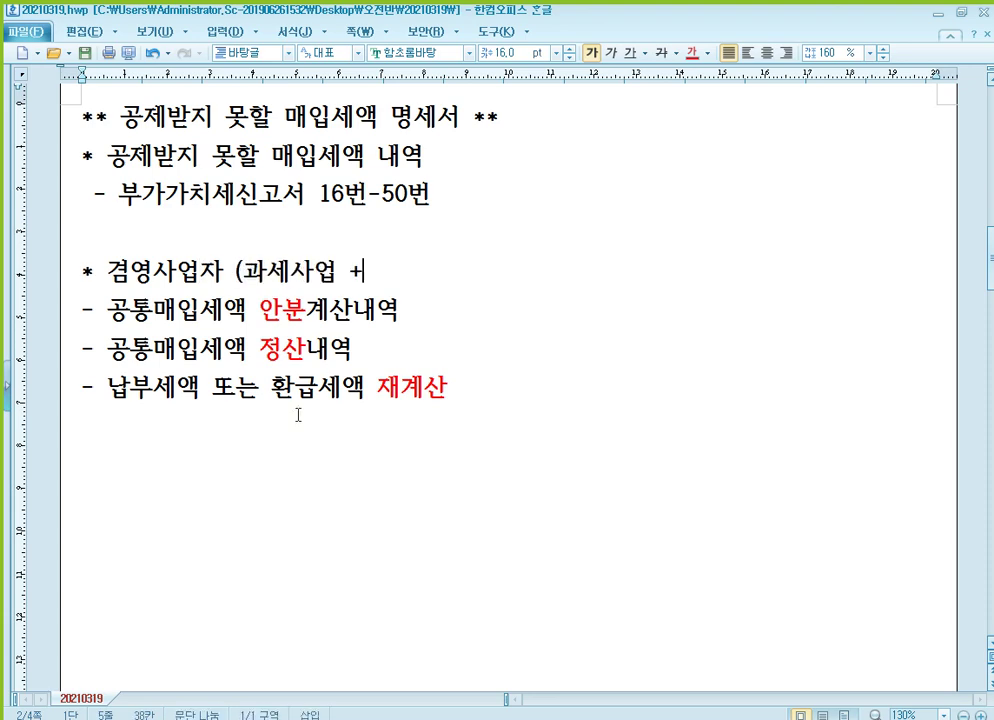
text( 면세사어ㅂ))
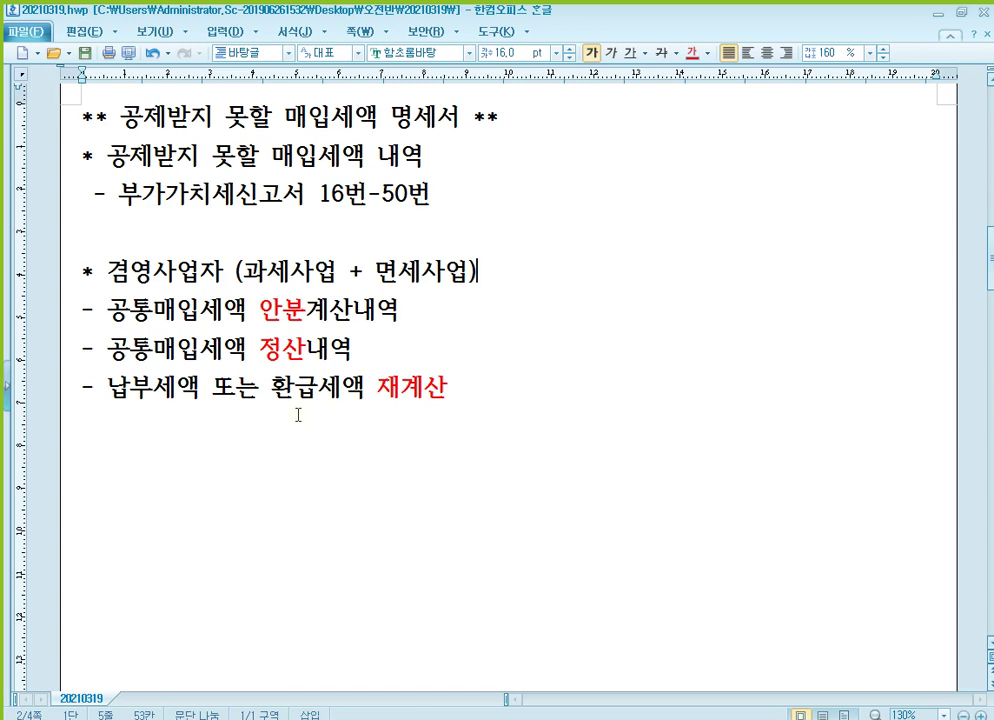
Append ": 예정신고" to the end of the 공통매입세액 안분계산내역 item
key(End)
click(481, 311)
text(: )
text(예ㅈ)
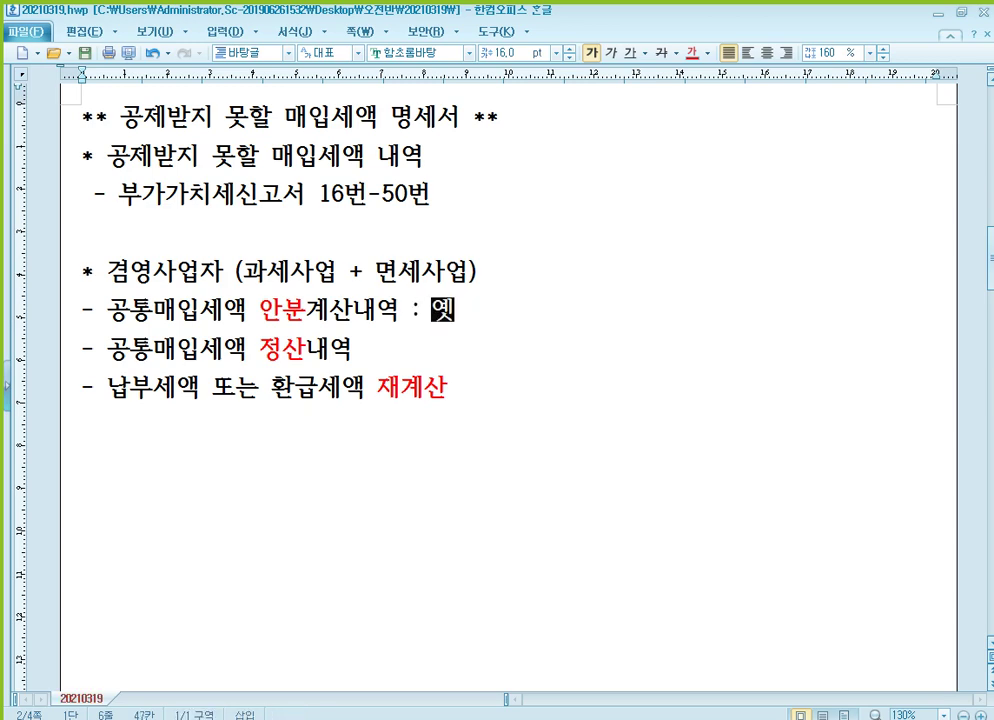
text(정신고)
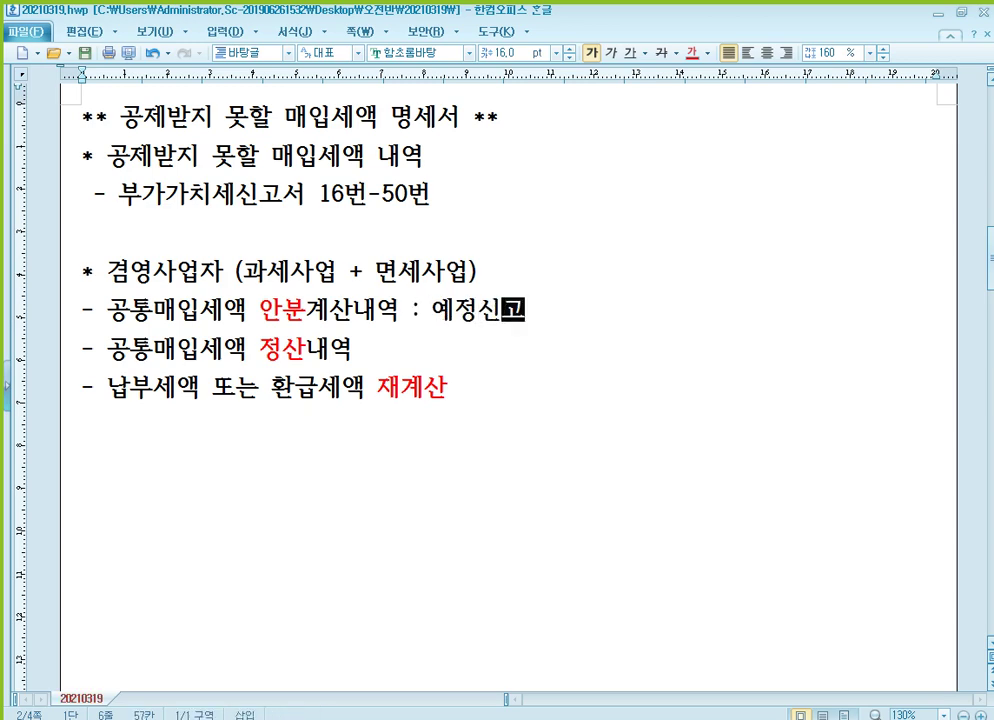
Complete the 안분계산내역 item with " 시" and append ": 확정신고 시" to the 공통매입세액 정산내역 item
text( 시)
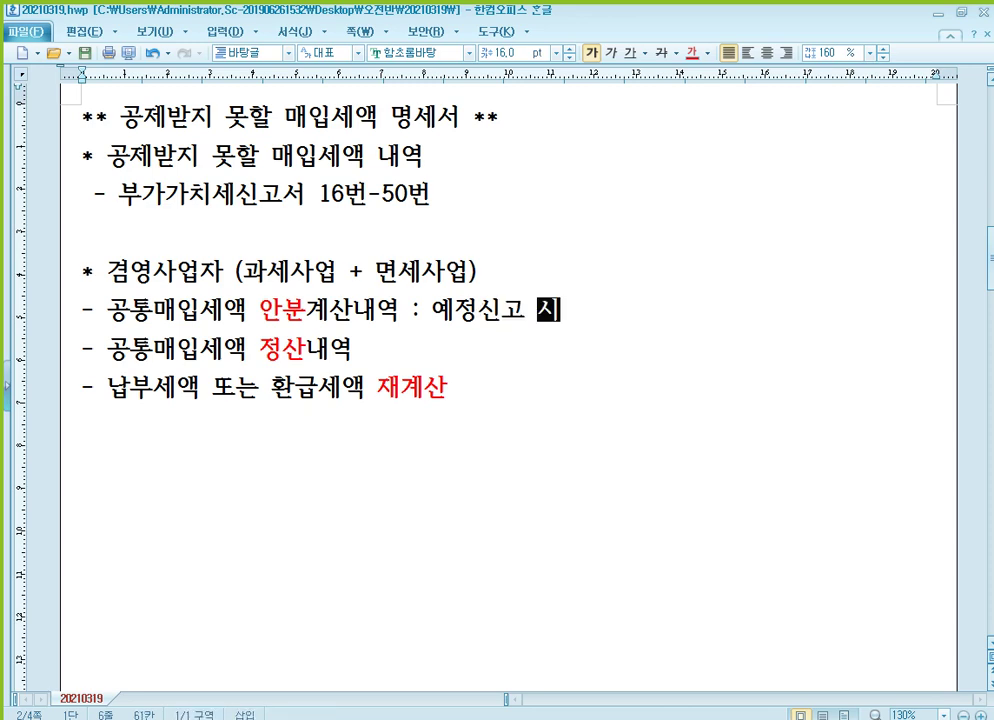
text( : )
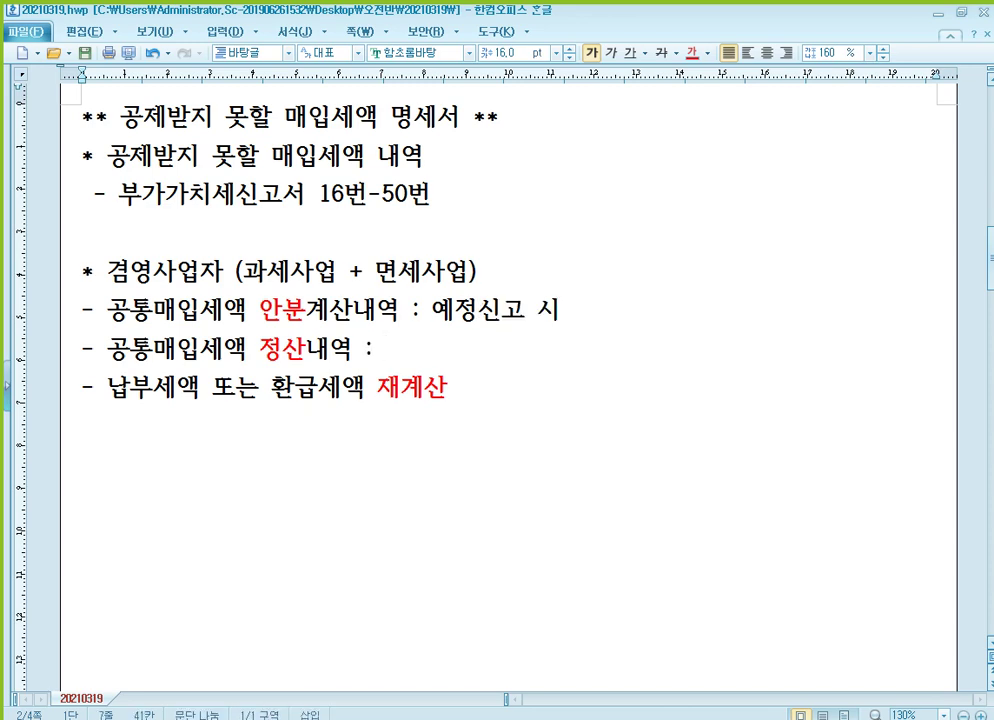
text(확정)
text(신고 시)
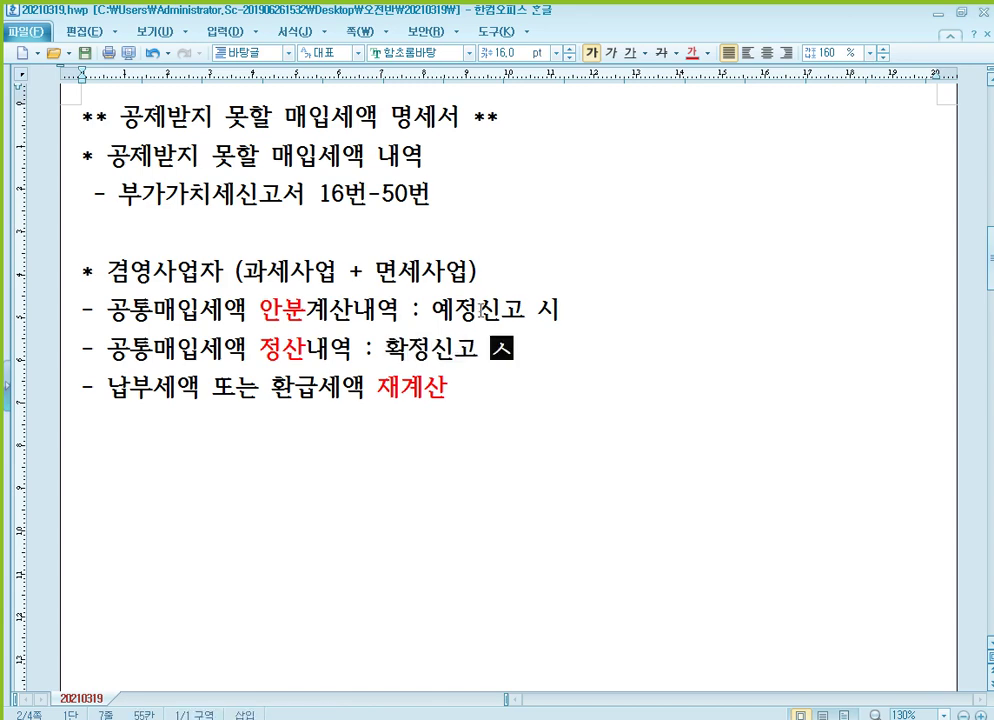
Append ": 고정자산만 확정신고 시" to the end of the 납부세액 또는 환급세액 재계산 item
click(484, 388)
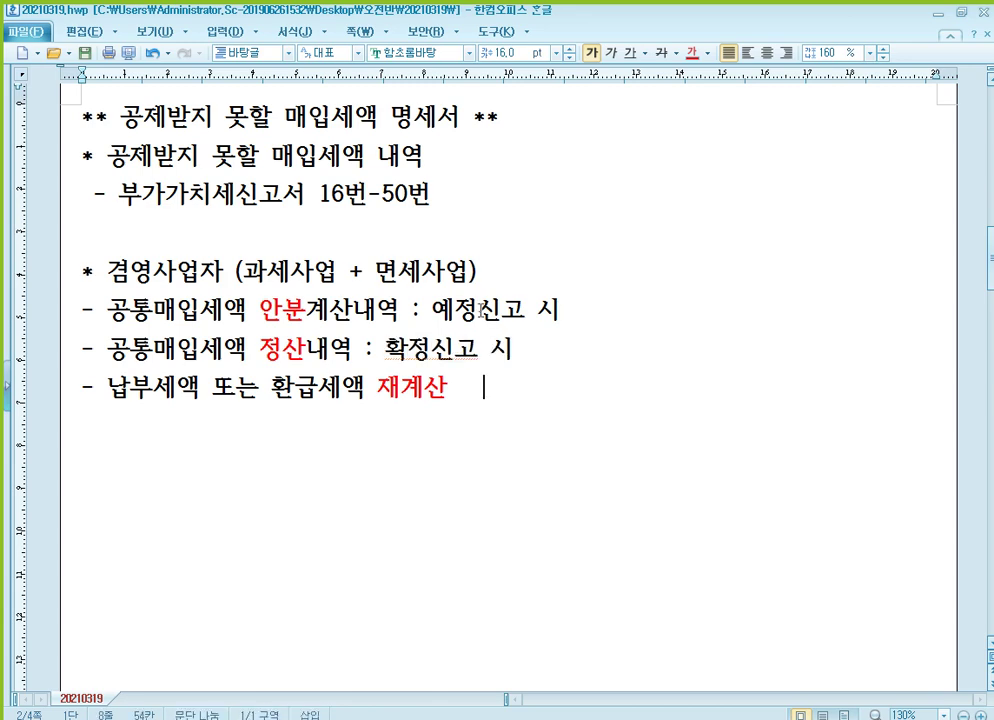
text(: 확)
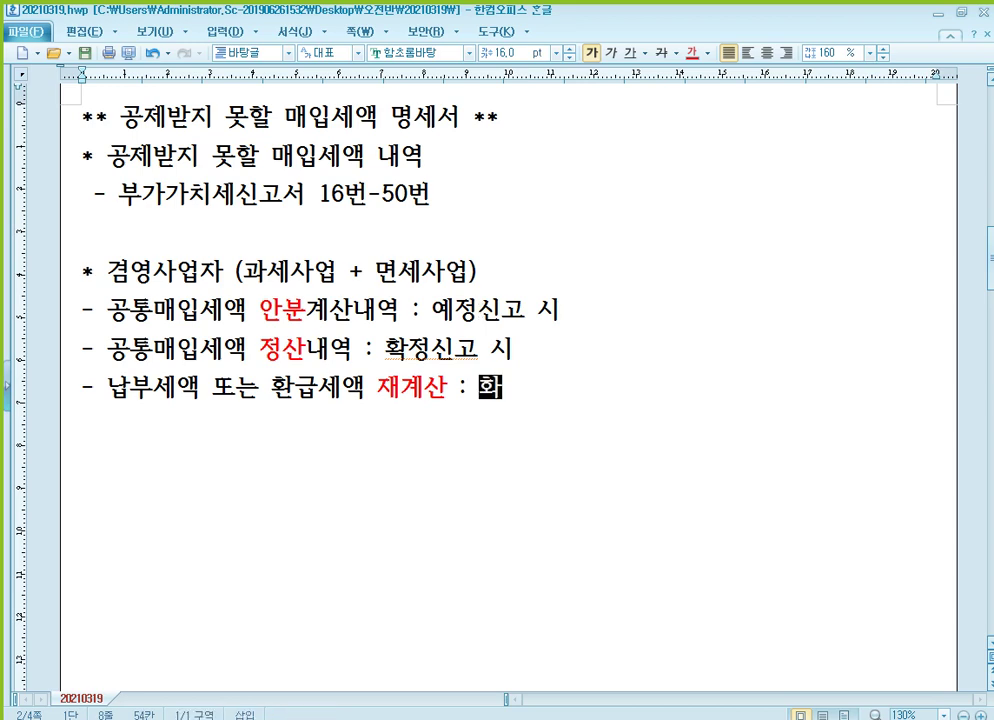
key(BackSpace)
key(BackSpace)
key(BackSpace)
key(BackSpace)
text(고정자산만)
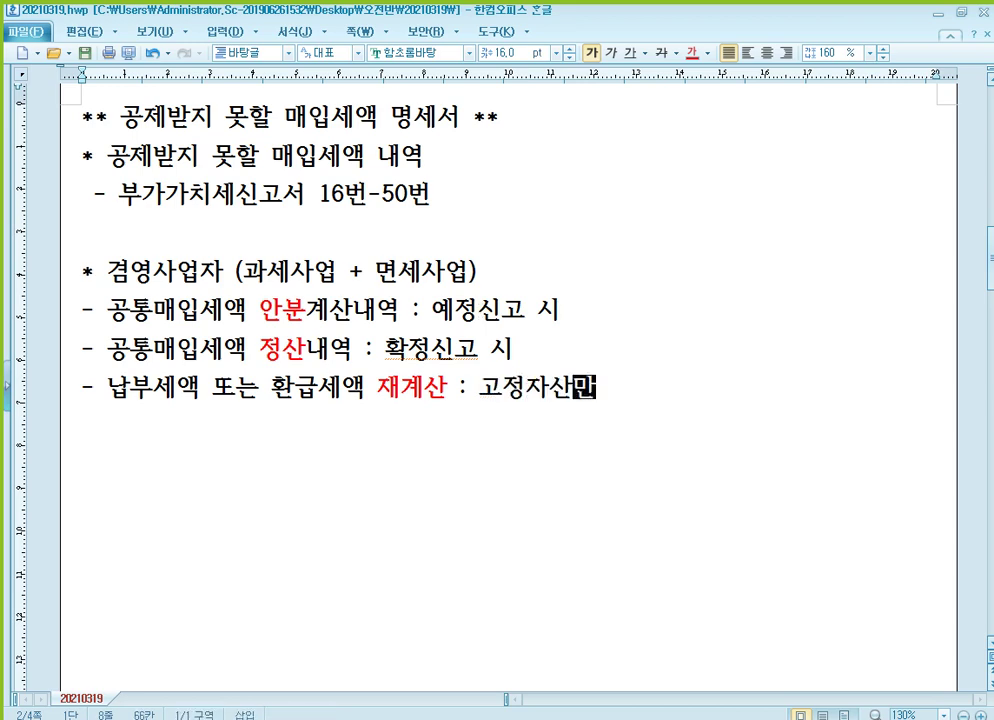
text( 호확정신고 시)
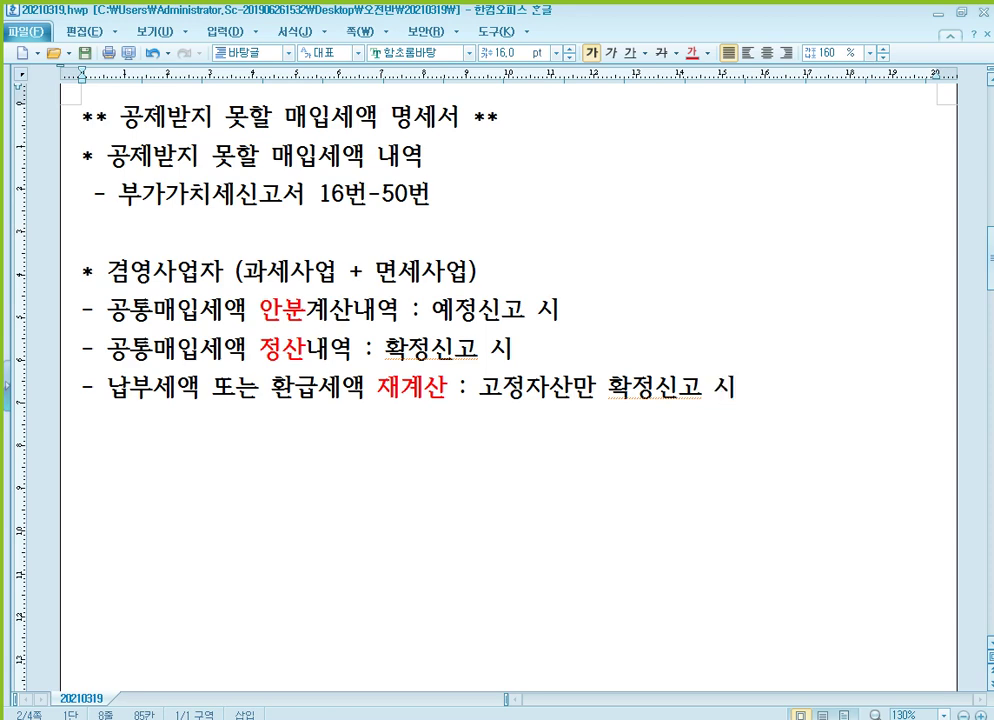
key(shift+Left)
click(459, 347)
click(497, 292)
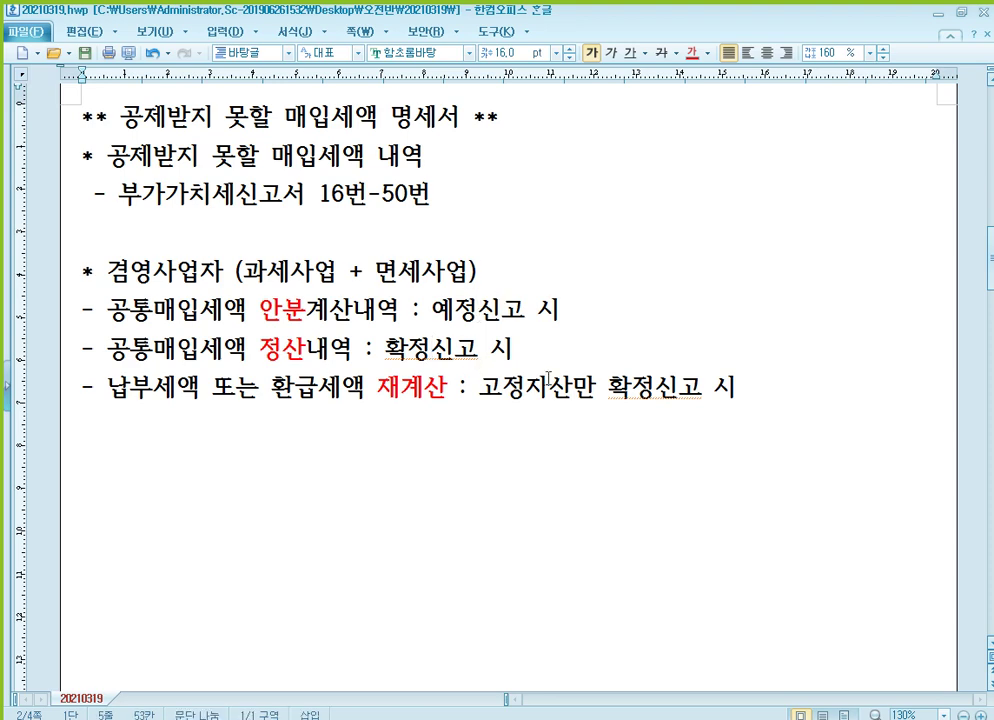
click(557, 312)
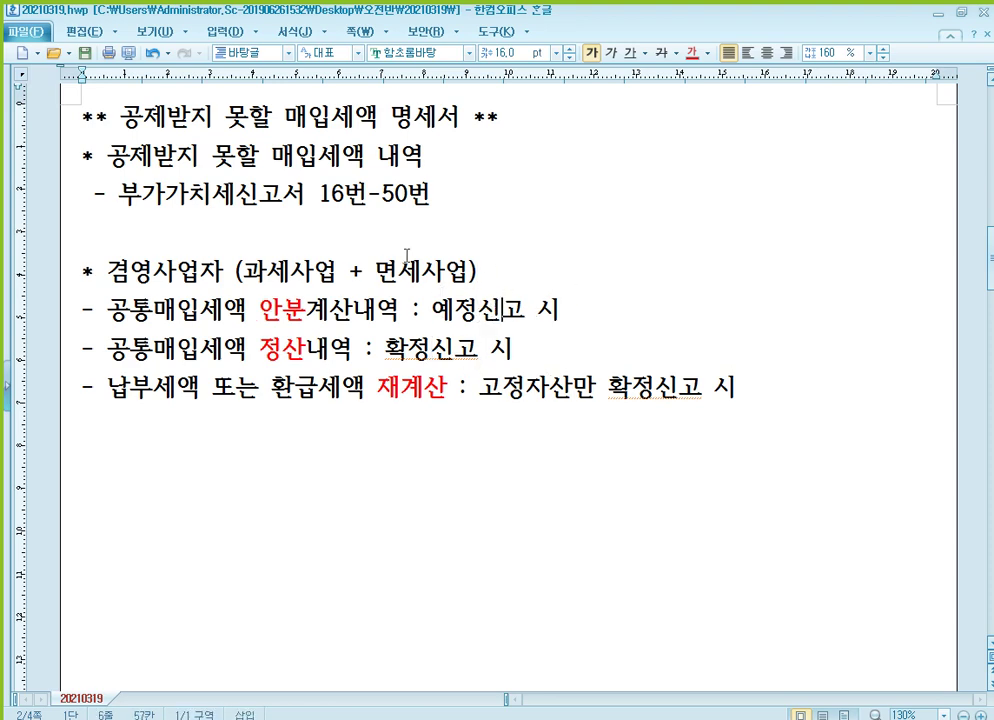
Add the heading "* 공통매입세액 안분계산 내역 탭" below the three dash items, leaving one blank line between
scroll(408, 410, down, 1)
click(300, 395)
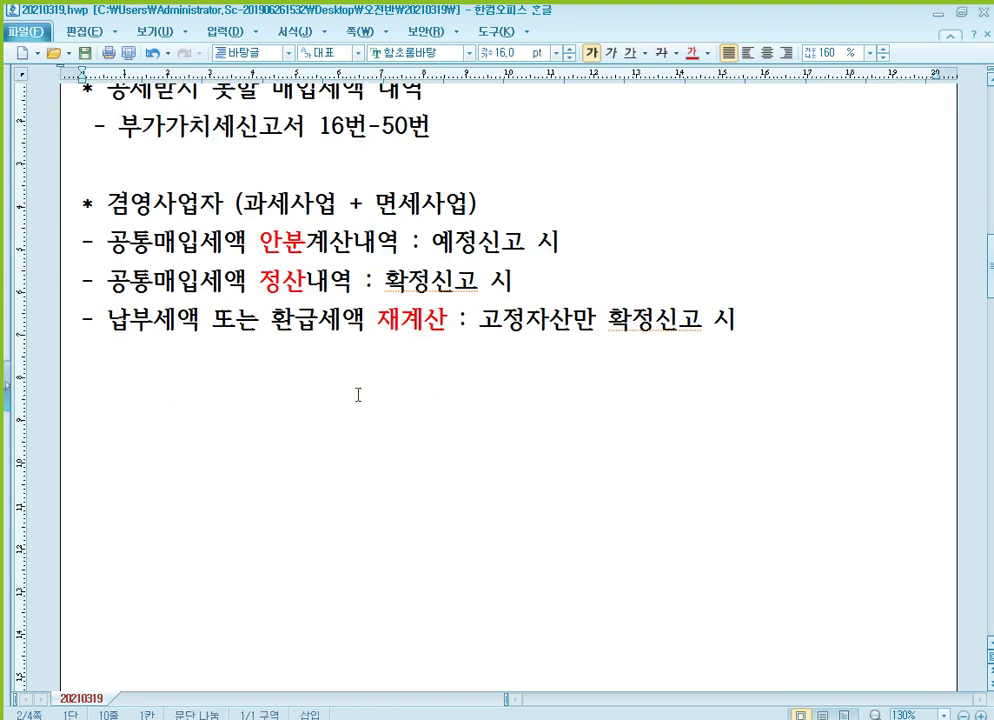
text(* 고)
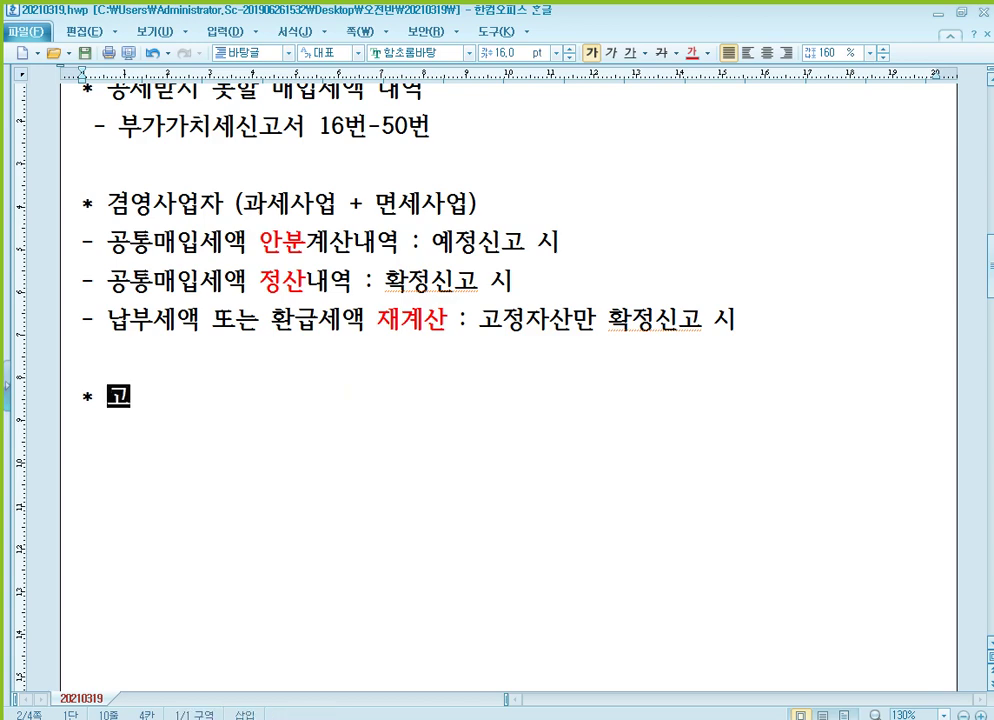
text(공통매입세액 )
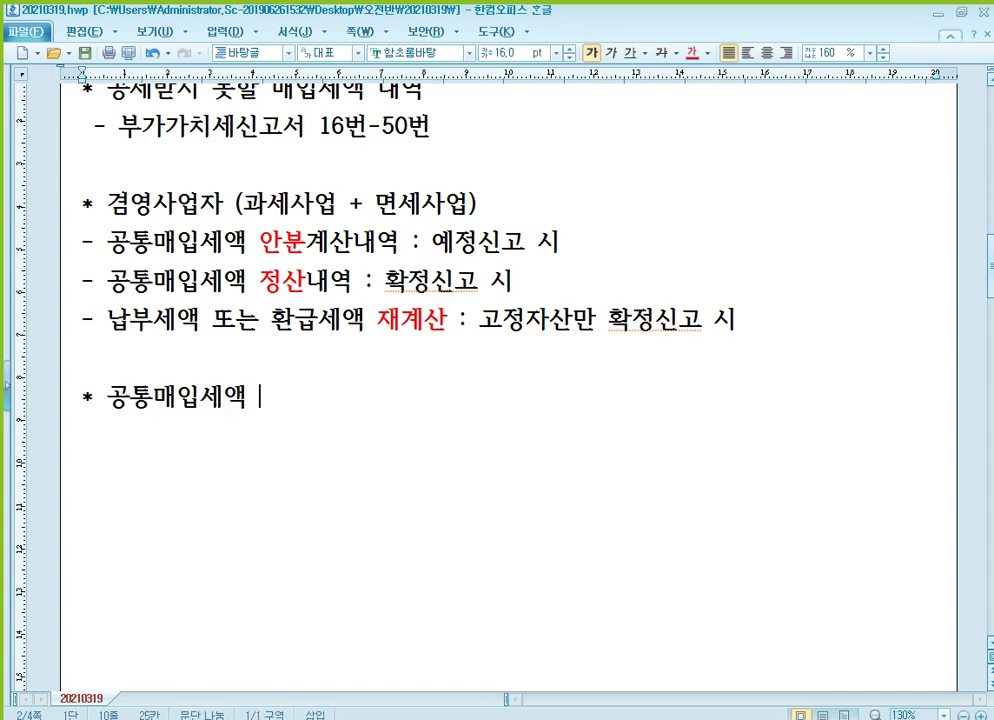
text(안분계산내)
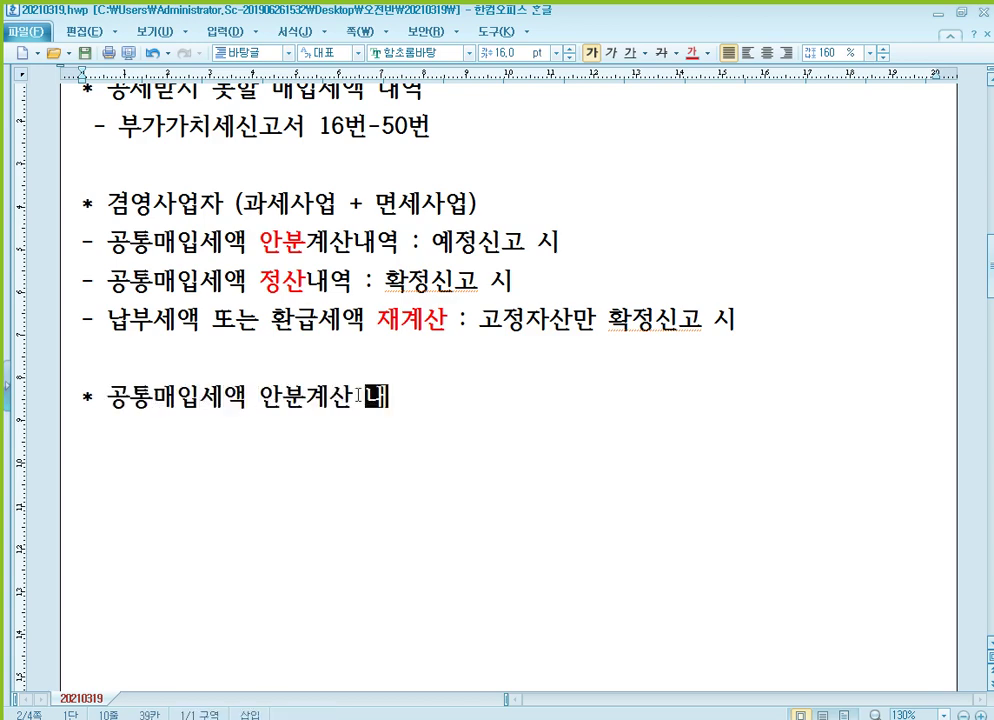
text(역 탭)
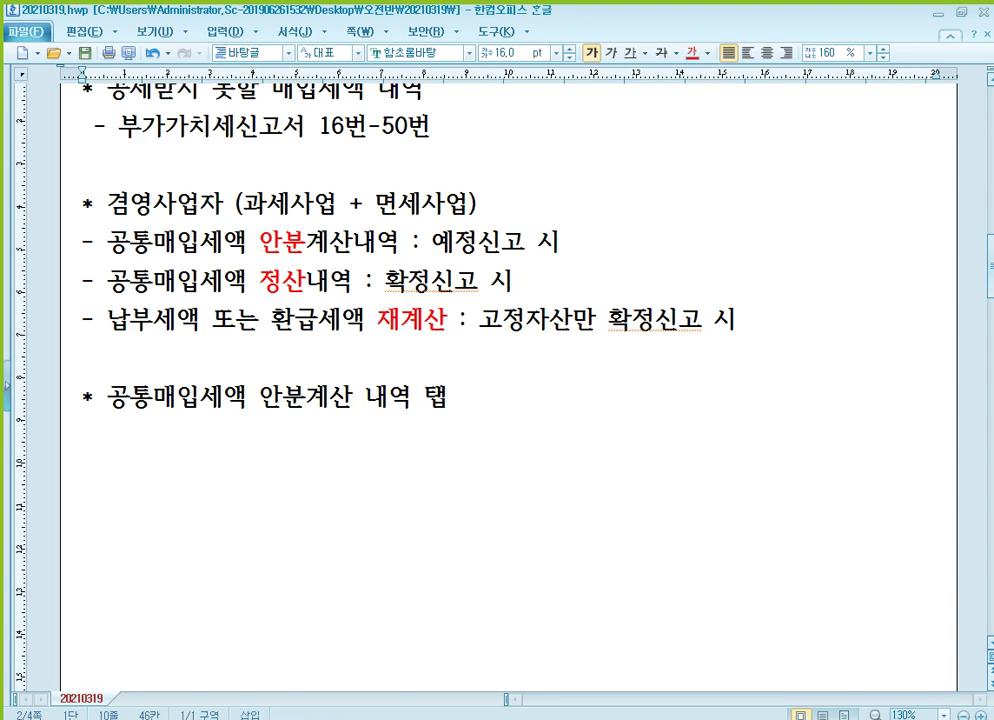
key(Return)
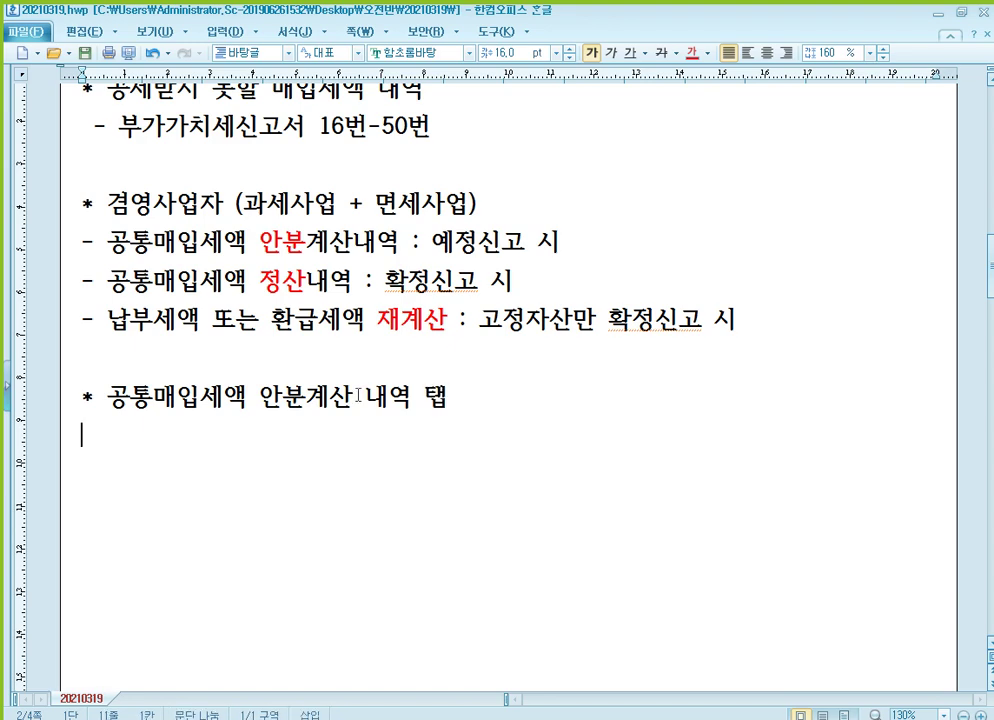
Add the dash items "- 예정신고 시" and "- 면세비율 계산" under the 공통매입세액 안분계산 내역 탭 heading
text(- 예정)
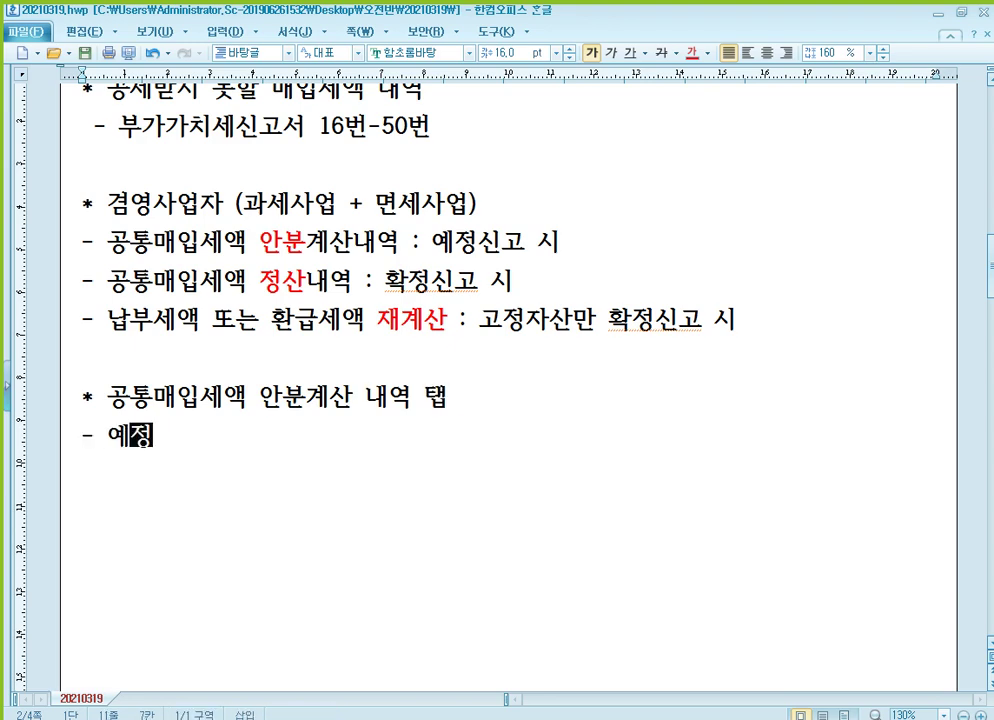
text(신고시)
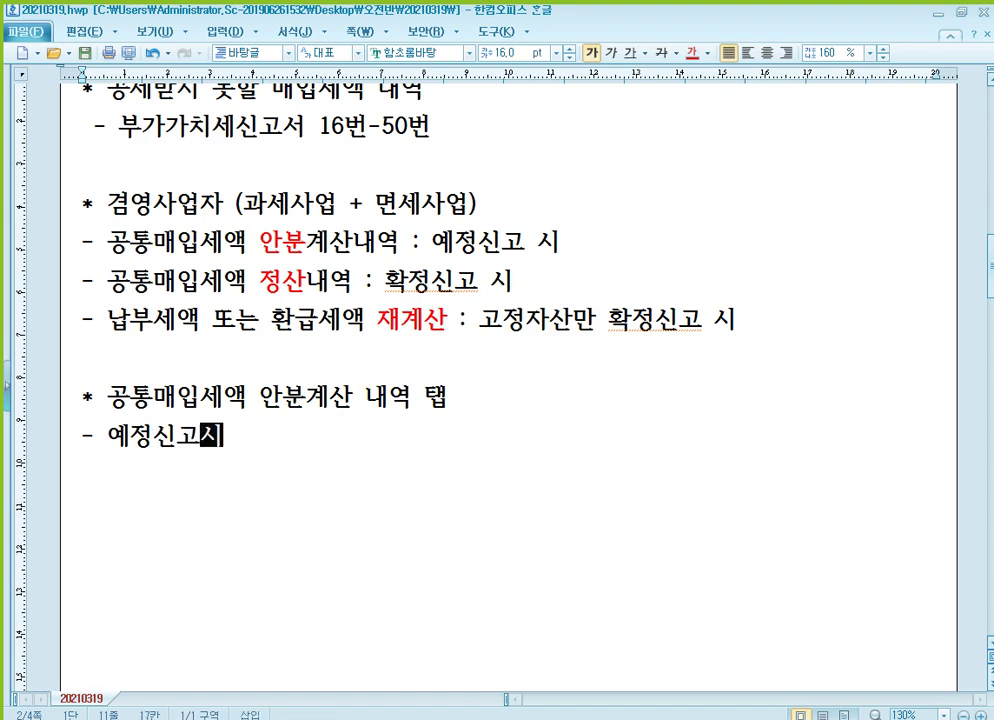
key(BackSpace)
key(BackSpace)
text(시)
key(Return)
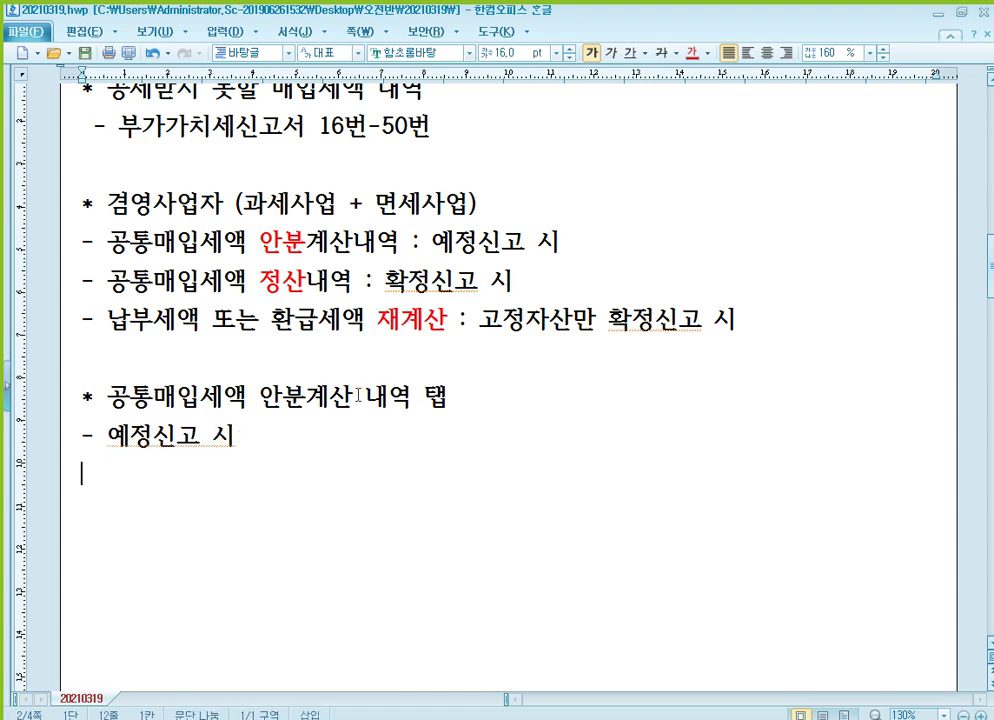
text(- 면세비율 ㄱ)
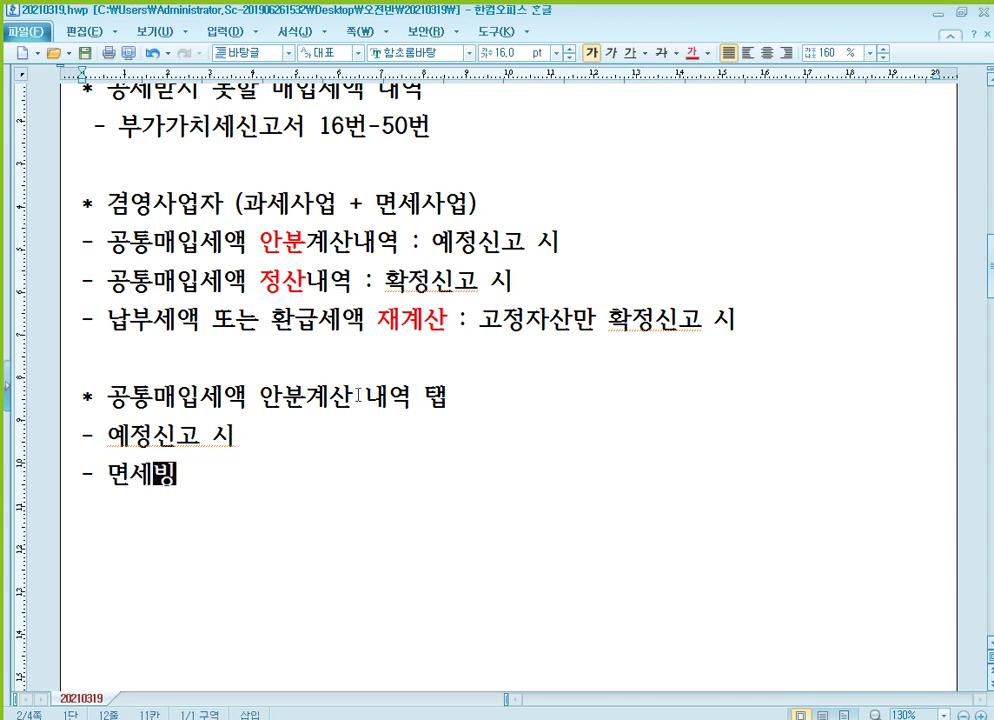
text(계산)
key(Return)
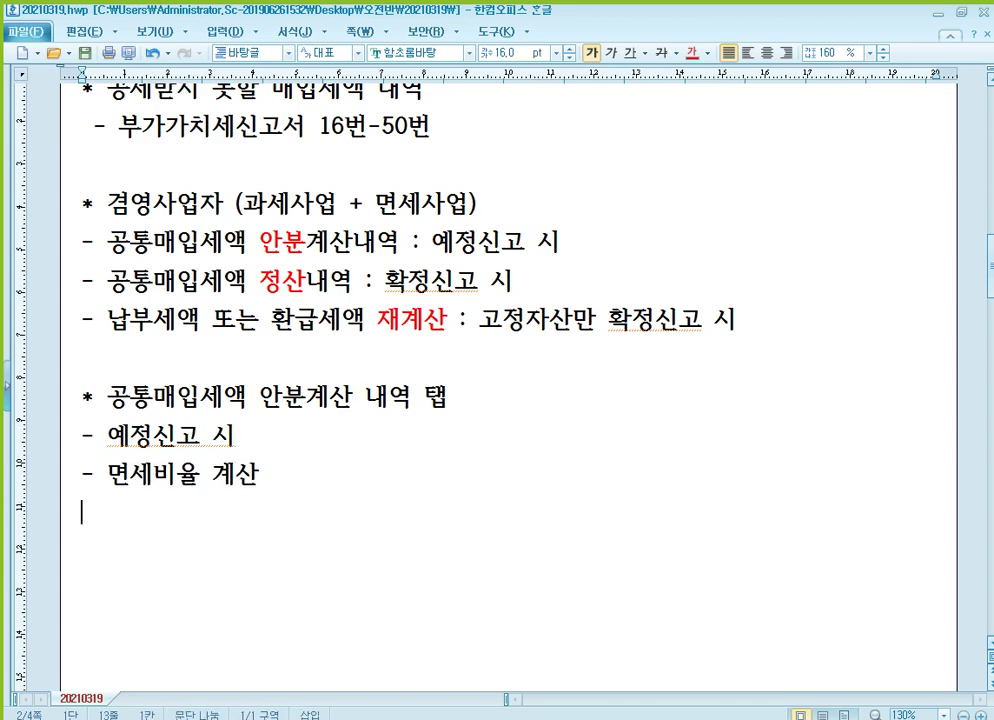
List "1) 공급가액 기준" and "2) 매입가액 기준" as indented numbered lines under the 면세비율 계산 item
text(1))
scroll(383, 397, down, 3)
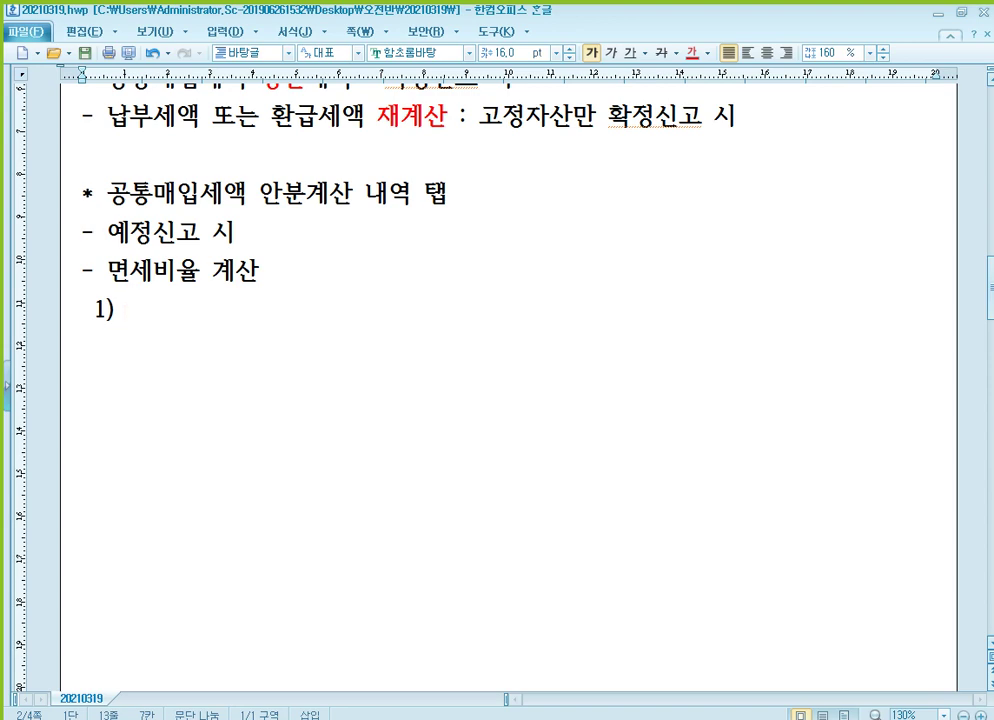
text(고)
text(가액 기주)
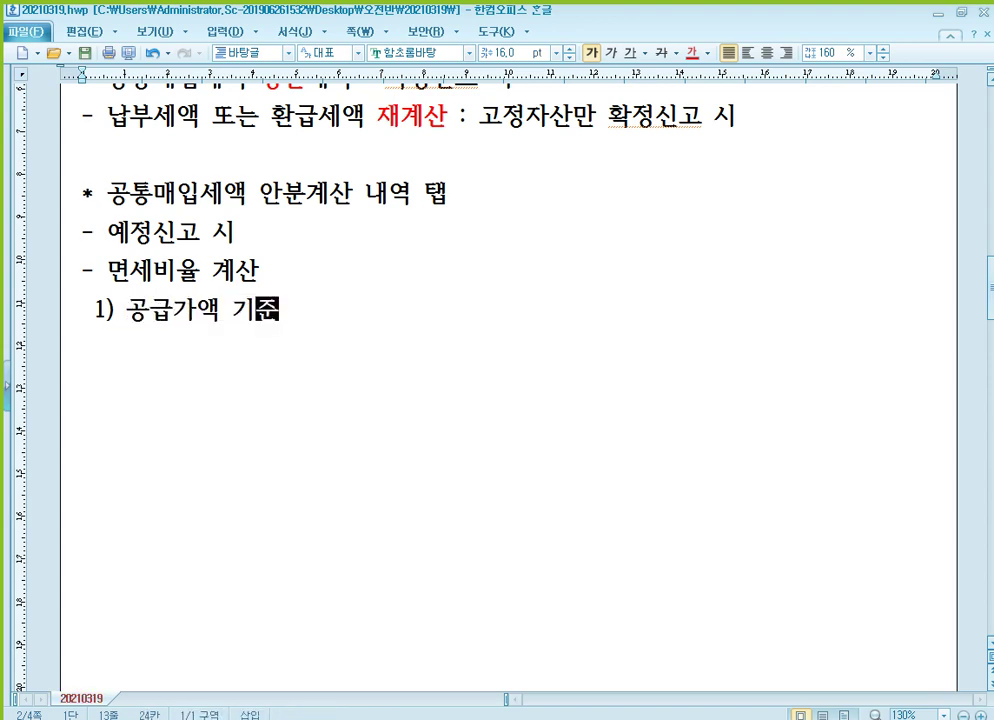
text(ㄴ)
key(Return)
text(2))
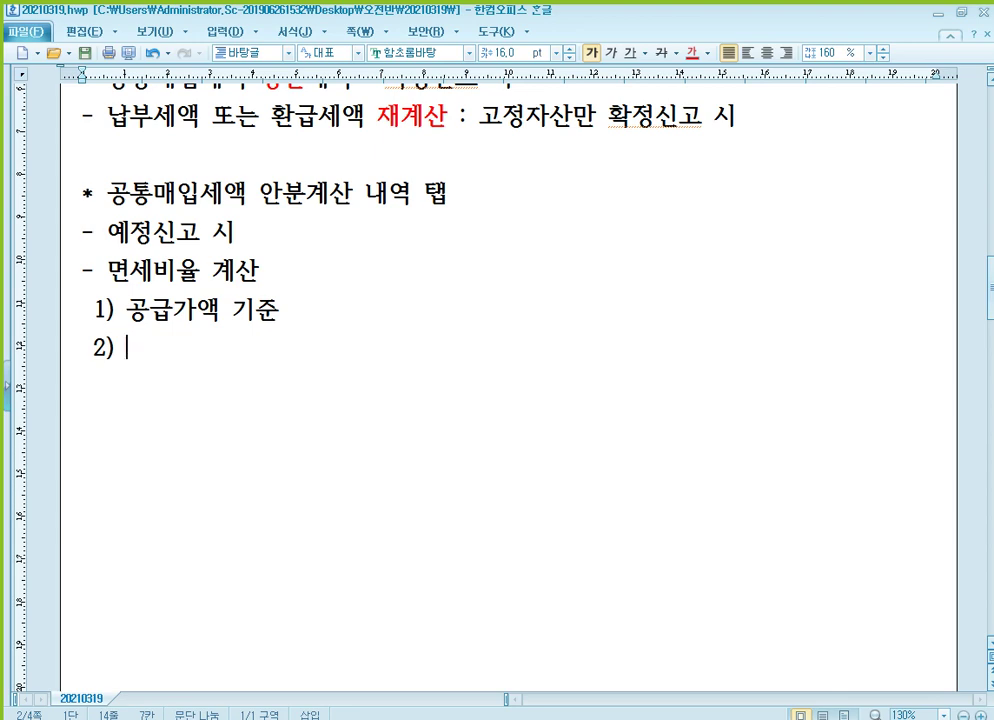
text(매입가액 기주)
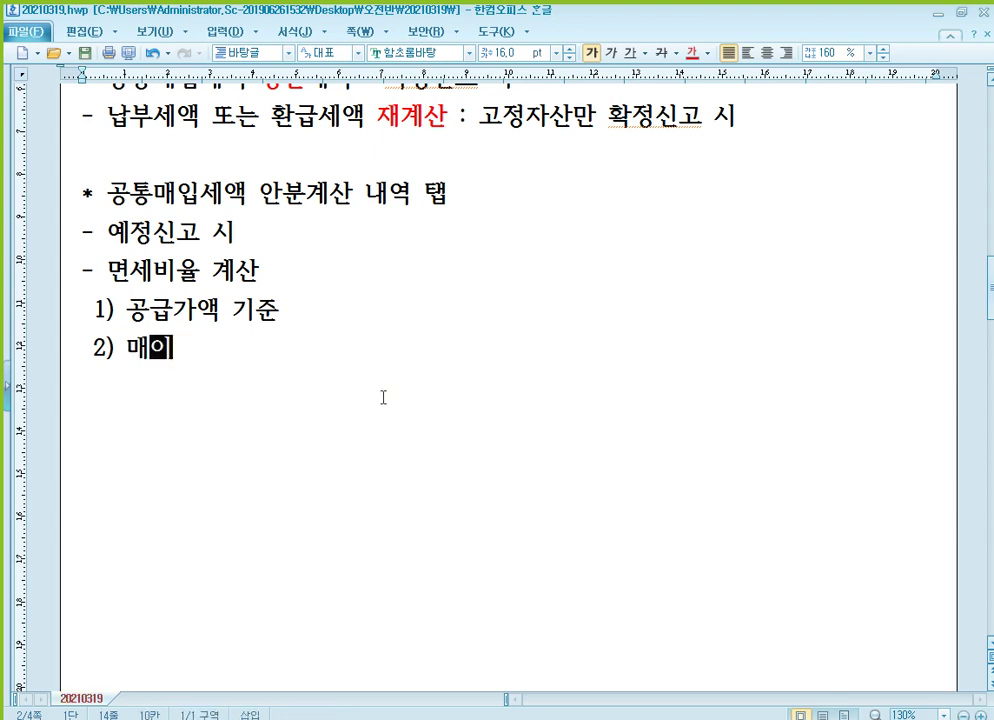
text(ㄴ)
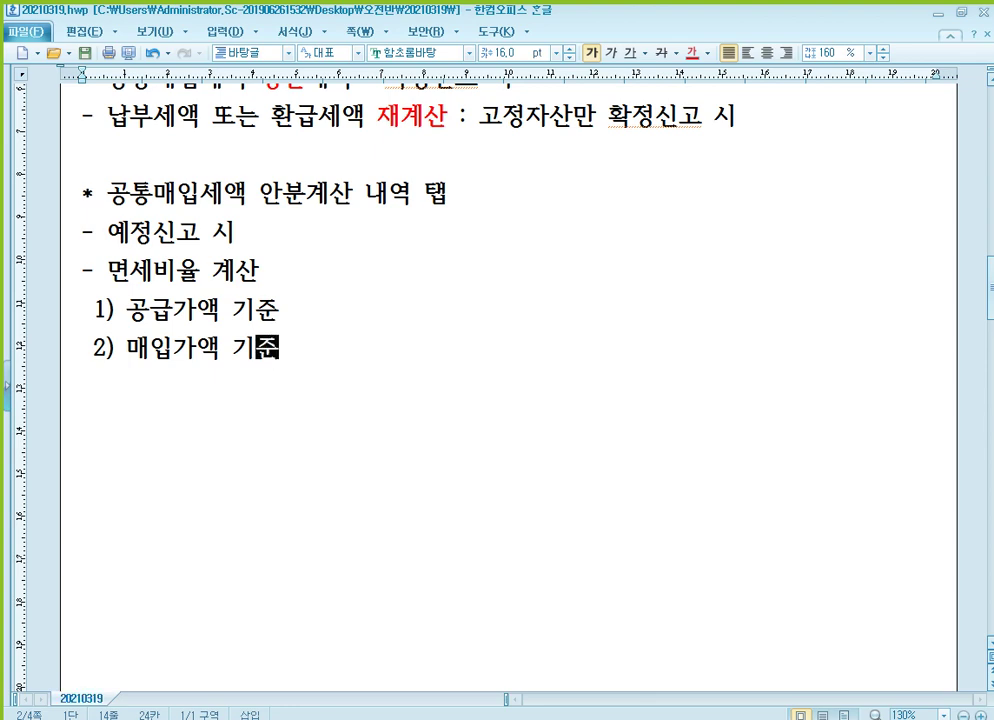
key(Return)
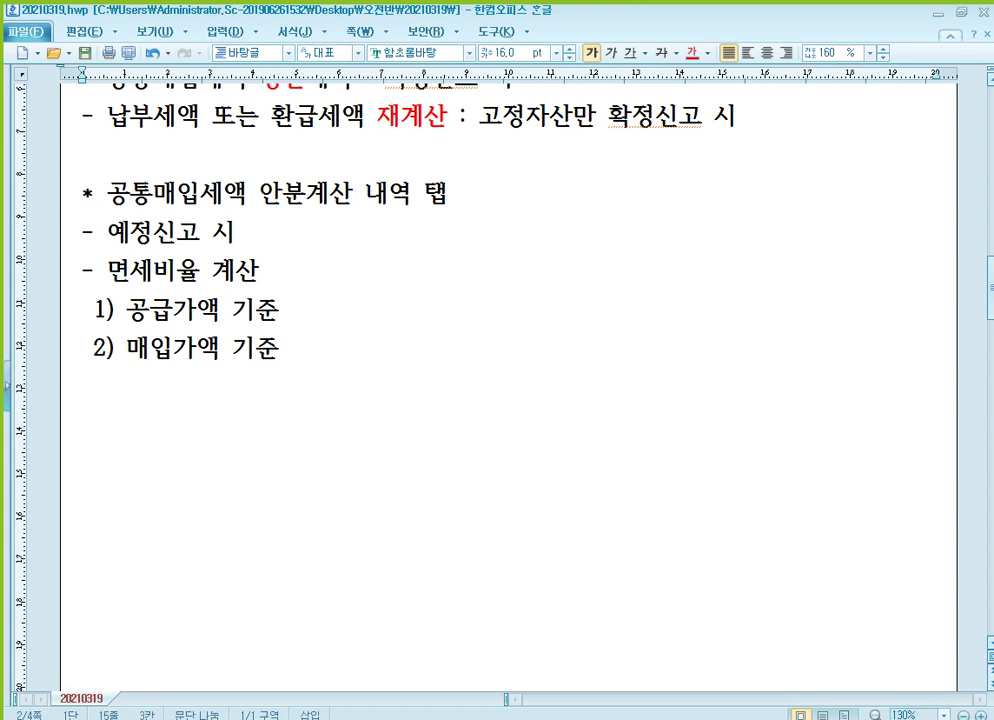
Continue the numbered list with "3) 예정 공급가액 기준" and "4) 사용 면적"
text(3) 예정)
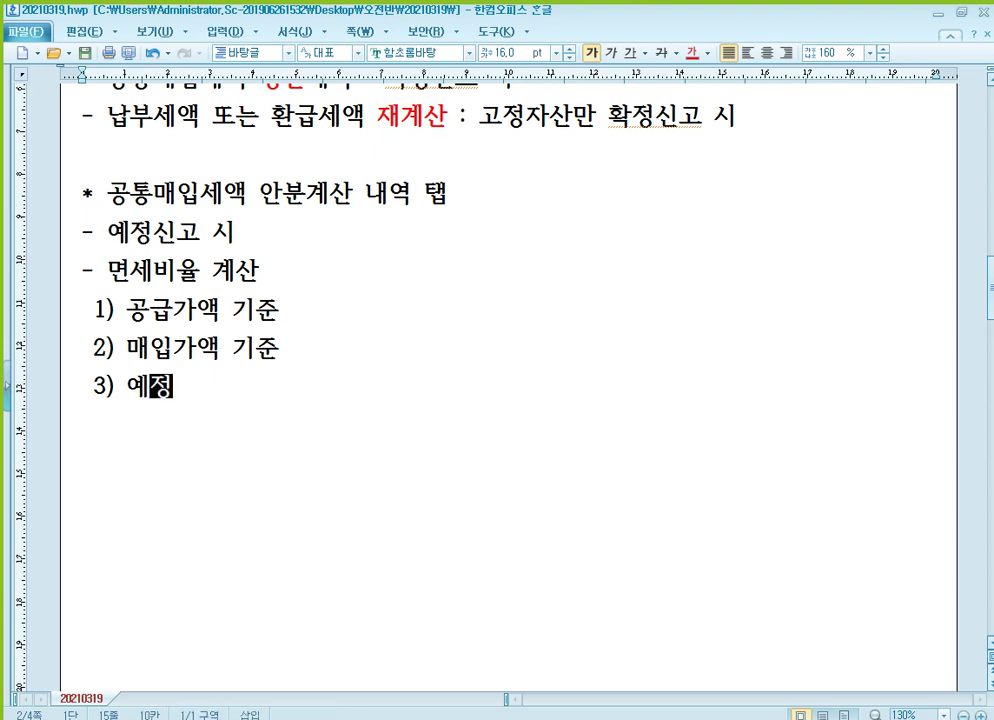
text( 공급가액 기준)
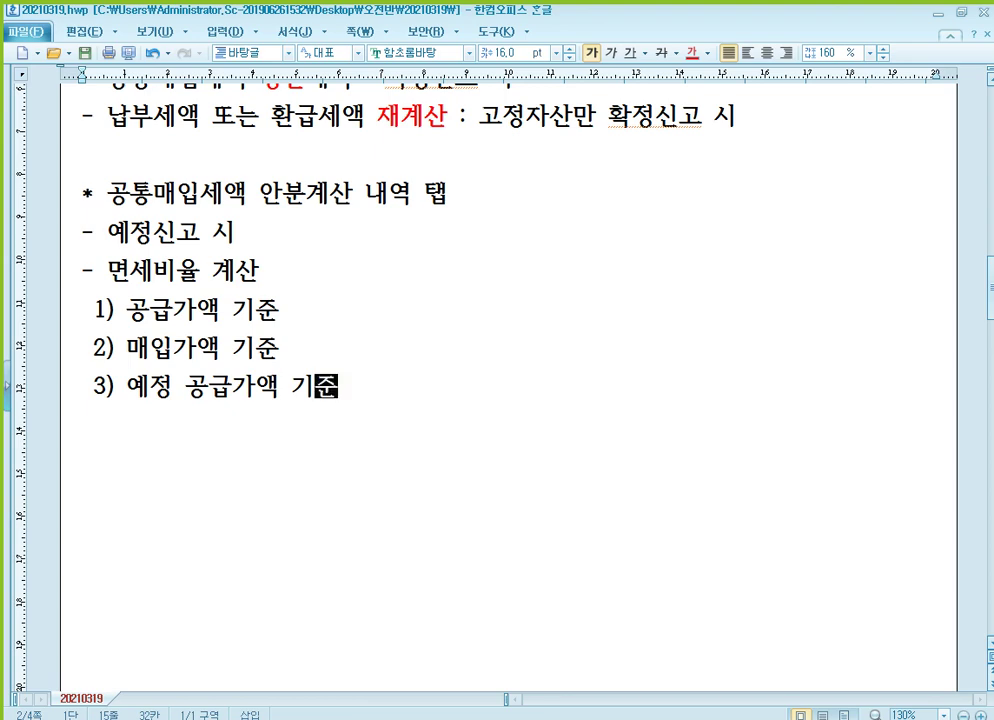
key(Return)
text(4))
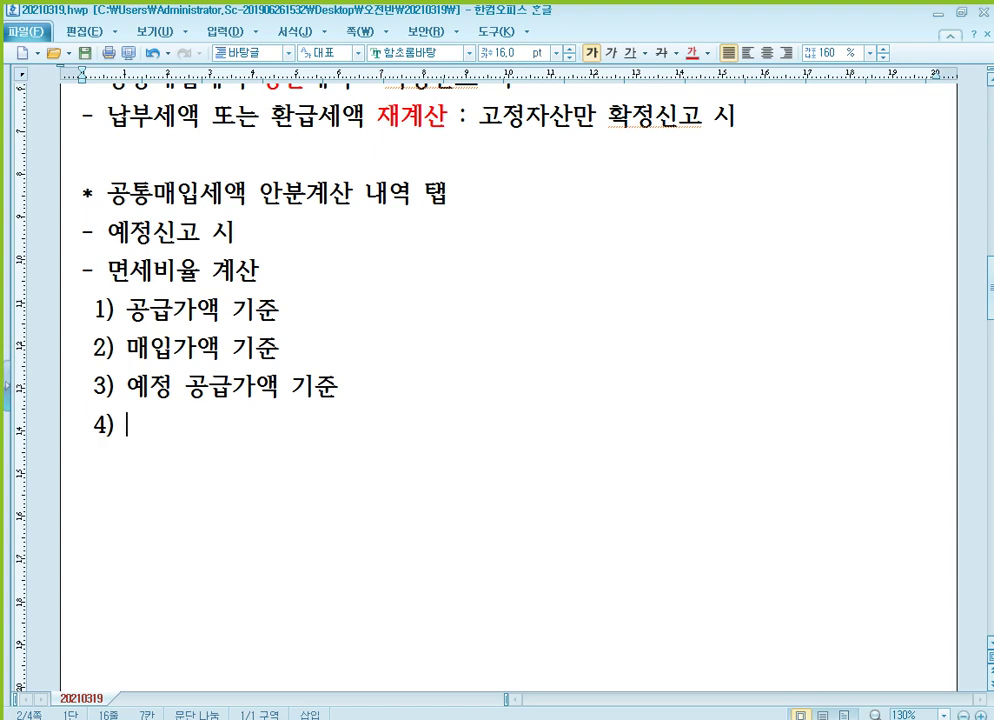
text(사용 며)
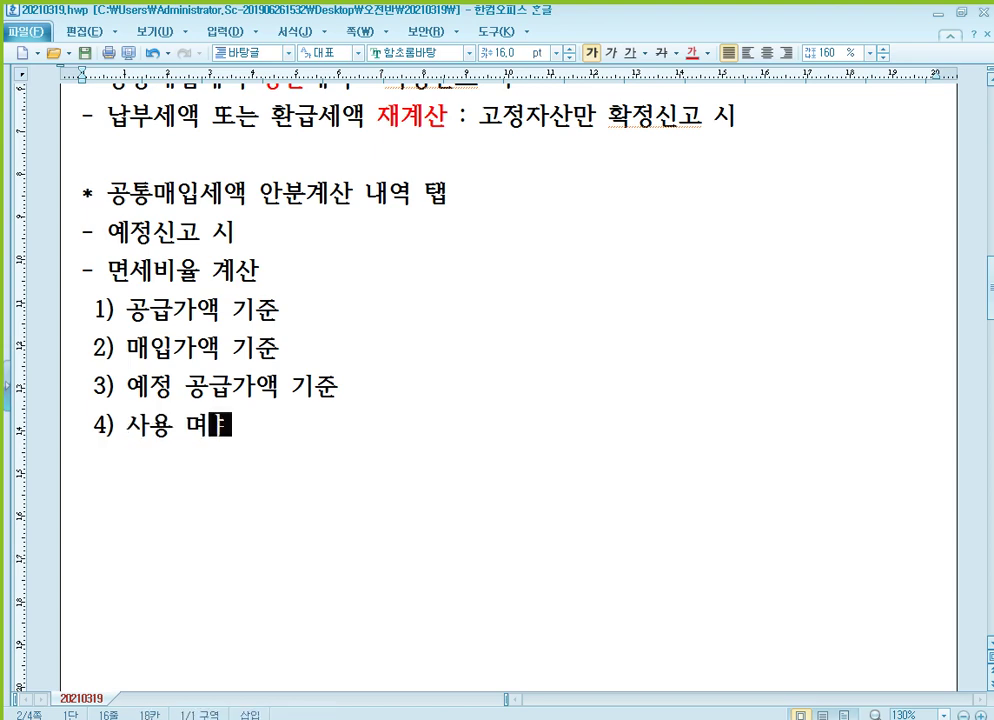
key(BackSpace)
key(BackSpace)
text(면적)
key(Right)
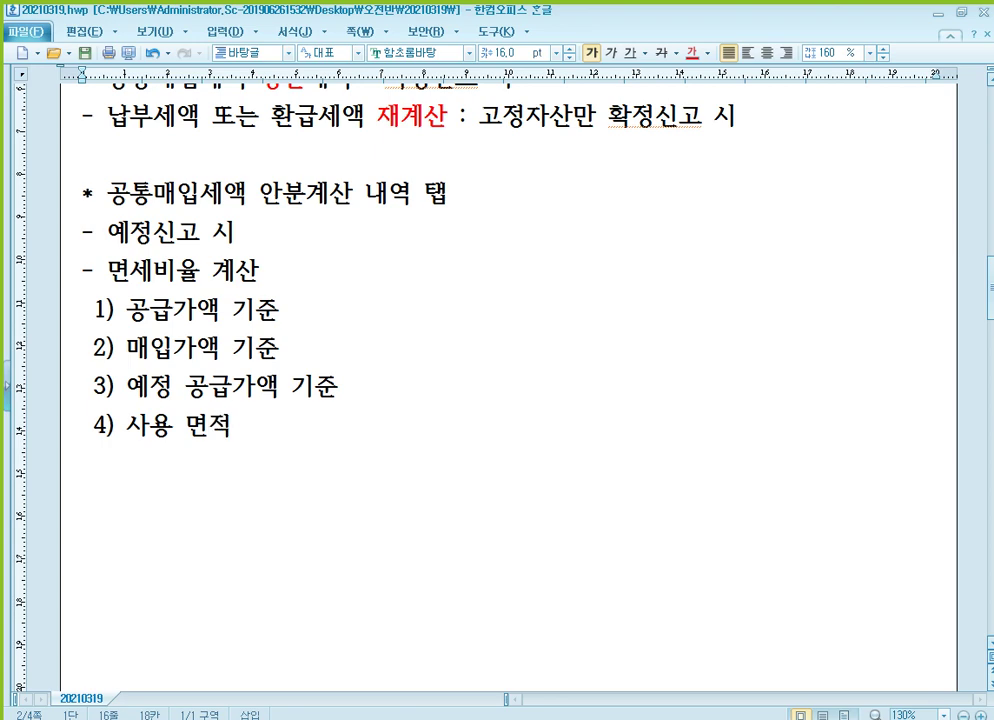
Append "=> 일반적인 원칙" to the end of numbered line 1) 공급가액 기준
key(Up)
key(Up)
key(Up)
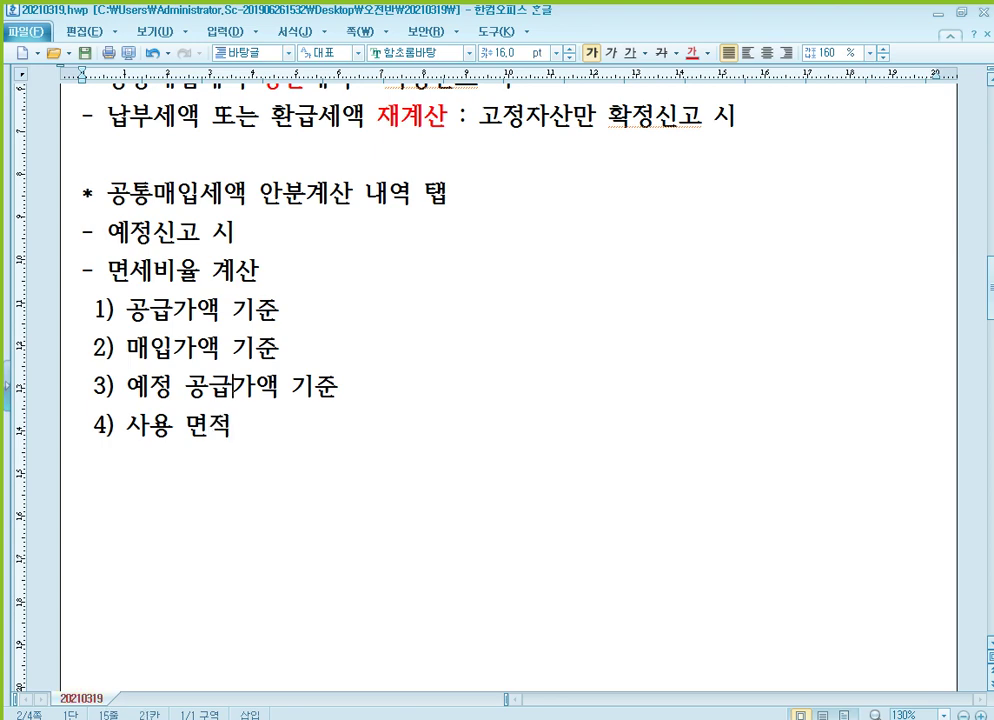
key(End)
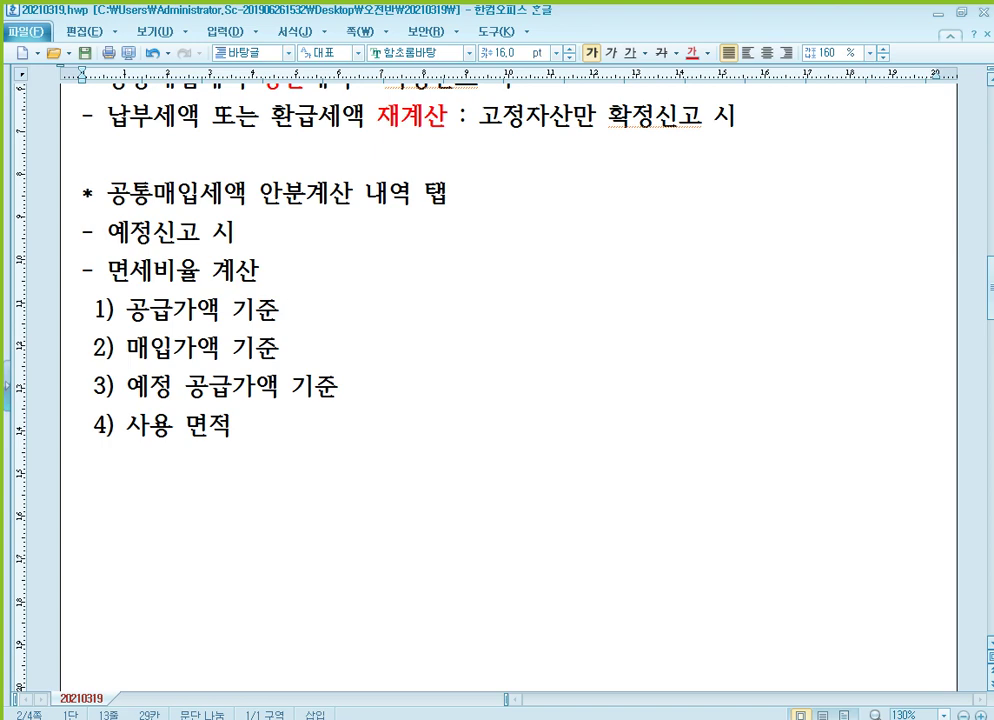
text(=> 일반)
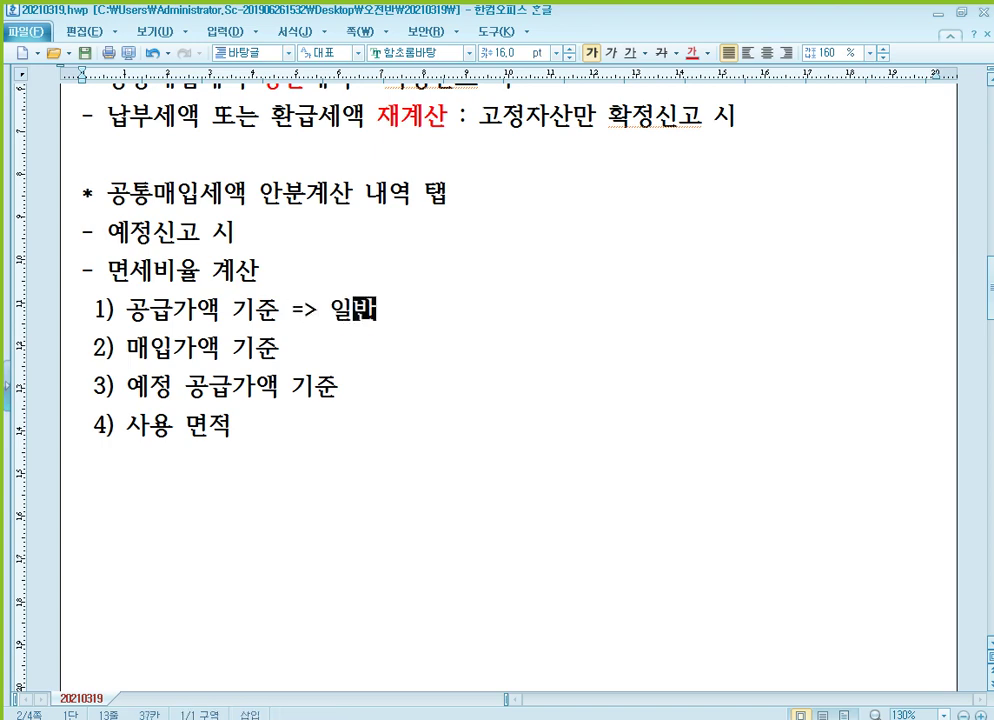
text(적인 원칙)
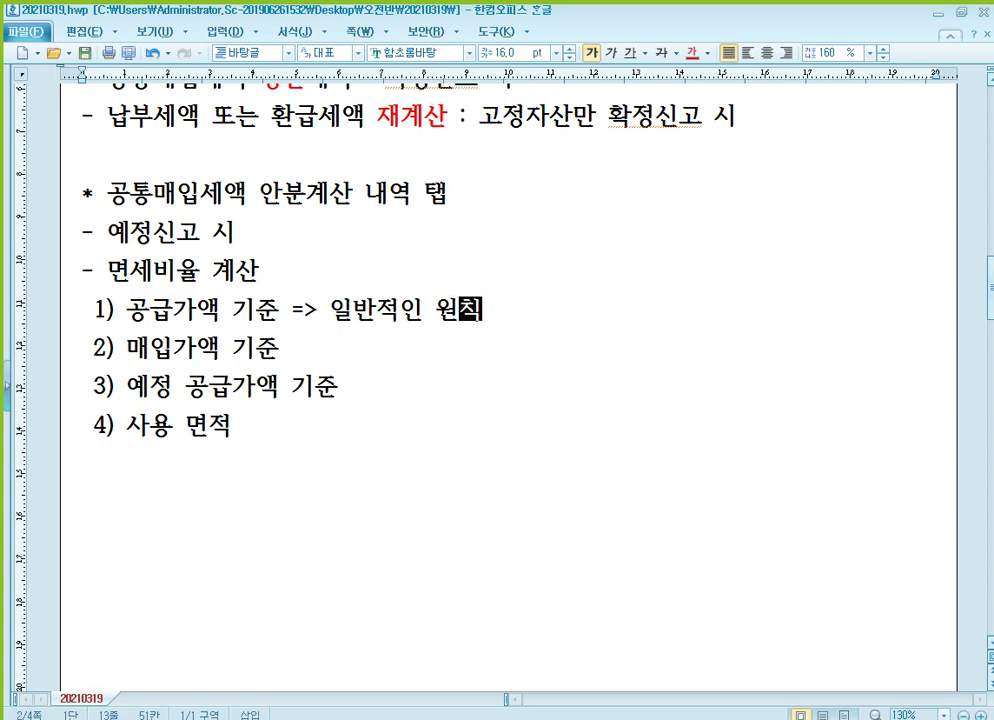
Append "=> 건물의 경우에는 예외적으로 면적이 원칙" to the end of numbered line 4) 사용 면적
click(383, 396)
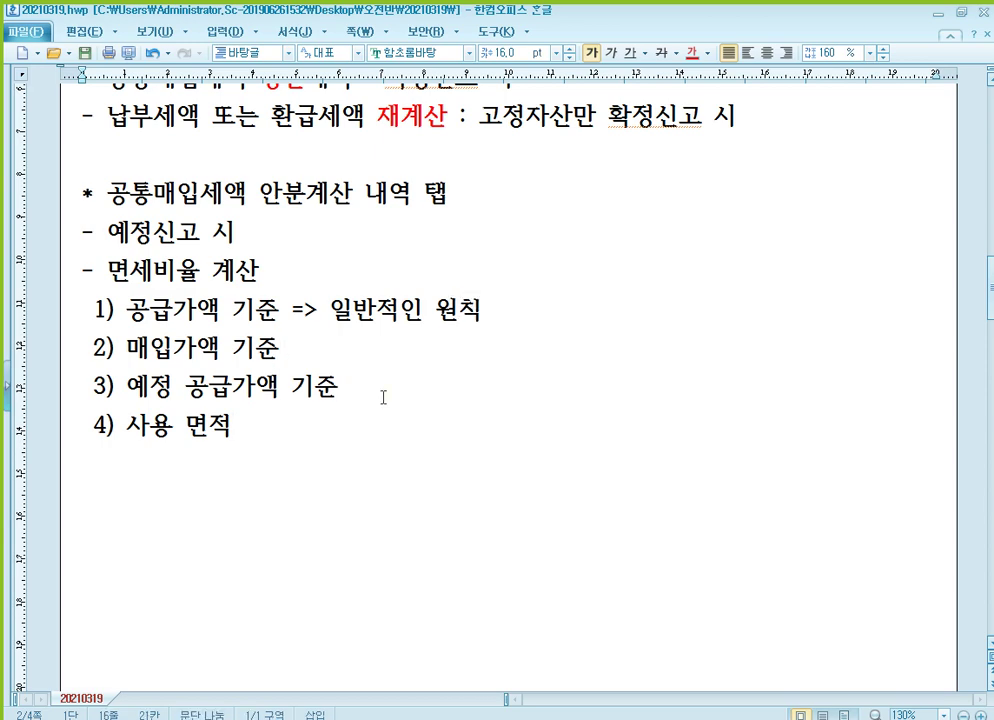
key(Down)
text(=>   건물의 )
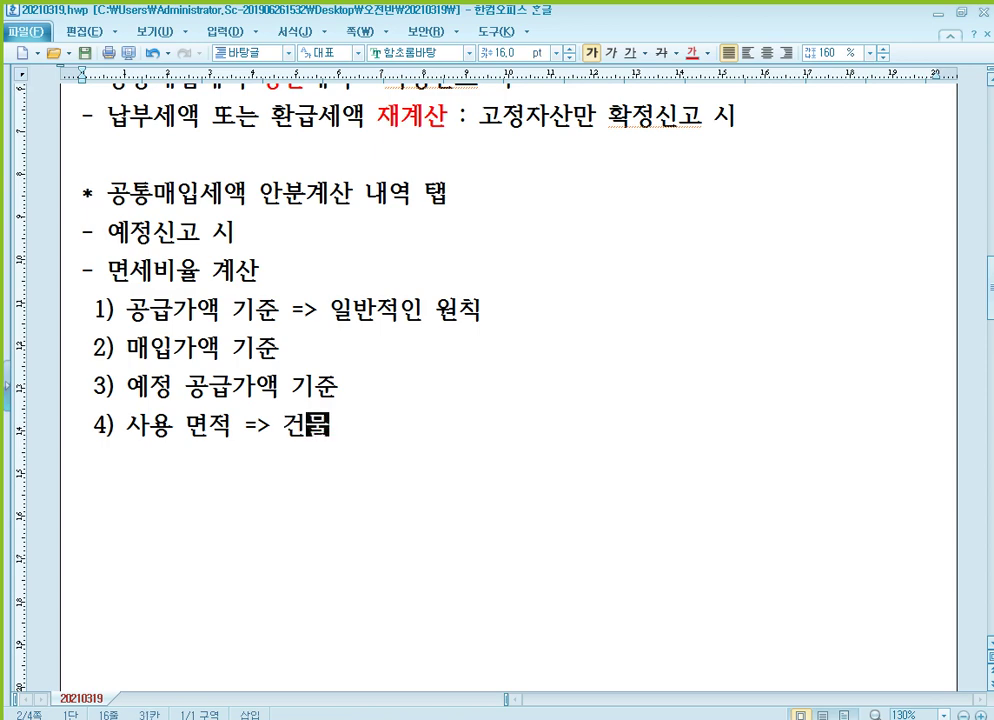
text(경우에)
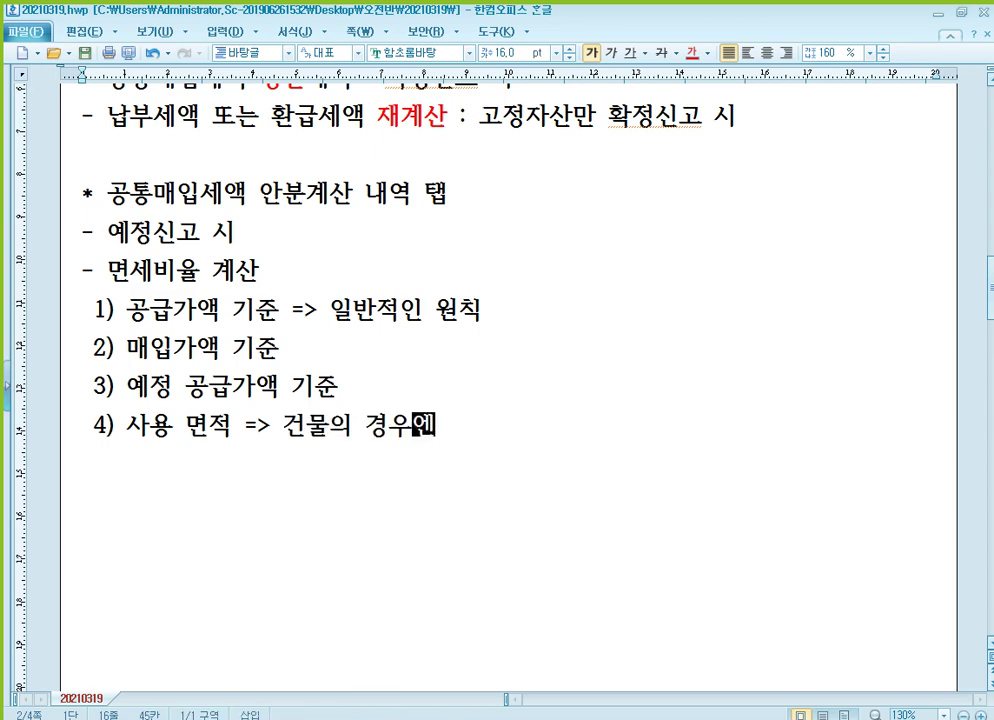
text(는 ㅇㅖ외적으로 며)
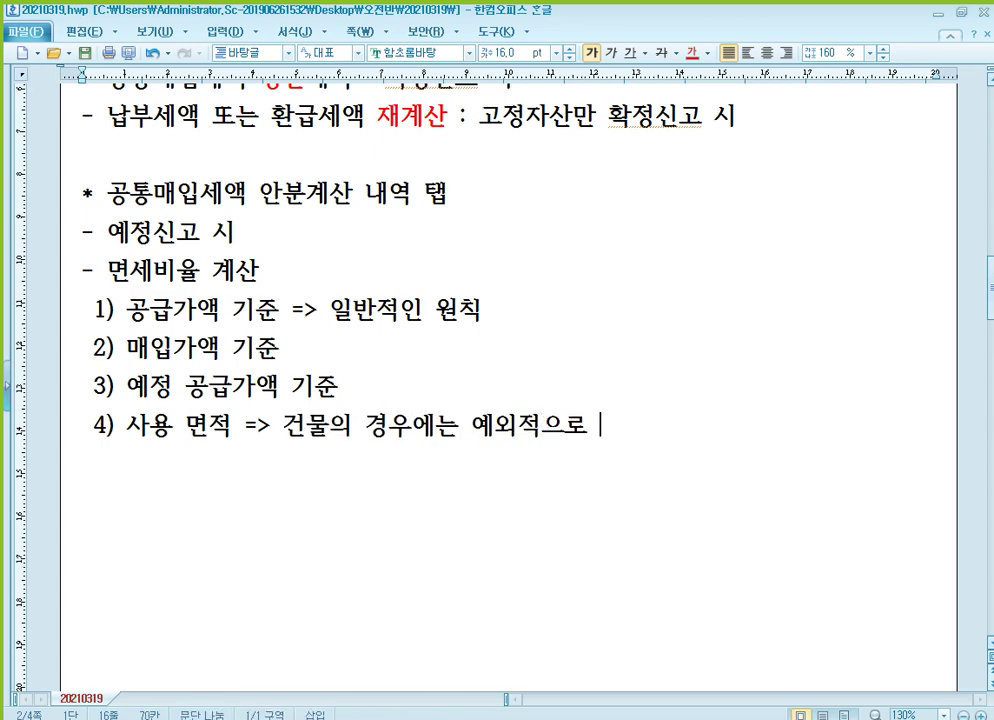
text(ㄴ적이 원칙)
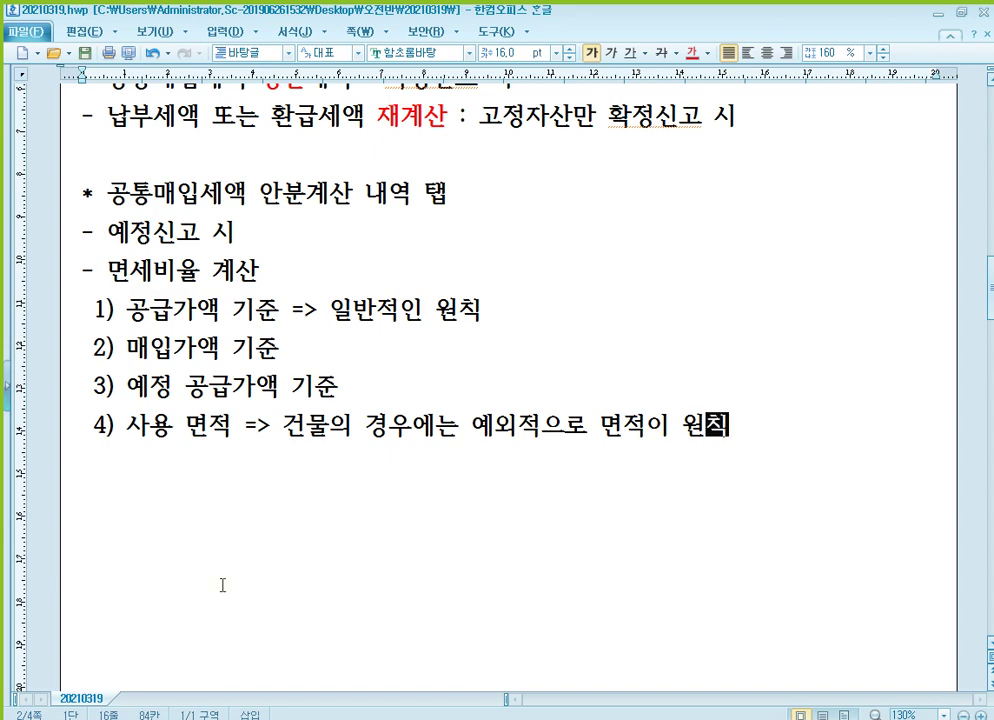
Check the formula options in KcLep's 공통매입세액안분계산내역 and add "* 당기 매입분을 당기 매각시 직전 과세기간 공급가액으로 면세비율 산출" below the numbered list in the notes
key(alt+Tab)
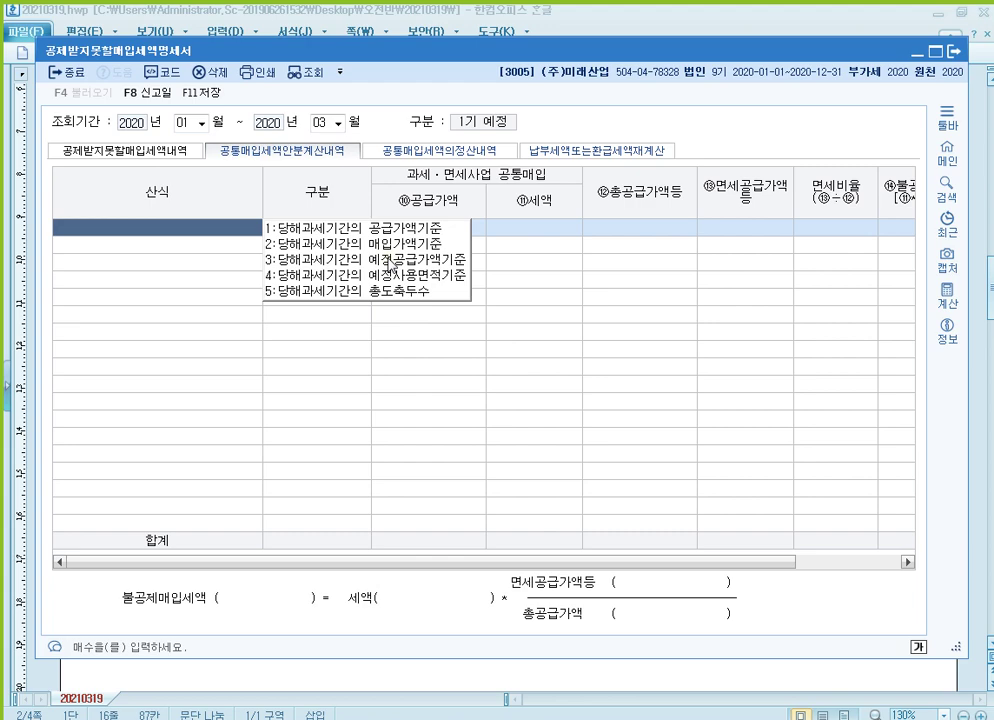
click(610, 718)
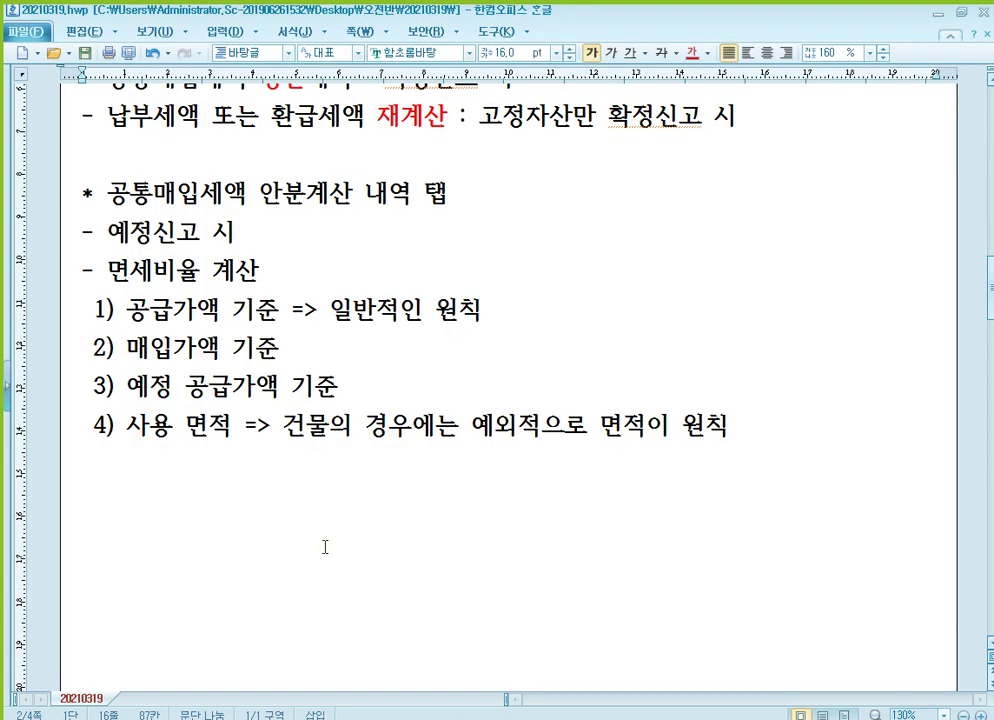
click(149, 488)
key(Return)
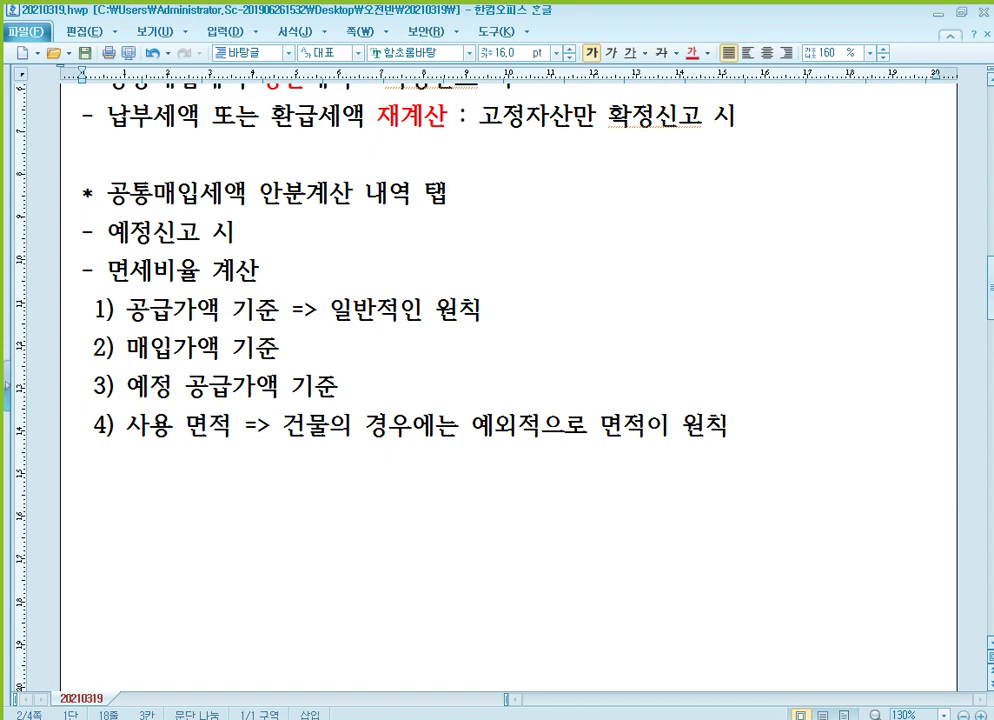
text(* 당기 매입분)
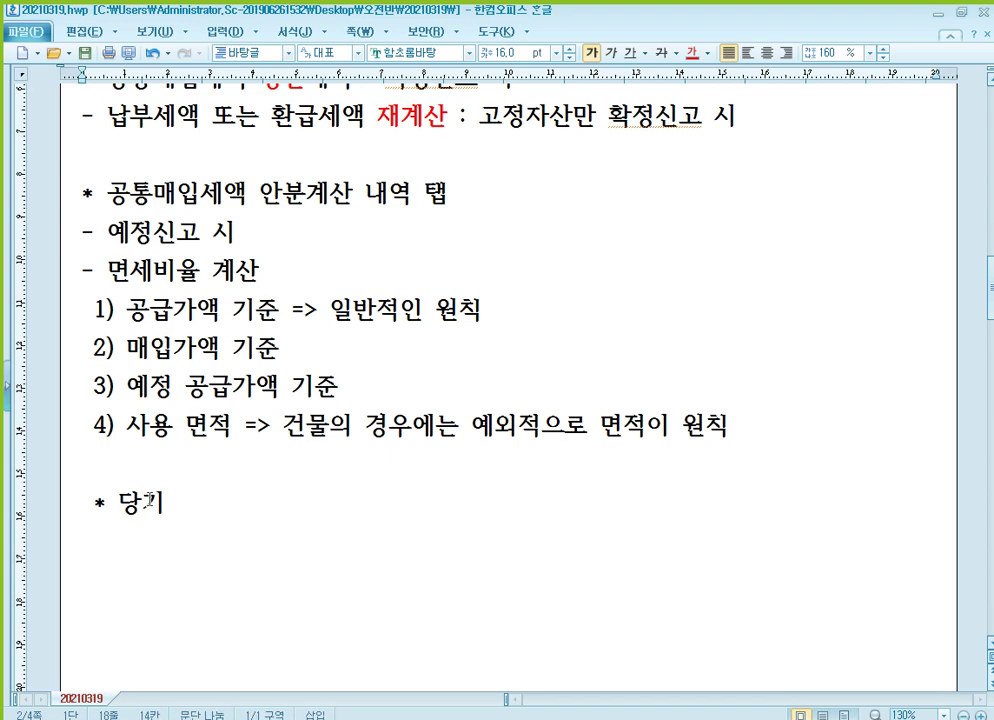
text(을 당기 매각)
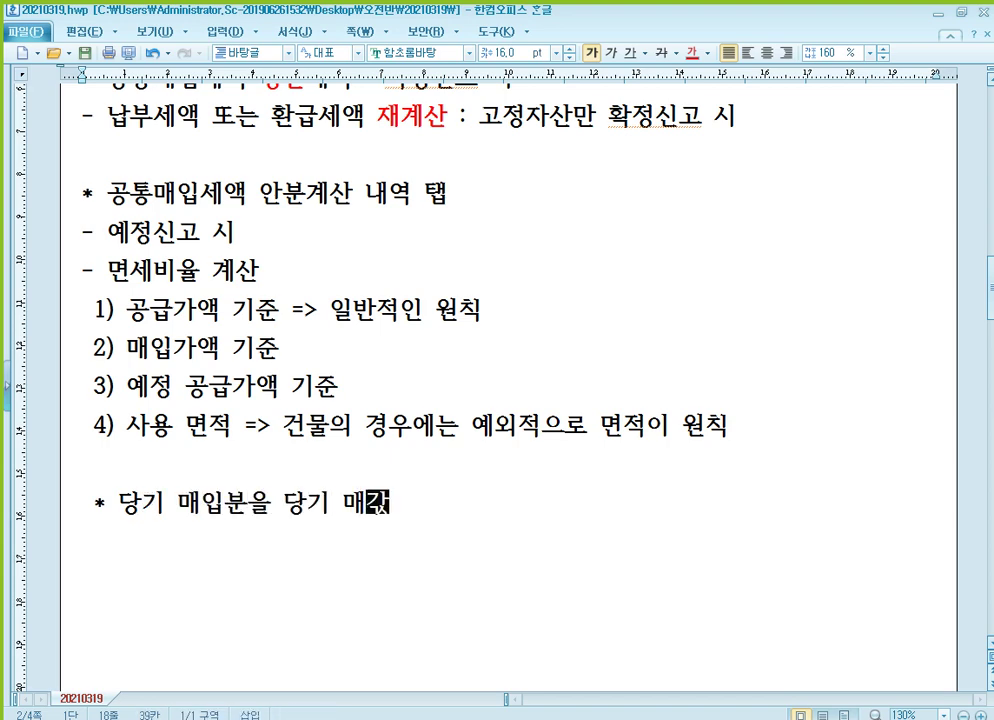
text(시)
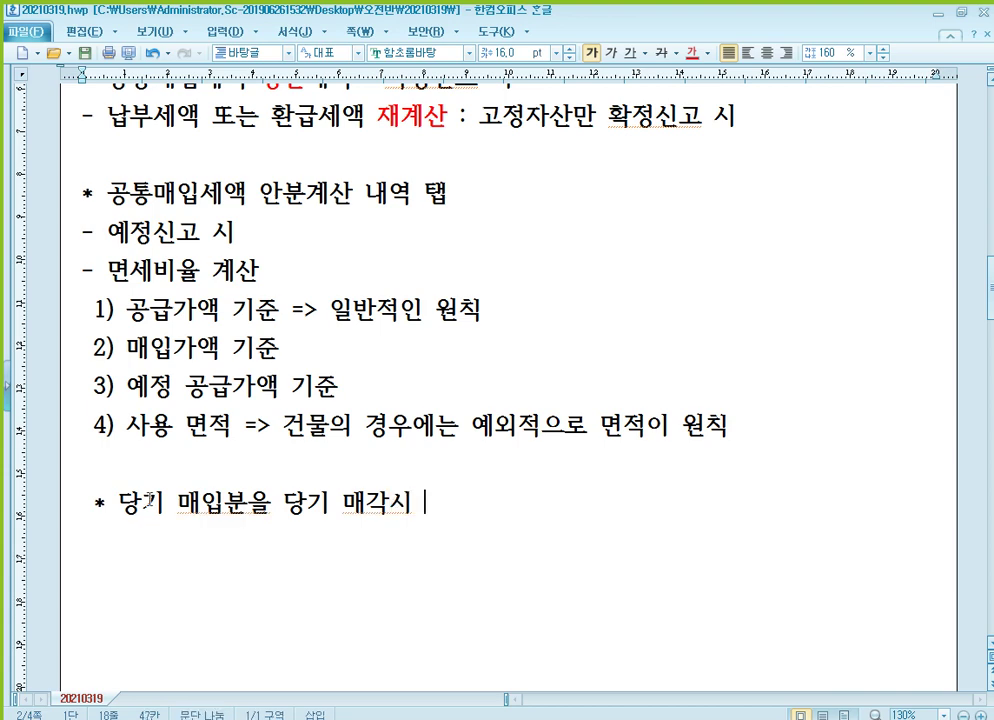
text( 직전 맞)
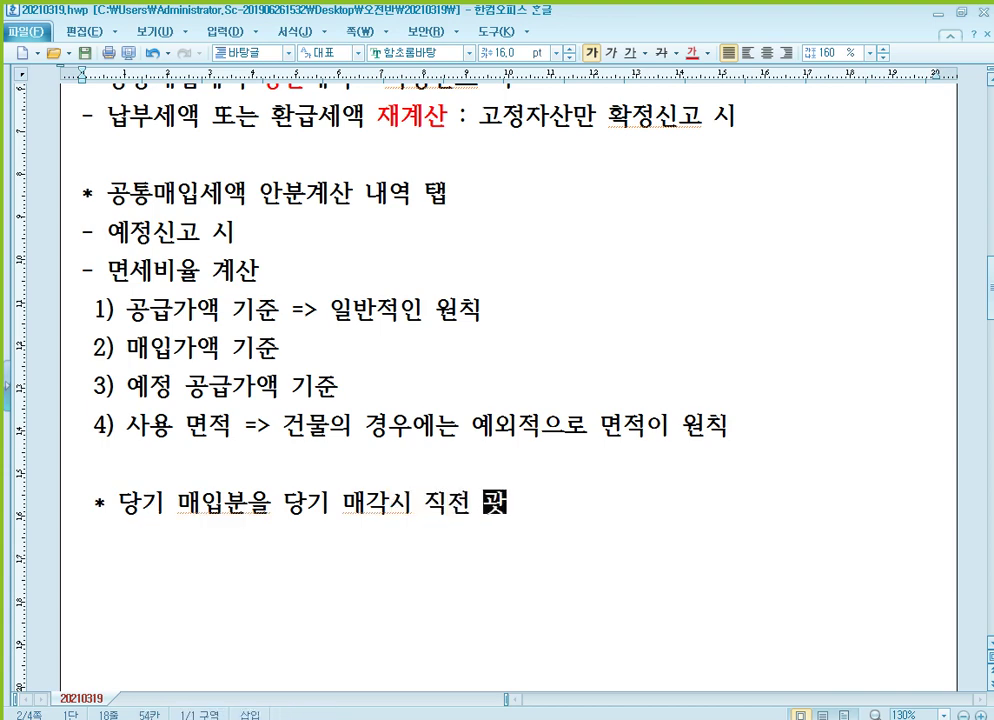
key(BackSpace)
text(과세기간 공)
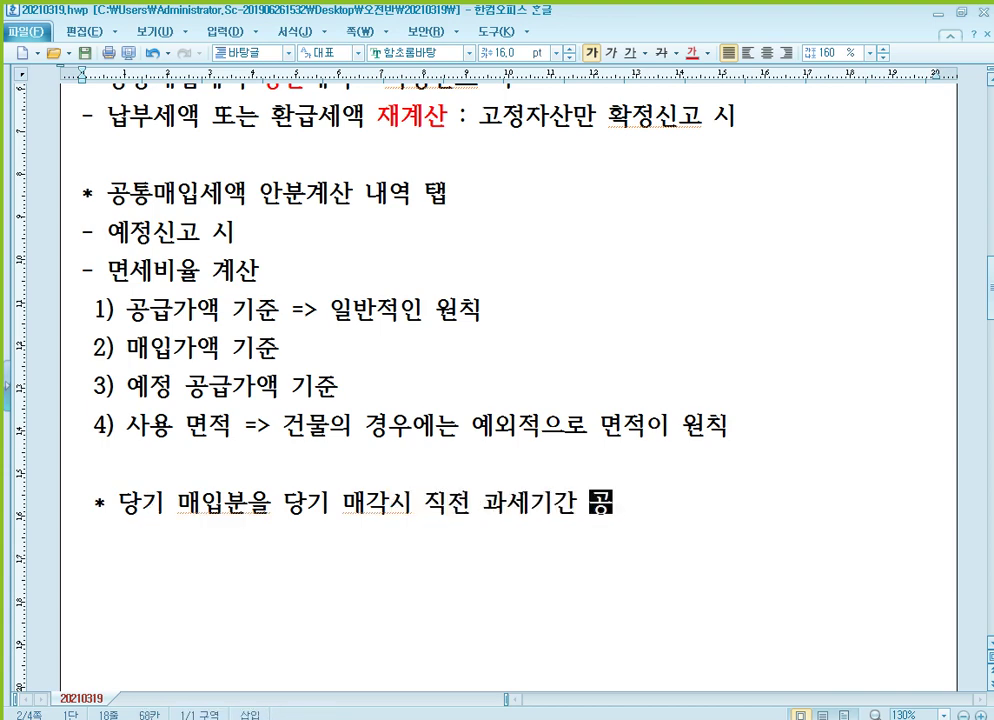
text(급가액으로 면)
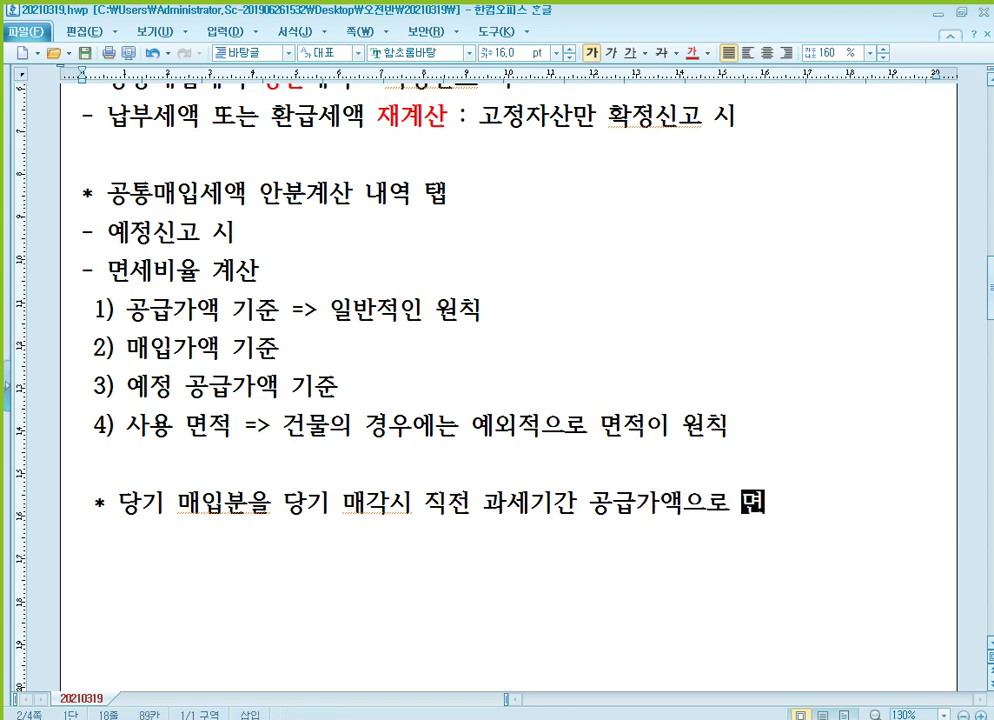
text(세비율 산출)
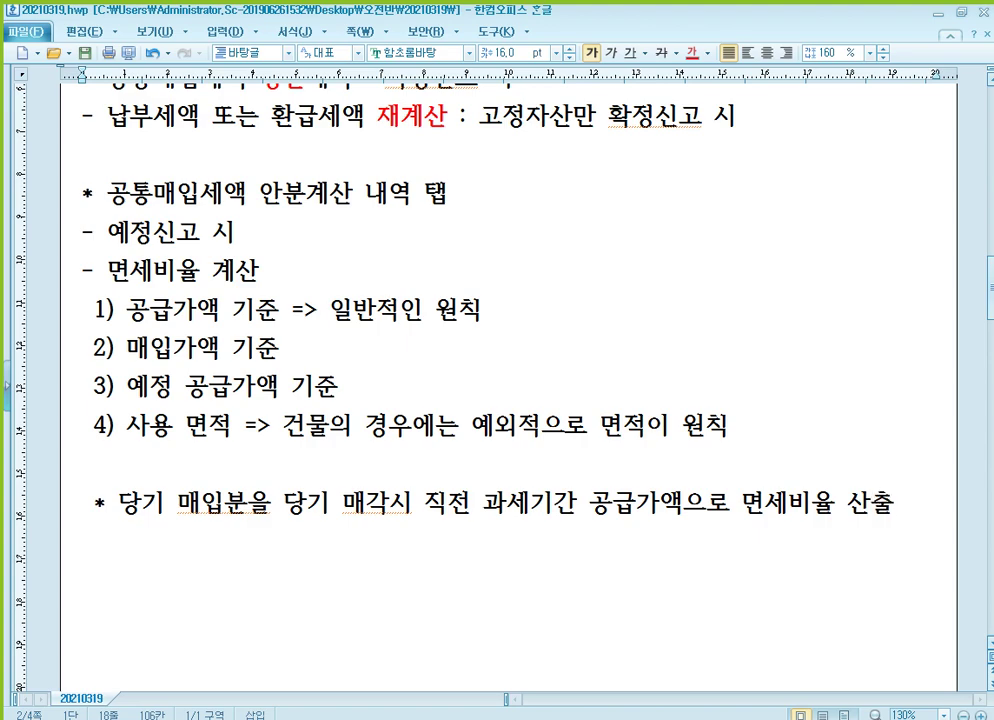
key(shift+Left)
key(Return)
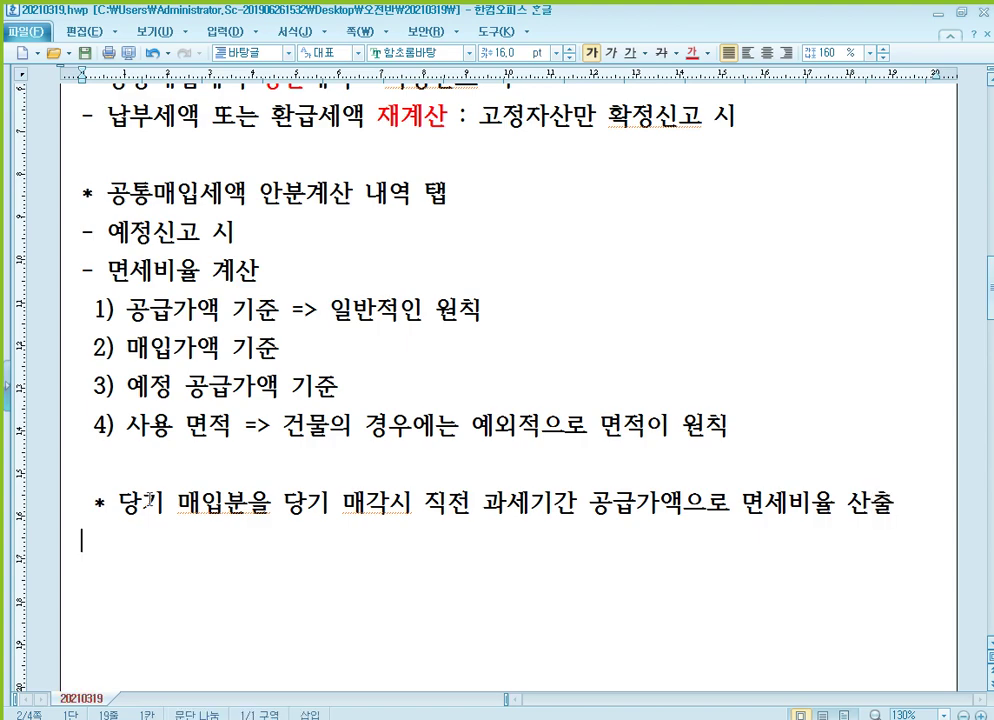
Add the heading "* 산식" after a blank line and begin its formula with "공통매입세액" two lines below
scroll(444, 476, down, 2)
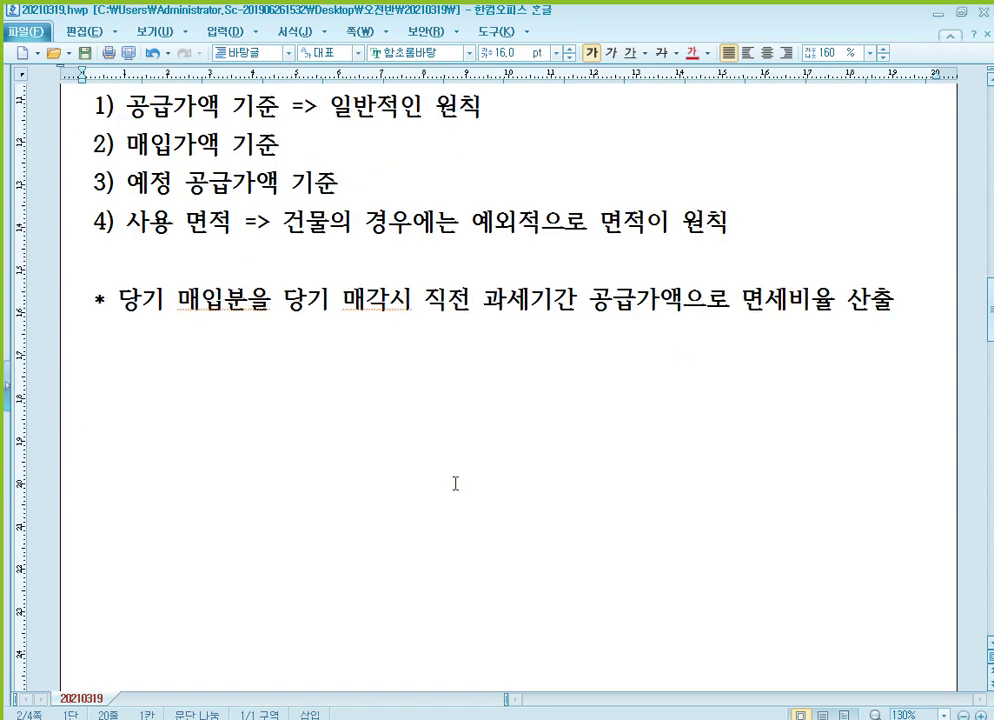
text(* 산식)
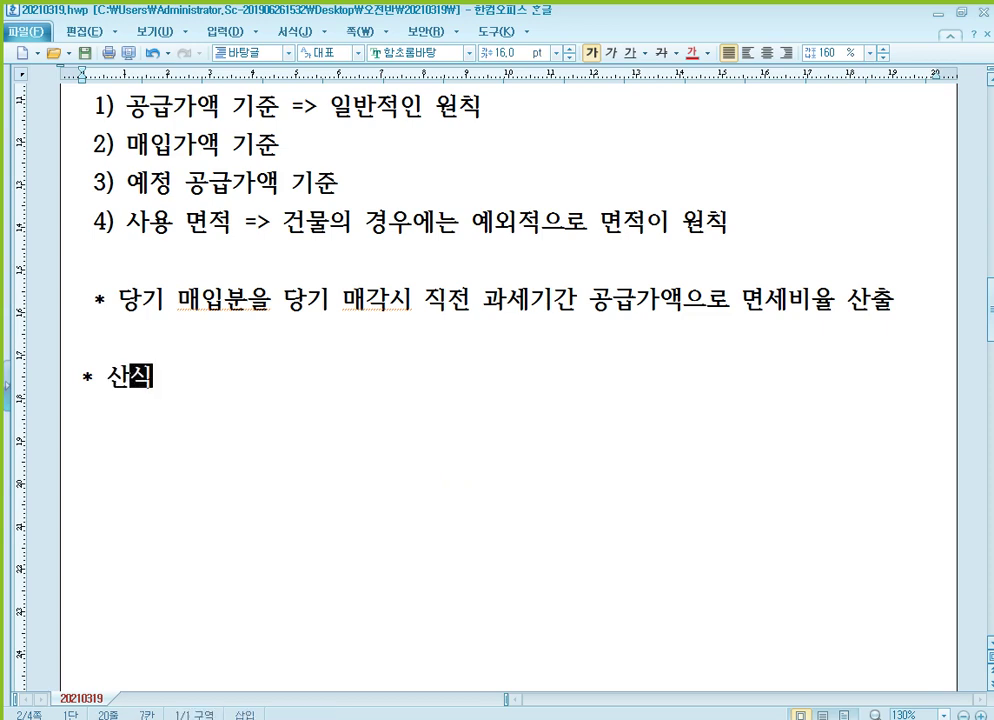
key(Return)
key(Return)
text(공통매입)
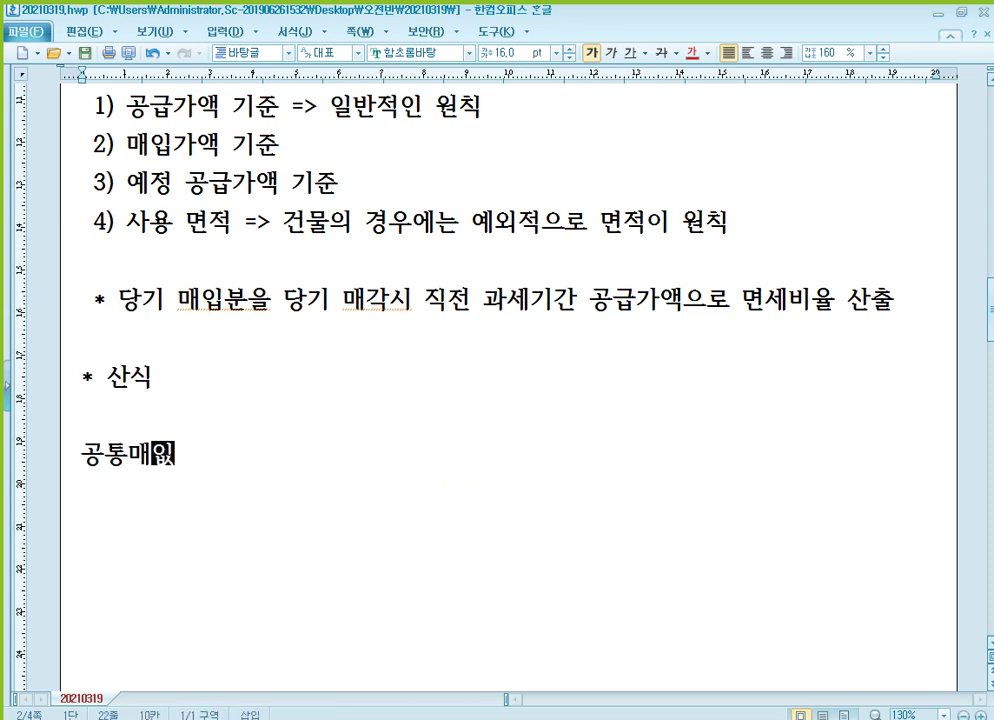
text(세액)
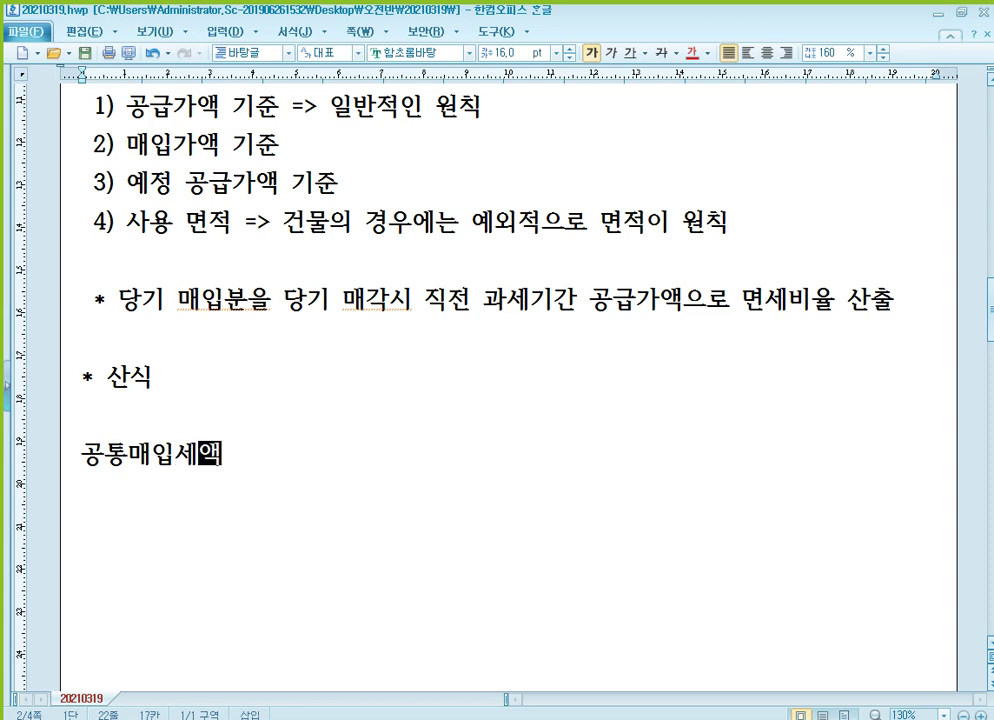
key(Hangul)
key(shift+Left)
Add a "[참고]" heading below 공통매입세액, leaving three blank lines between them
key(Return)
key(Return)
key(Return)
key(Return)
key(Return)
key(Return)
key(Return)
key(Return)
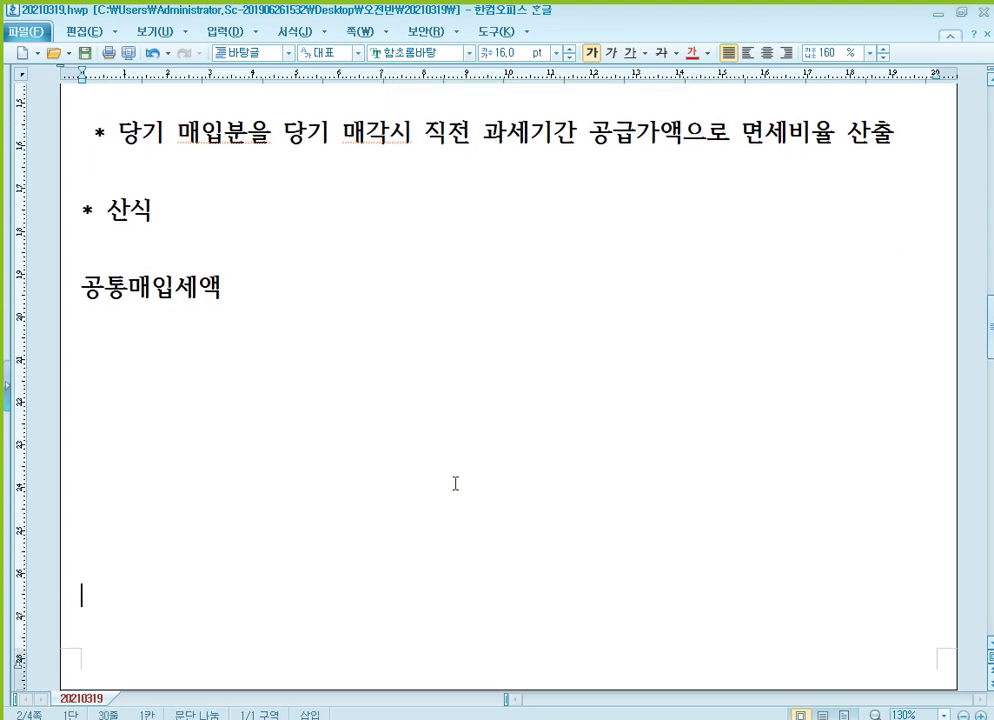
key(BackSpace)
key(BackSpace)
key(BackSpace)
key(BackSpace)
text([참고])
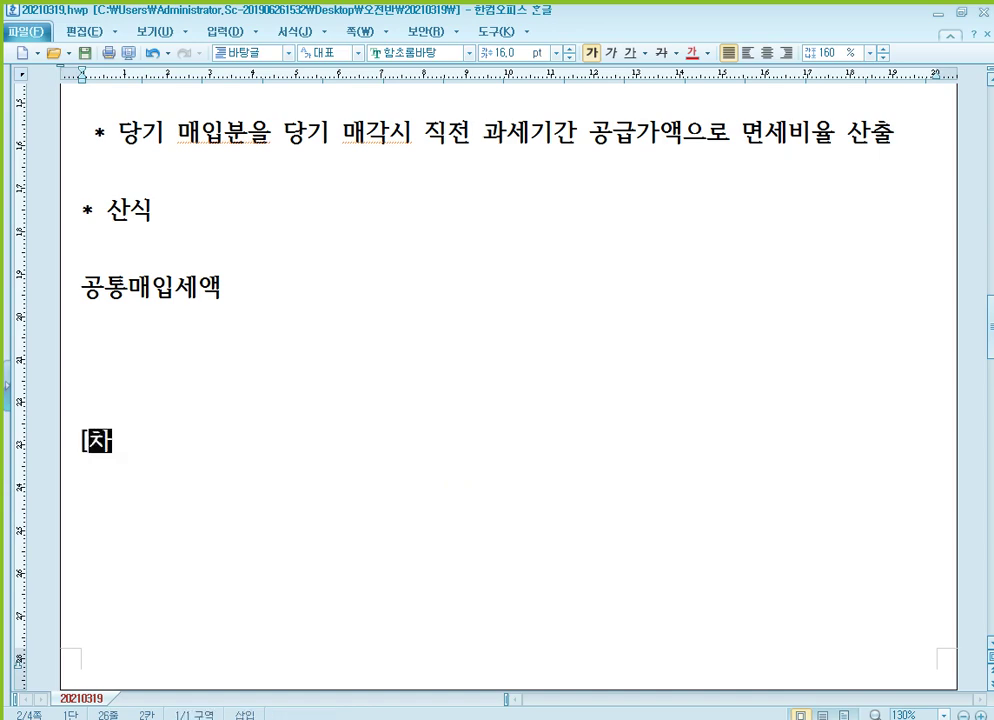
key(Return)
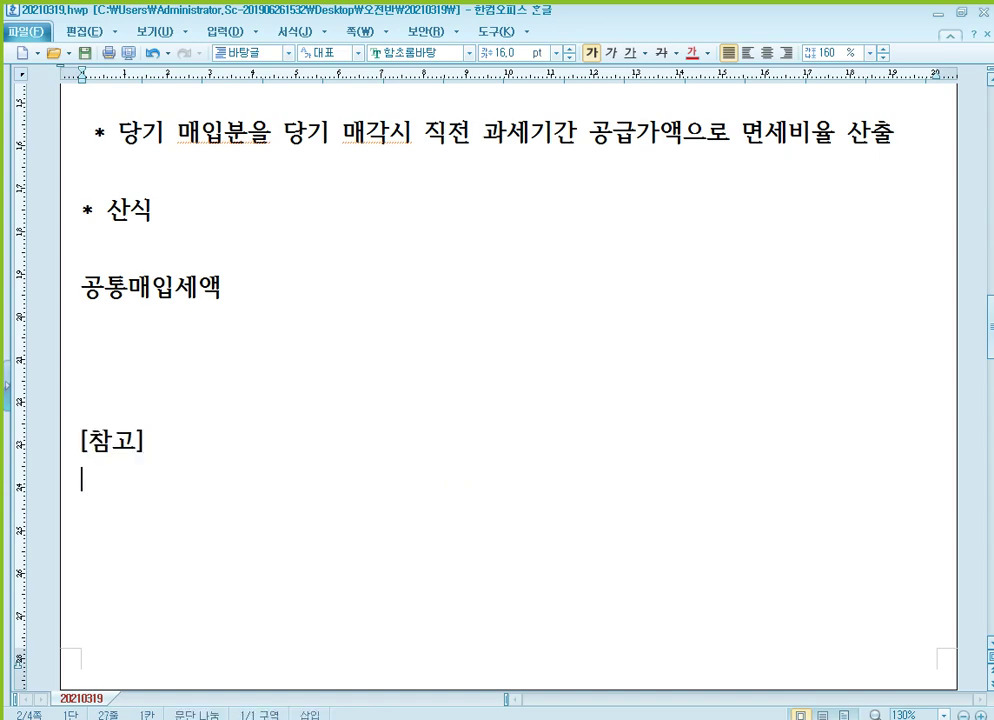
Add the dash item "- 과세사업 사용분 : 매입세액 공제 O" under the [참고] heading
text(- 과세사업 사요)
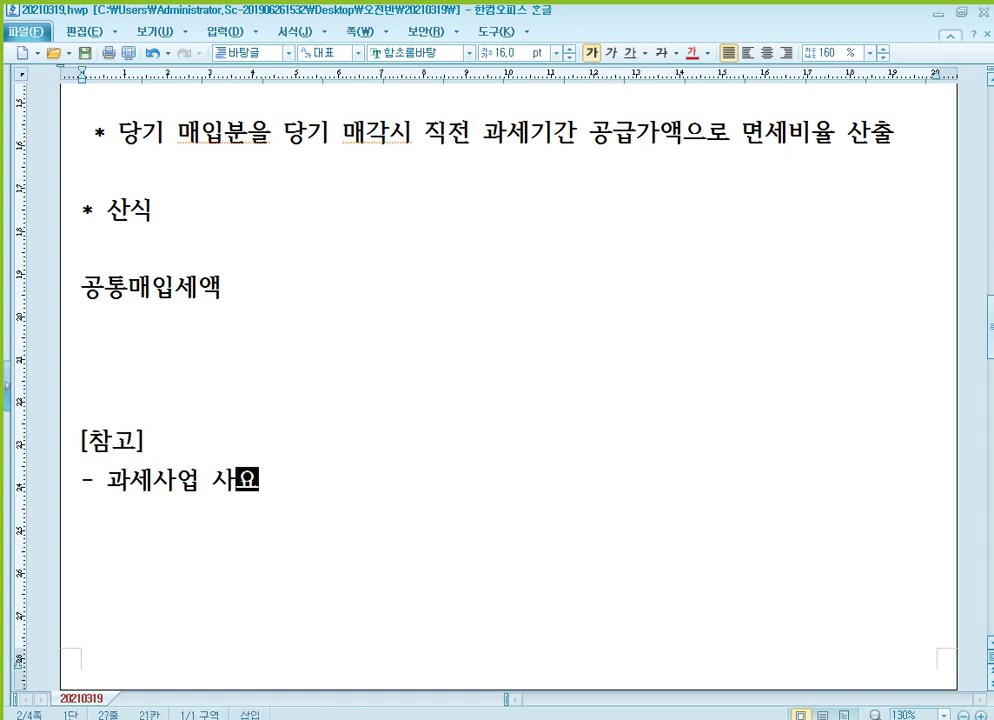
text(ㅇ)
text( ㅂ)
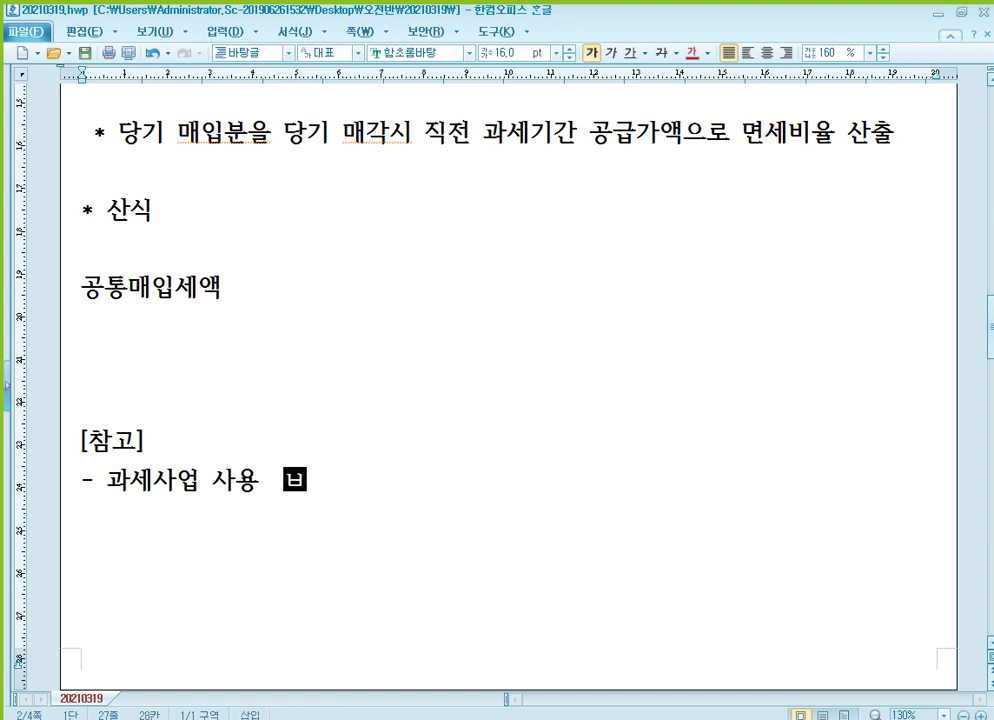
key(BackSpace)
text(분 :)
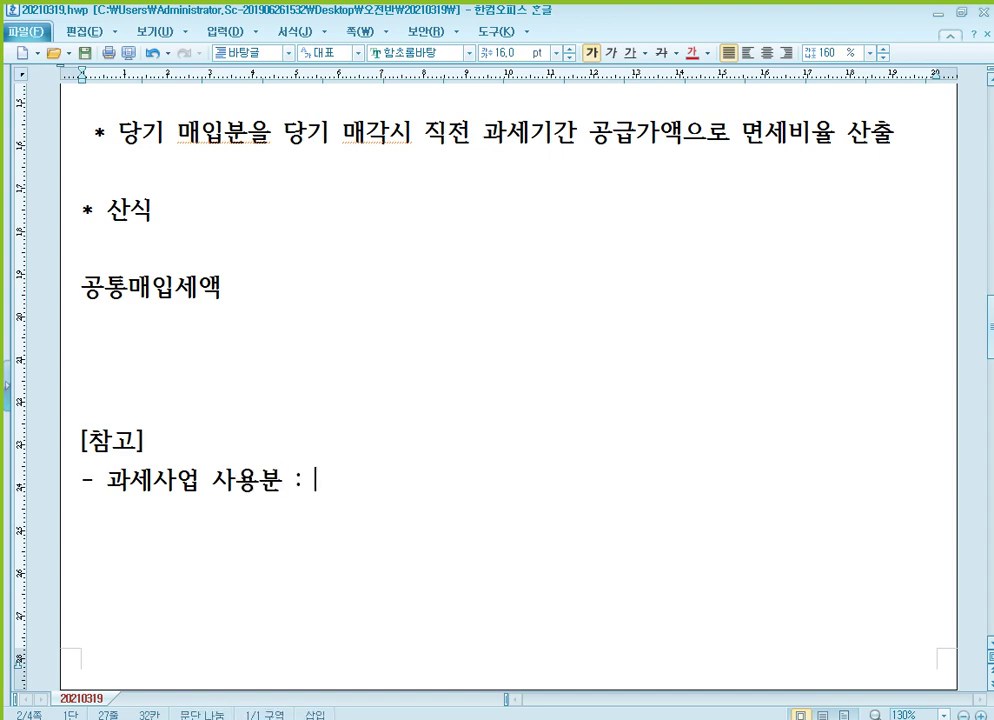
text( 매입세액 공)
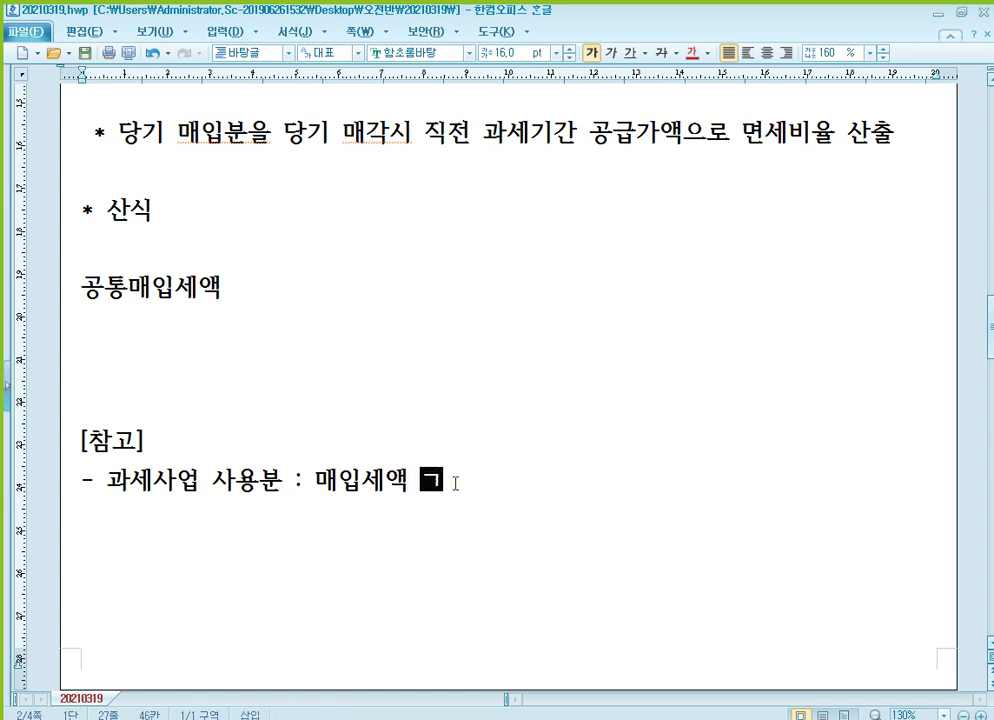
text(제 이)
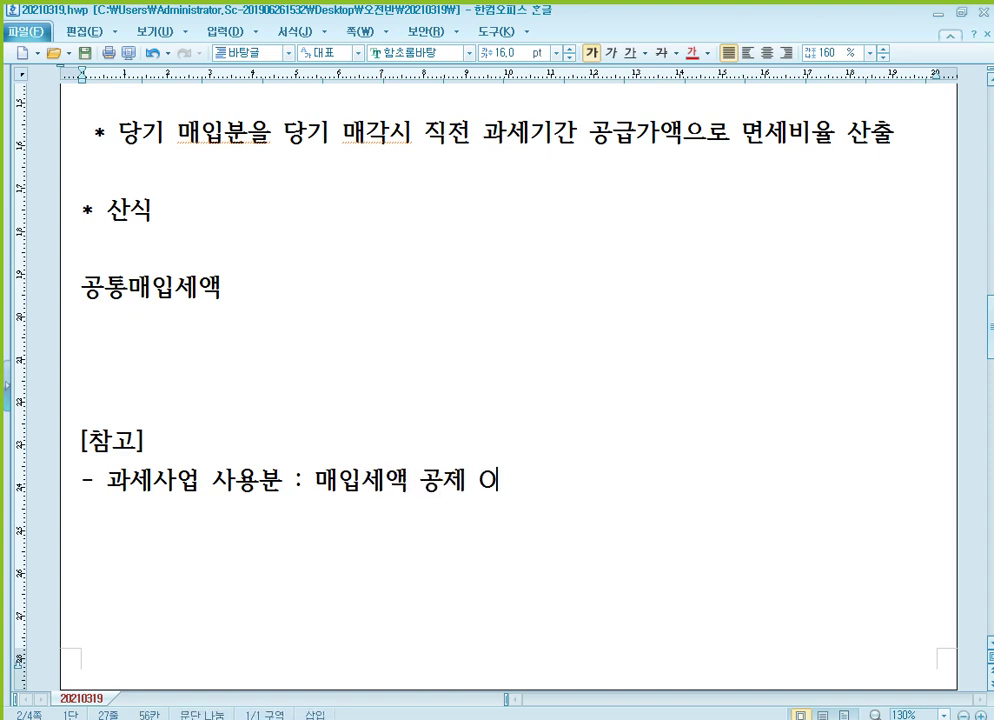
key(BackSpace)
Add a second [참고] item reading "- 면세사업 사용분 : 매입세액 공제 X"
key(Return)
text(- 면세)
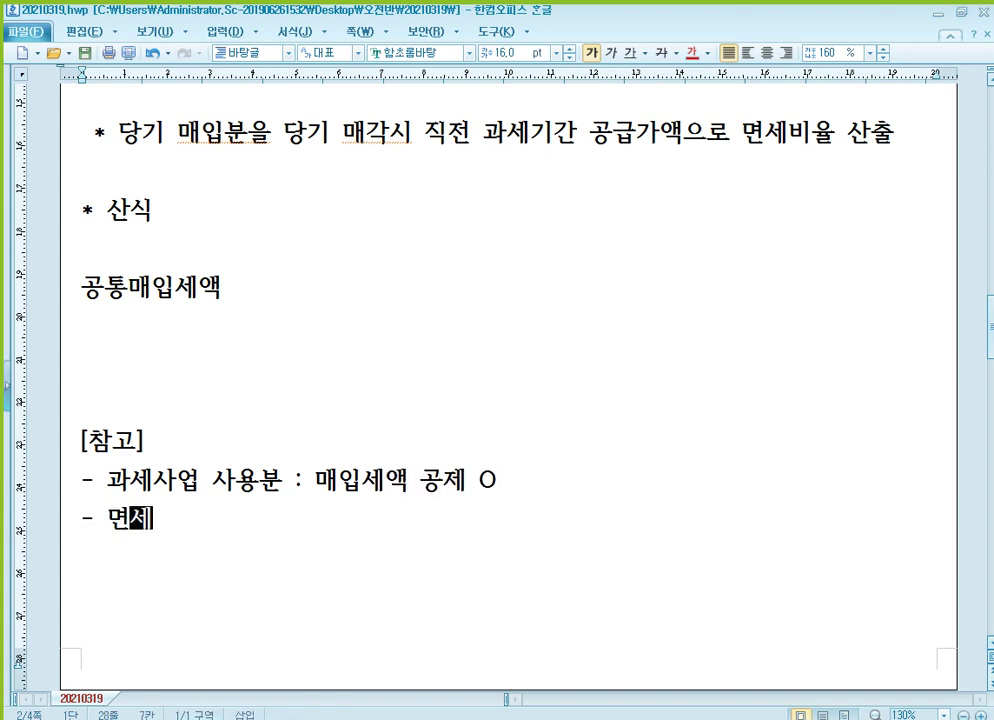
text(상업 사용분 )
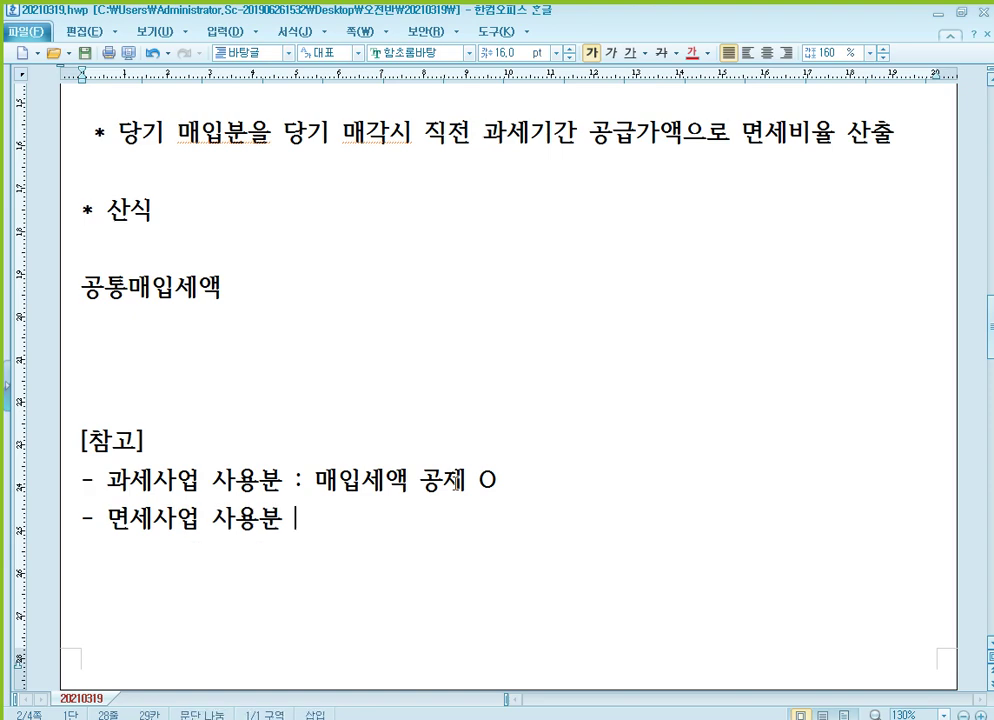
text(: 매입세액ㄱ)
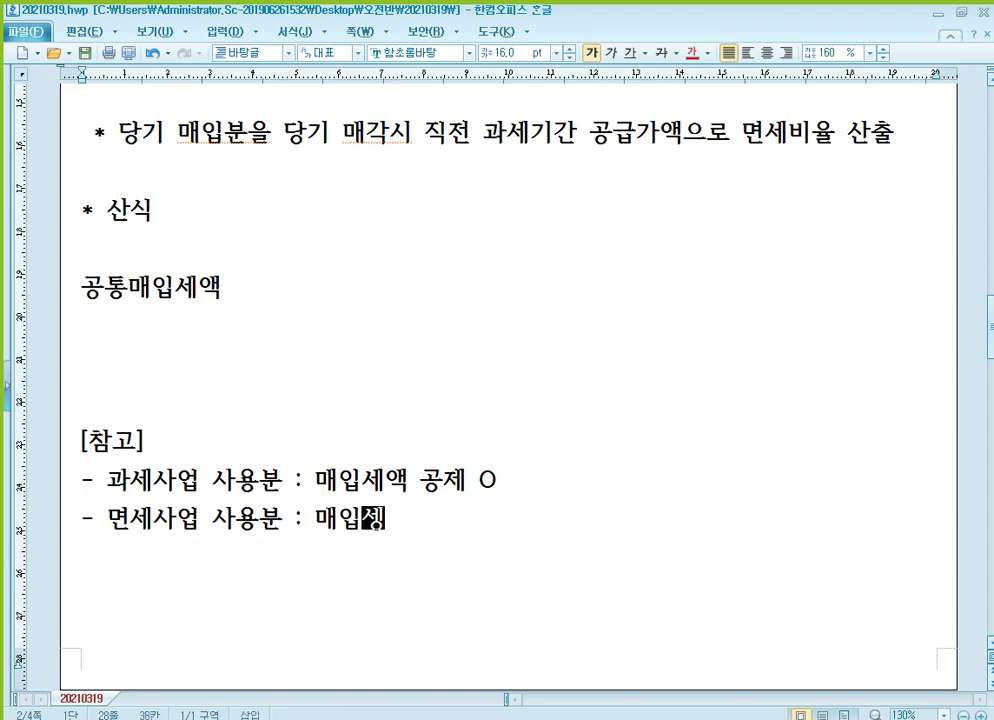
key(BackSpace)
text(공제 )
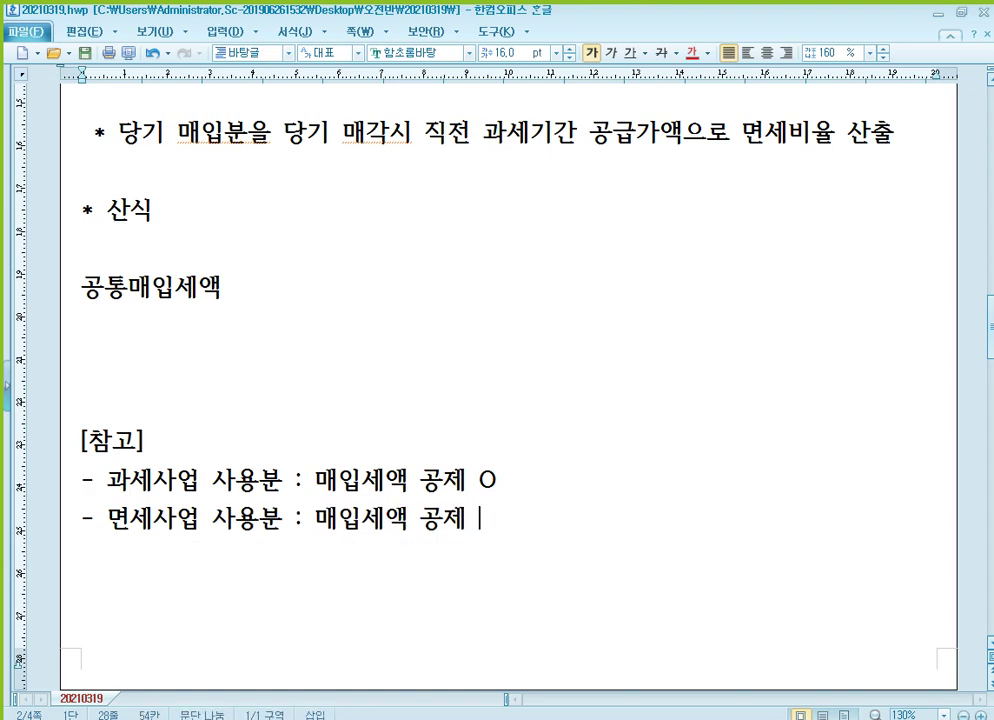
text(X)
Add a third [참고] item reading "- 과세,면세사업 공통사용분 : 안분계산"
key(Return)
text(- )
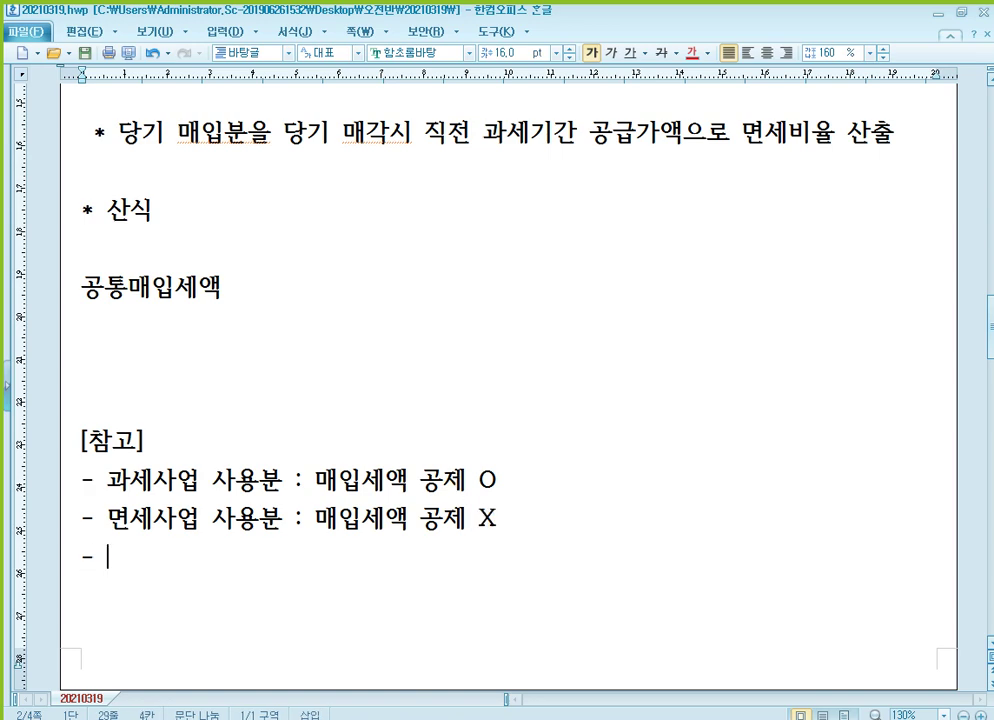
text(과세,면)
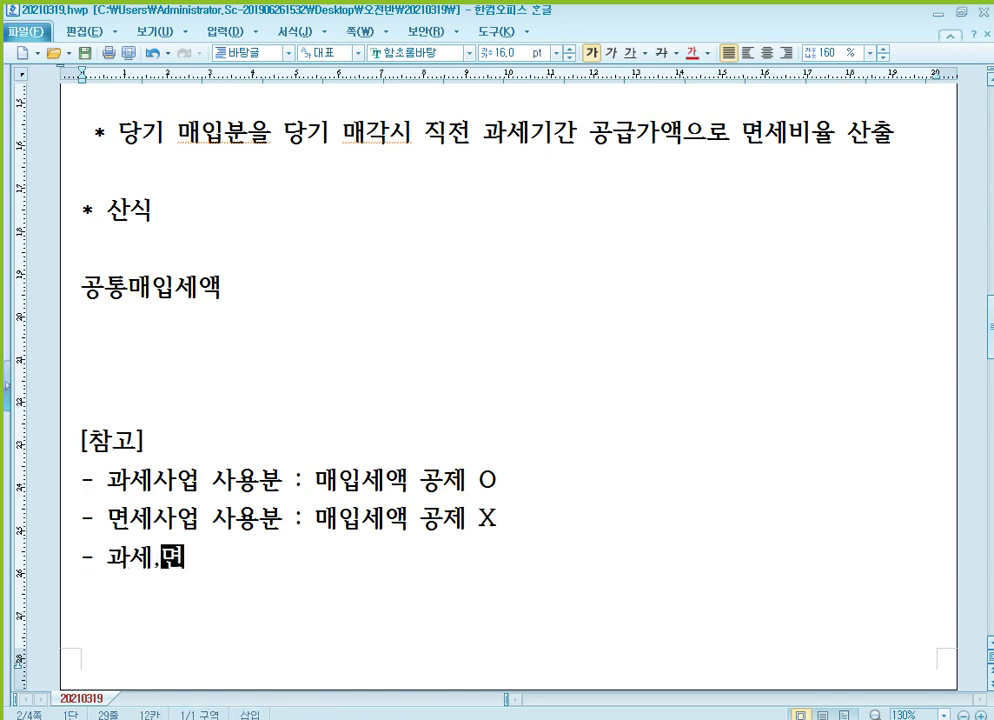
text(세사업 공토)
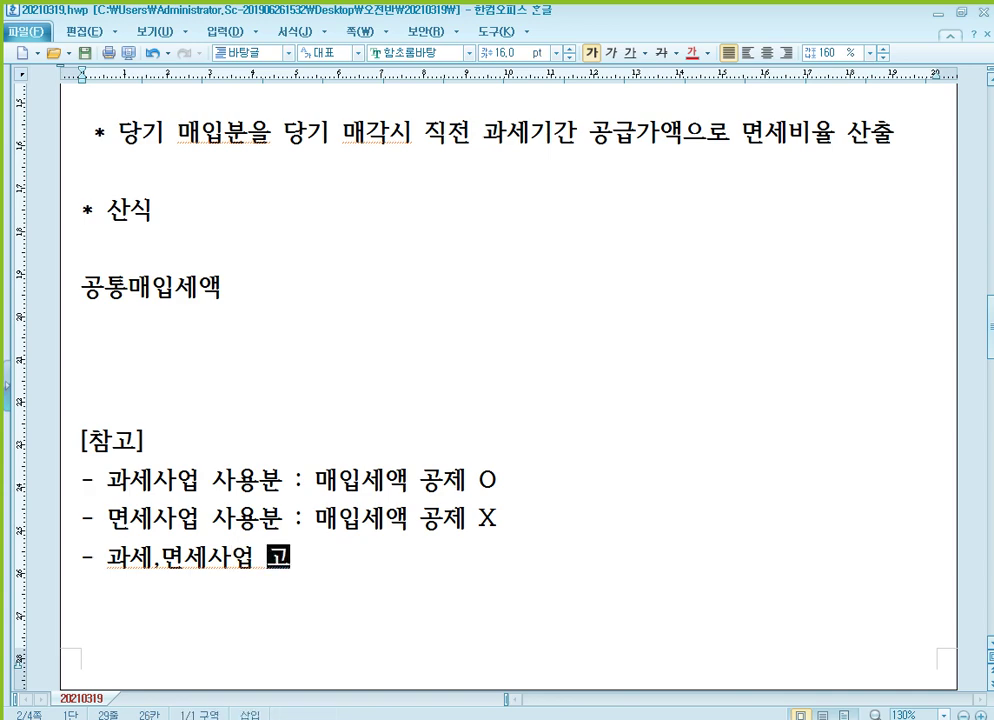
text(통사용분 :)
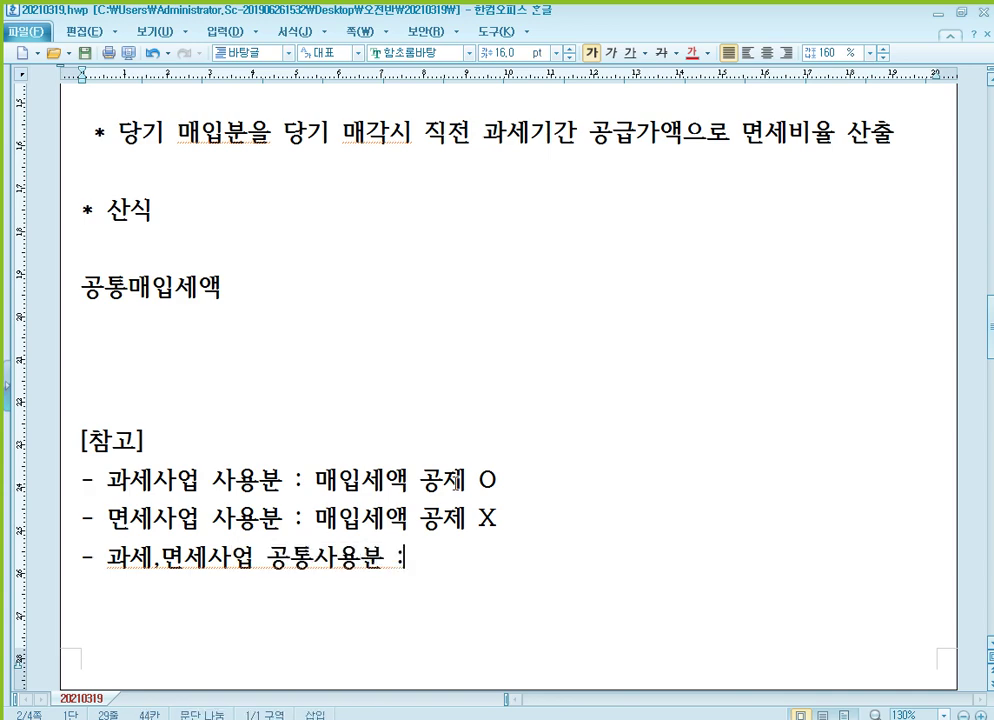
text( 아분계)
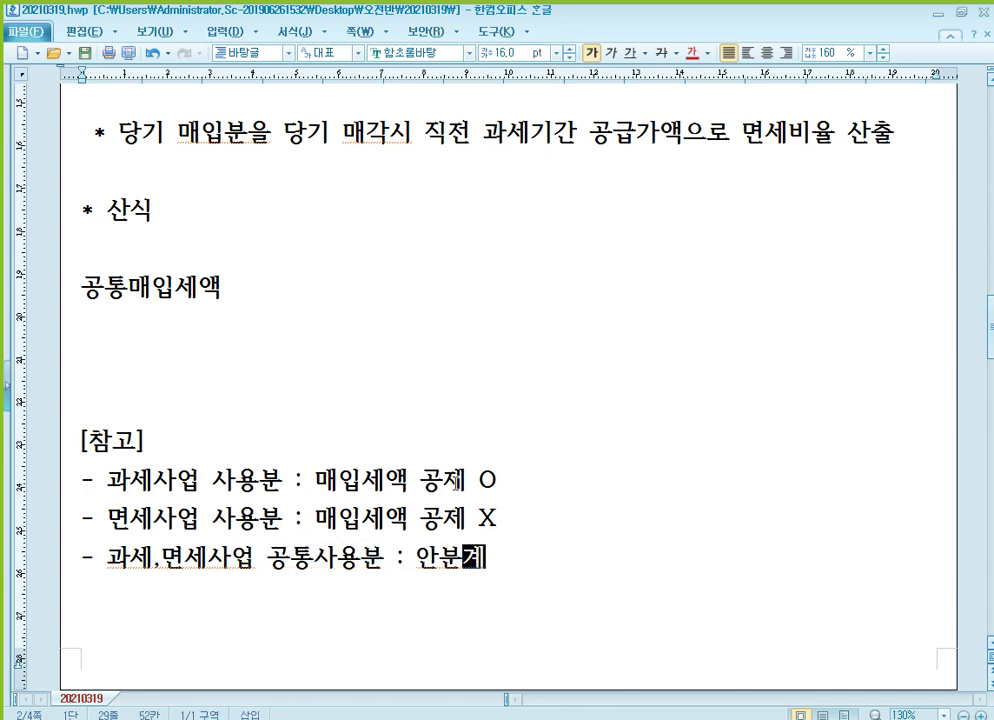
text(사산)
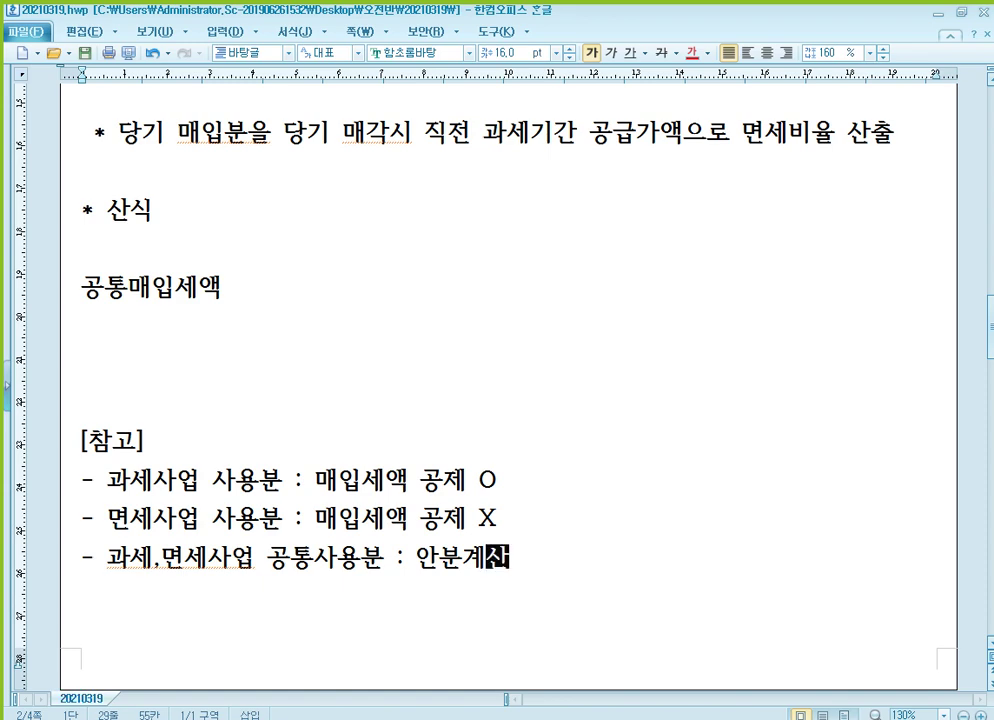
Extend the 산식 formula after 공통매입세액 with "X 면세비율"
click(177, 310)
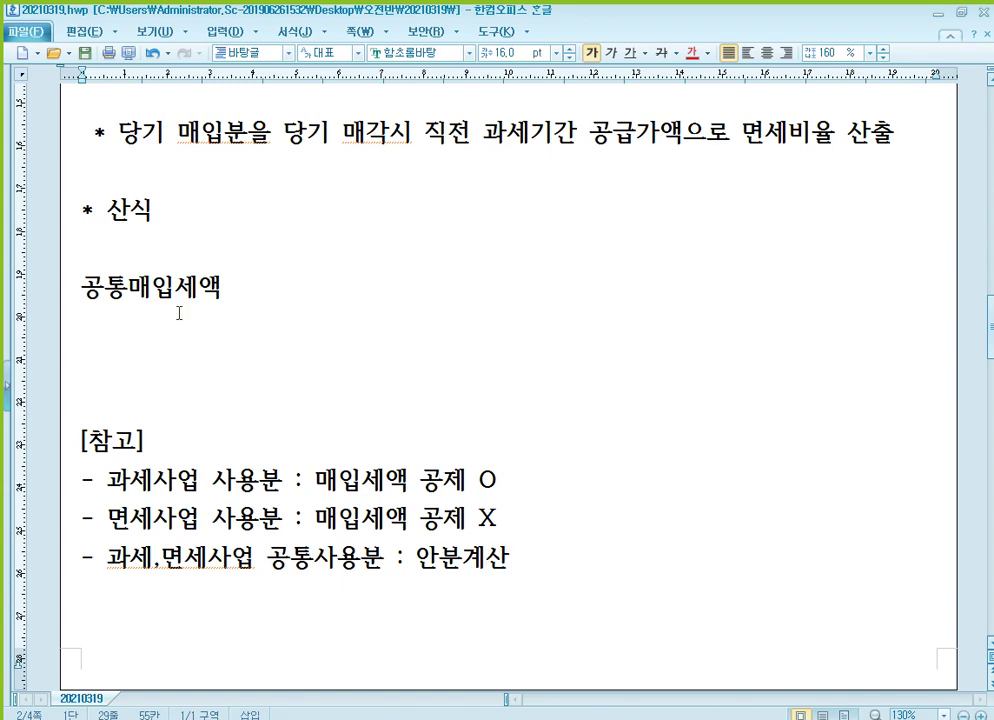
click(333, 558)
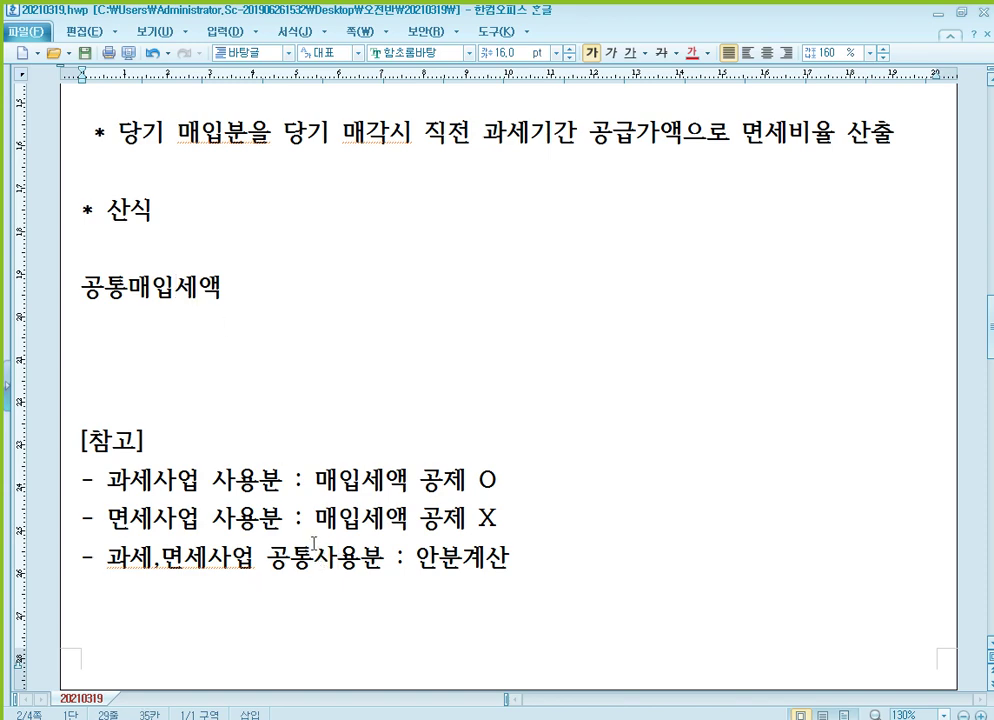
click(288, 296)
text(X)
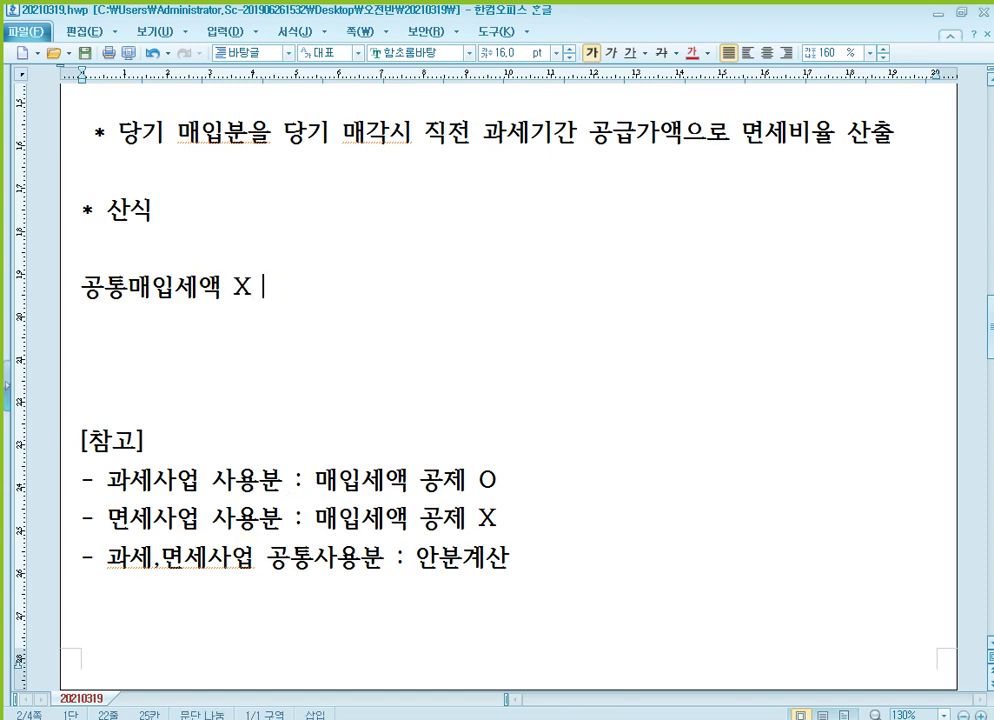
text( 면세비율)
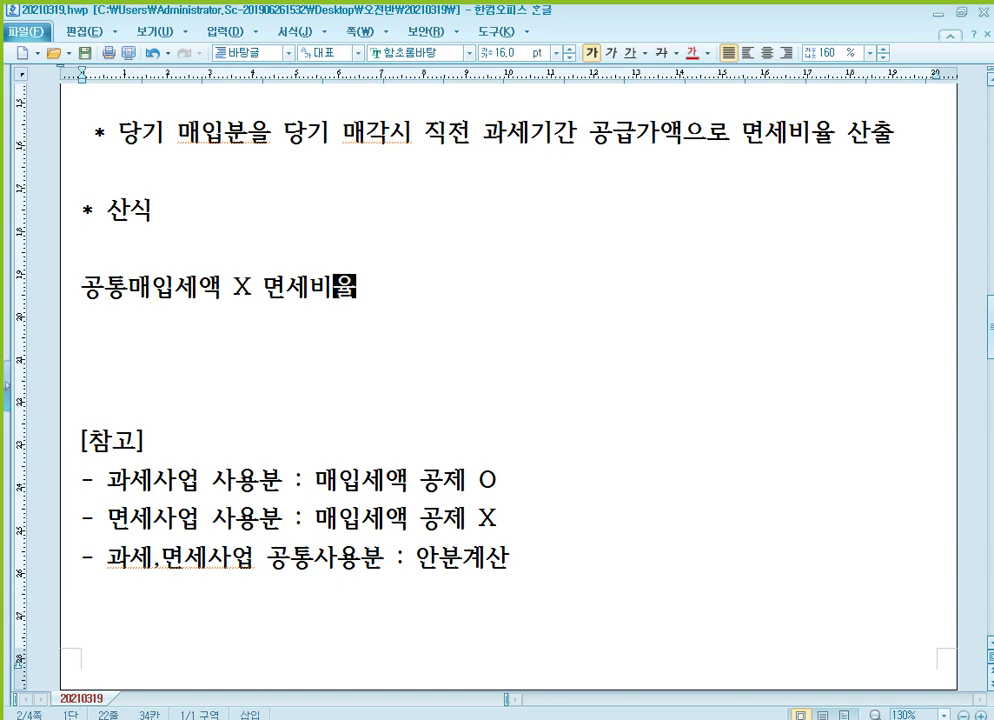
Complete the formula 공통매입세액 X 면세비율 with "= 예정신고기간 불공제세액"
text( =)
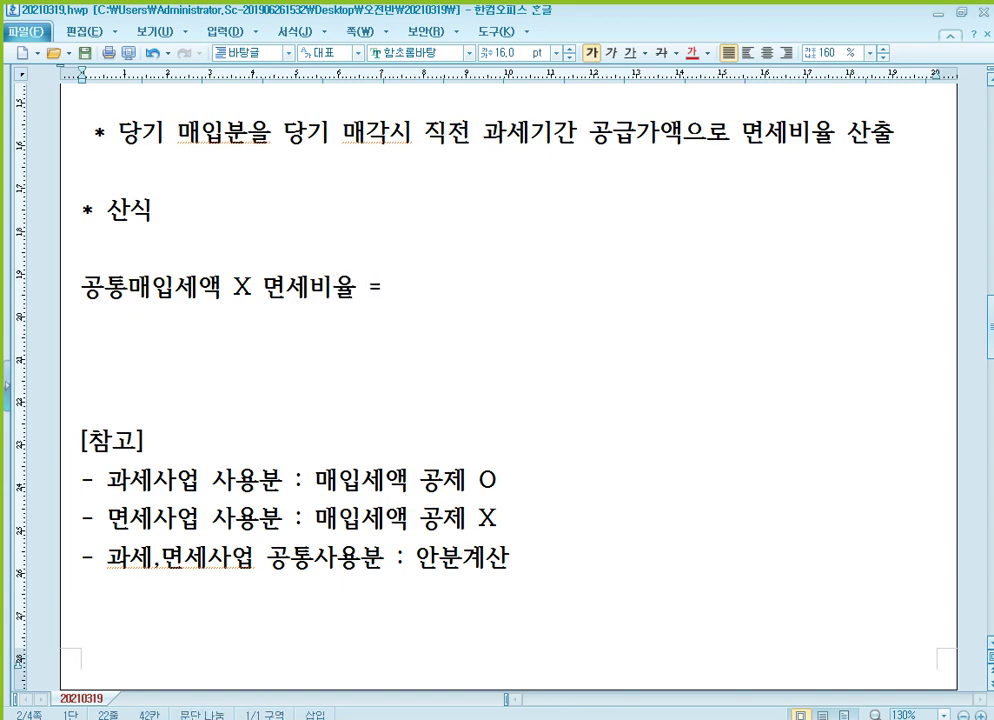
text( 예정신곡)
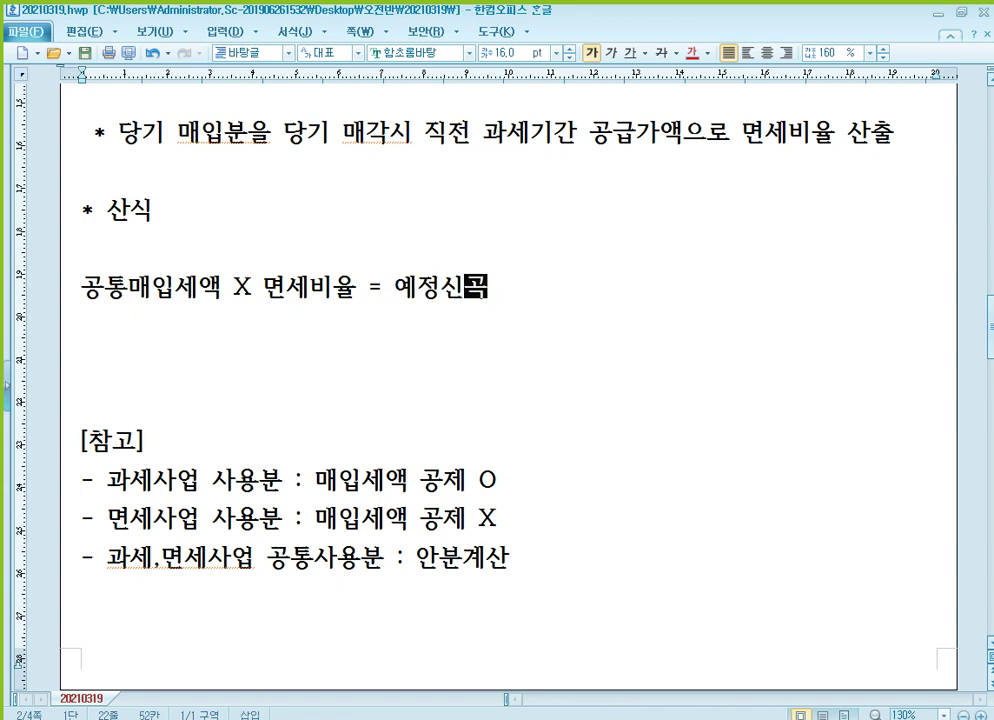
key(BackSpace)
key(BackSpace)
key(BackSpace)
text(기)
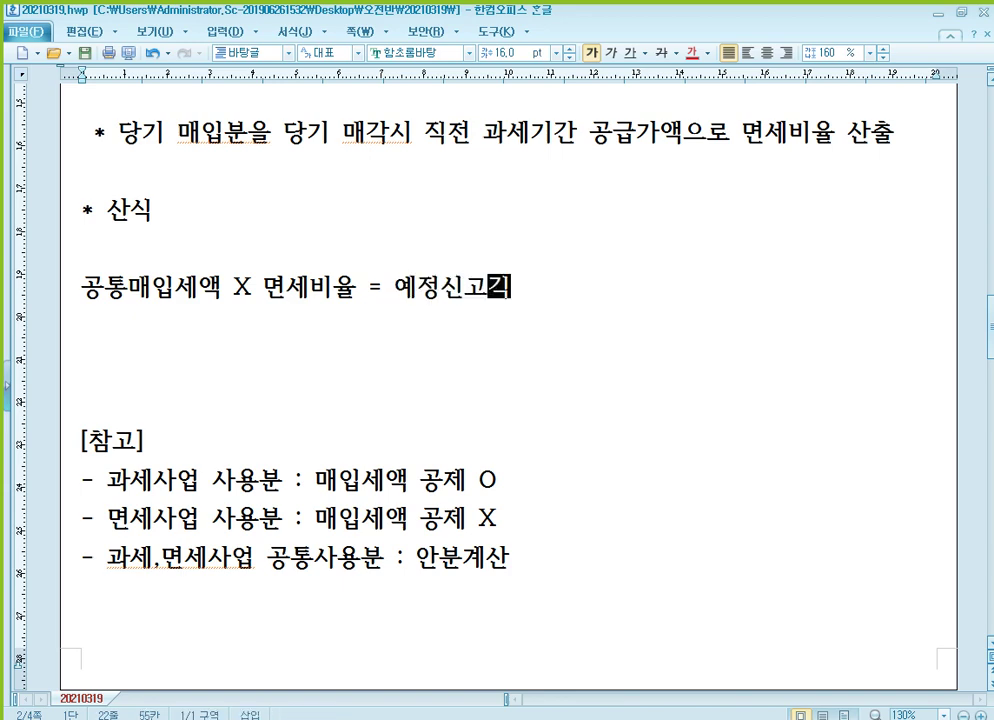
text(간 불공제세액)
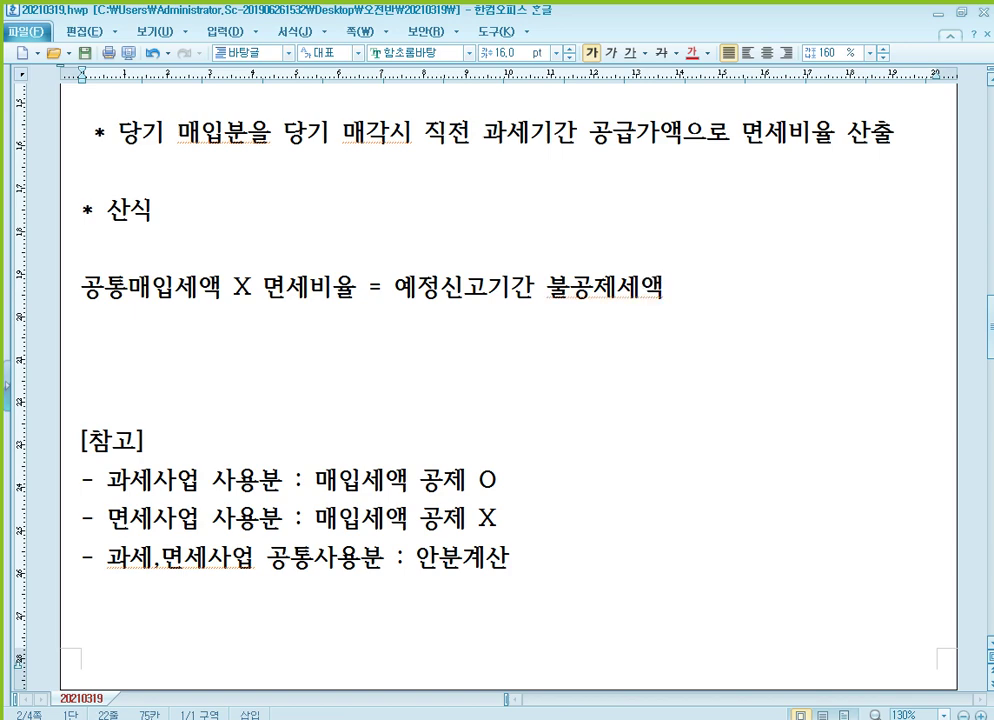
Add "부가가치세신고서 51번" on the line below the formula, aligned beneath 예정신고기간 불공제세액
key(Return)
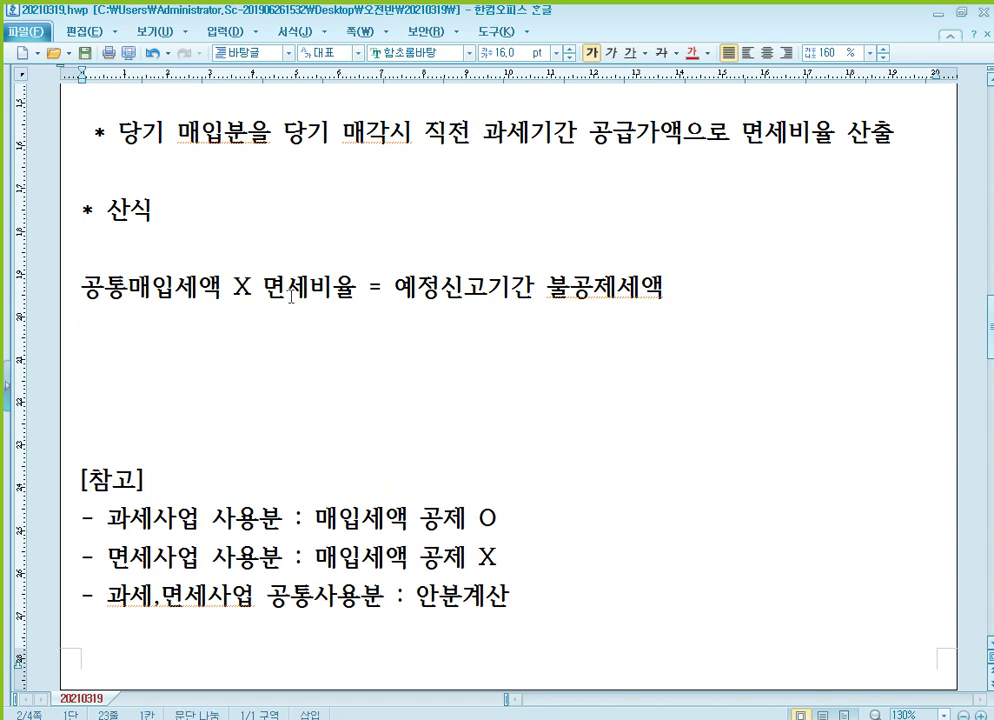
key(Delete)
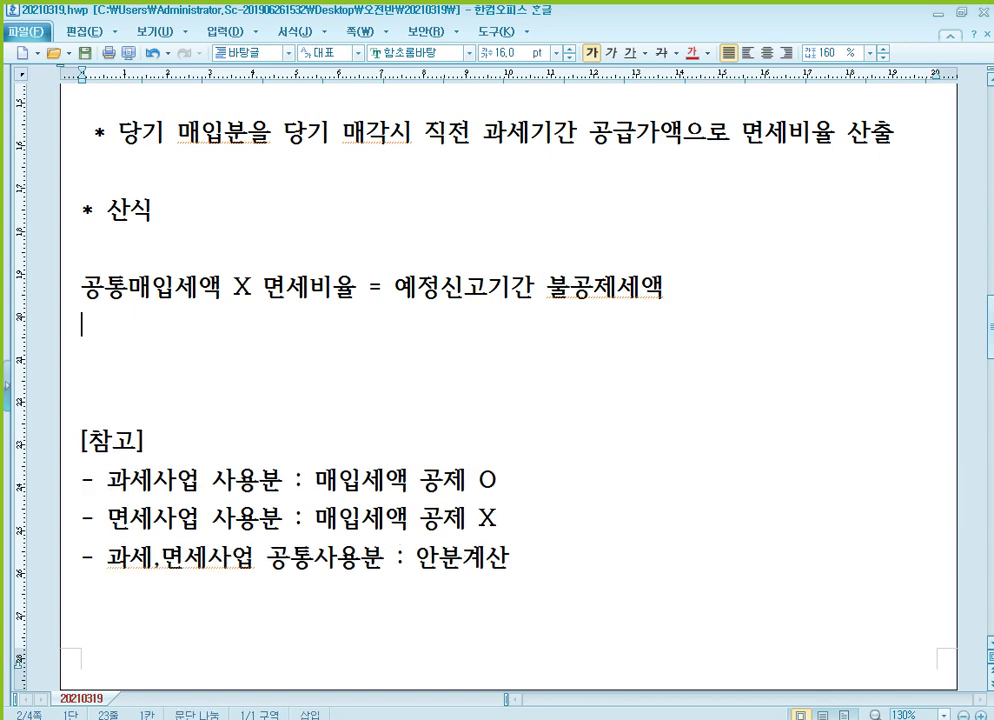
key(Up)
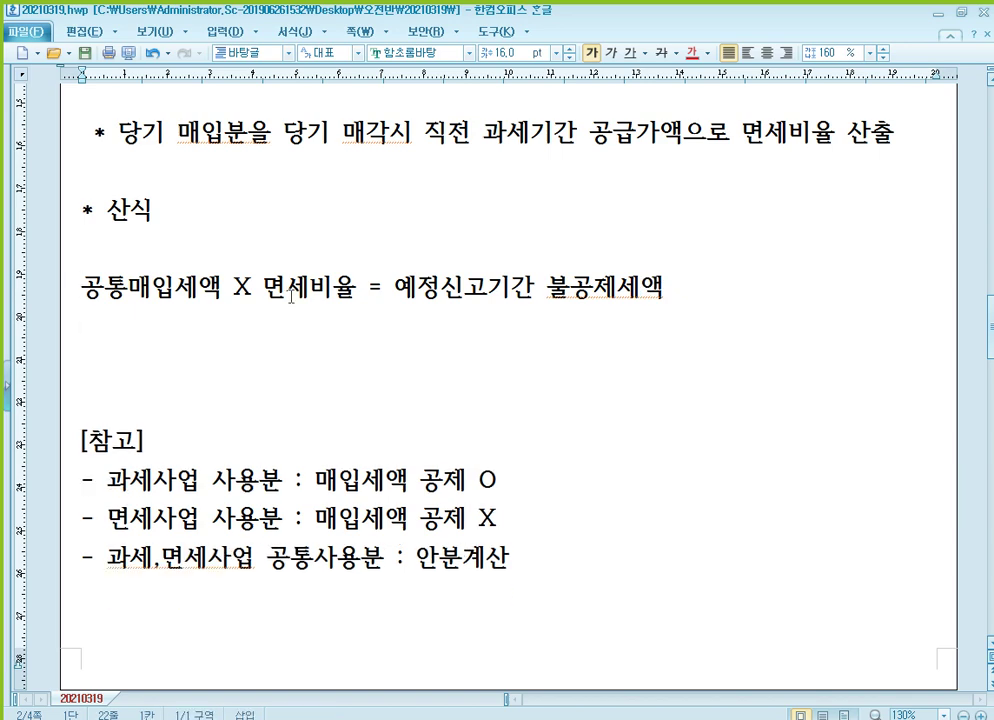
key(Down)
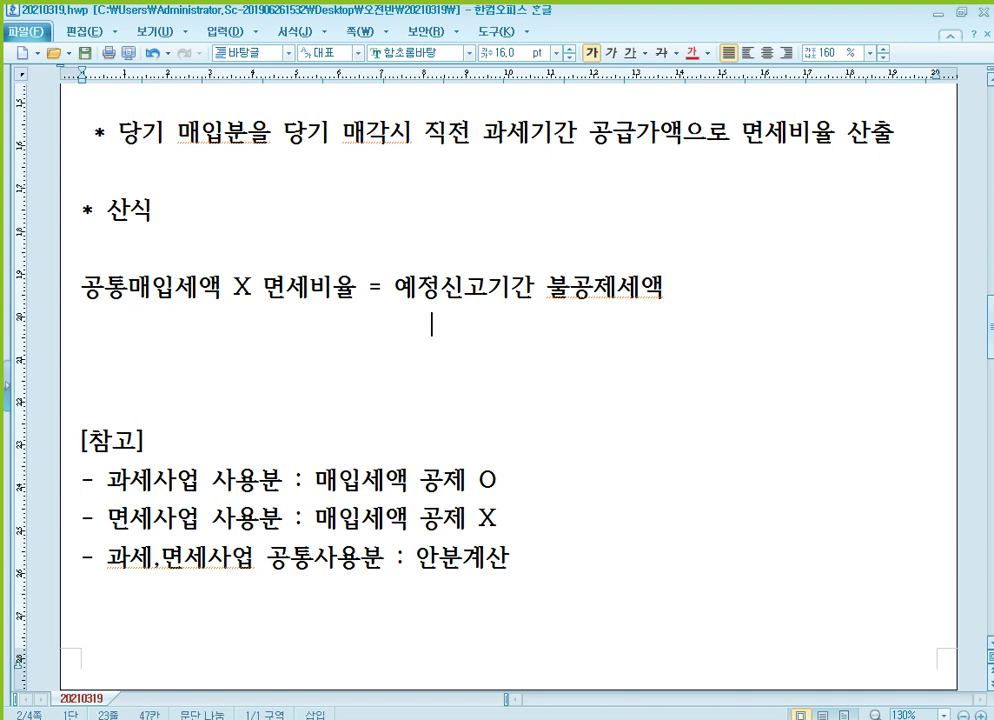
text(부가가치세신고서)
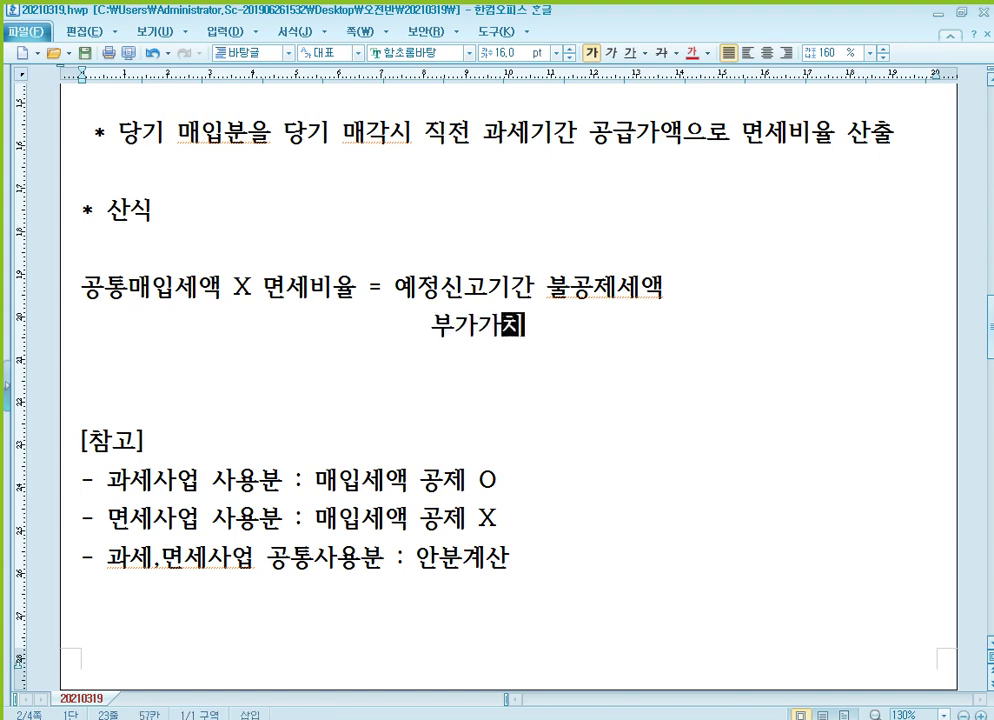
text( 51번)
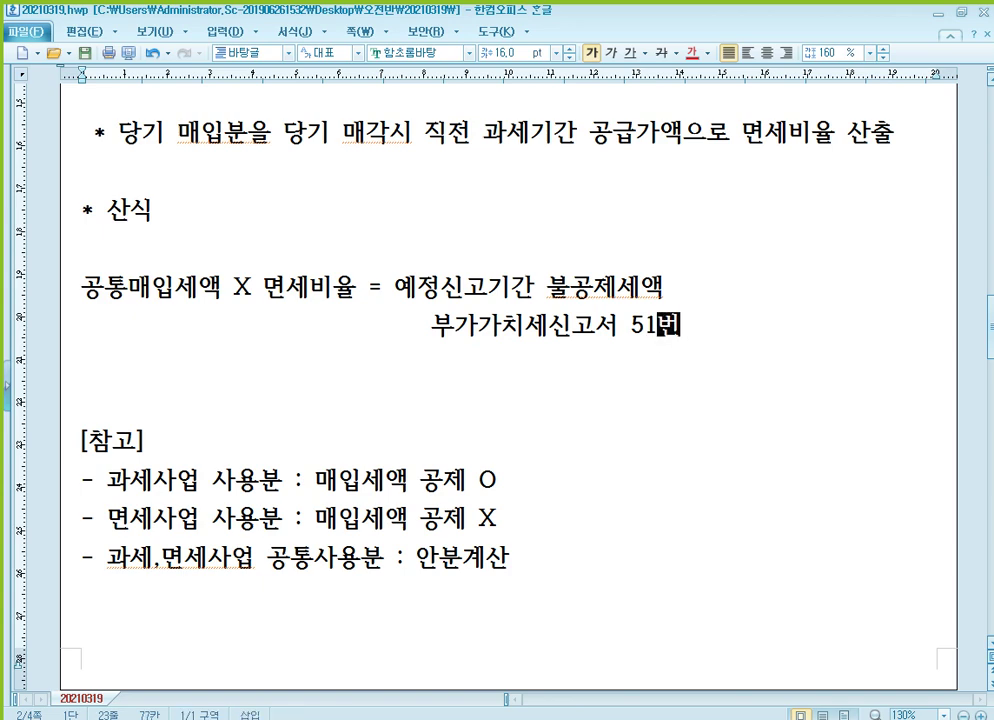
key(Home)
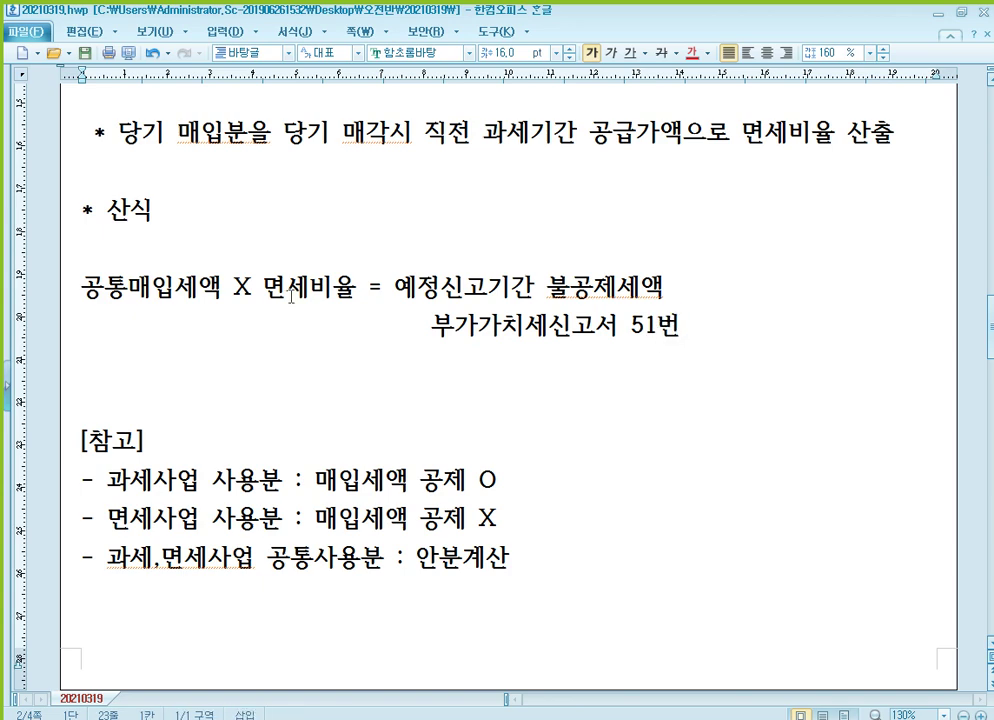
key(Delete)
key(Delete)
key(Delete)
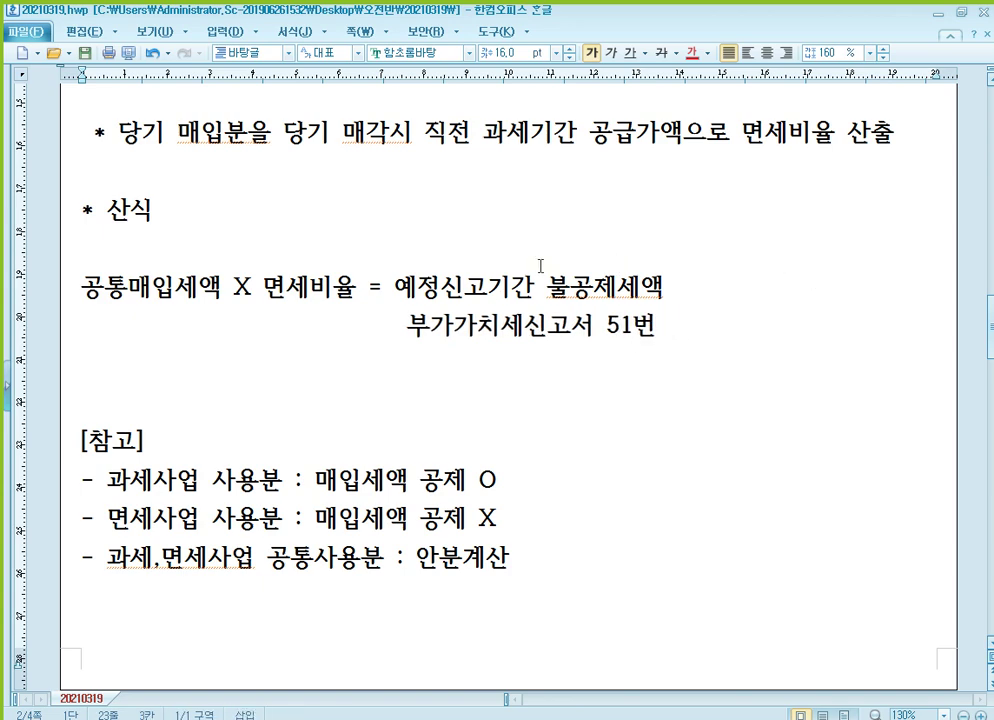
Underline the formula's result term, 예정신고기간 불공제세액
drag(395, 289, 630, 290)
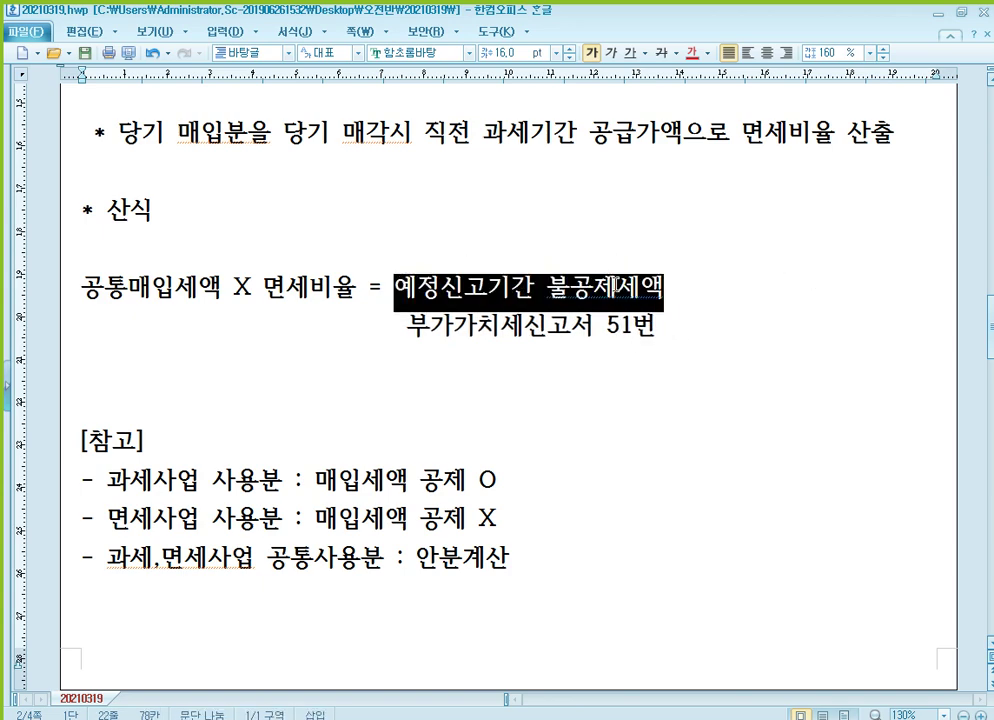
click(630, 52)
click(723, 384)
Enclose 부가가치세신고서 51번 in parentheses and shift it one space back to line up with the underlined term
click(413, 335)
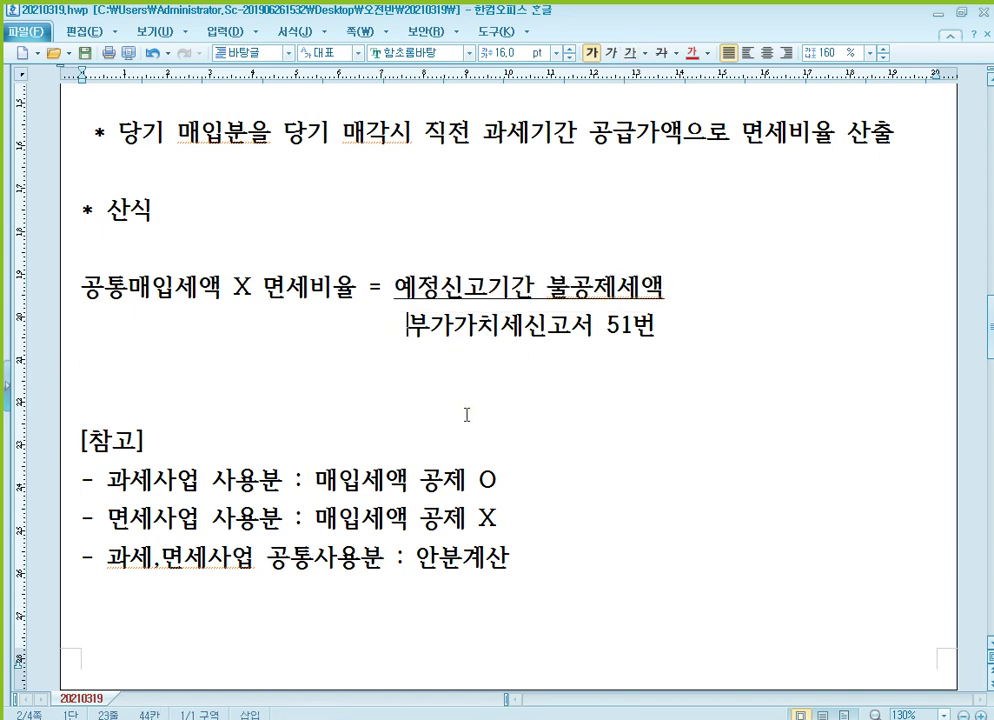
text(()
key(End)
text())
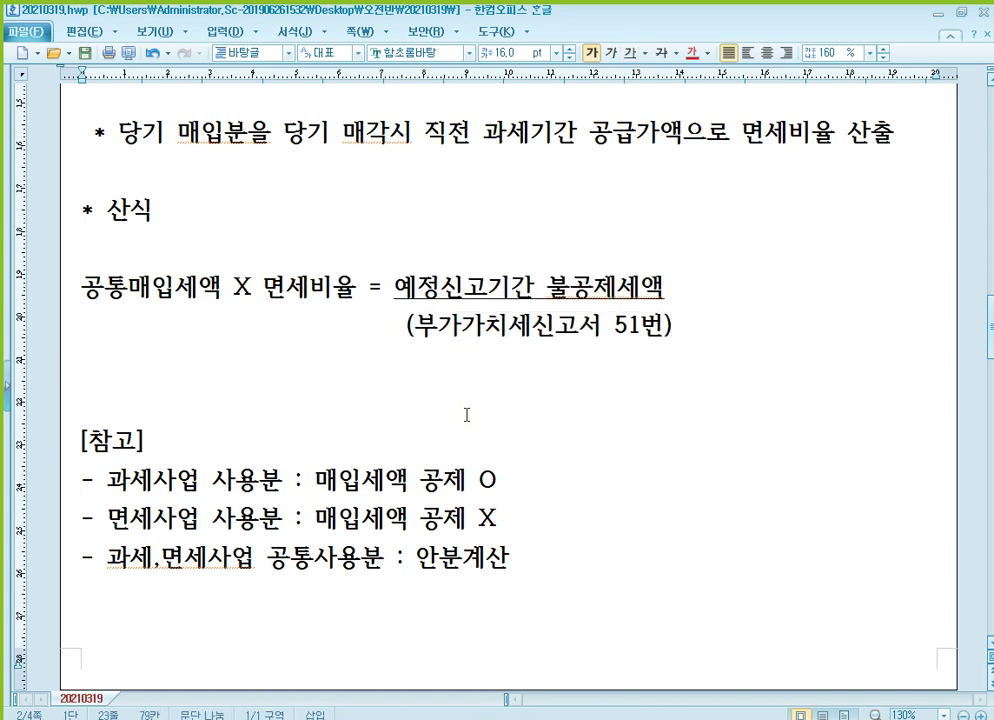
key(Home)
key(Delete)
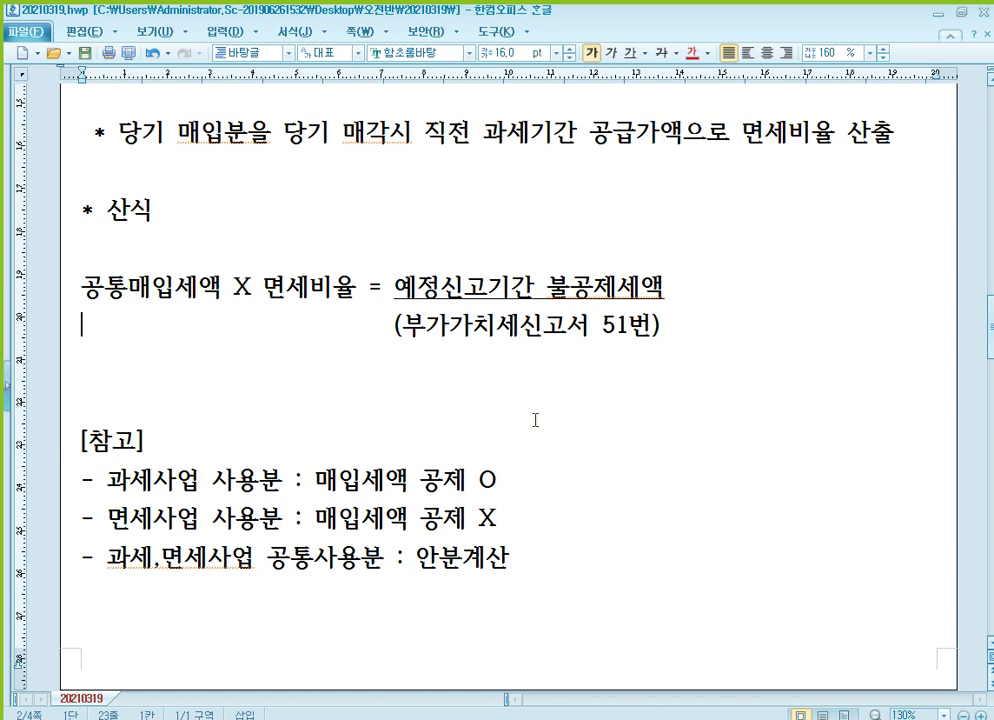
Insert blank lines between the formula and the [참고] section to make room for a second formula
click(134, 376)
key(Return)
key(Return)
key(Return)
key(Return)
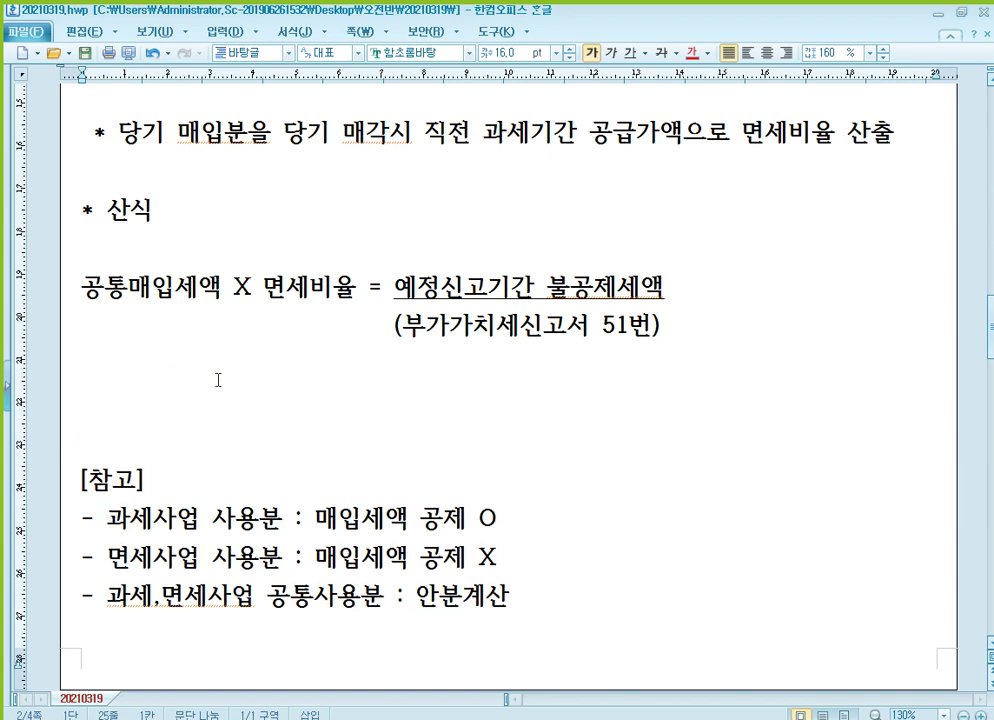
key(Return)
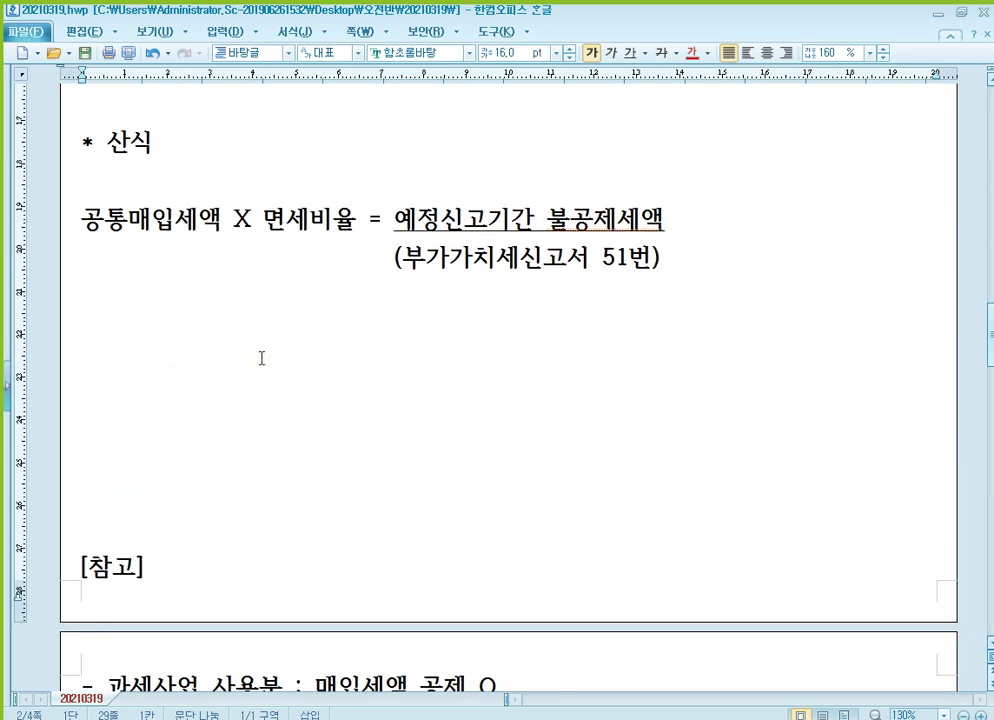
click(102, 370)
key(Return)
key(Return)
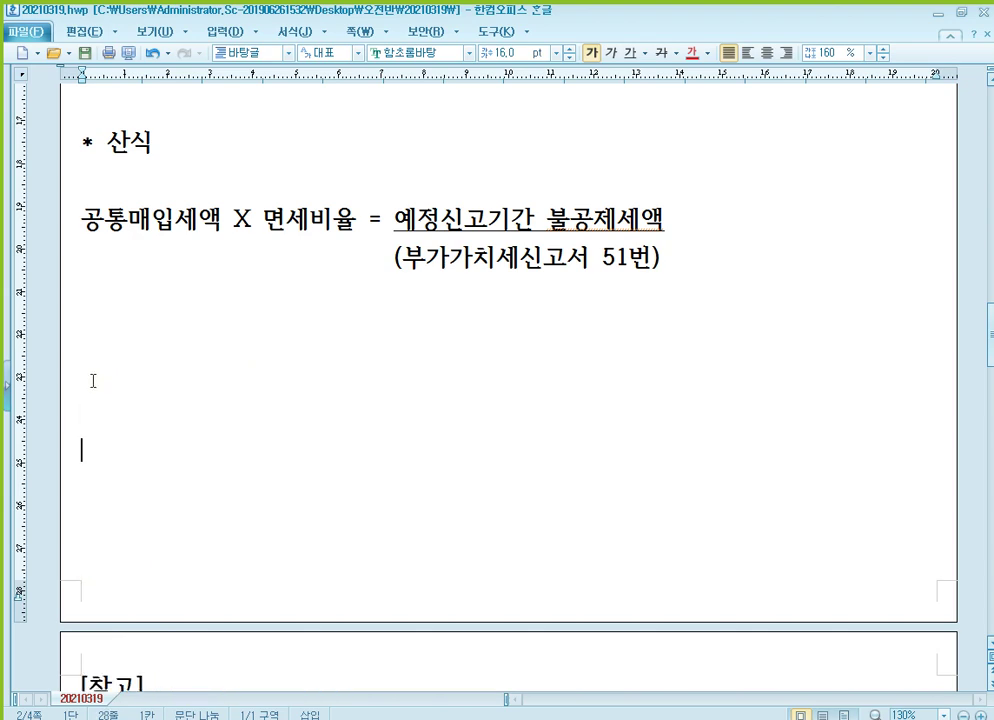
Start a second formula below the first one with "공통매입공급가액 X 세율 ="
click(93, 381)
text(고)
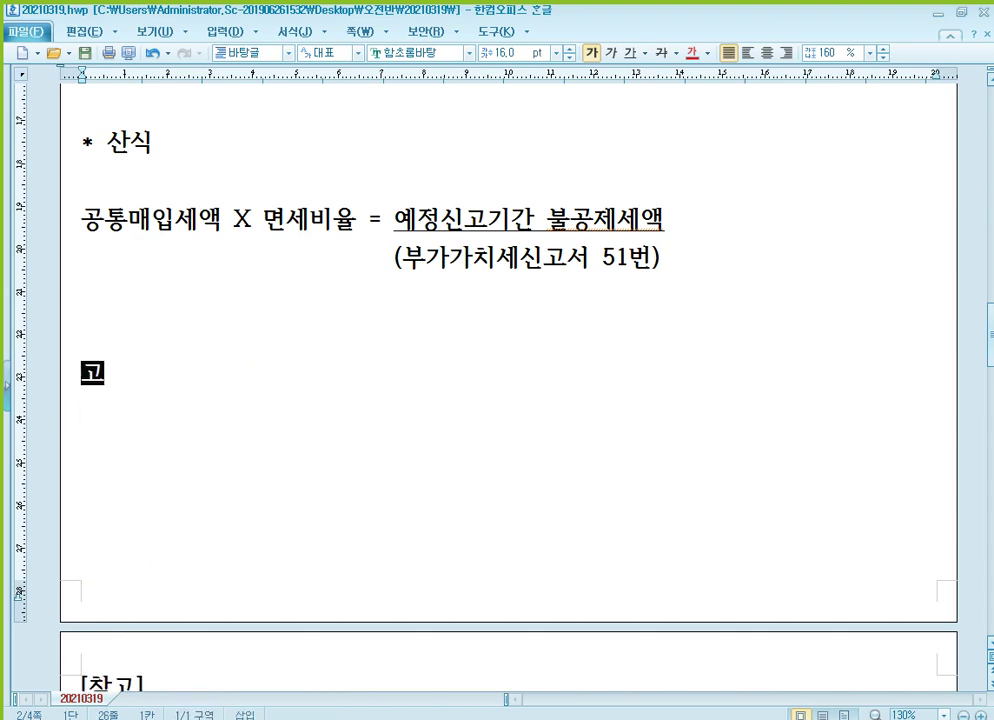
text(ㅇ통매입공ㄱ)
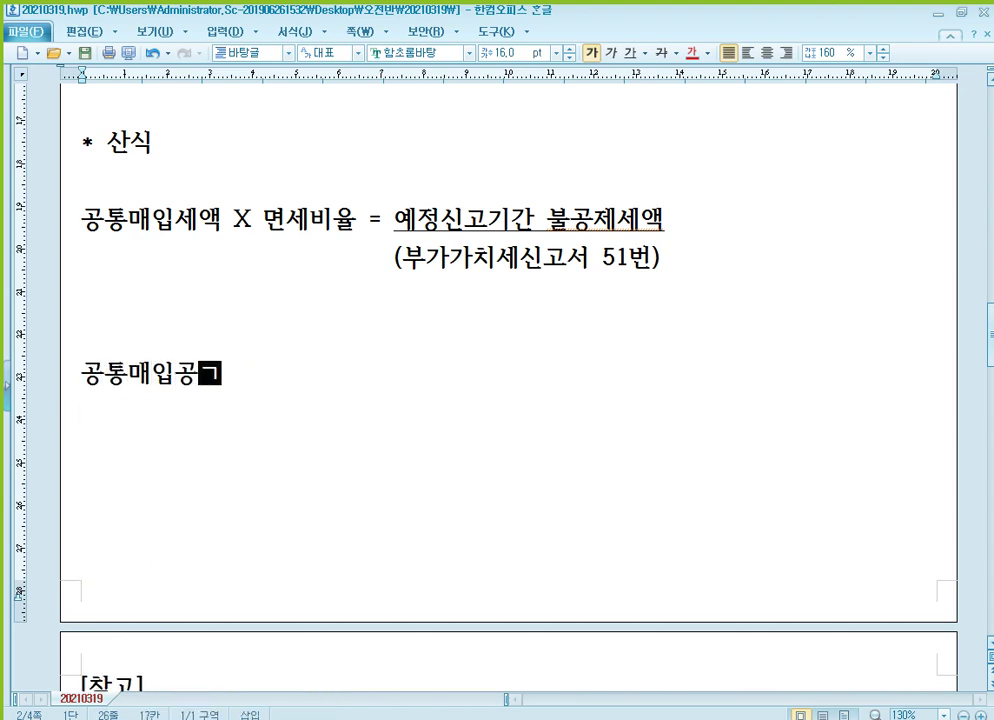
text(ㅡㅂ가액 )
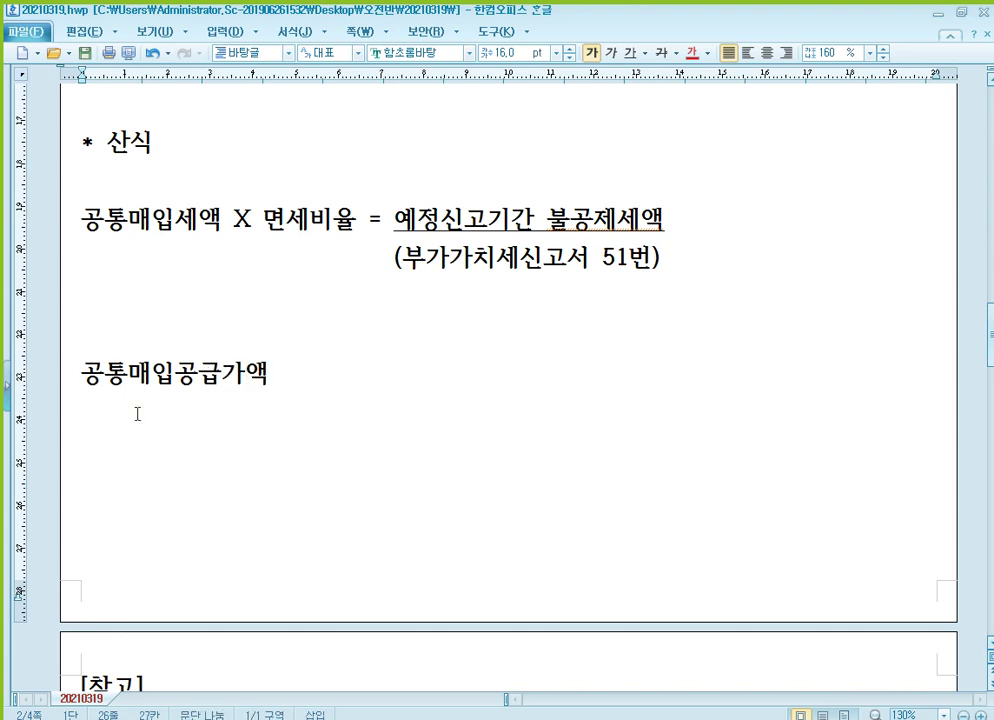
text(X 세유)
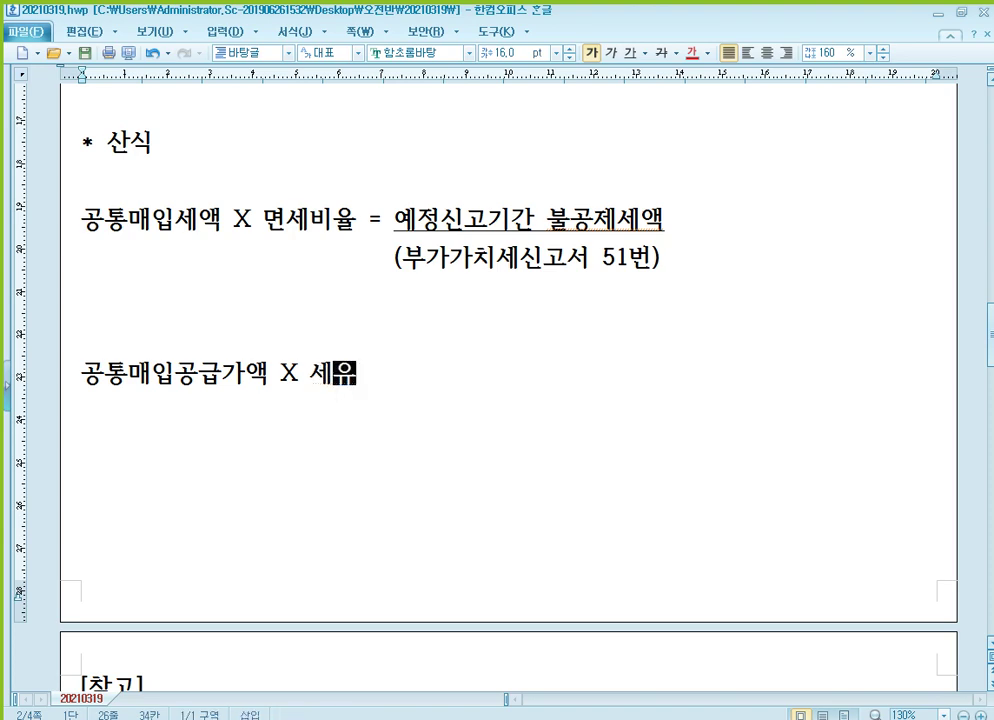
text(ㄹ = ㄱ)
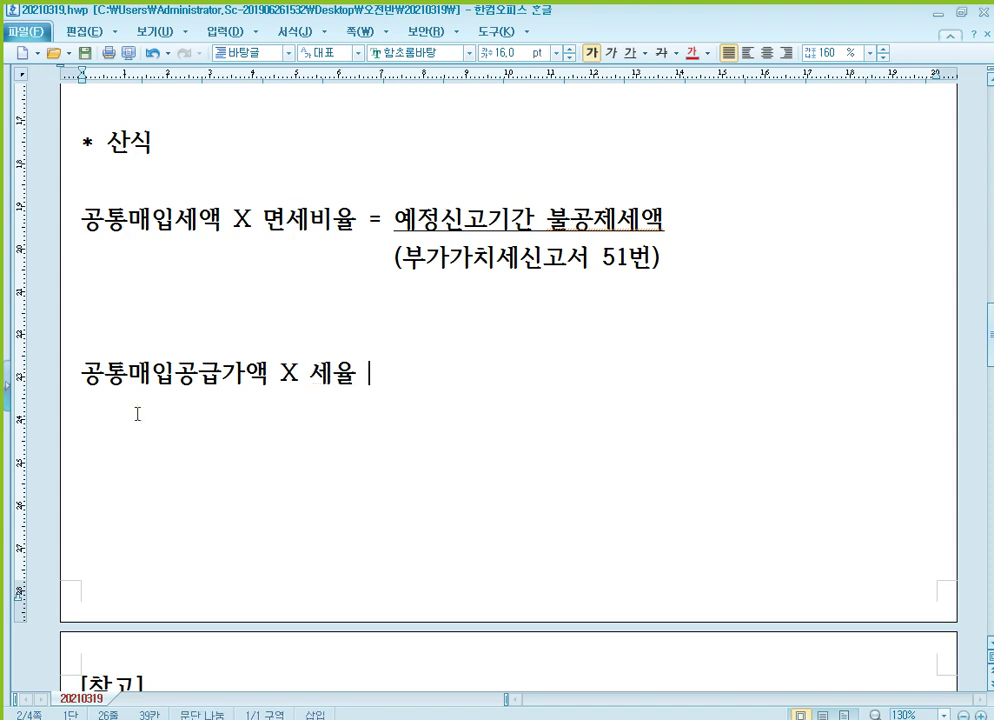
Continue the second formula after the equals sign with "공통매입세액 X"
text(ㅗㅇ통매이)
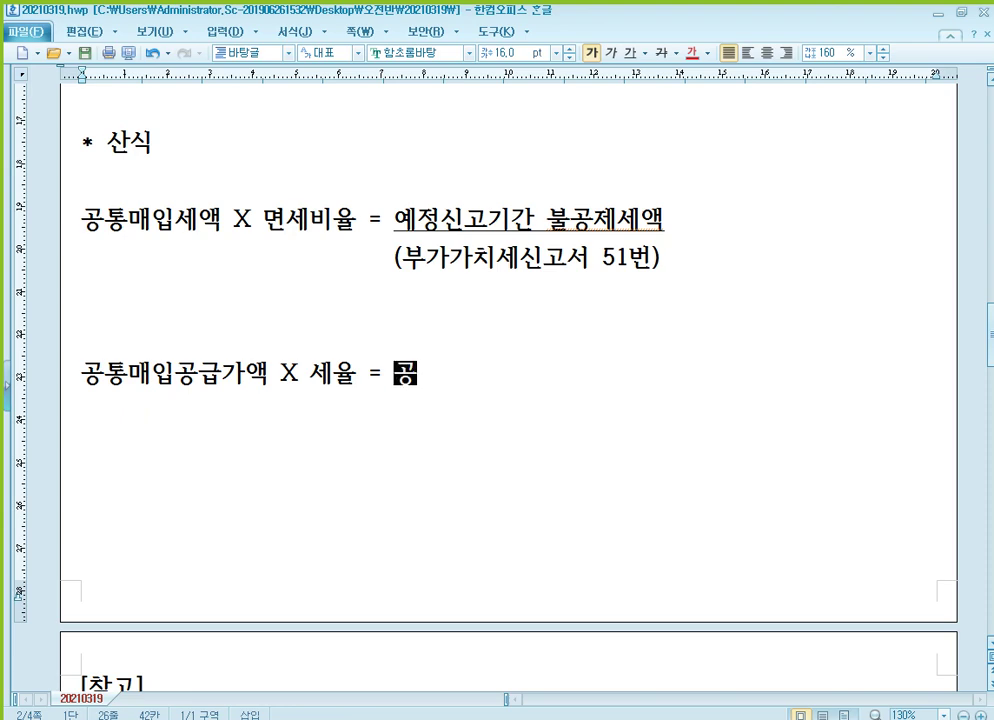
text(ㅂ공급가액)
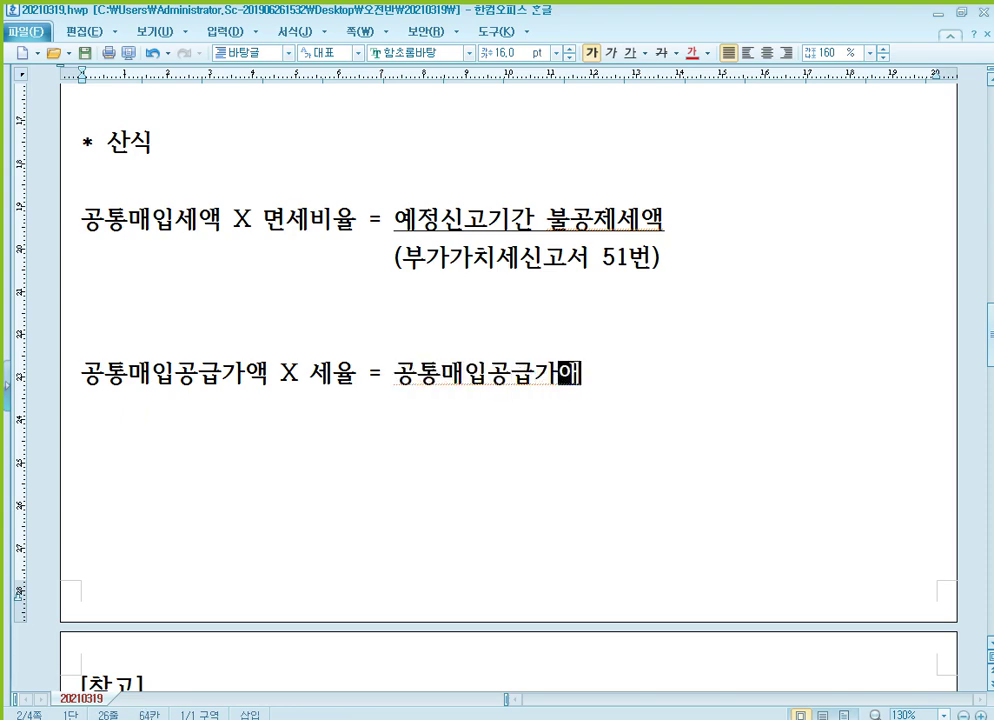
key(BackSpace)
key(BackSpace)
key(BackSpace)
key(BackSpace)
text(ㅅㅔ액 )
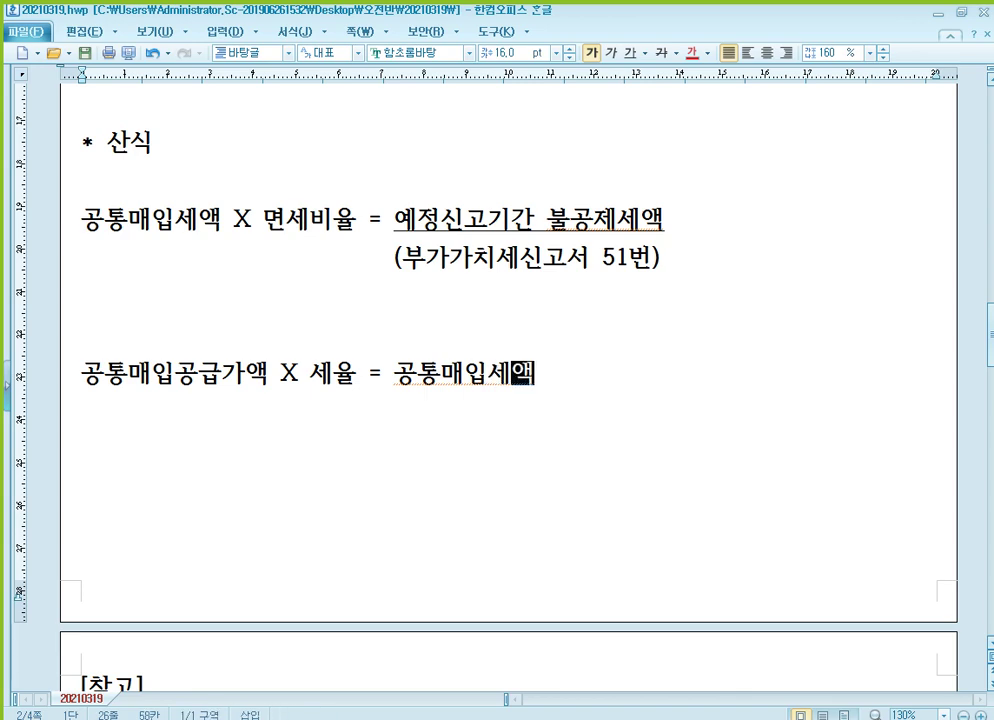
text(X)
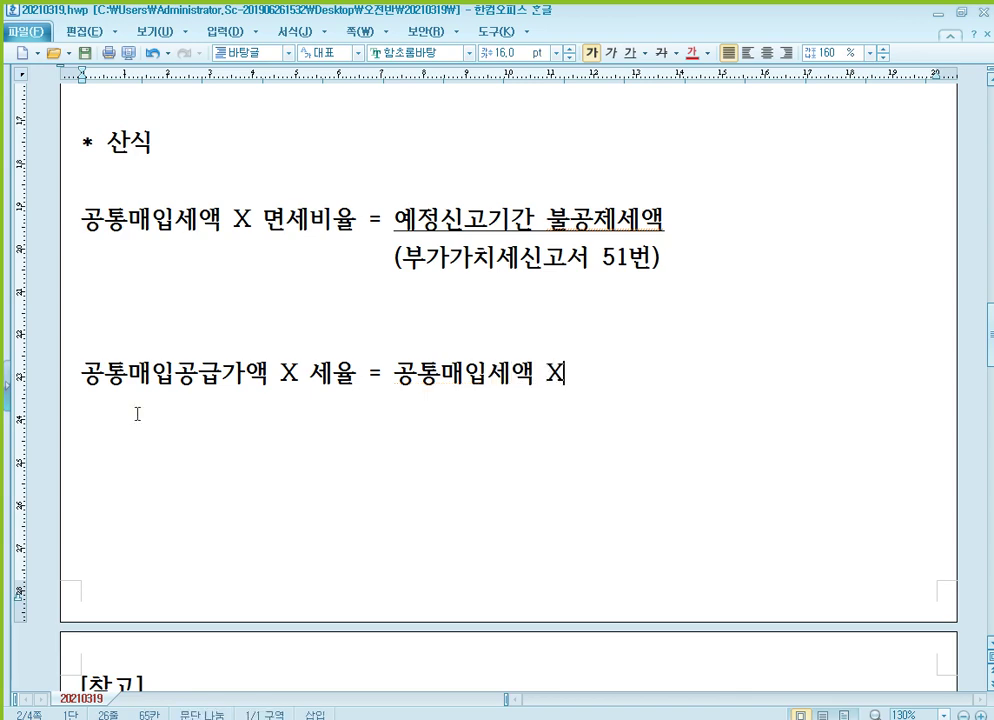
Add a dashed fraction line after the second formula's last X and write 총공급가액 beneath it as the denominator
text( -------------)
key(Return)
text(총ㄱ)
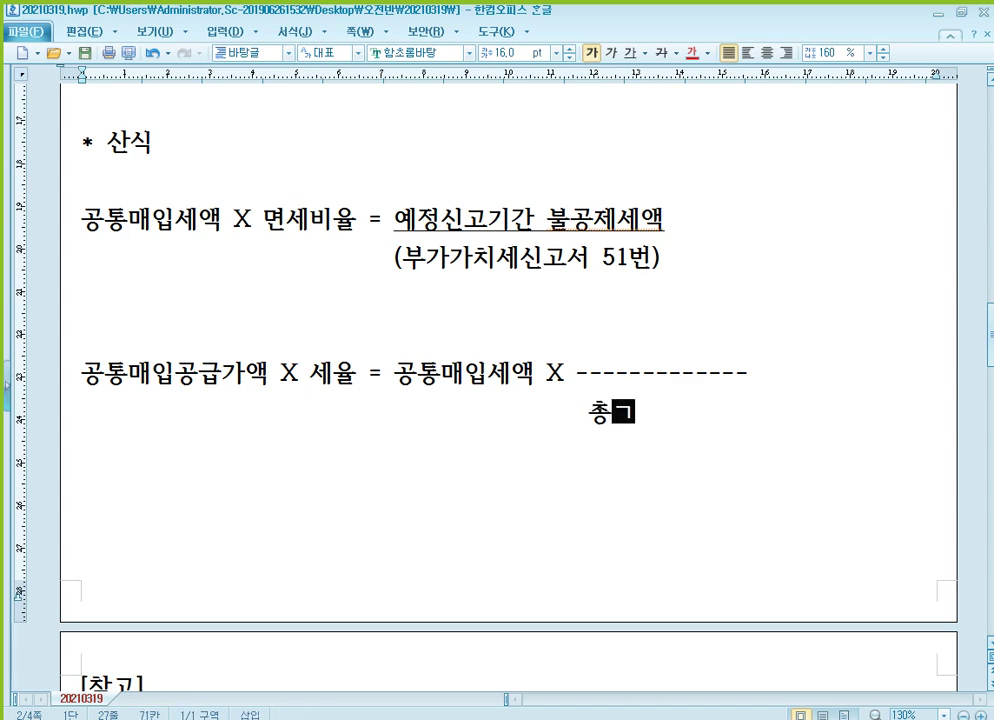
text(공급가액)
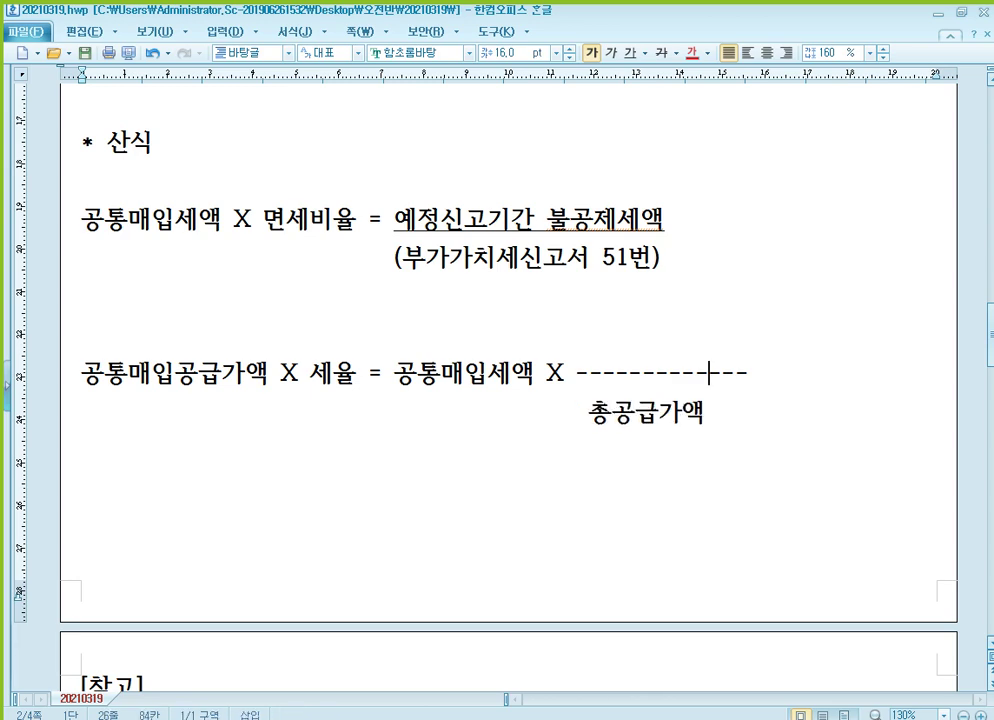
Write 면세공급가액 above the dashed fraction line as the numerator
key(Up)
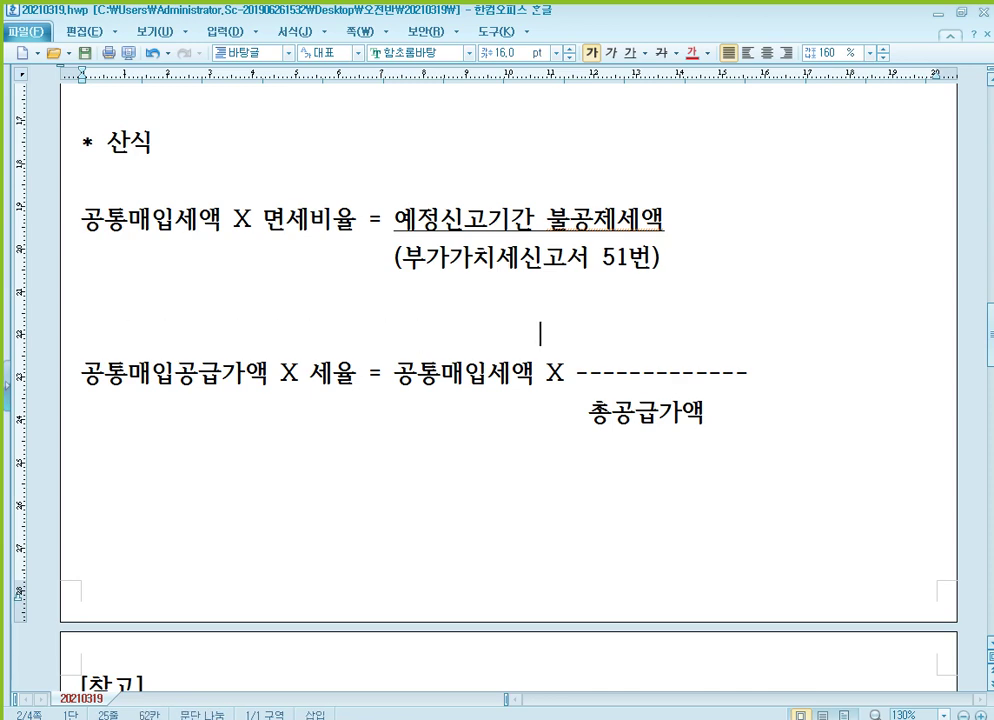
text(면)
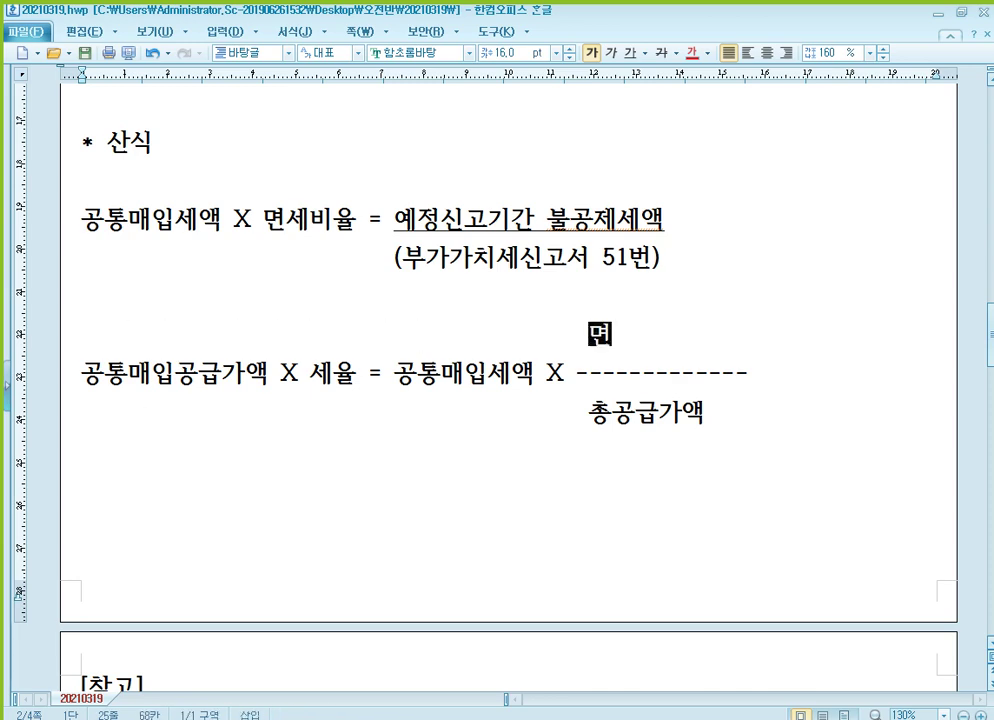
text(세공급가액)
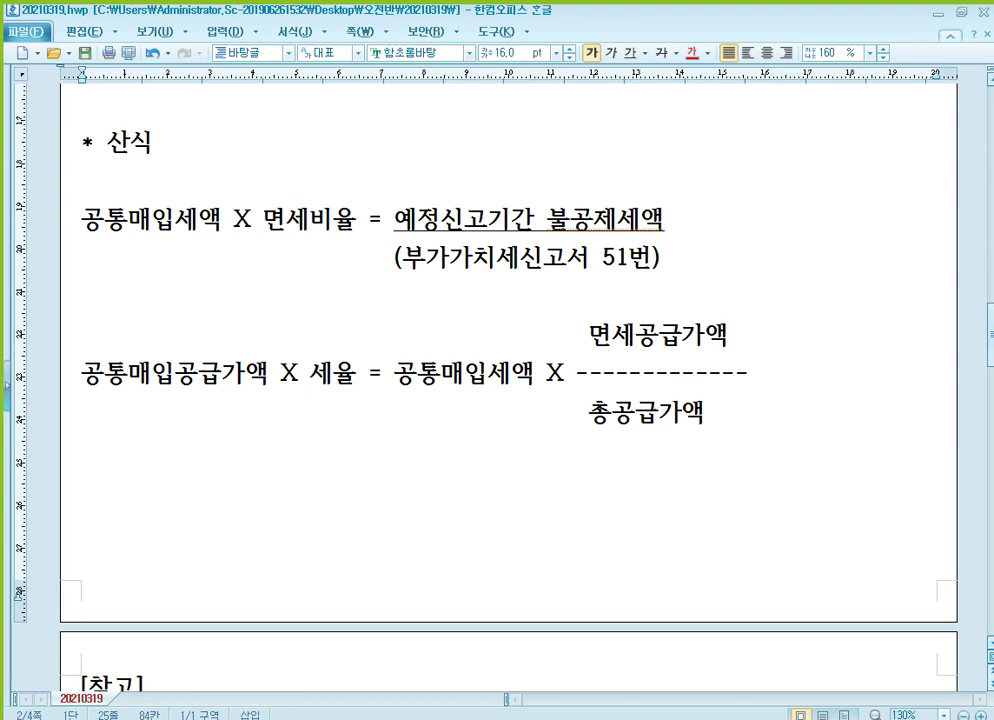
Indent the denominator 총공급가액 by one more space to center it under the fraction line
key(Down)
key(Down)
key(Home)
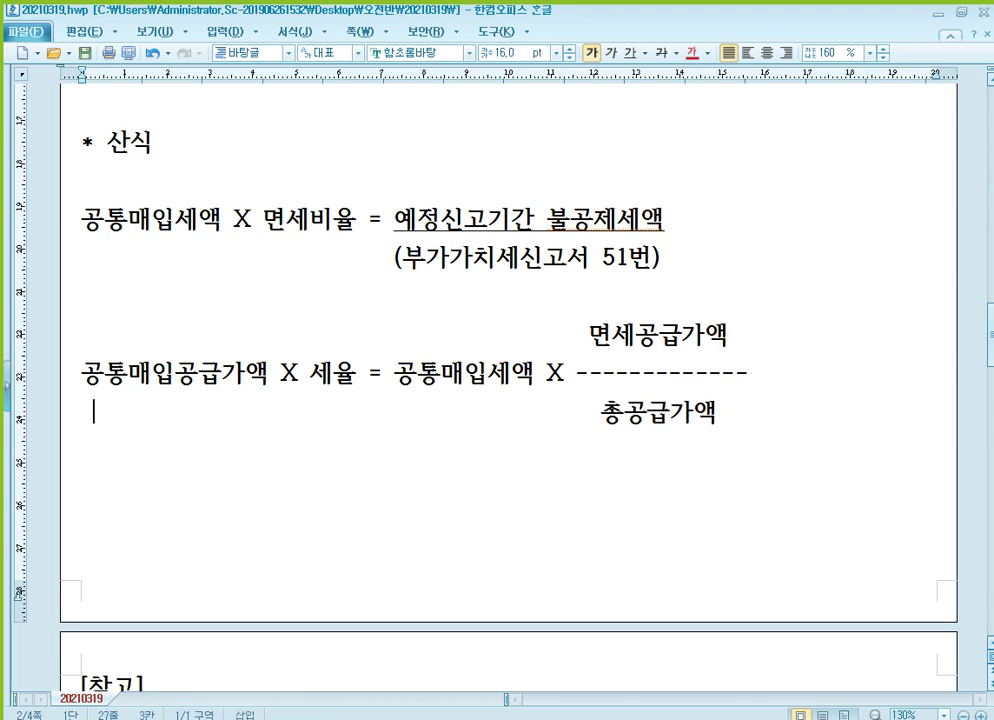
key(Up)
key(End)
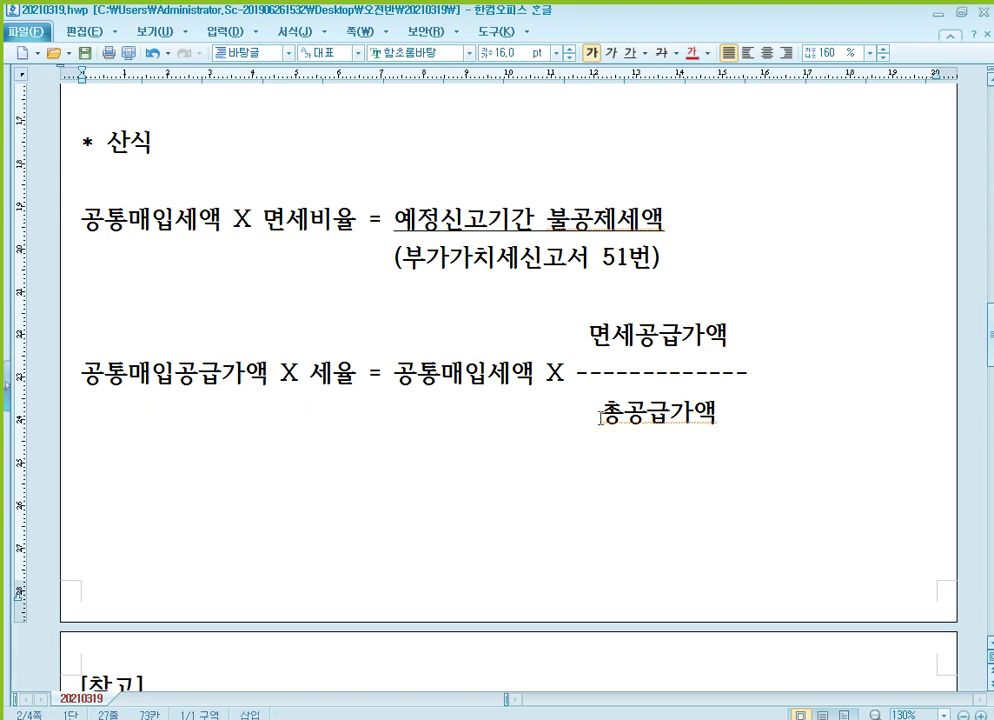
Complete the second formula by adding "= 불공제세액" after the dashed fraction line
click(650, 331)
click(788, 375)
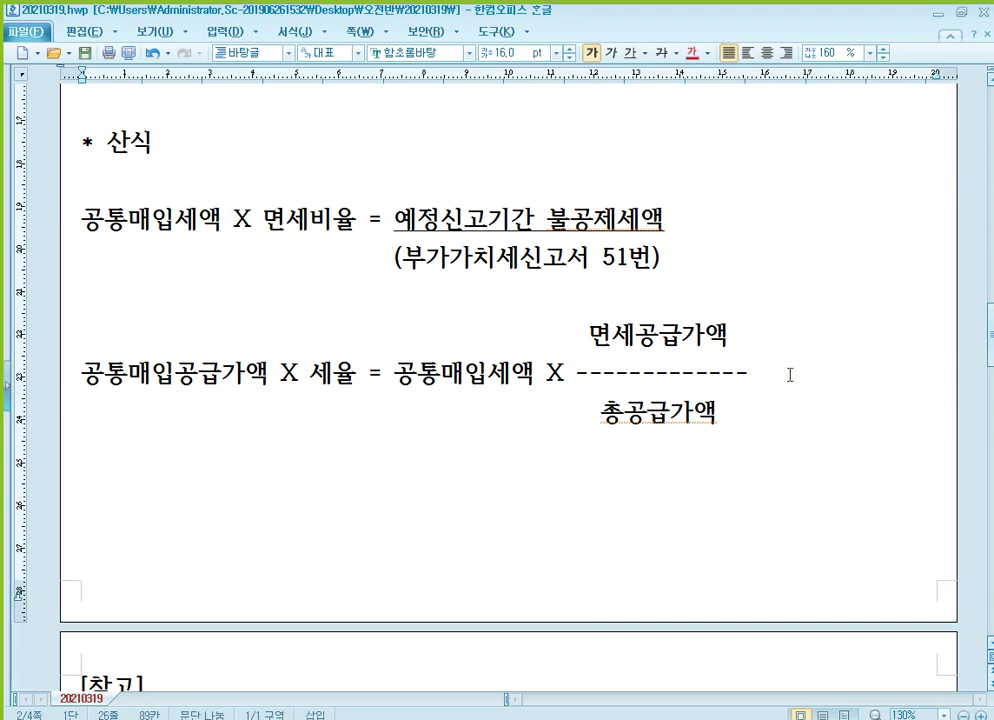
text(=  불고)
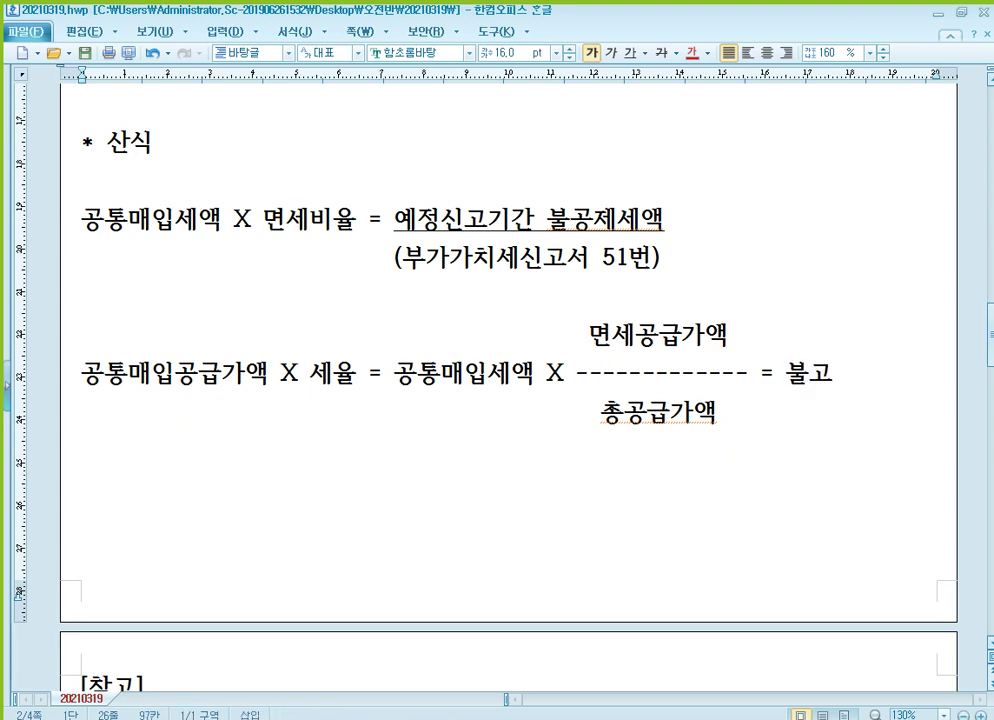
text(ㅇ제)
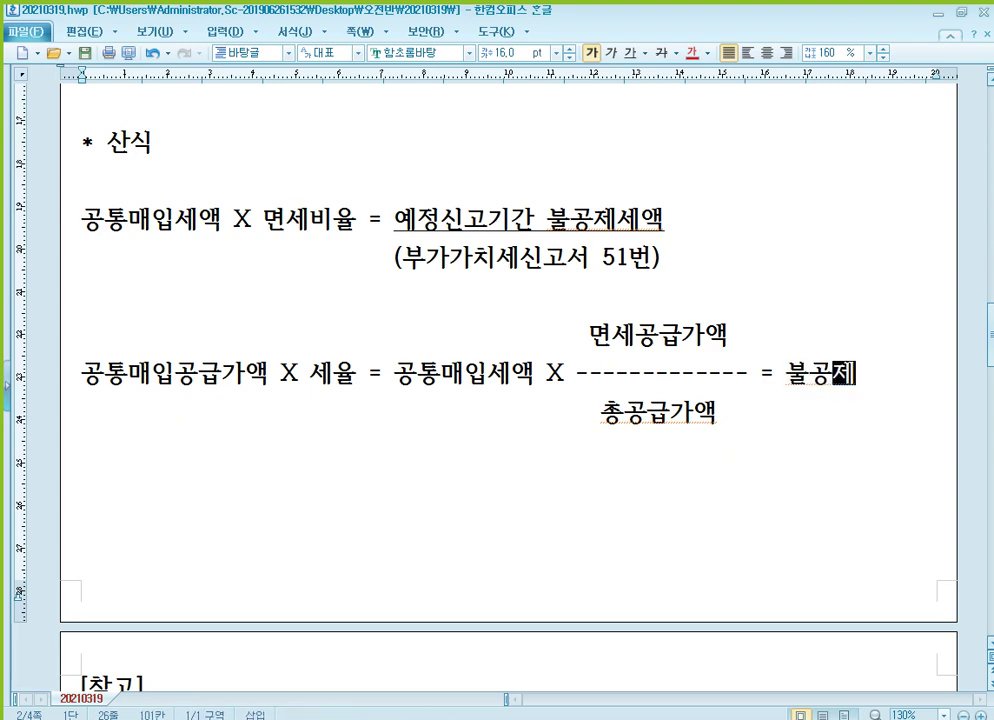
text(세액)
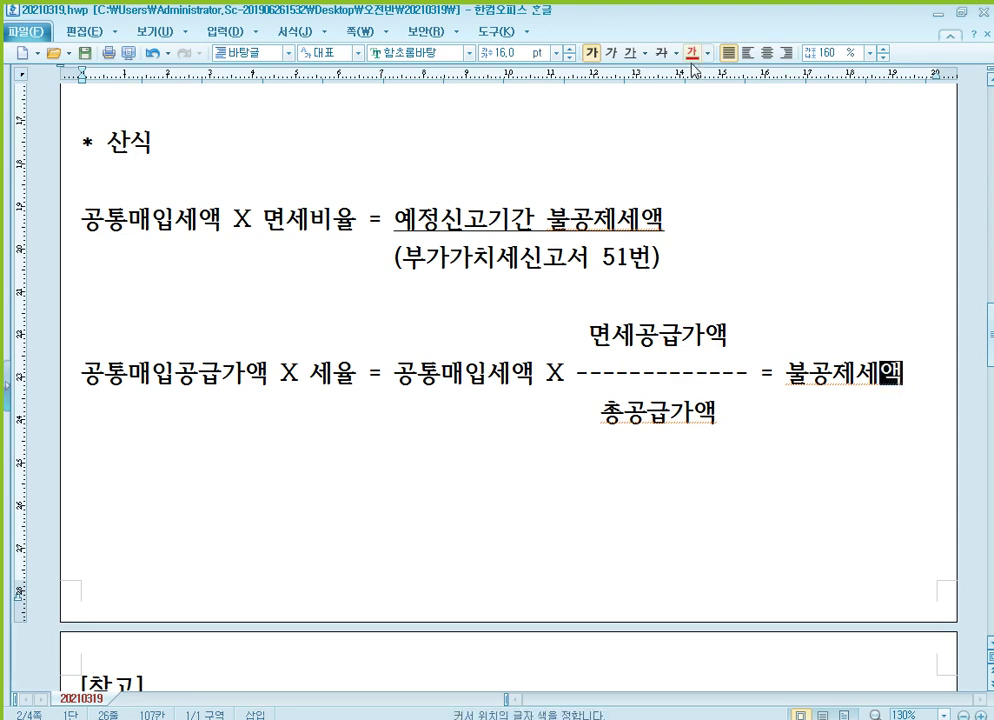
Color 공통매입공급가액 at the start of the second formula red
key(Home)
key(shift+Right)
key(shift+Right)
key(shift+Right)
key(shift+Right)
key(shift+Right)
key(shift+Right)
key(shift+Right)
key(shift+Right)
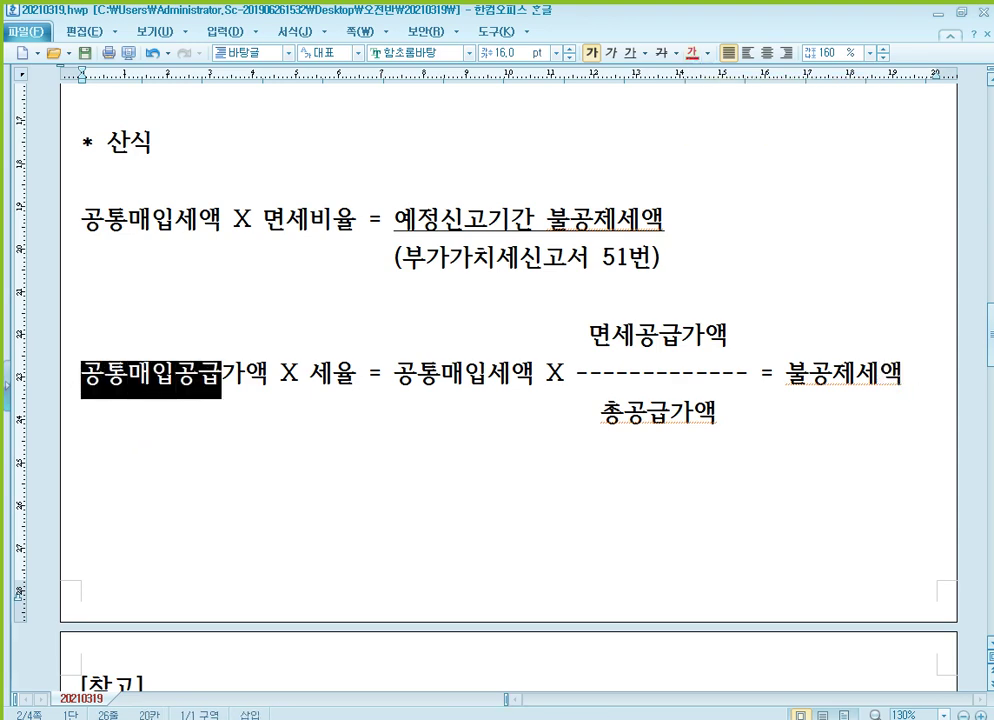
click(691, 53)
Color the denominator 총공급가액 and the numerator 면세공급가액 of the second formula red
drag(599, 412, 716, 415)
click(691, 53)
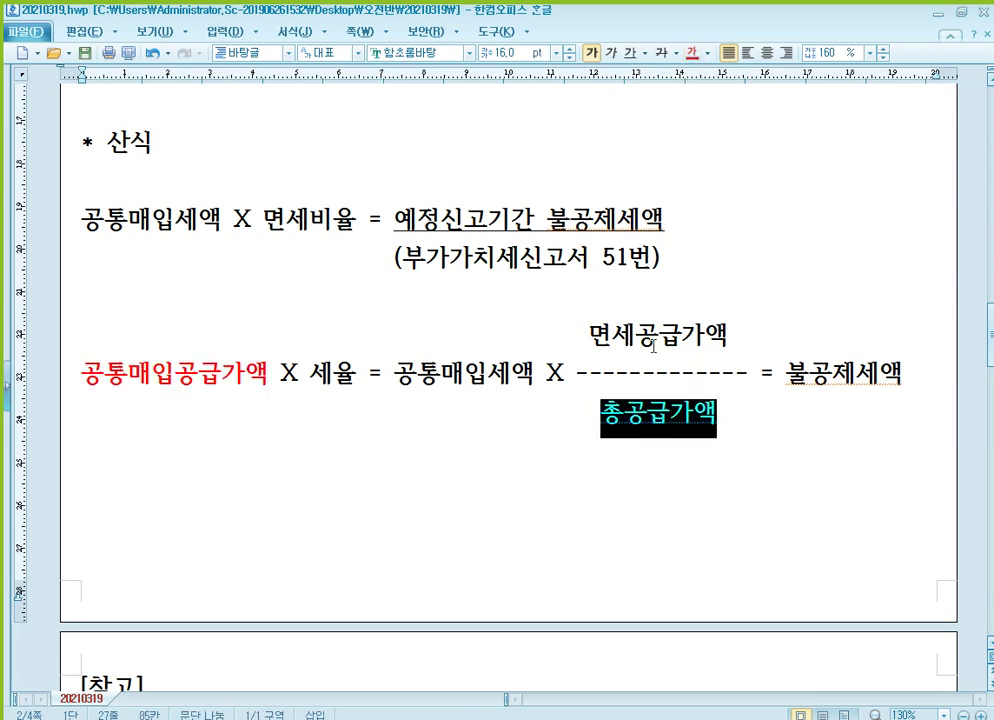
drag(590, 334, 733, 333)
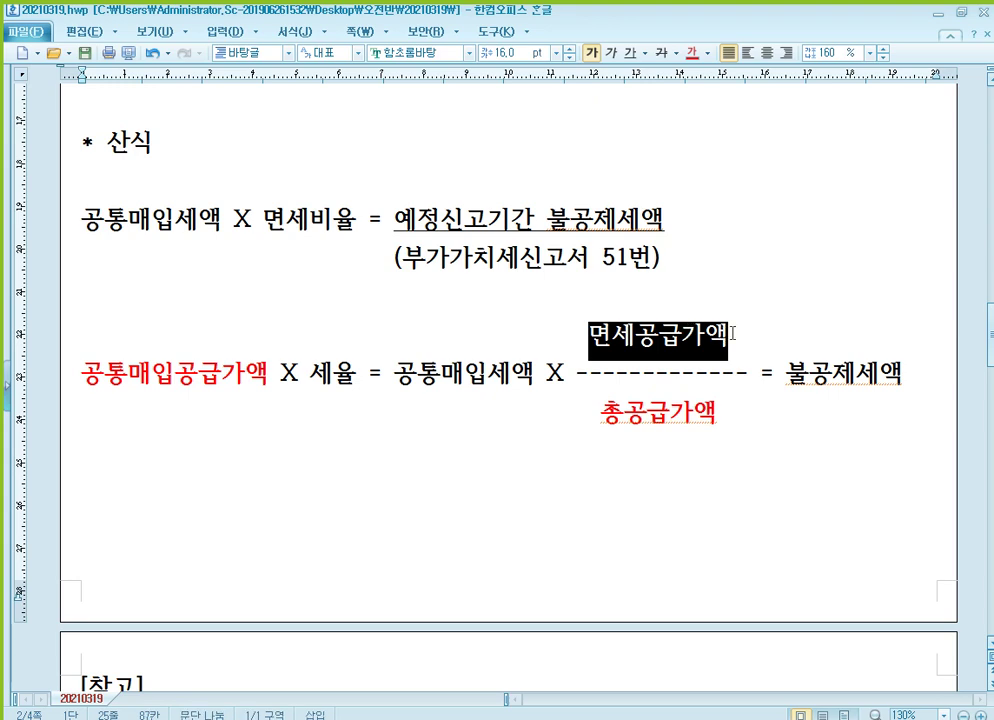
click(691, 53)
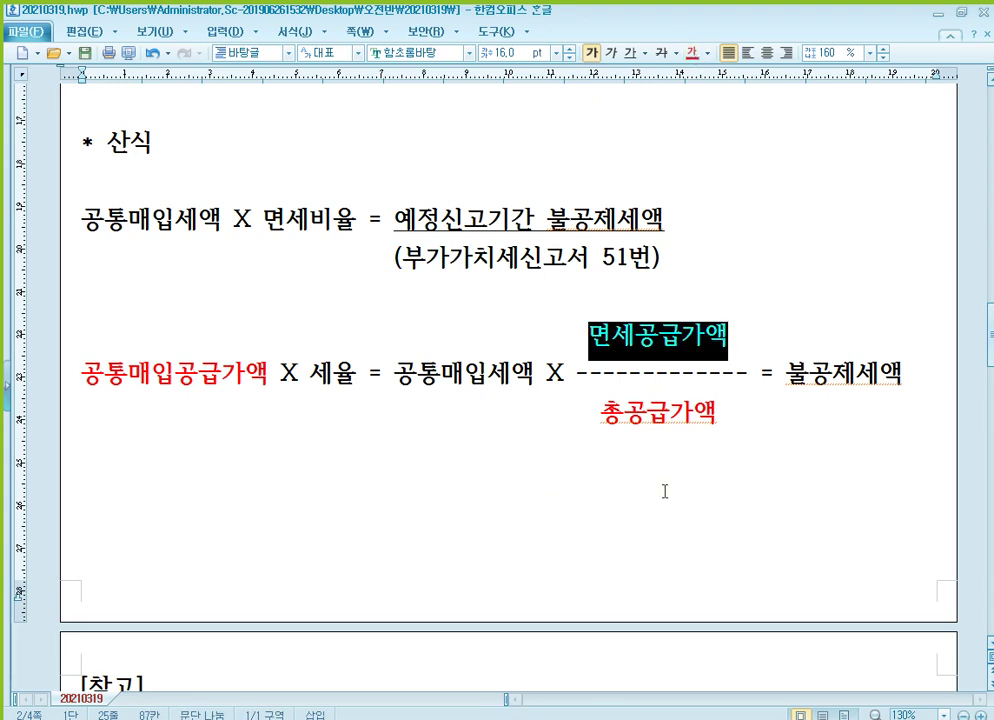
click(879, 537)
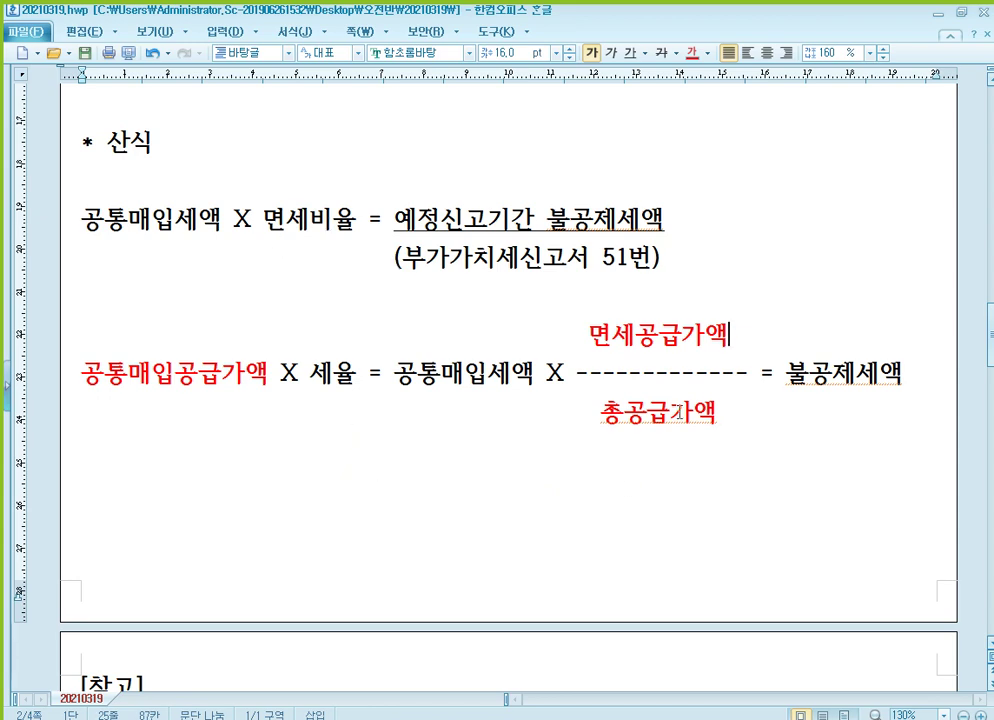
Write the note "(과세공급가액 + 면세공급가액)" on the line beneath the denominator 총공급가액
click(637, 481)
key(Up)
text((예정)
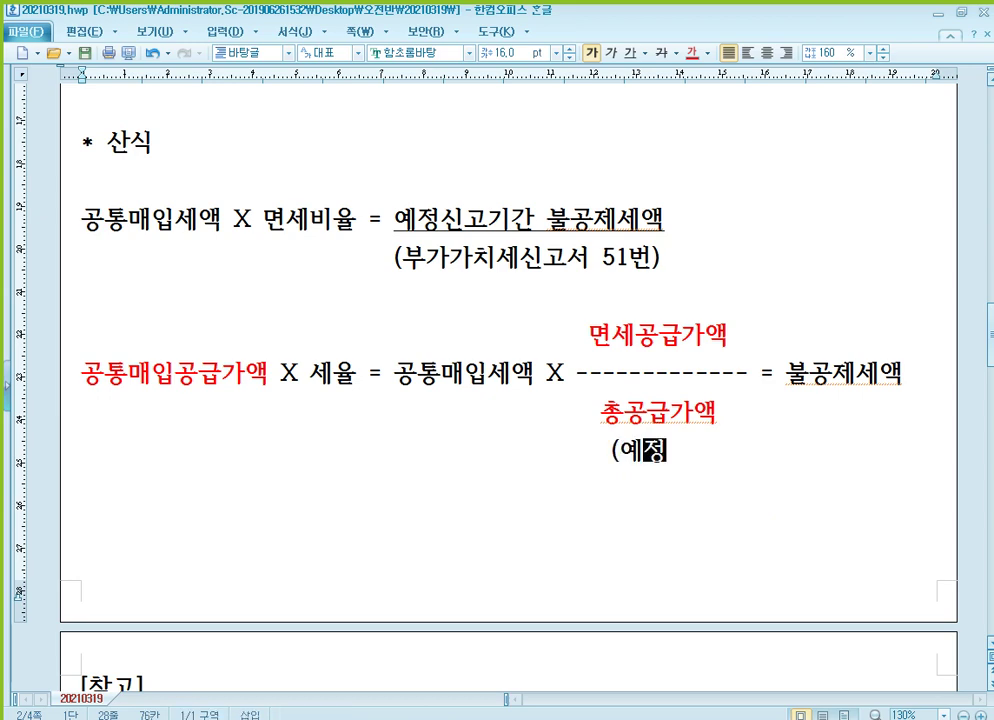
text(공급가액)
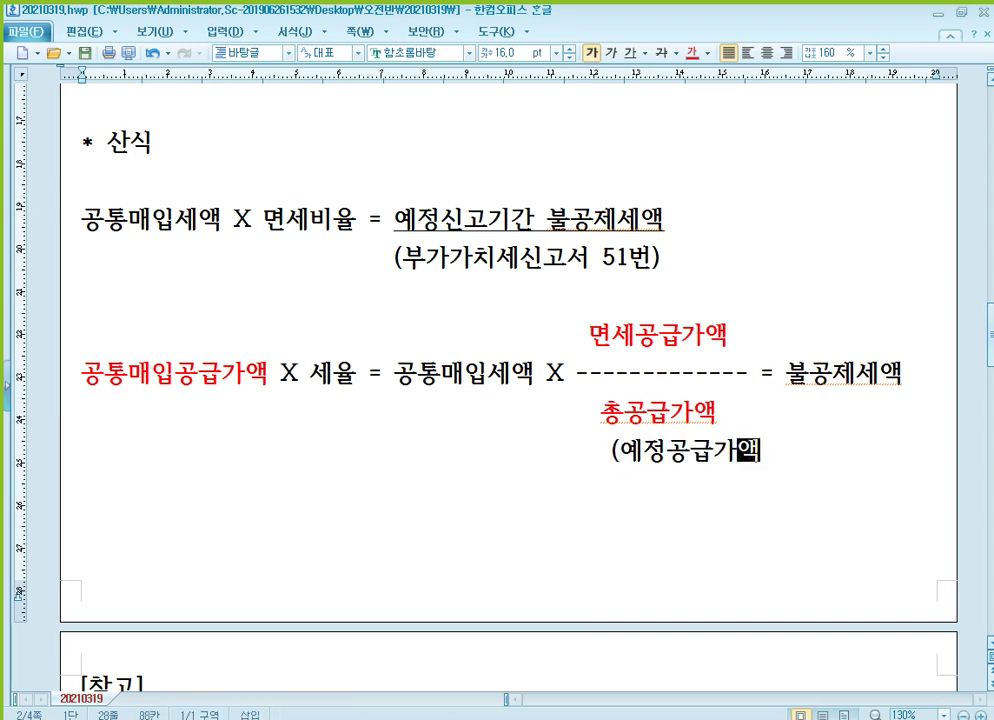
text( +)
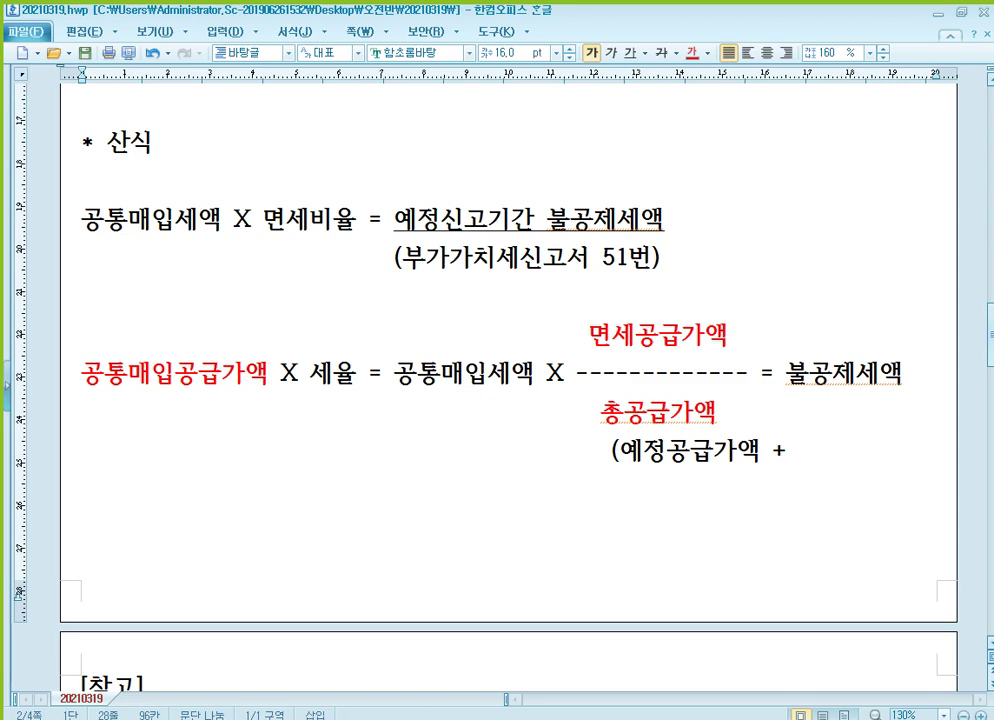
key(ctrl+z)
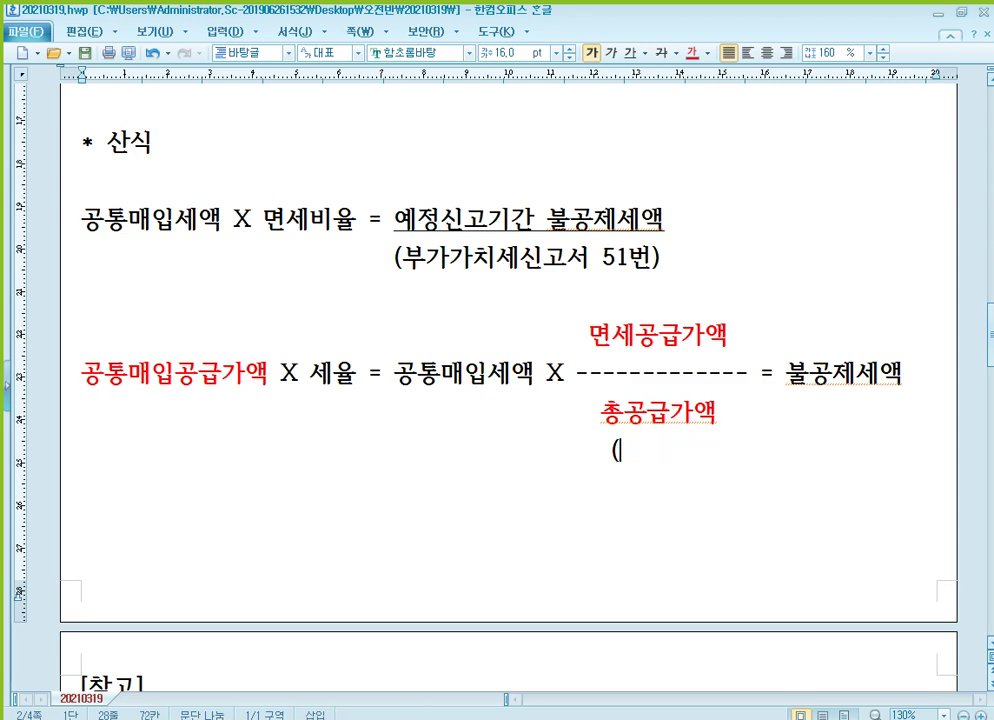
text(과세공급가액)
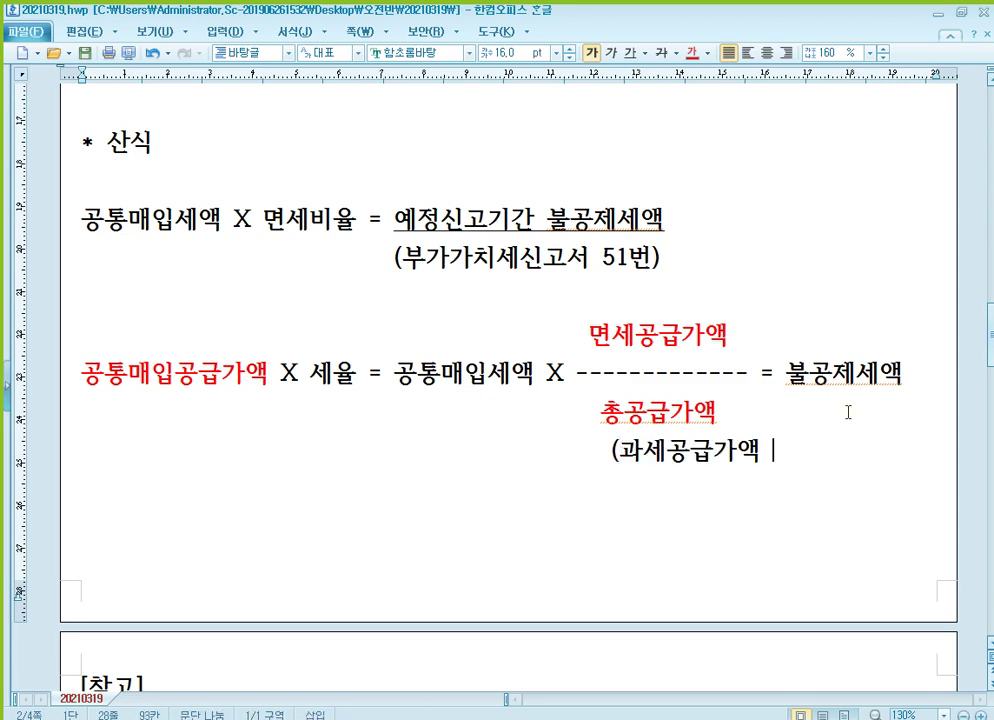
text( + 면)
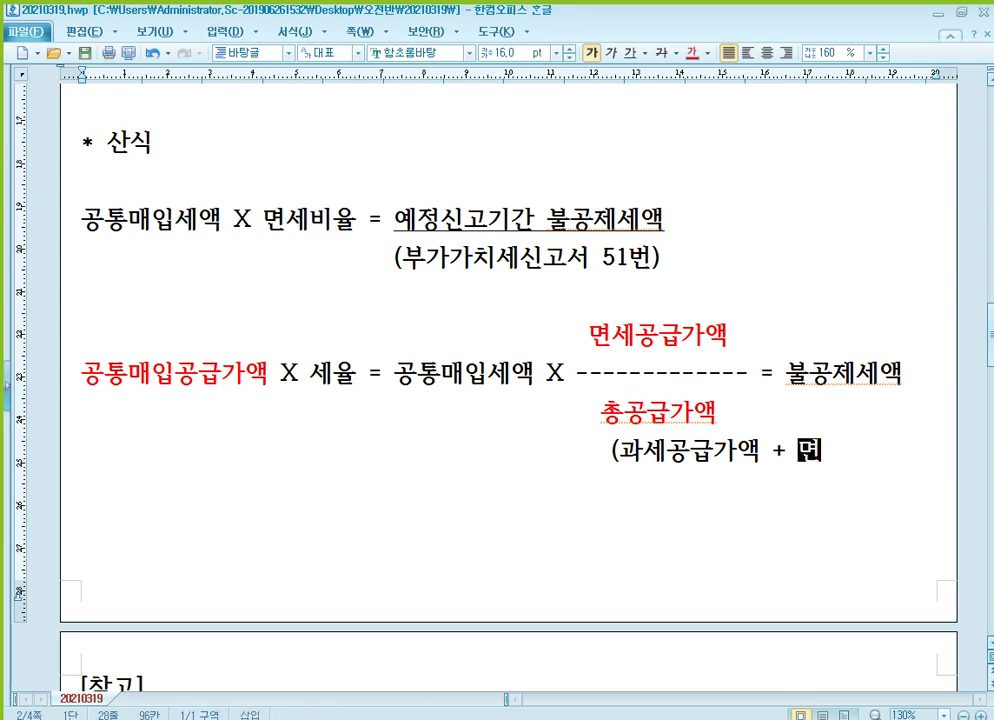
text(세고공급가액)
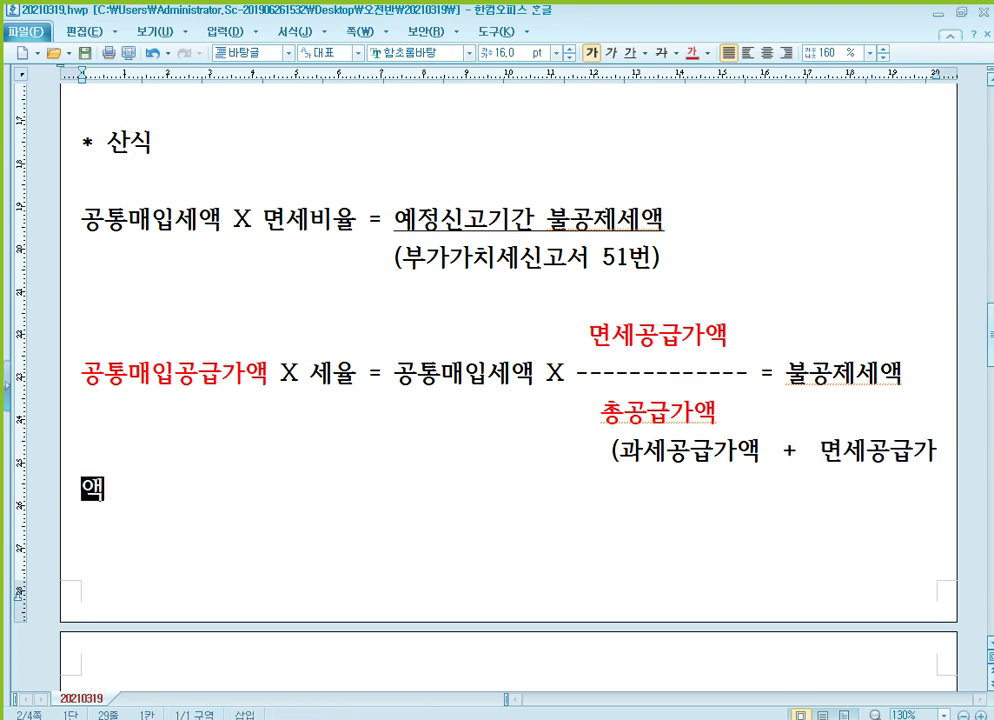
text())
Remove leading spaces from the parenthesized note under 총공급가액 so it fits on one line centered below the fraction
key(Up)
key(Home)
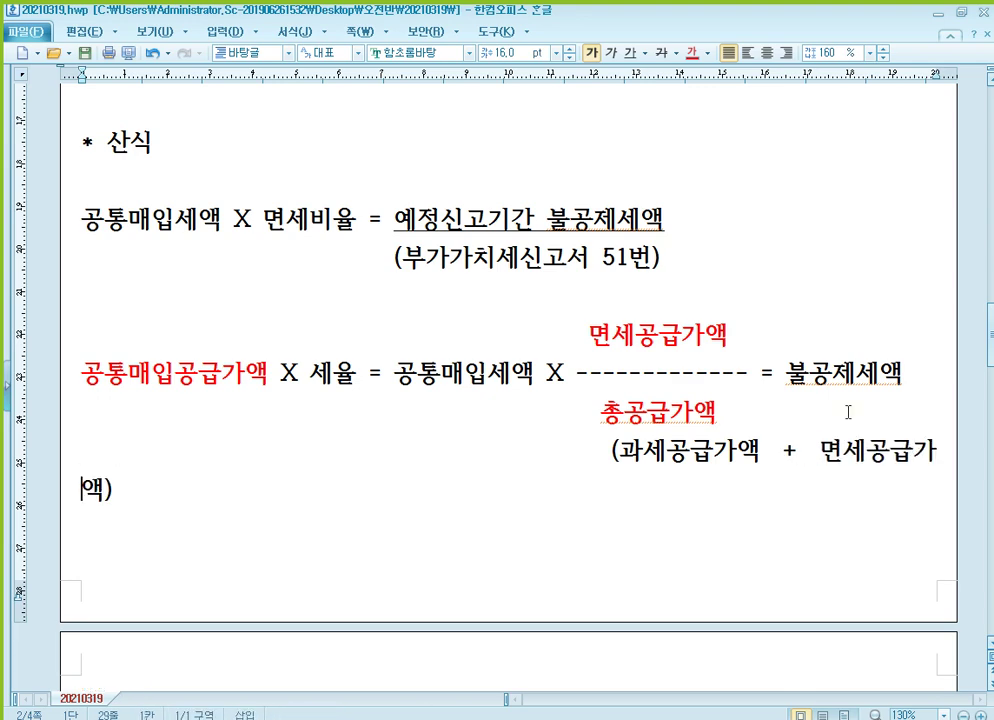
key(Delete)
key(Delete)
key(Delete)
key(Delete)
key(Delete)
key(Delete)
key(Delete)
key(Delete)
key(Delete)
key(Delete)
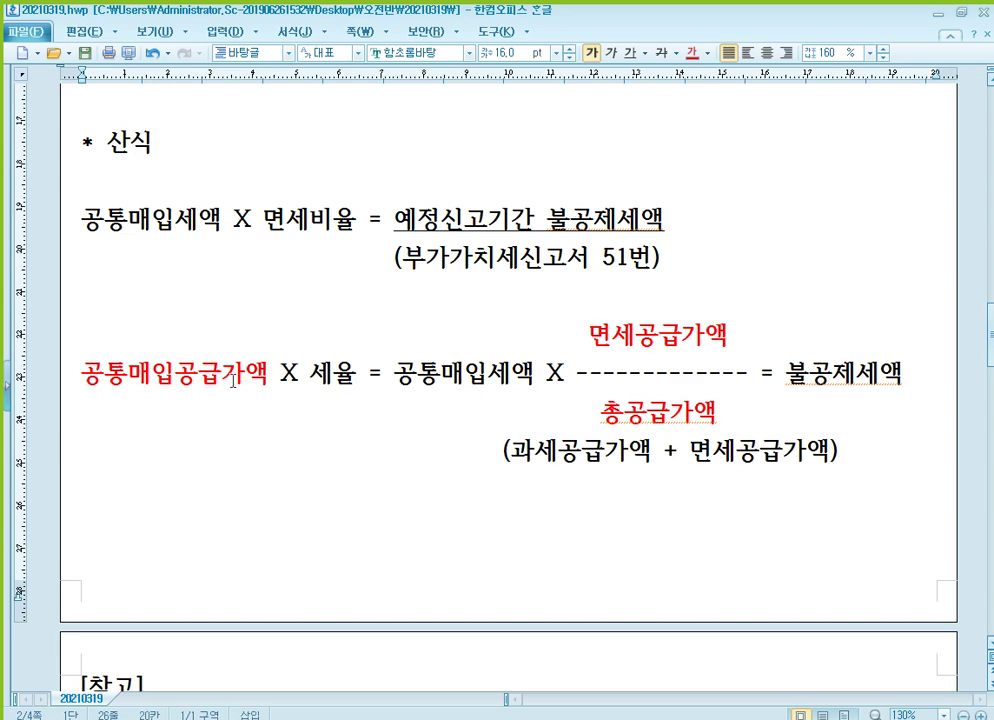
Switch to the textbook in 알PDF and review the common input tax apportionment rules and the basic example on page 460
click(642, 343)
scroll(486, 428, down, 3)
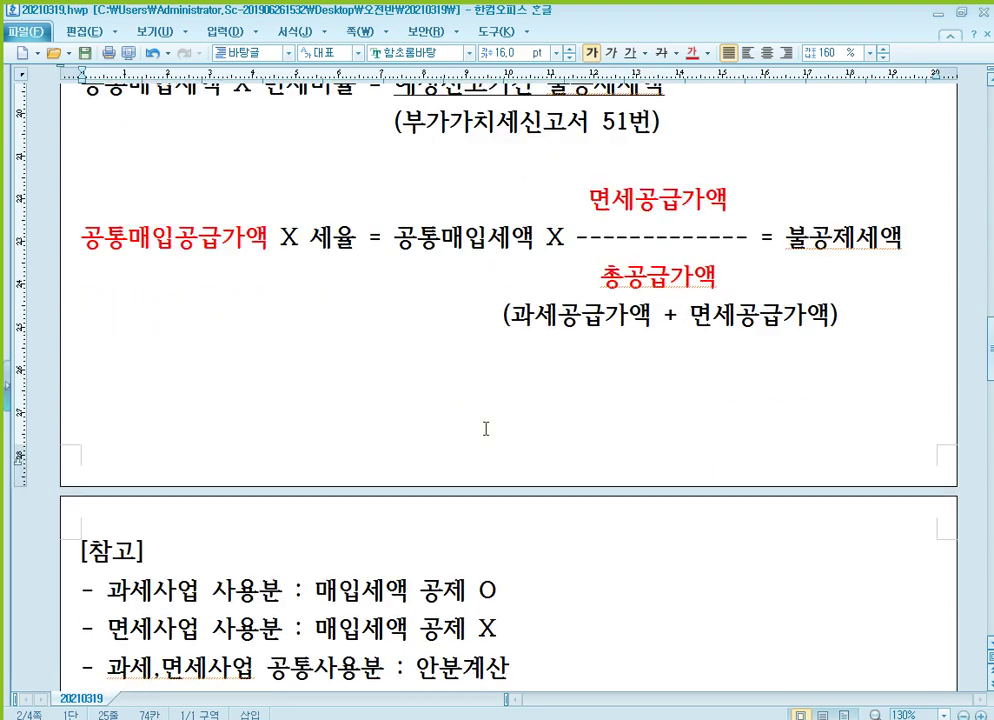
scroll(486, 428, up, 2)
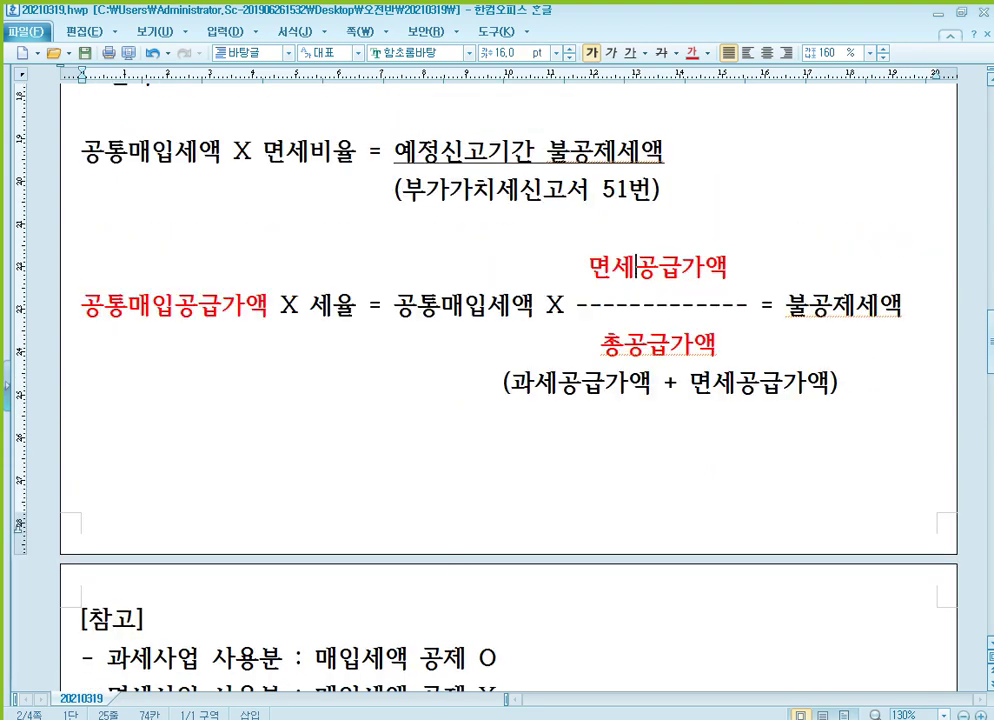
key(alt+Tab)
scroll(447, 352, down, 15)
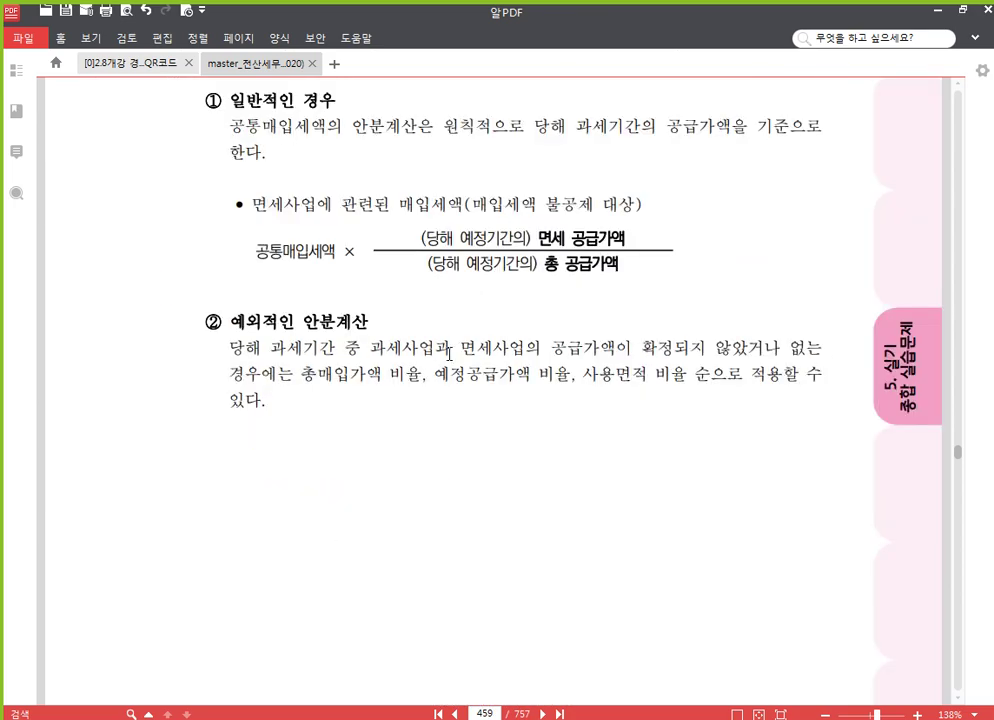
scroll(447, 348, down, 1)
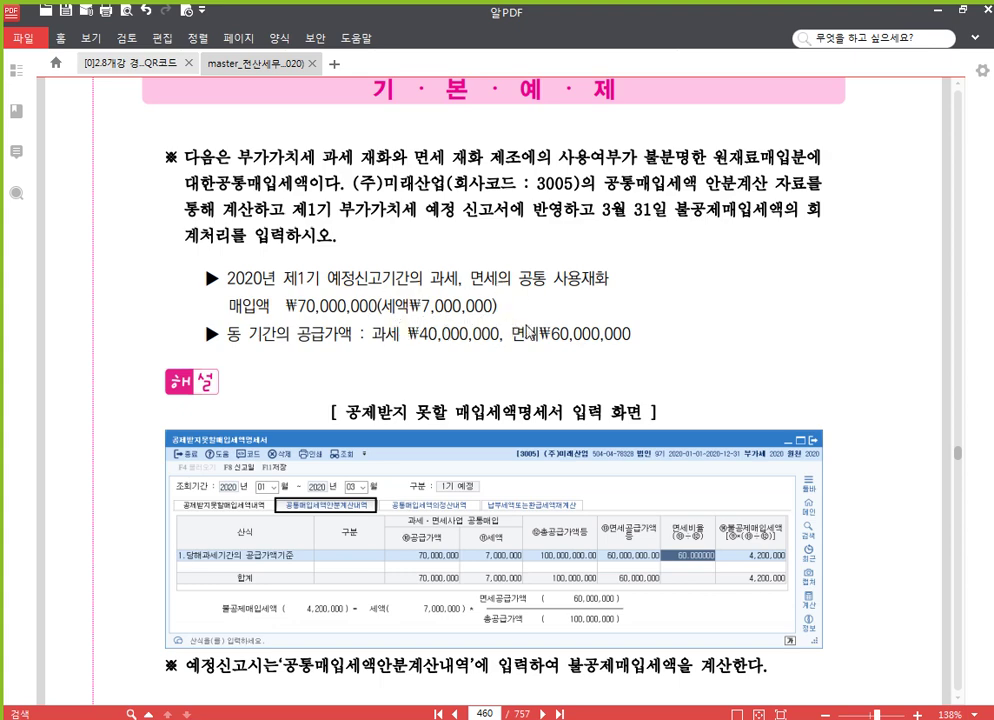
scroll(530, 240, down, 2)
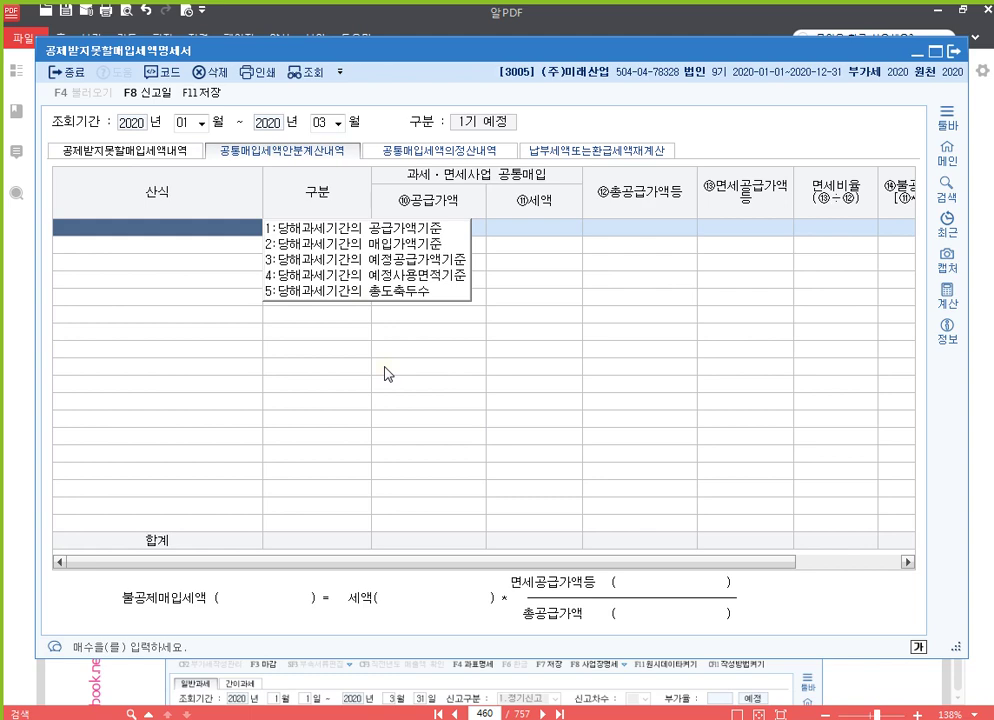
In 공제받지못할매입세액명세서, choose formula 1 당해과세기간의 공급가액기준, decline loading the voucher data and leave 구분 blank
key(1)
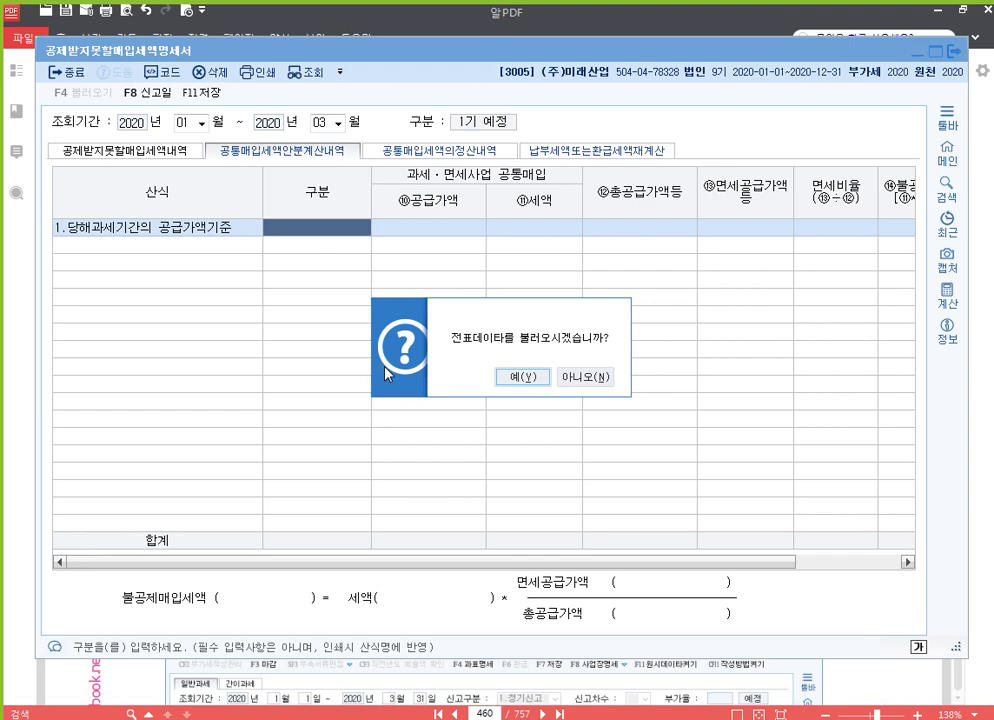
key(Tab)
key(Return)
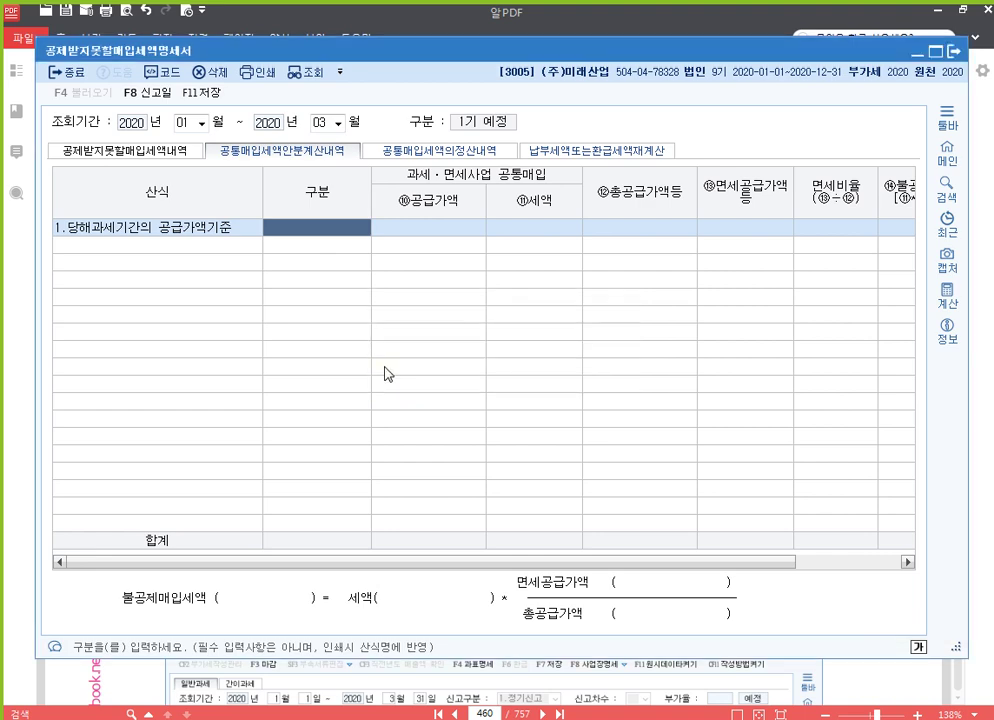
key(Return)
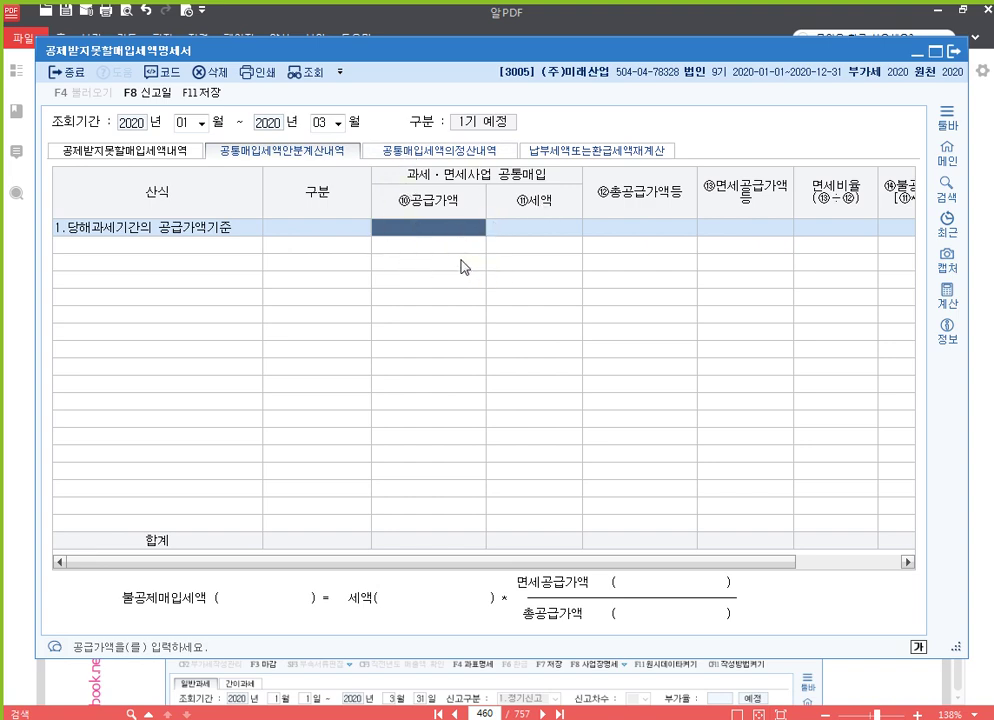
Enter 70,000,000 as the common purchase 공급가액 and accept the calculated 세액
text(70000000)
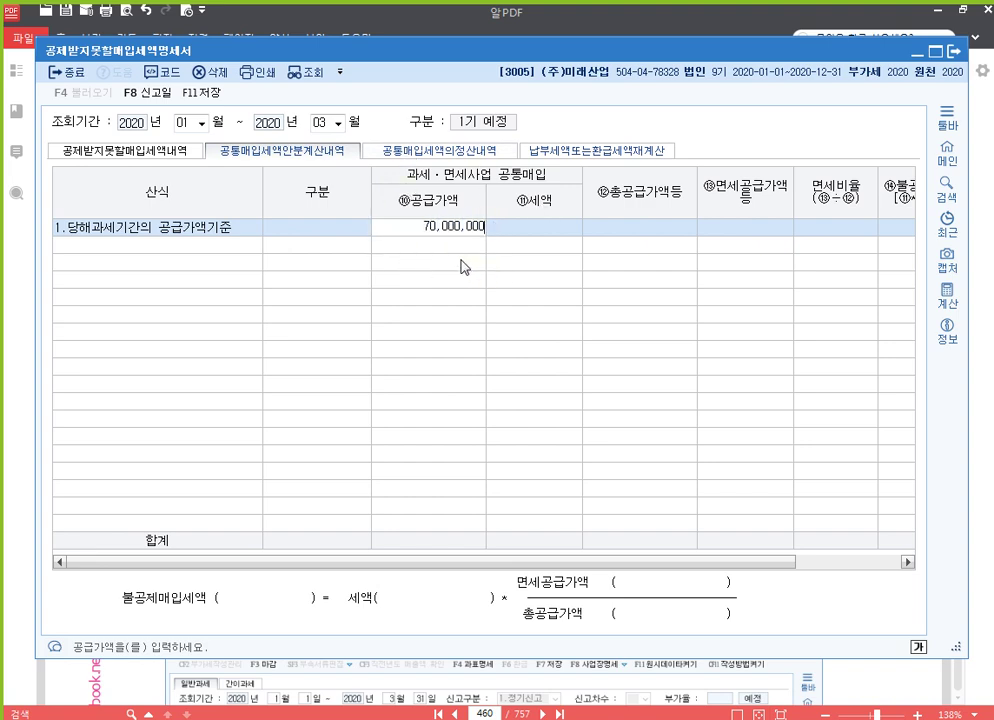
key(Return)
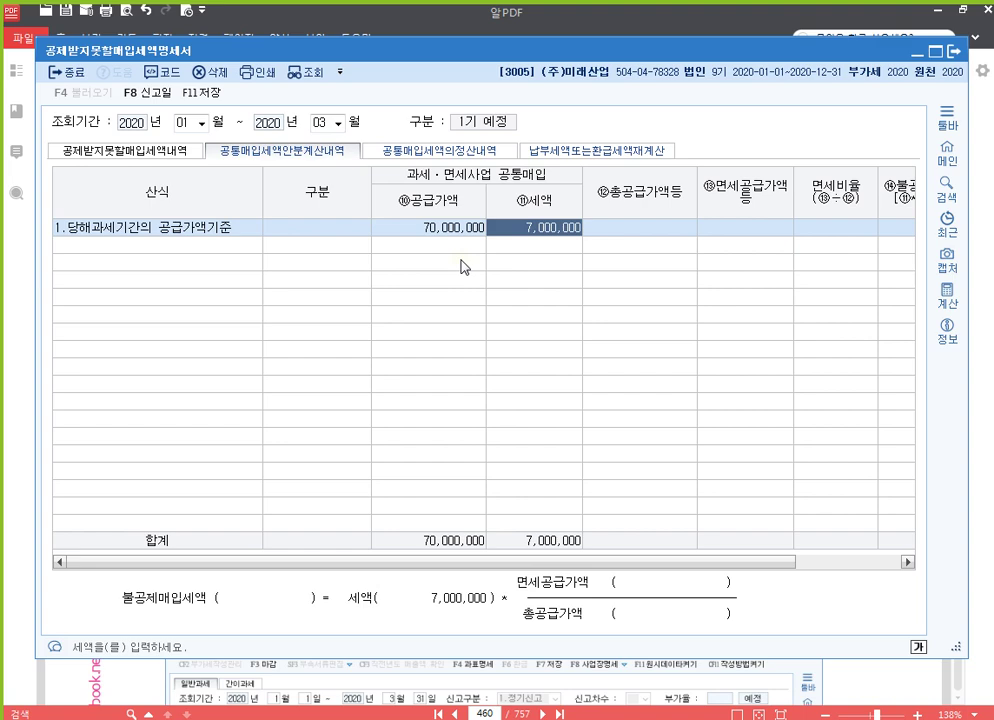
key(Return)
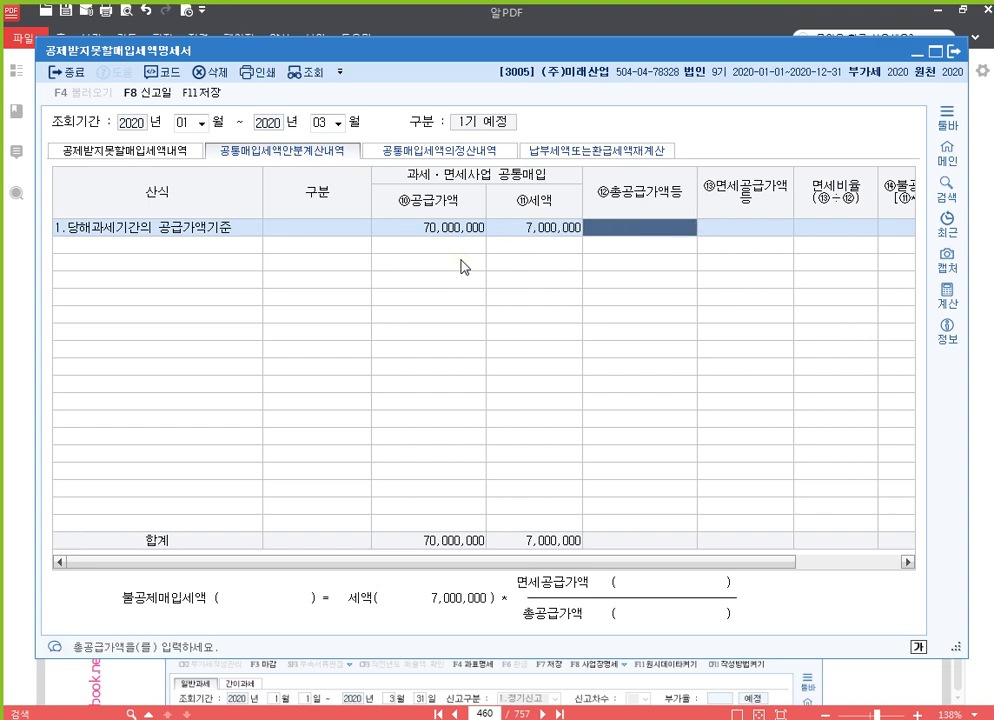
Make the statement window wider and shorter, and narrow the 산식 column so every column fits
drag(962, 652, 993, 553)
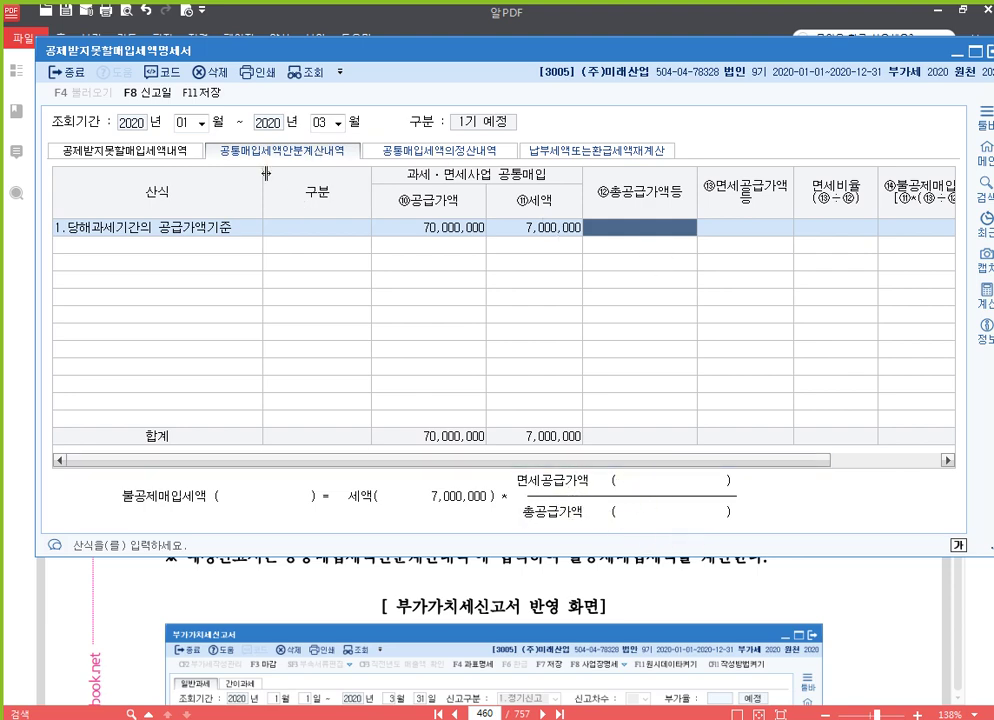
drag(266, 174, 225, 174)
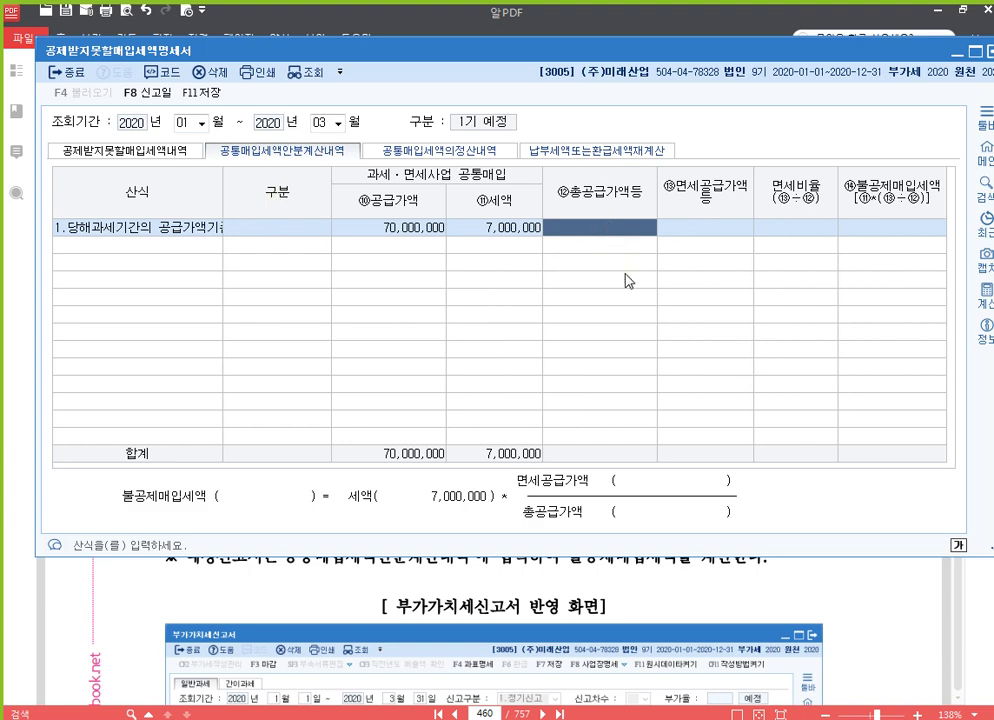
Enter 100,000,000 as 총공급가액등 and 60,000,000 as 면세공급가액등 for the apportionment row
text(100000000)
key(Return)
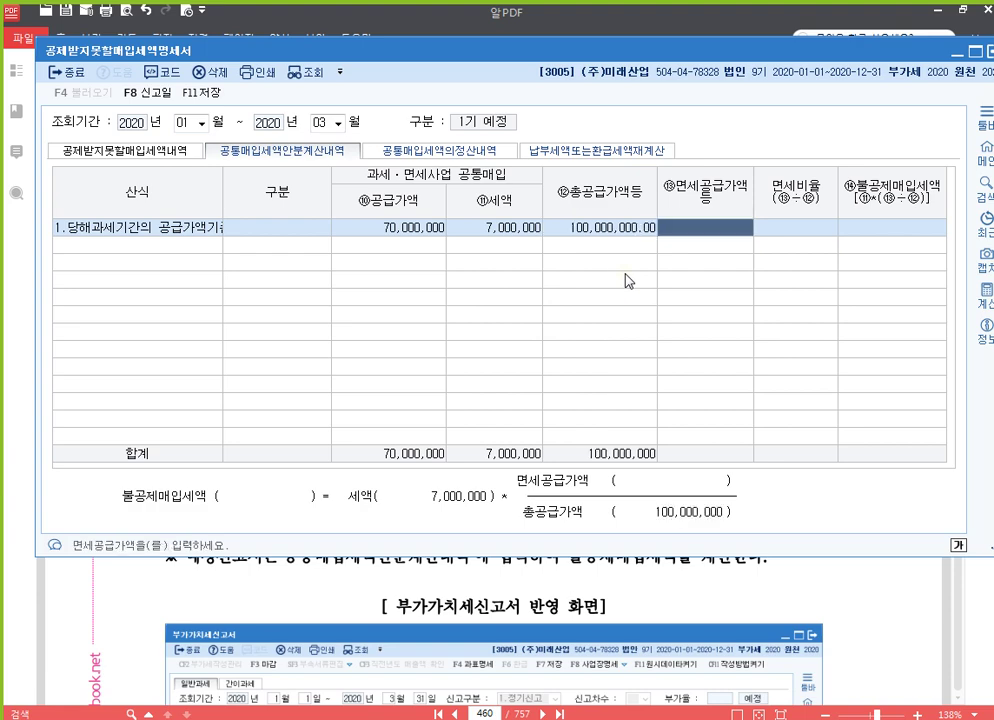
text(60000000)
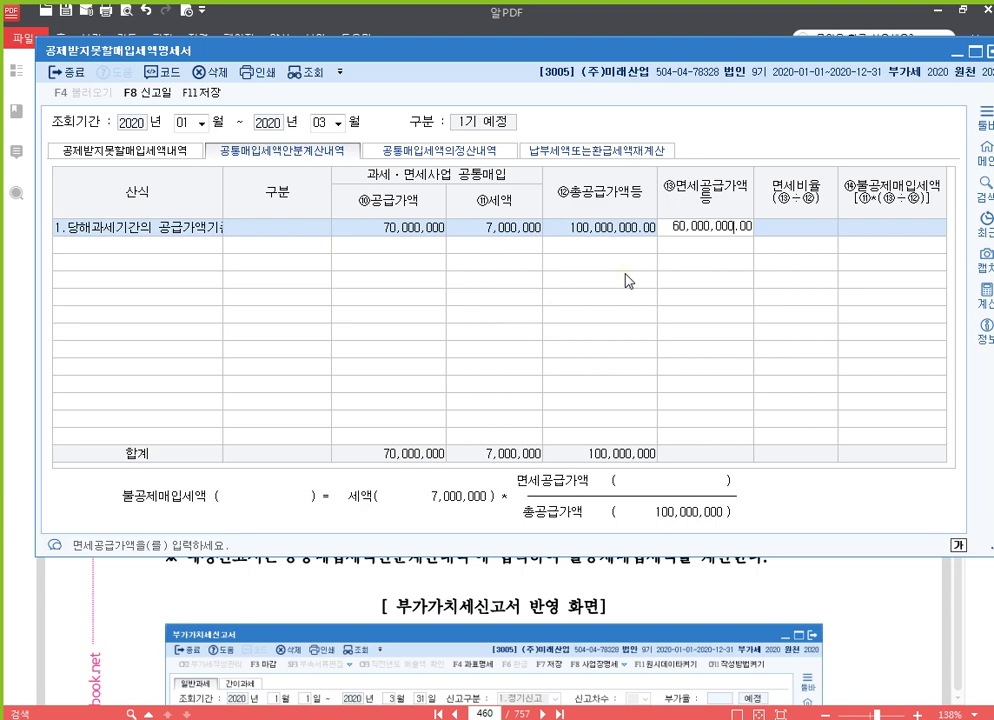
key(Return)
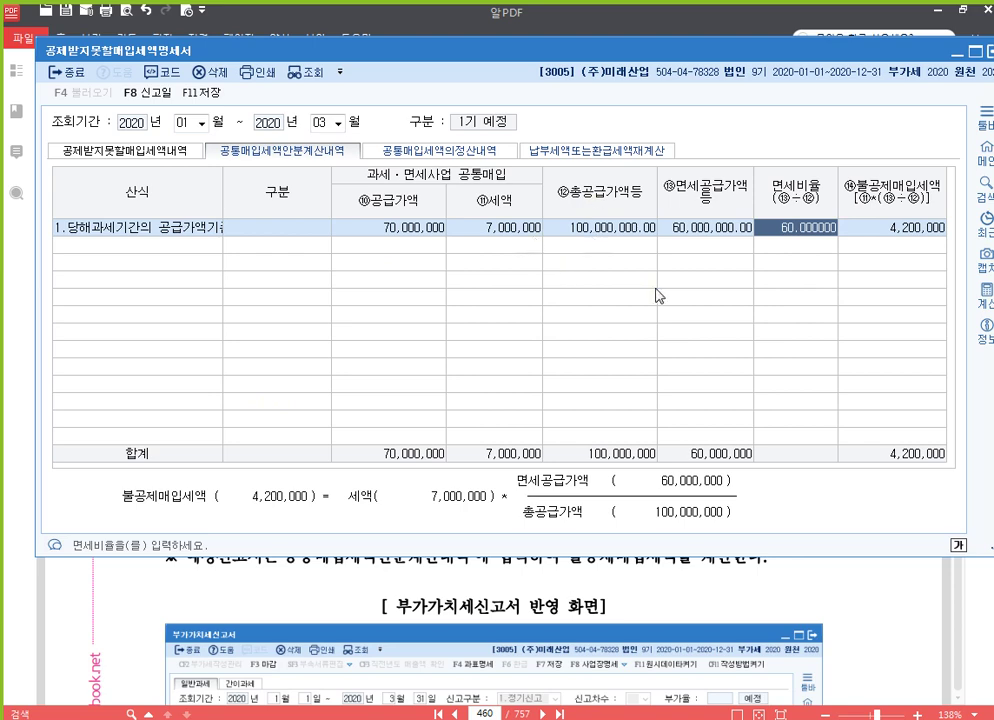
click(598, 228)
click(724, 230)
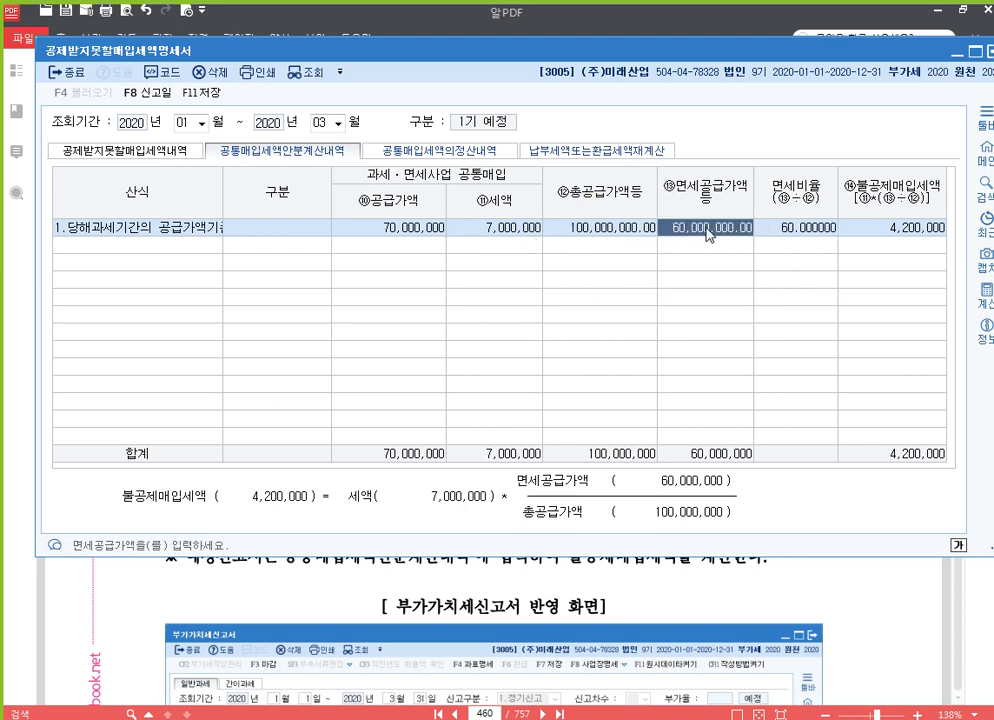
Compare the apportionment row with the textbook's answer screen and save the 공제받지못할매입세액명세서
click(559, 228)
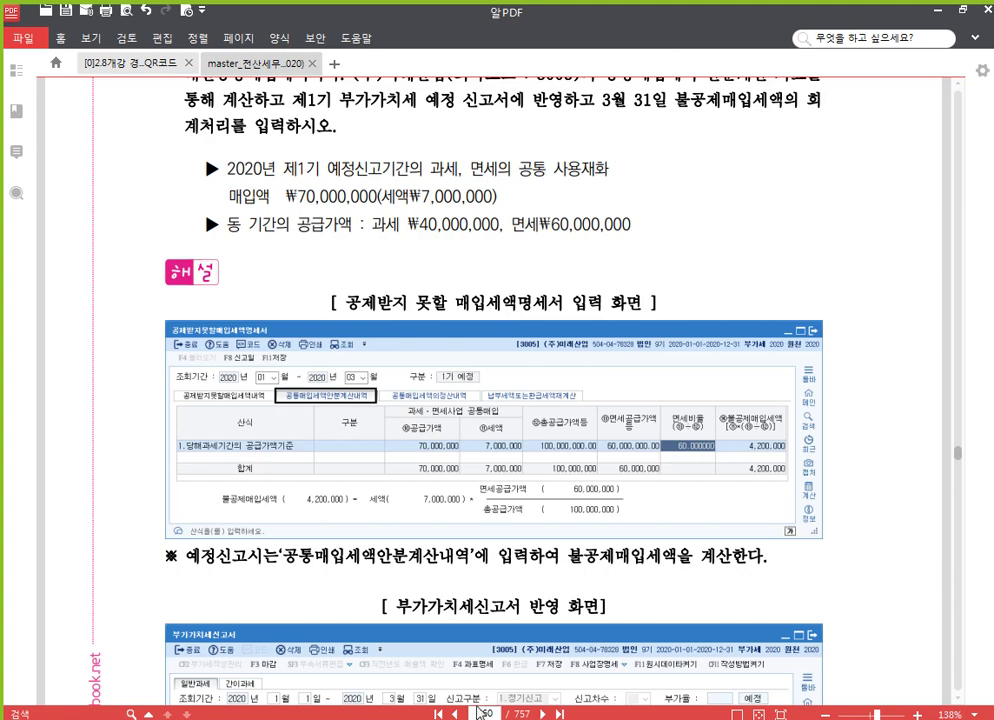
click(492, 719)
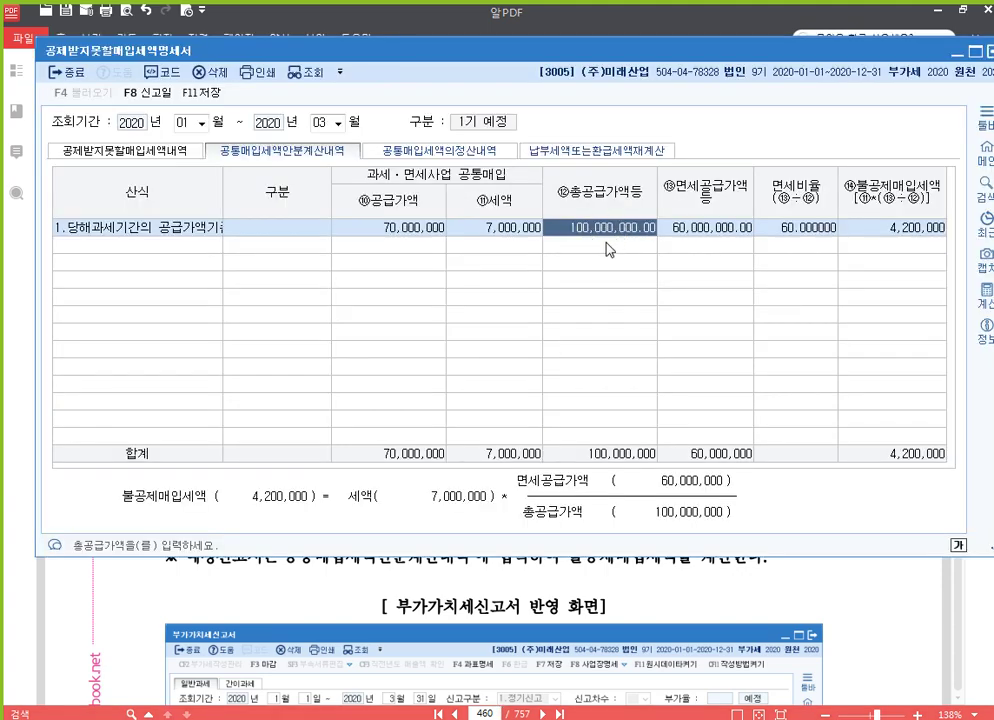
click(199, 92)
key(Escape)
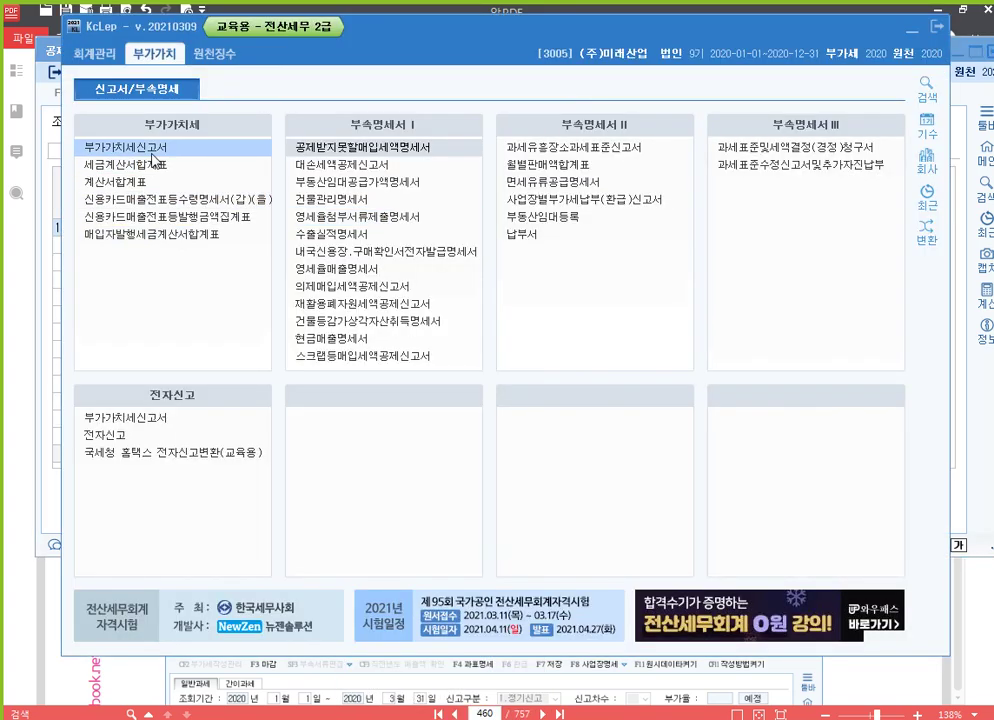
Open the 부가가치세신고서 and load the period from January 1 to March 31, 2020
key(Return)
text(1)
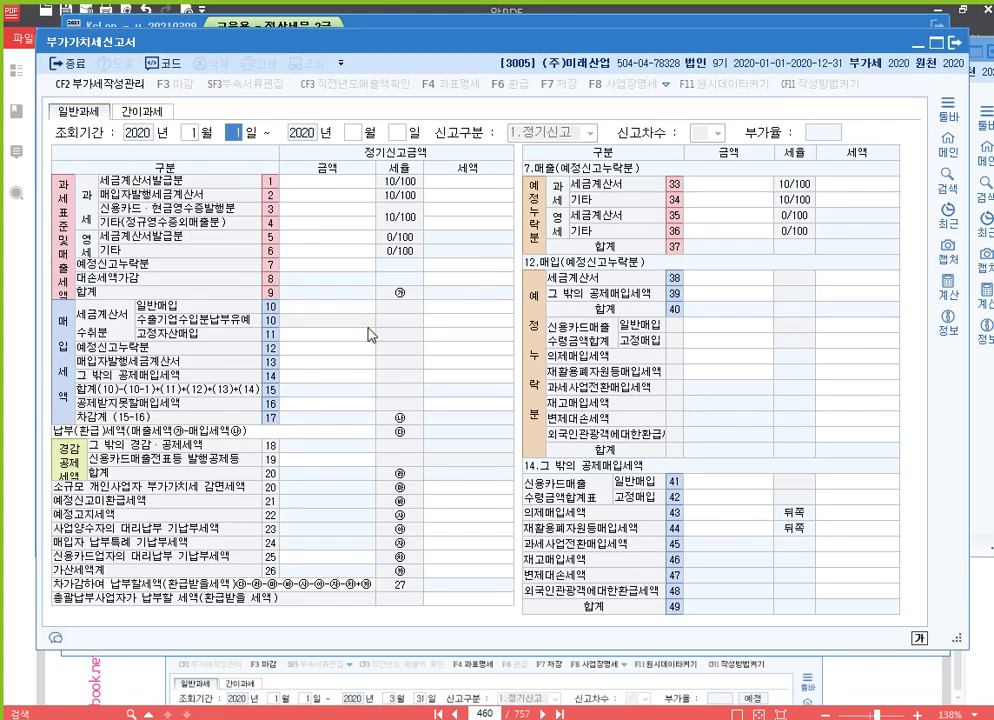
key(Return)
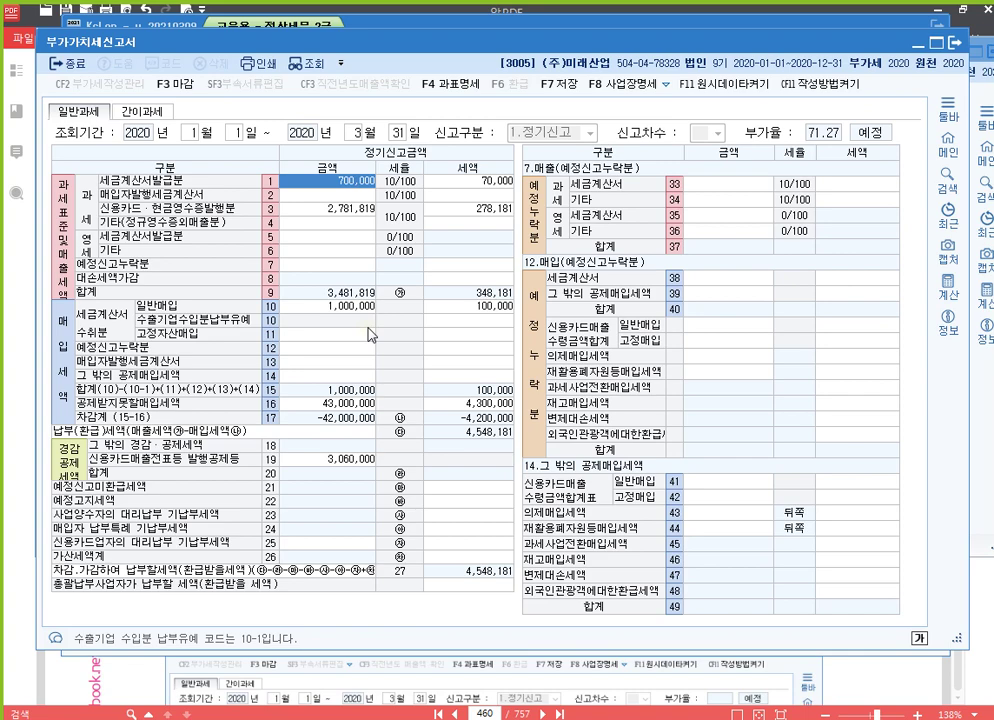
Examine the breakdown of line 16 공제받지못할매입세액, especially lines 50 and 51, in the VAT return
click(363, 402)
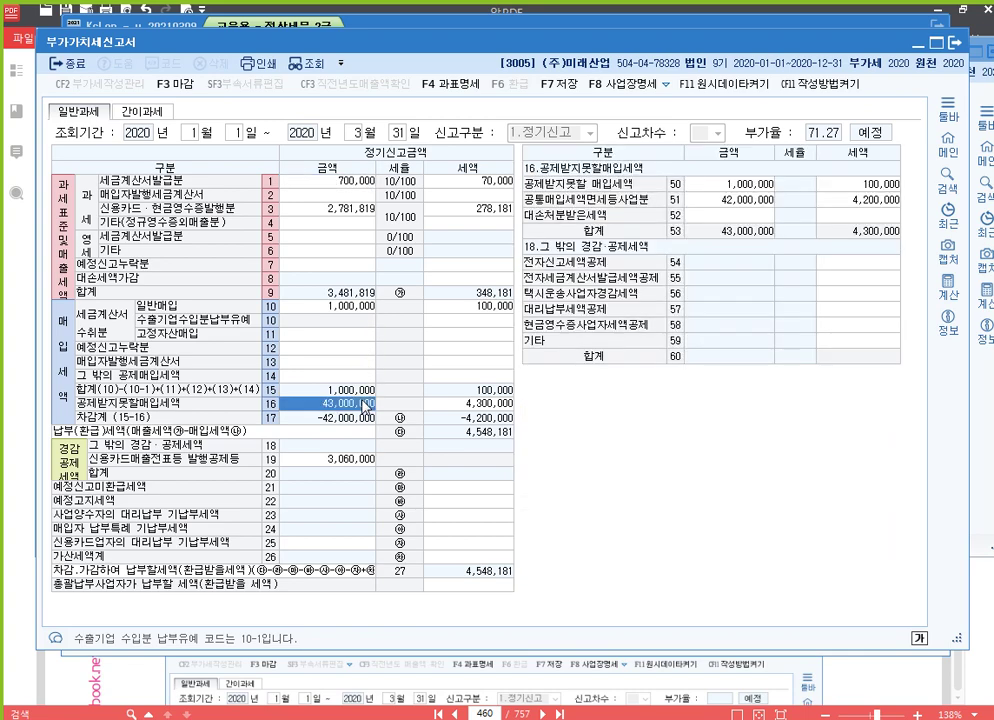
key(Return)
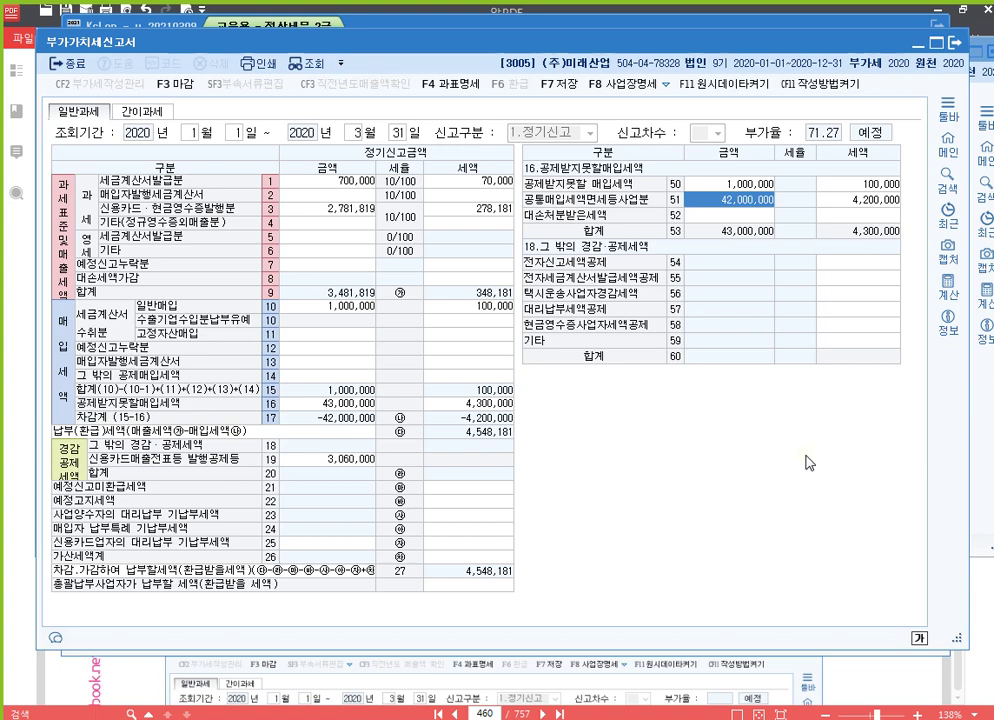
click(743, 186)
click(700, 199)
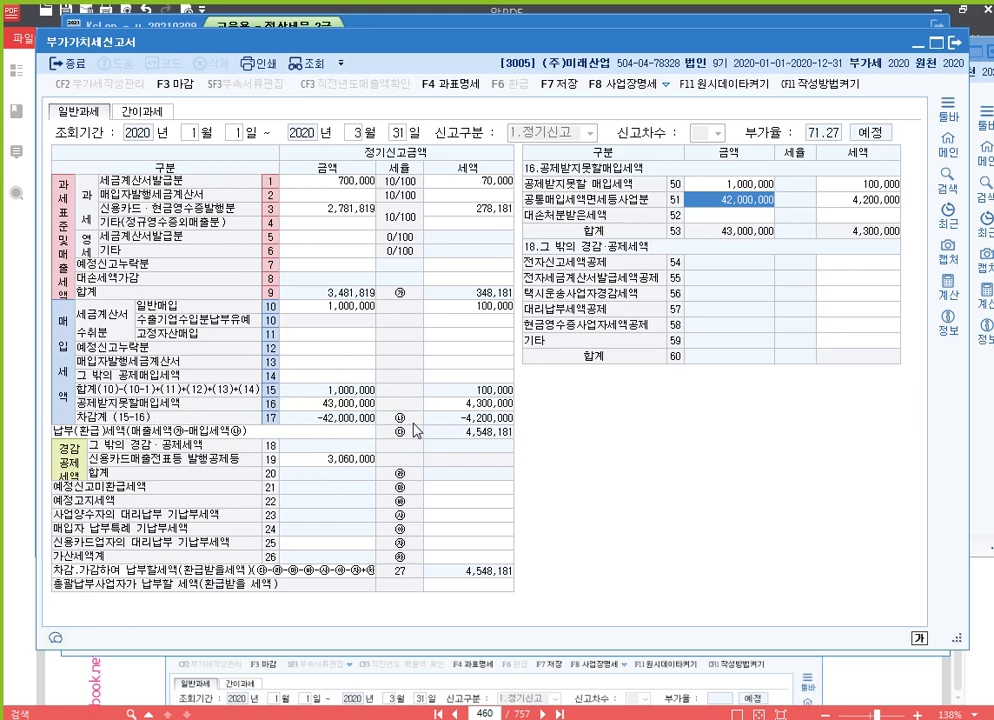
click(869, 205)
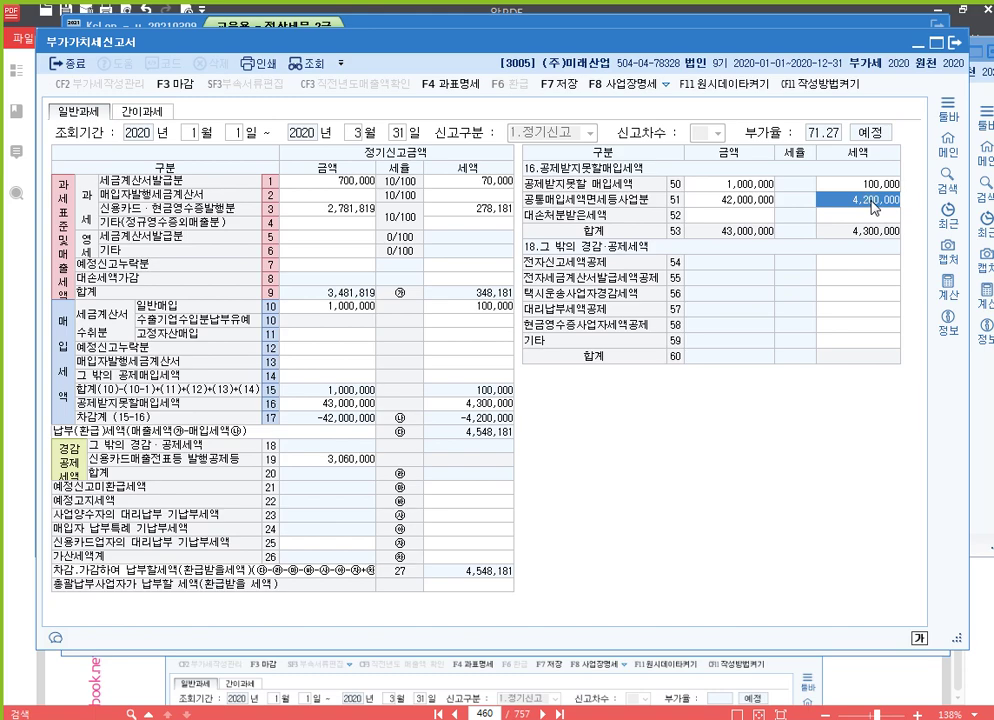
Clear both the 금액 and the 세액 of line 50 공제받지못할 매입세액 in the VAT return
click(768, 186)
key(Delete)
key(Return)
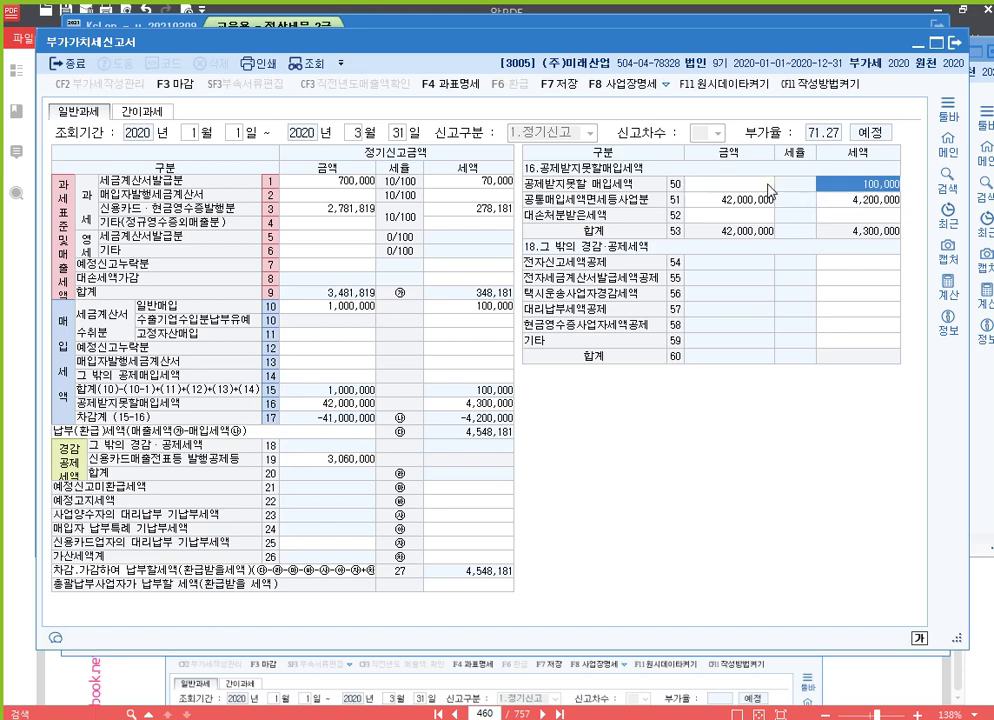
key(Delete)
key(Return)
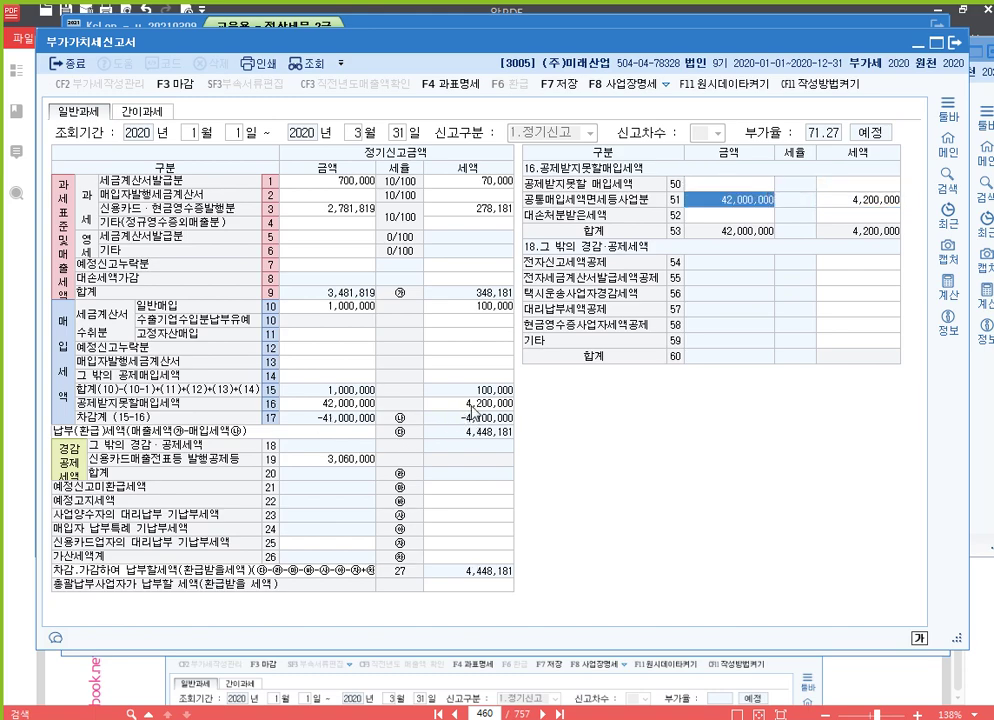
Clear the 금액 and 세액 of line 10 일반매입 and bring back the line 16 breakdown
click(474, 408)
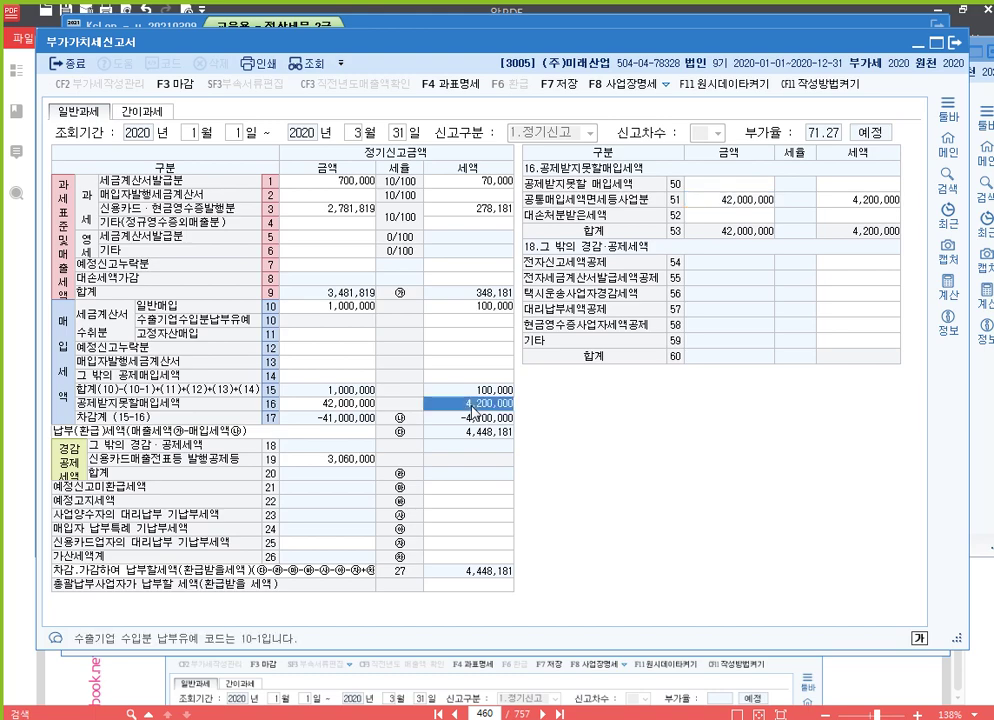
click(354, 313)
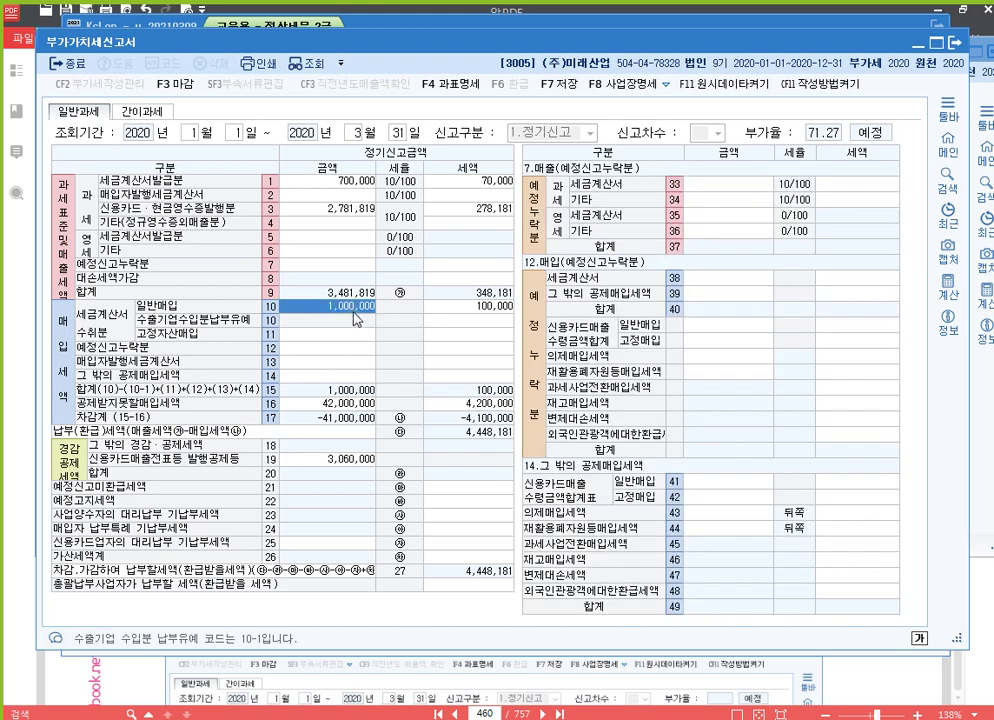
key(space)
key(Return)
key(space)
key(Return)
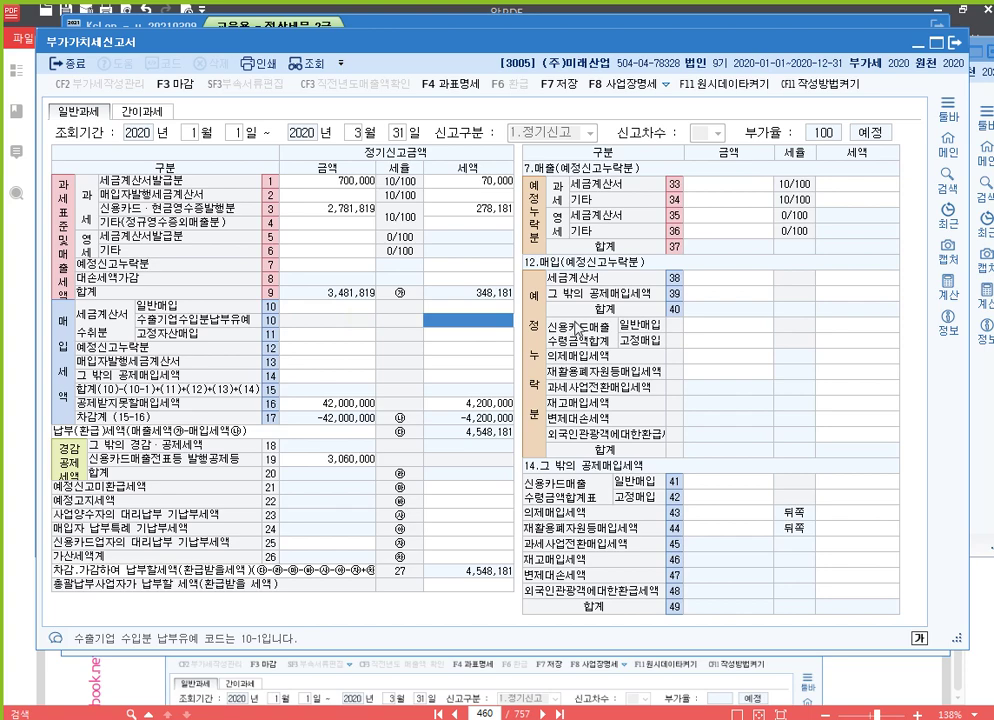
click(489, 406)
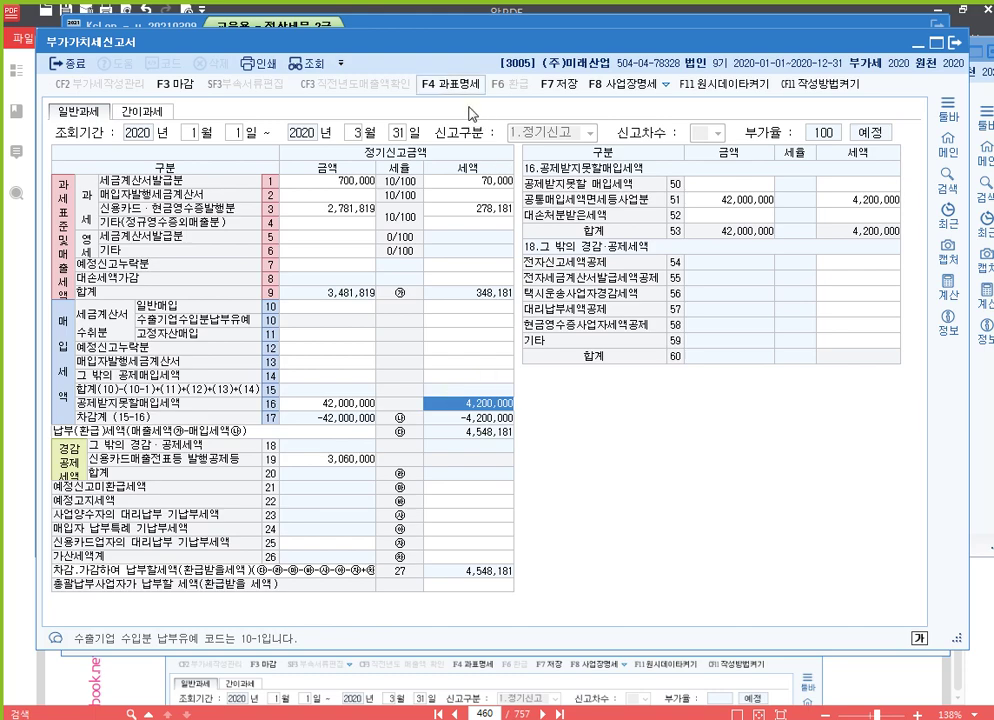
Switch to the 20210319.hwp notes in Hangul, copy the blank (차)/(대) journal table and place the cursor below the [참고] list
scroll(570, 325, down, 1)
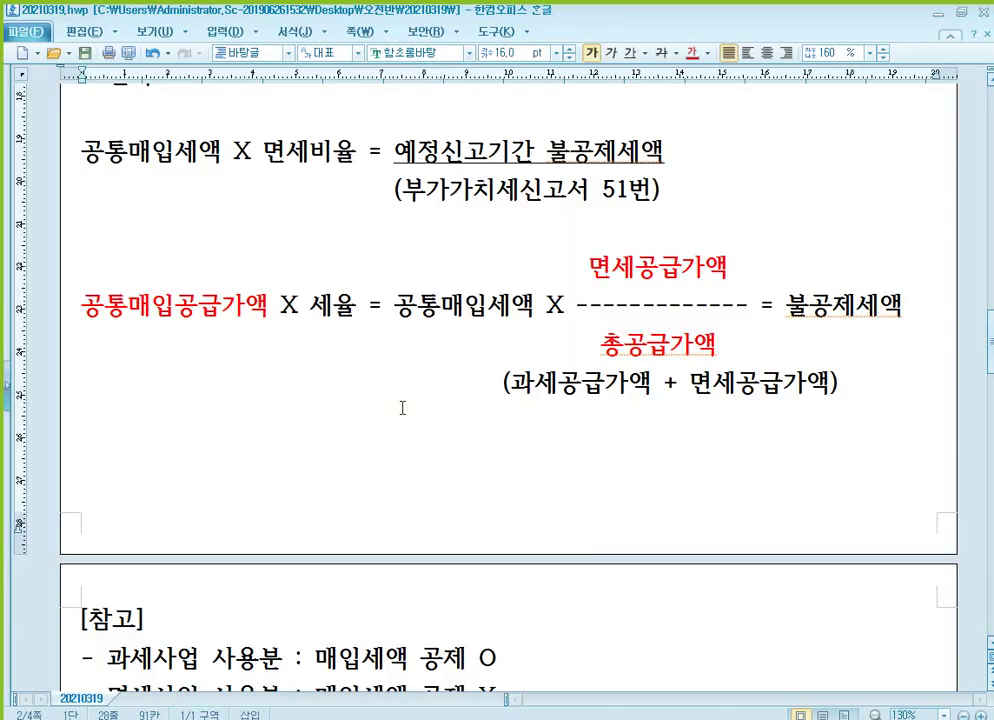
scroll(450, 405, down, 10)
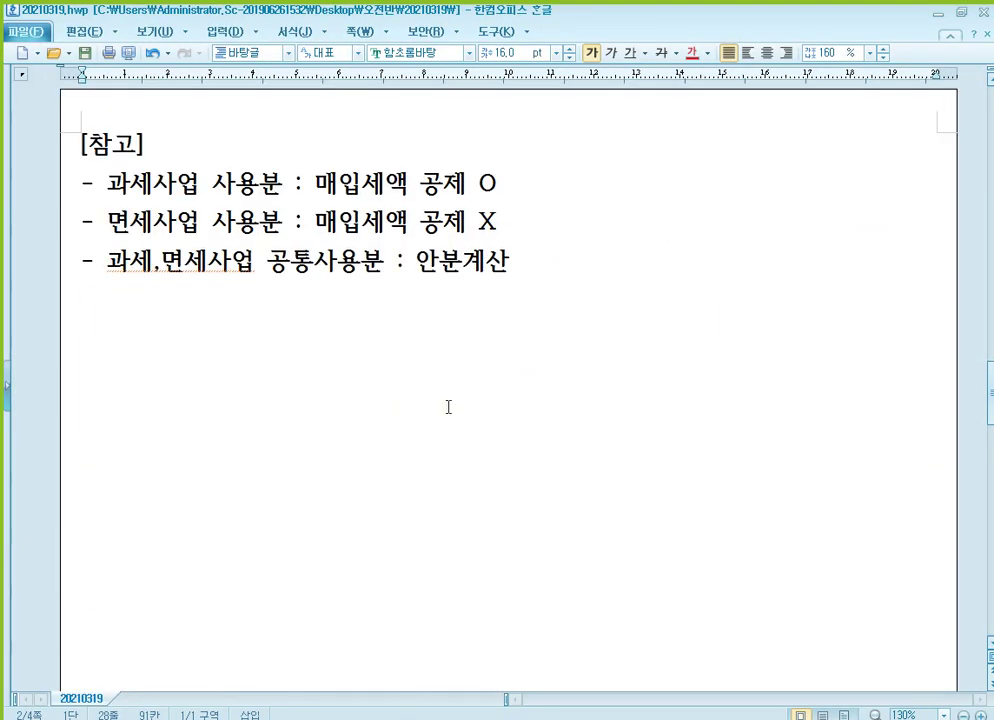
scroll(449, 401, up, 1)
click(300, 348)
click(322, 320)
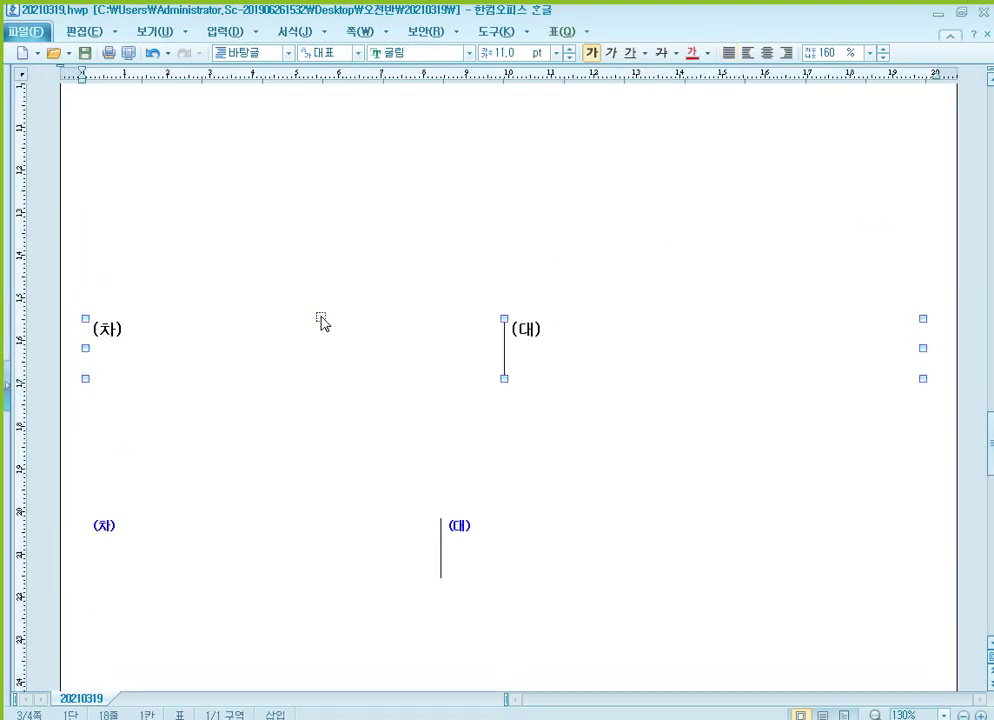
scroll(322, 312, up, 8)
click(237, 383)
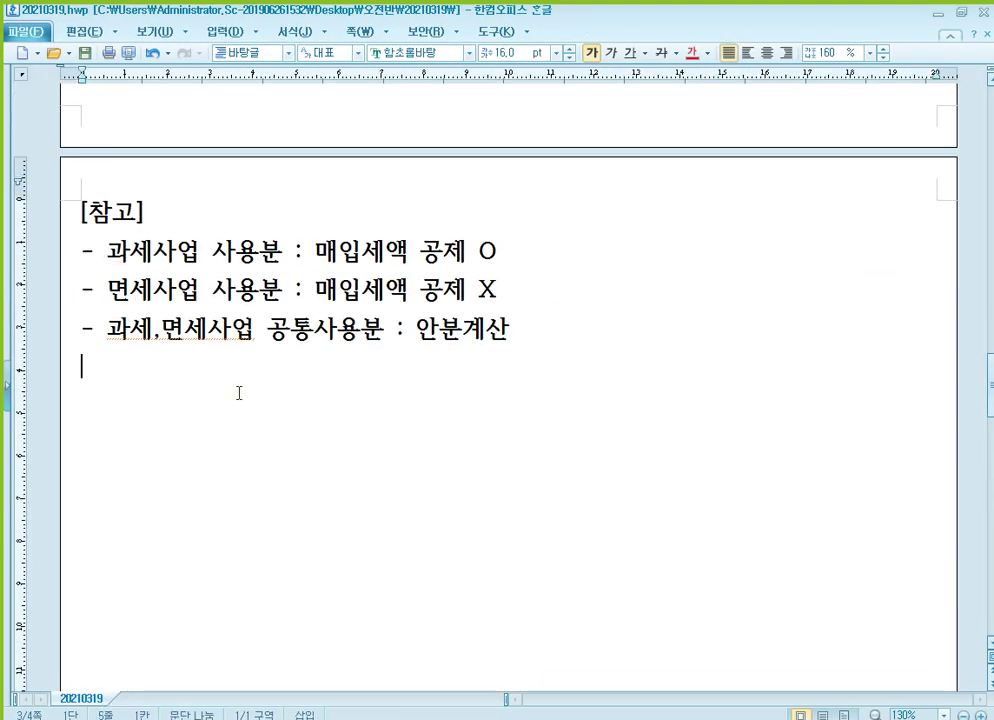
Below the [참고] list, add an example heading "ex)" followed by the line "- 매입시"
text(ex) ㅁ)
key(BackSpace)
key(BackSpace)
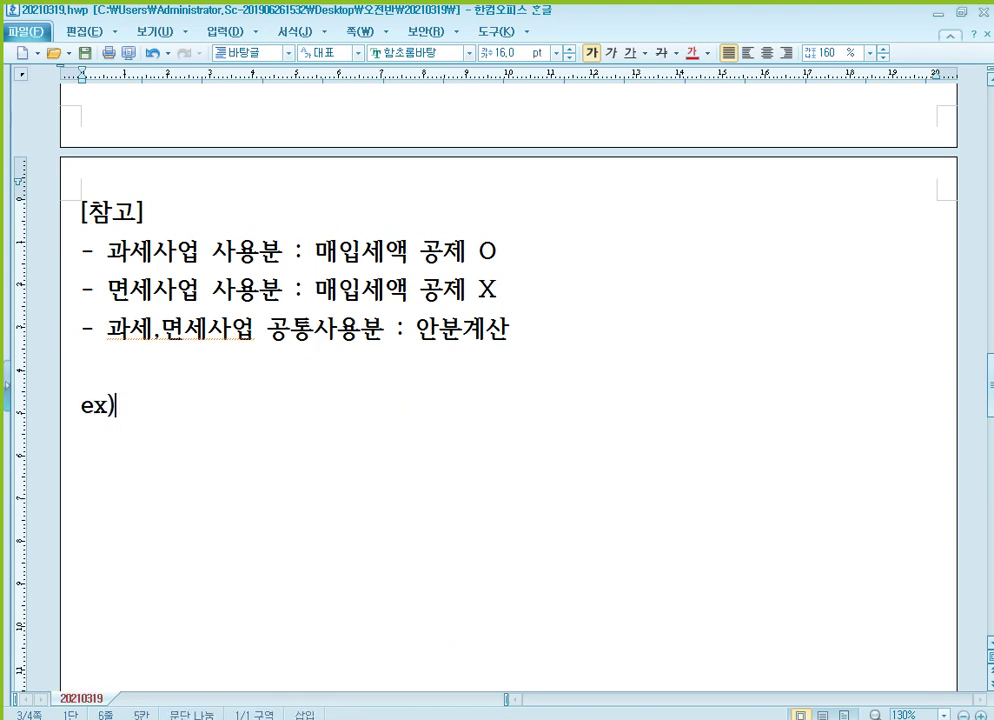
key(Return)
text(- 매입시)
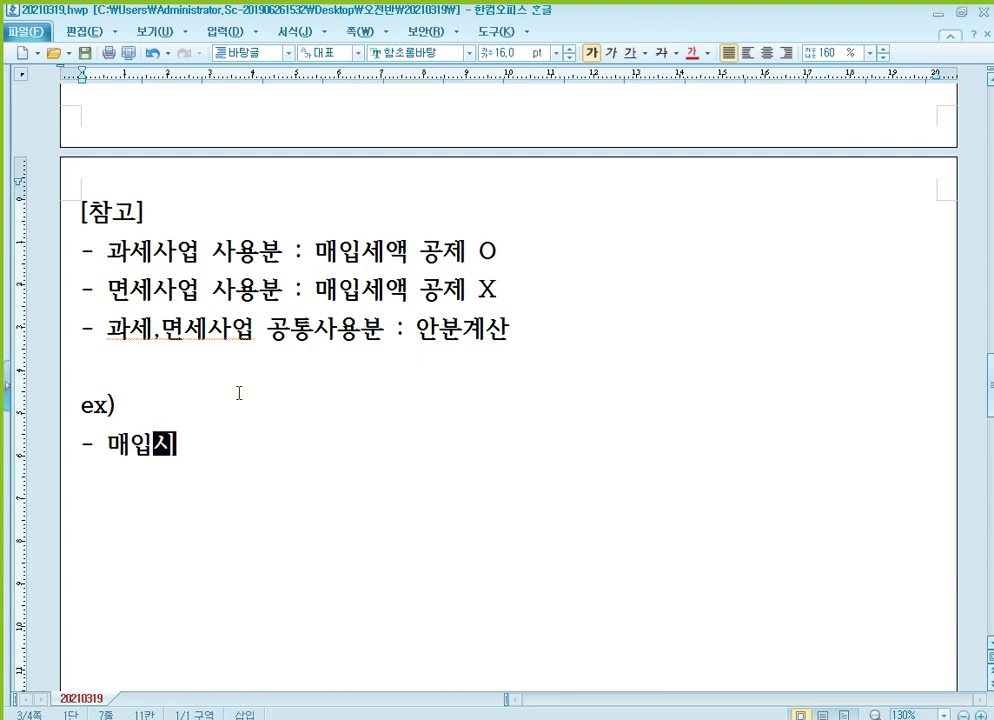
key(Return)
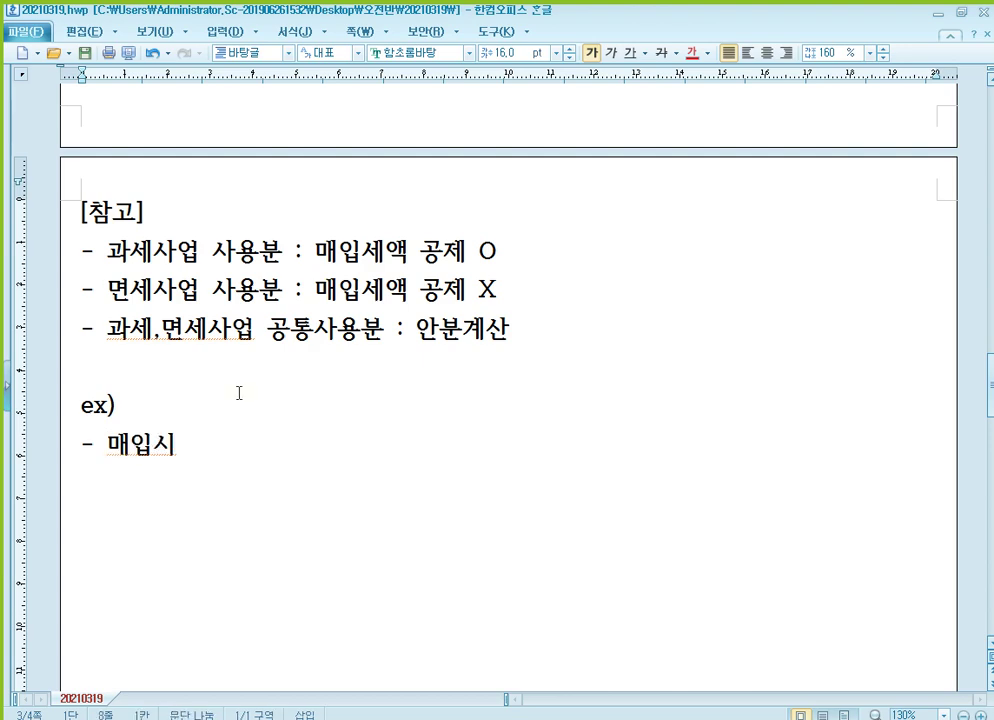
Under "- 매입시", write the purchase line "51.과세 70,000,000 7,000,000"
scroll(310, 358, down, 1)
scroll(314, 358, down, 1)
text(51.)
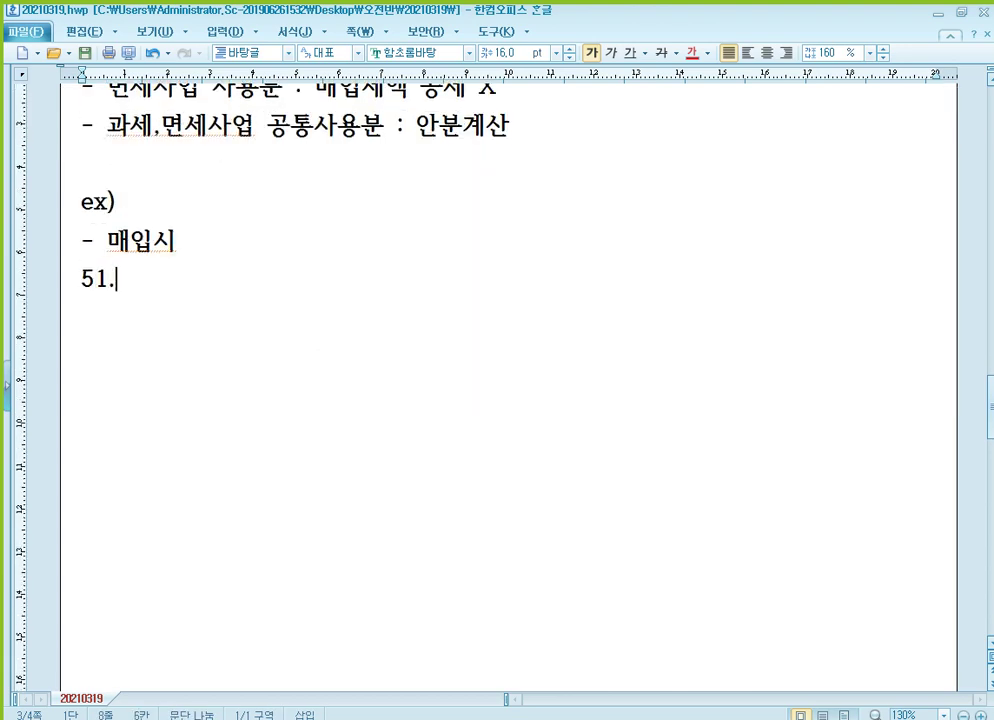
text(과세   )
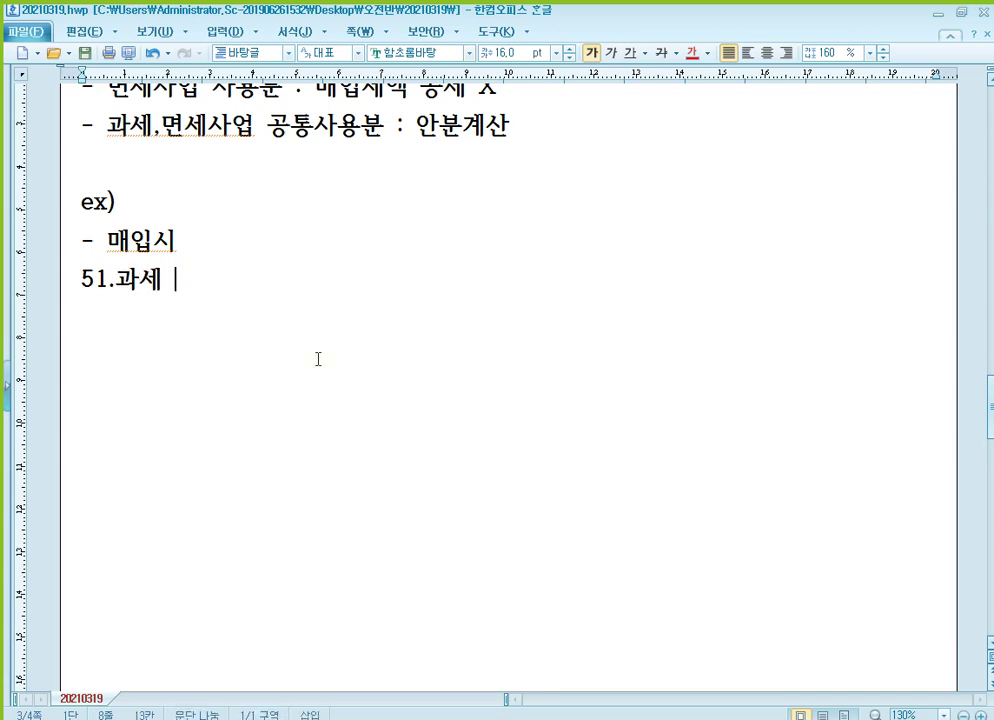
text(70,000,)
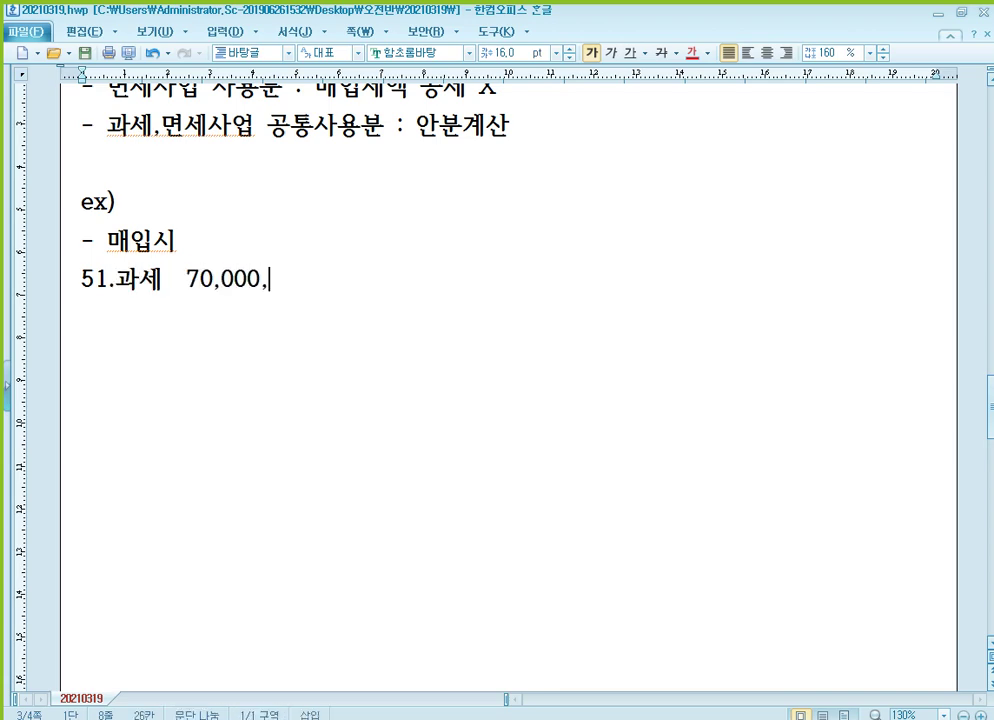
text(000   7,000,00)
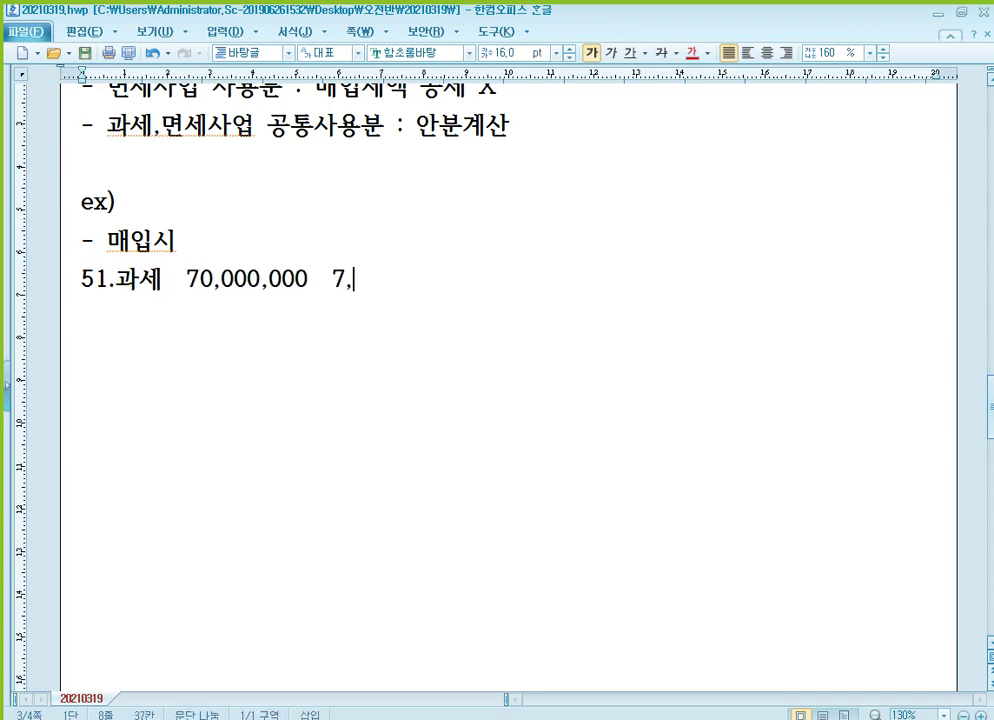
text(0)
Insert the blank (차)/(대) journal table under the purchase line and enter the debit 부가세대급금 7,000,000
key(Return)
text((차)	(대))
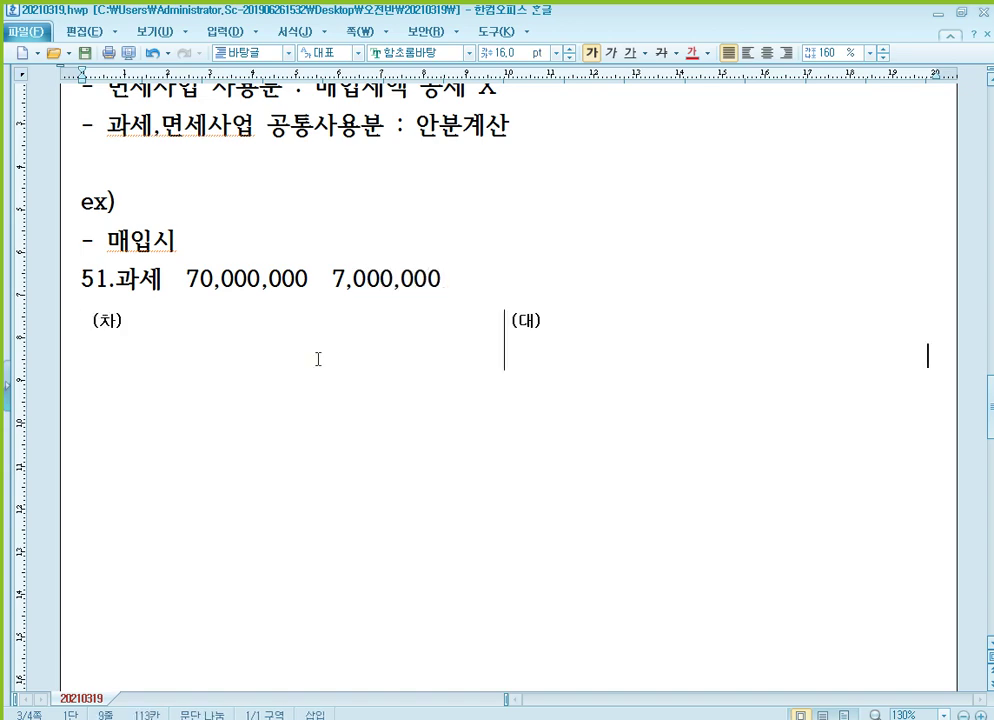
click(275, 340)
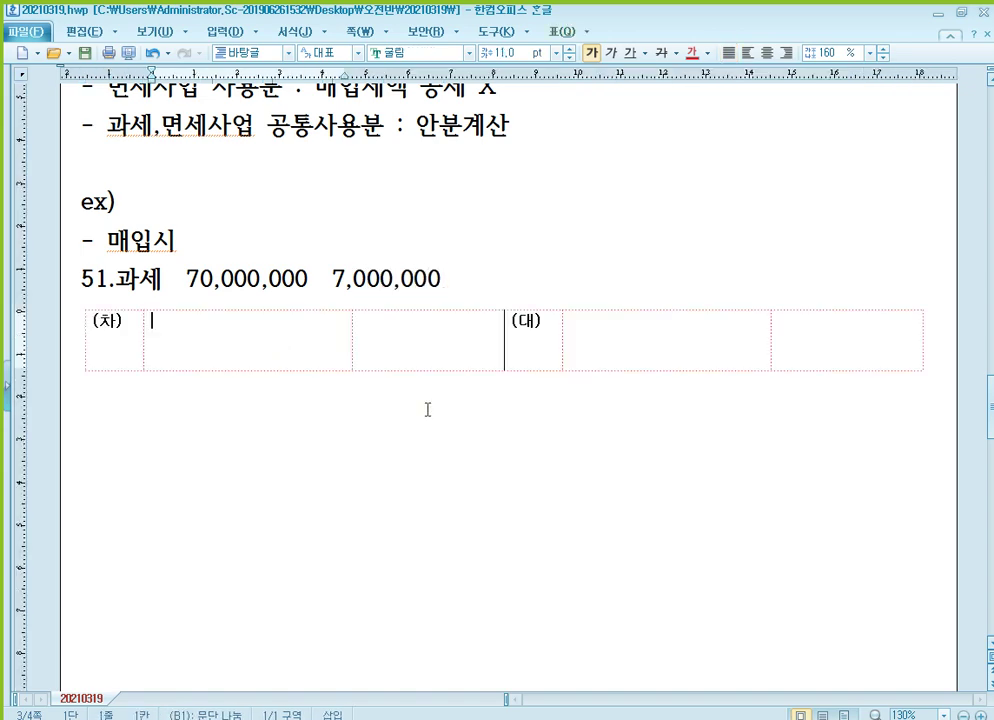
text(부 가 세 대 급 금)
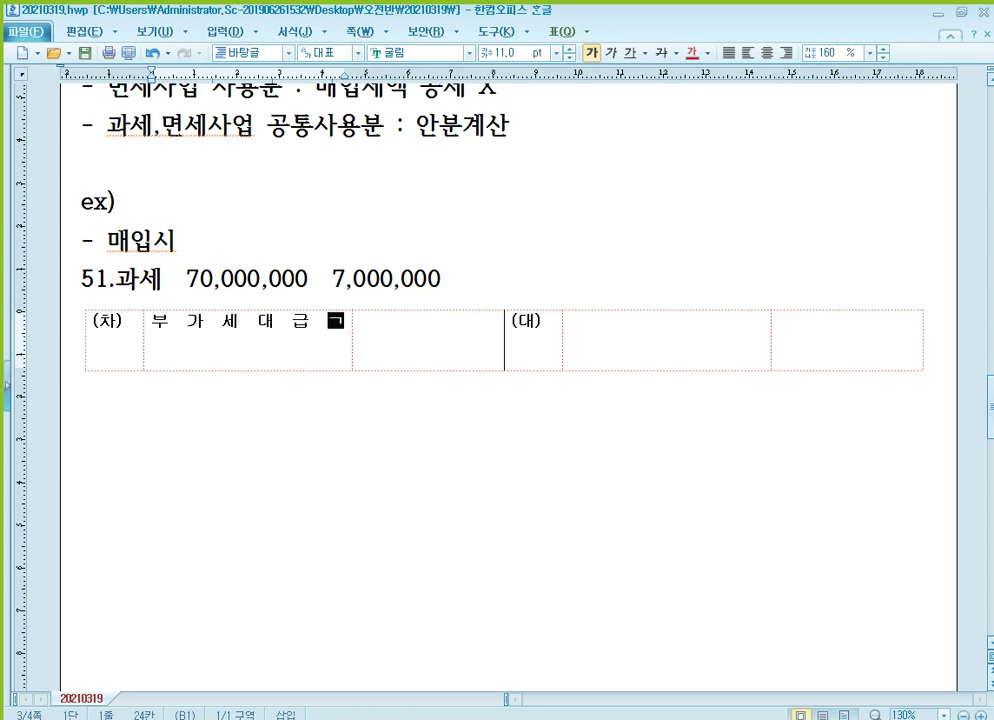
key(Tab)
text(7,000,000 )
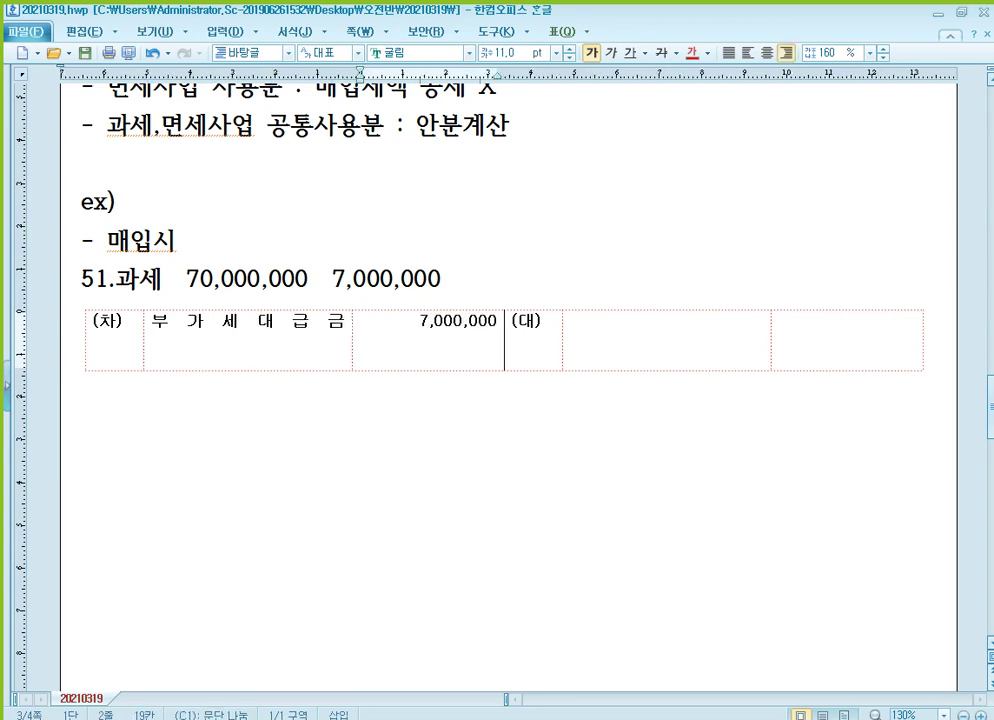
Add 원재료 70,000,000 as the second debit line of the journal table
text(70,000,000)
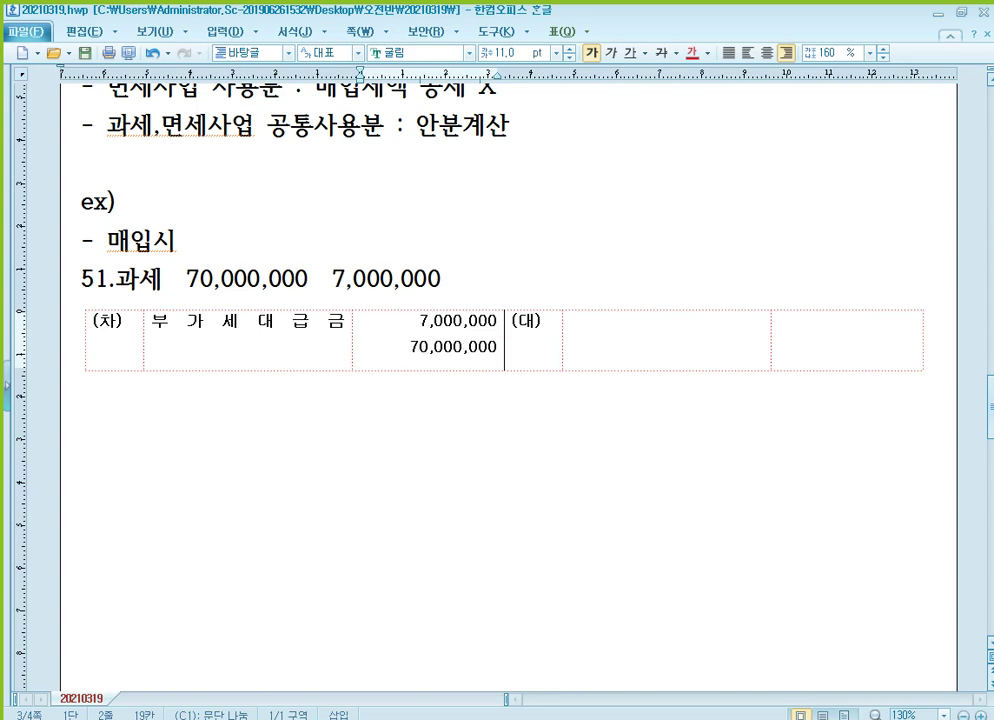
key(Up)
key(Home)
key(Left)
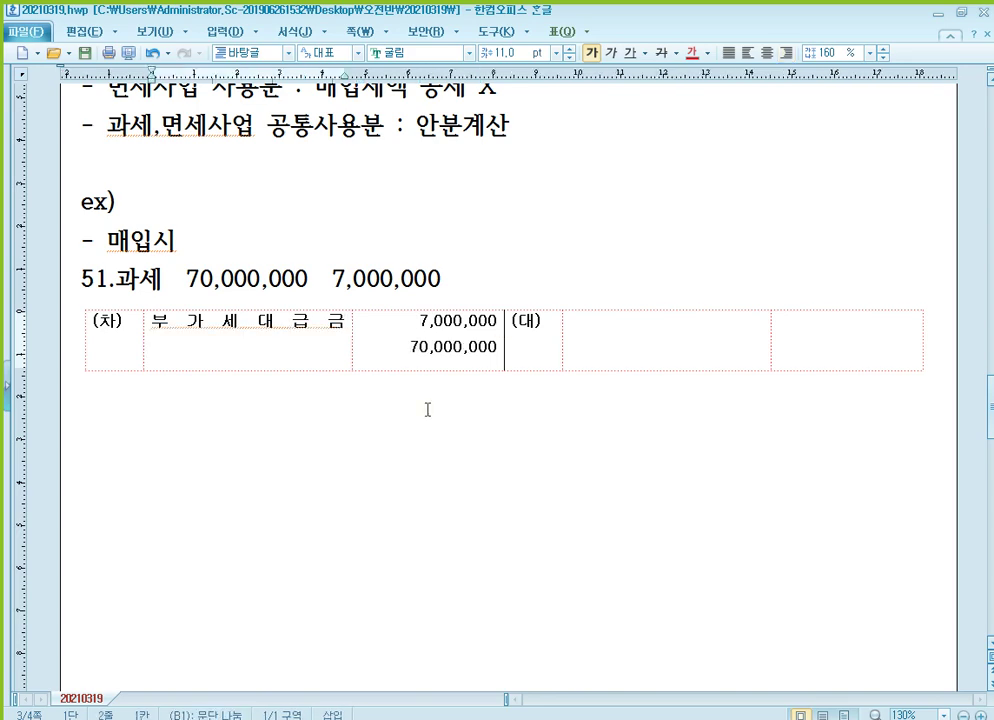
text(원재료)
key(Tab)
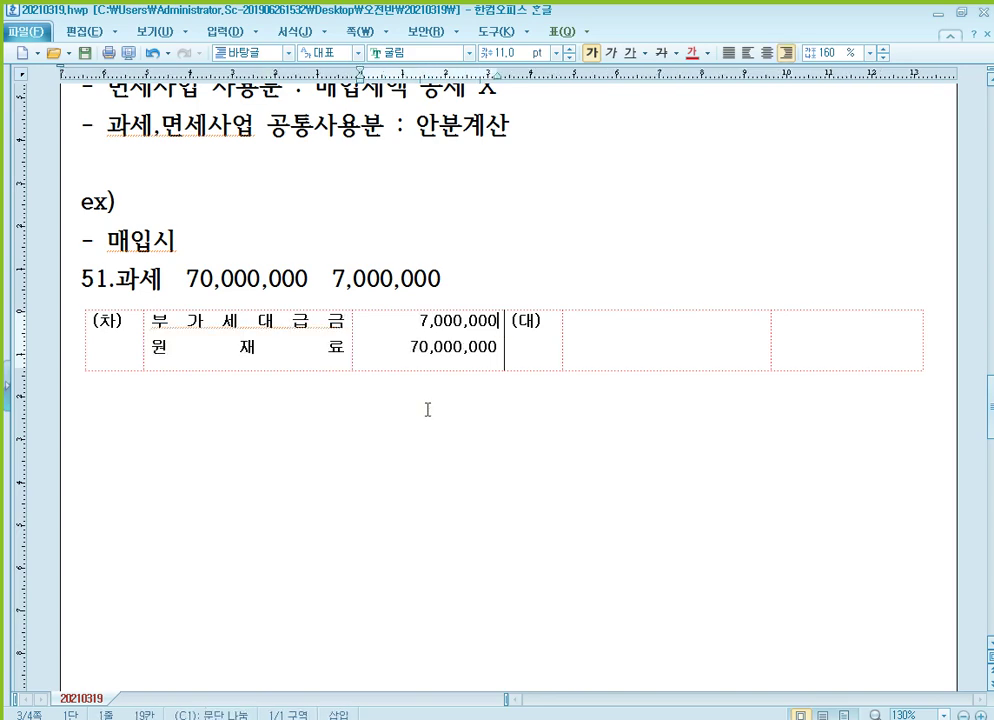
Enter the credit line 현금 77,000,000 in the journal table under the 51.과세 purchase line
key(Tab)
key(Tab)
text(현금)
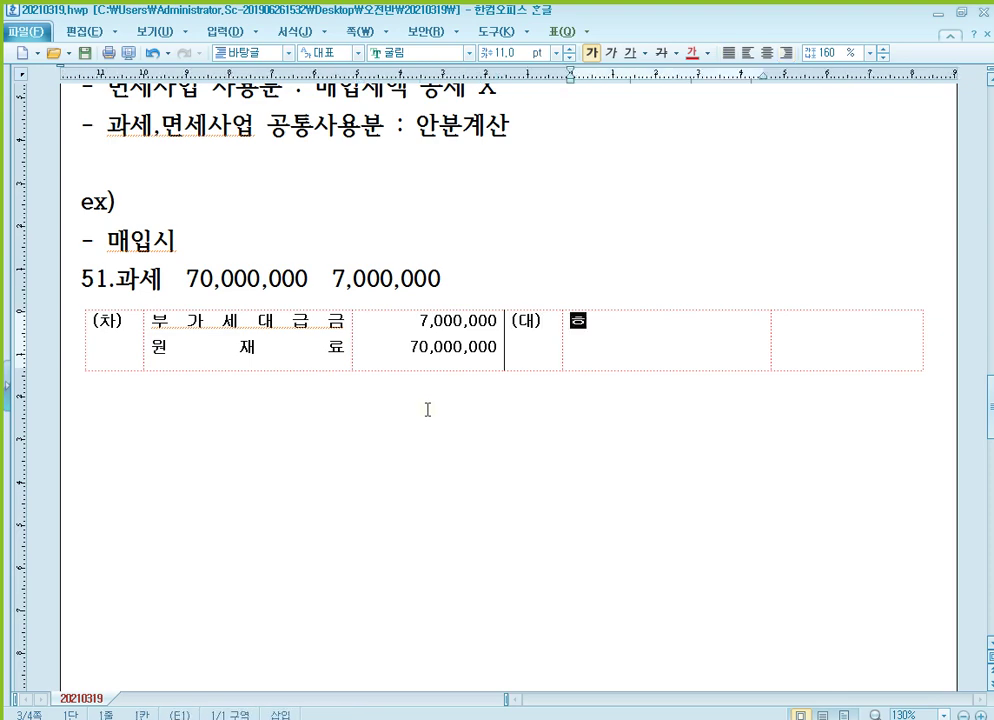
key(Tab)
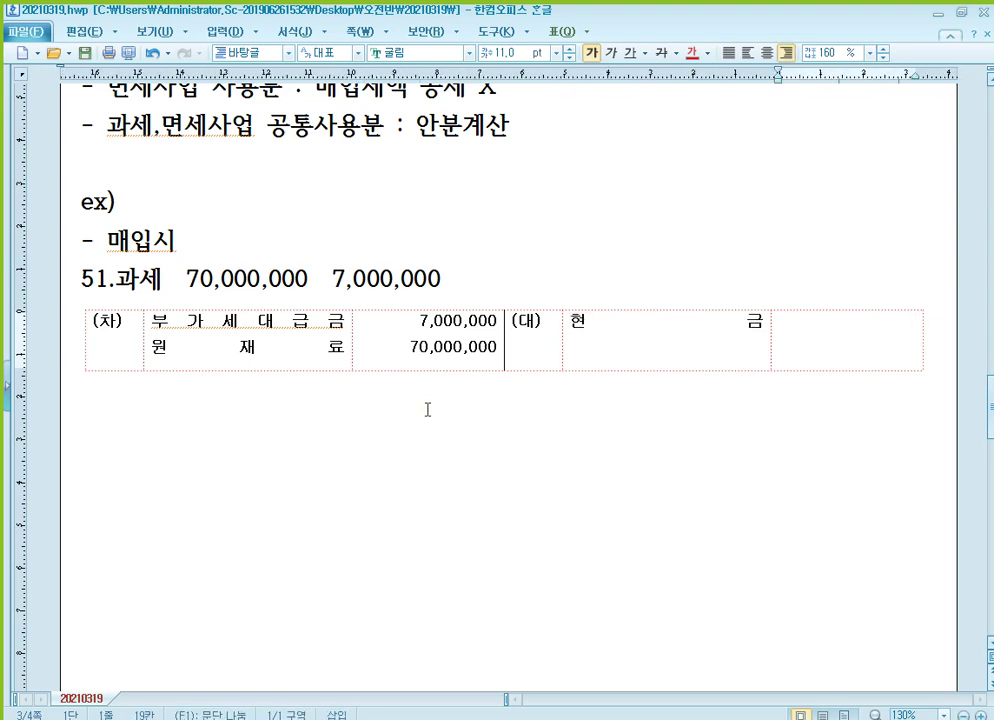
text(77,000,000)
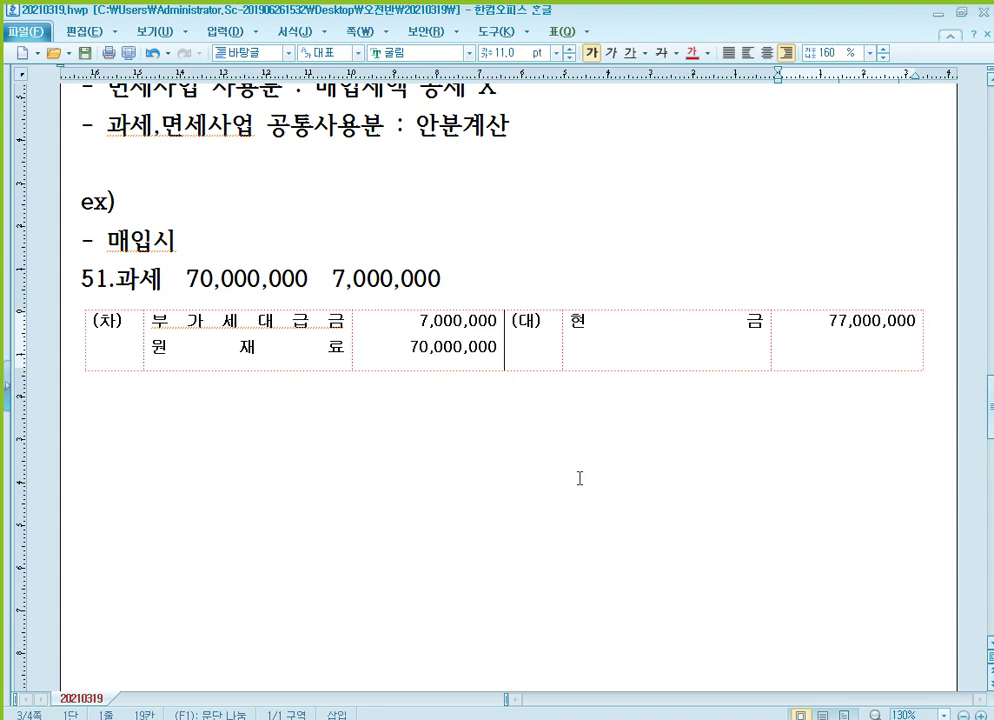
Color the debit account 부가세대급금 and its amount 7,000,000 red in the first journal table
click(106, 295)
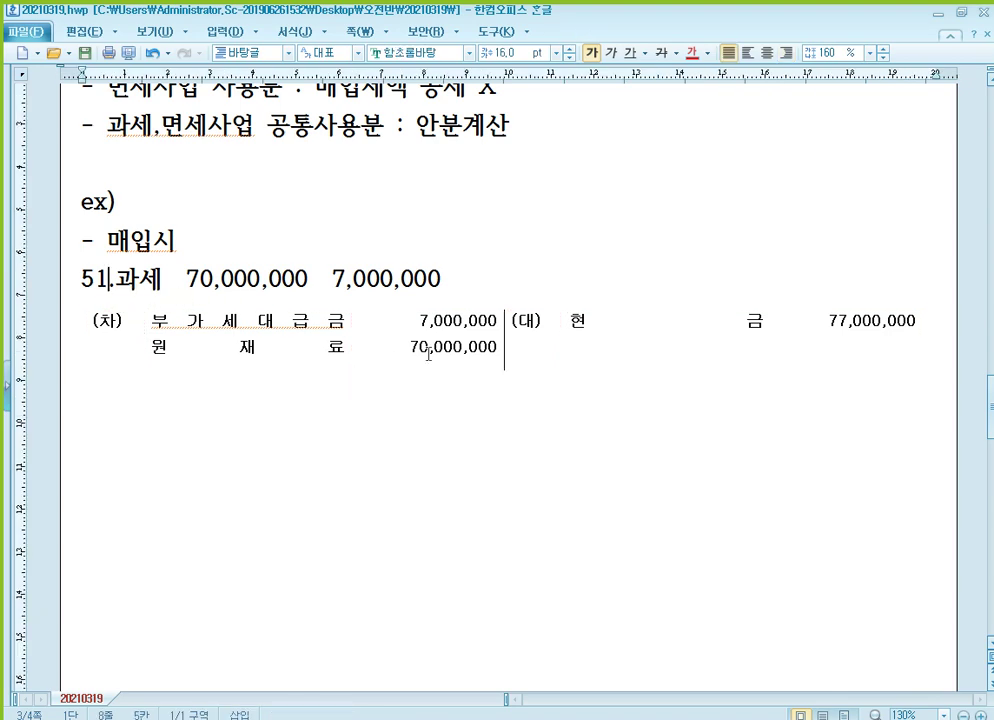
click(157, 320)
drag(157, 320, 345, 322)
click(692, 53)
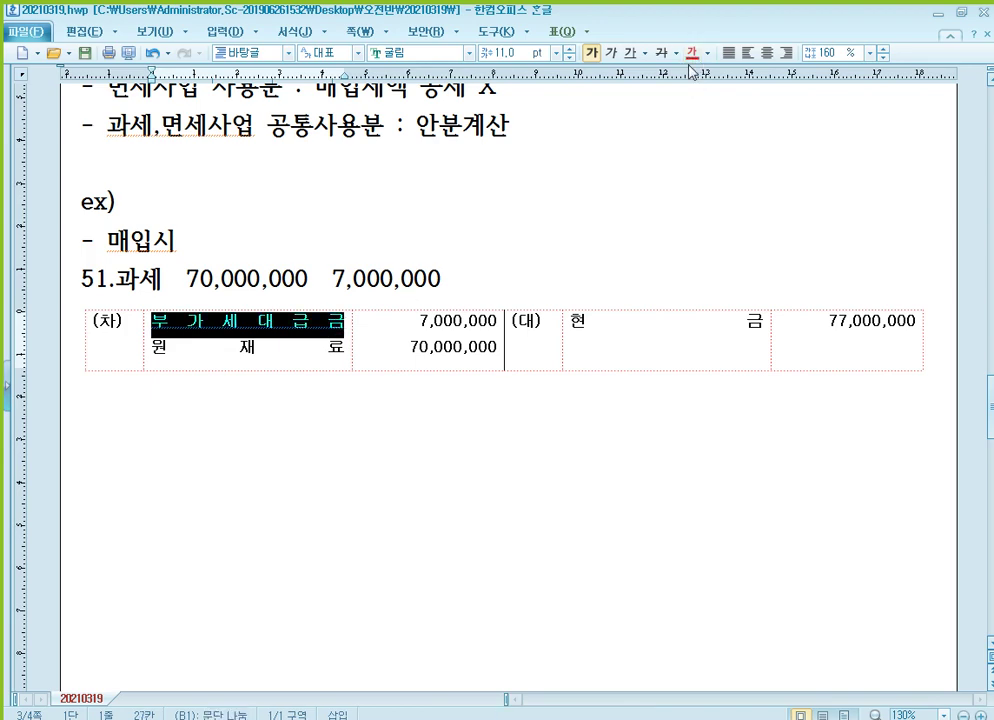
drag(416, 321, 497, 321)
click(692, 53)
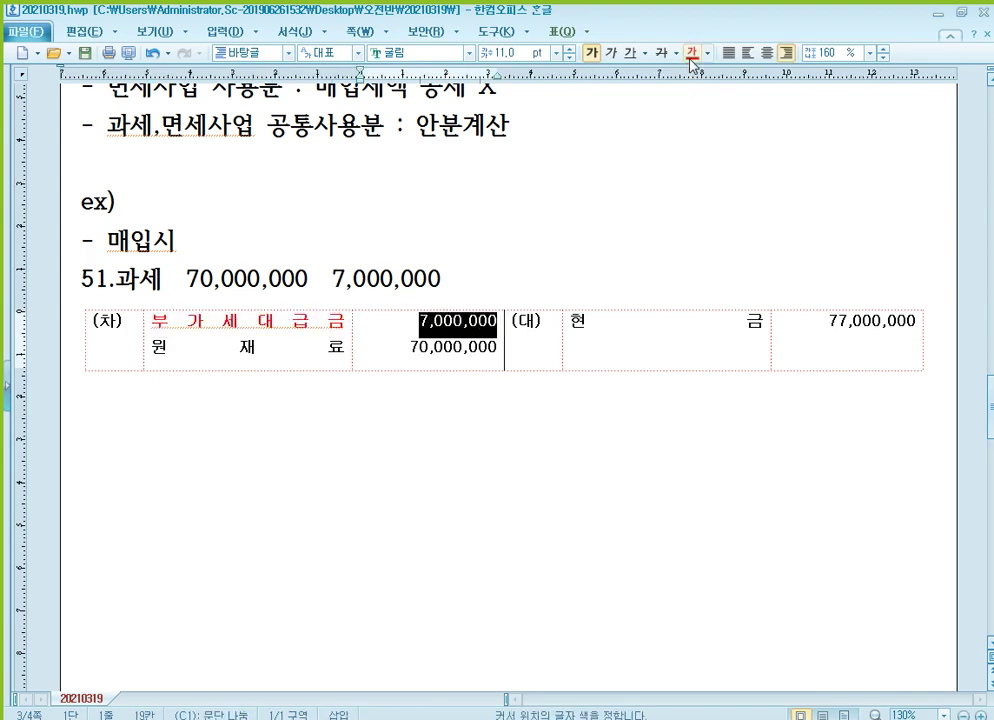
Below the first journal table, add the line "- 면세비율 60%" and insert a blank (차)/(대) journal table under it
click(497, 417)
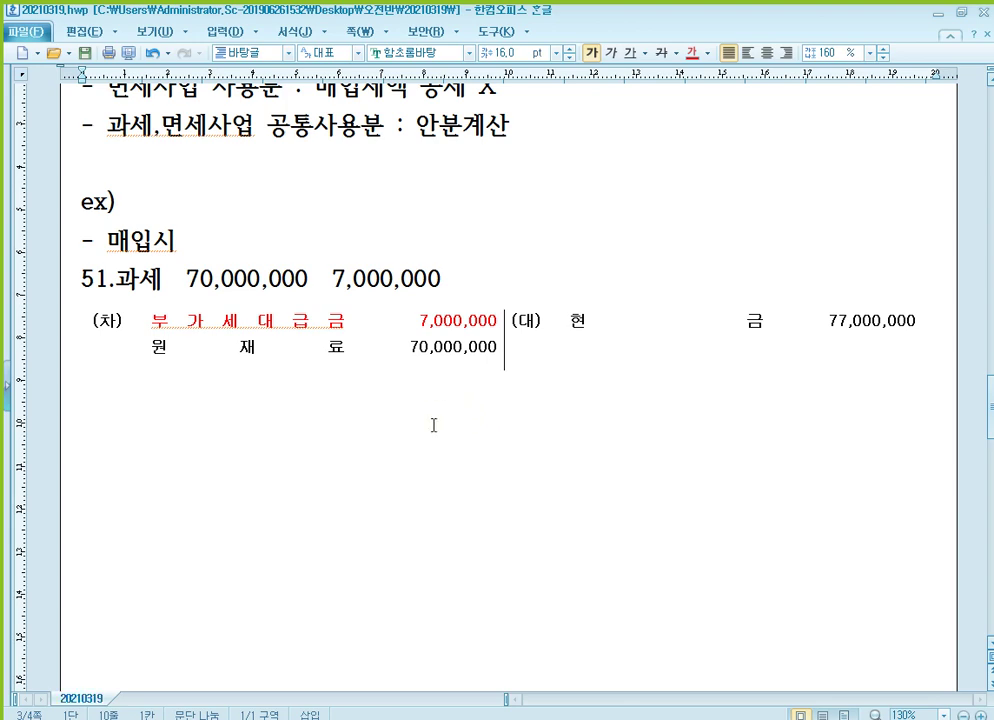
text(- 면세비율 )
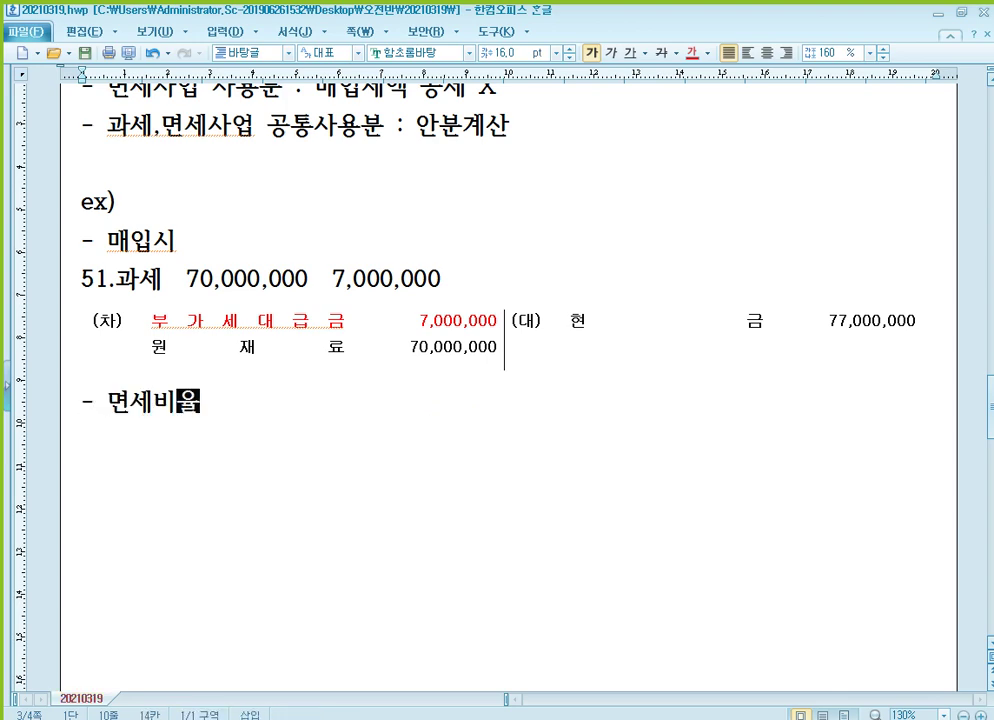
text(60ㅅ)
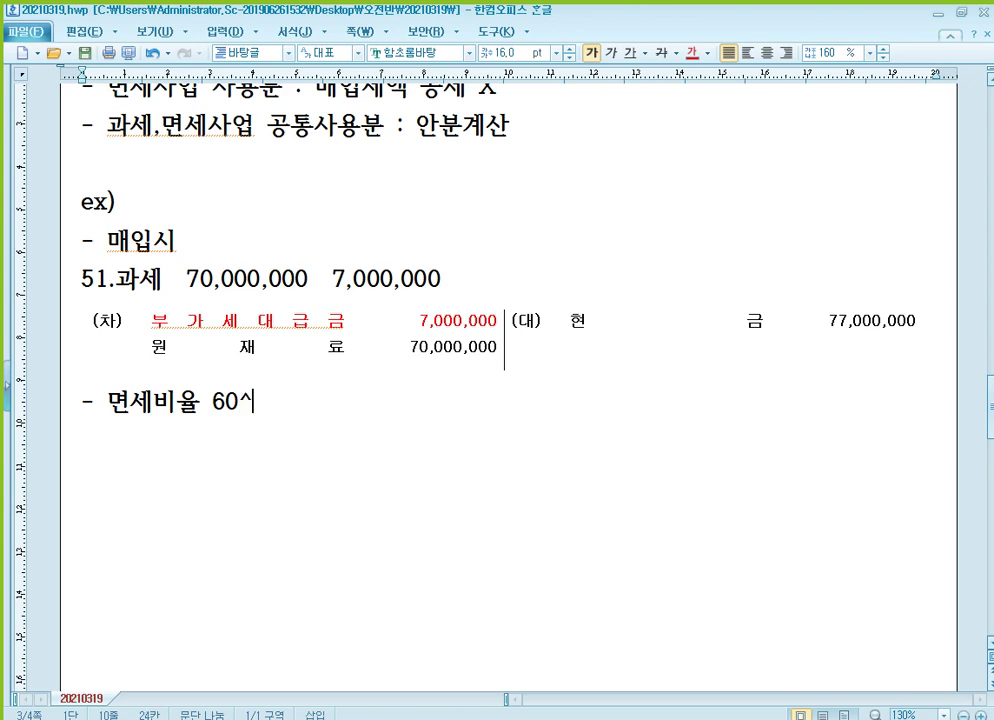
key(BackSpace)
text(%)
key(Return)
text((차) │(대))
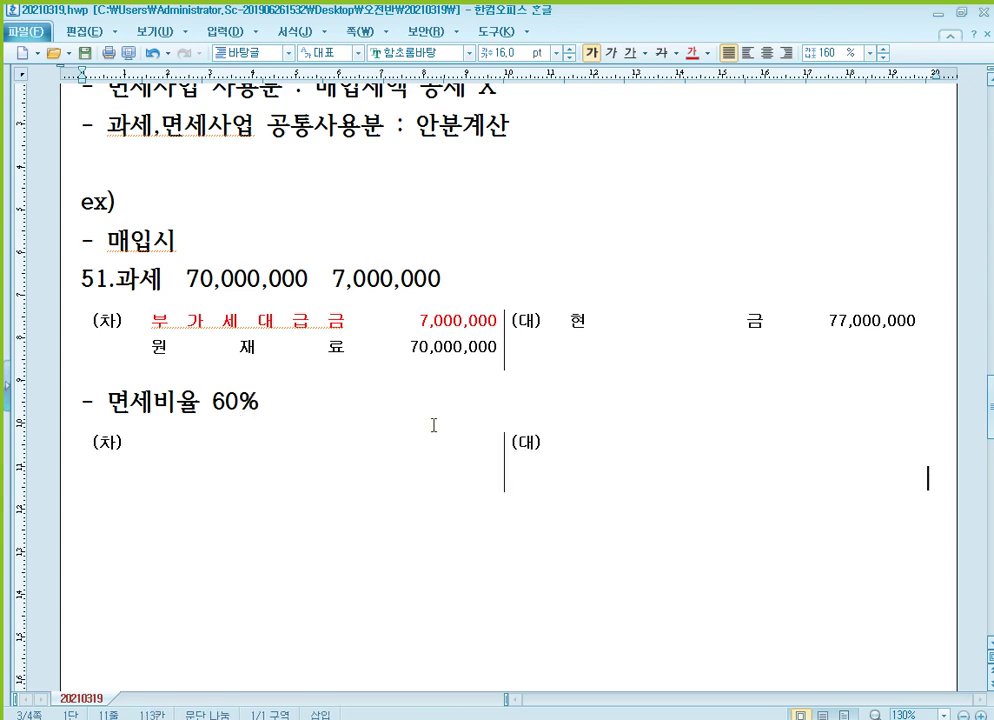
Enter the credit line 부가세대급금 4,200,000 in the journal table under "- 면세비율 60%"
click(440, 322)
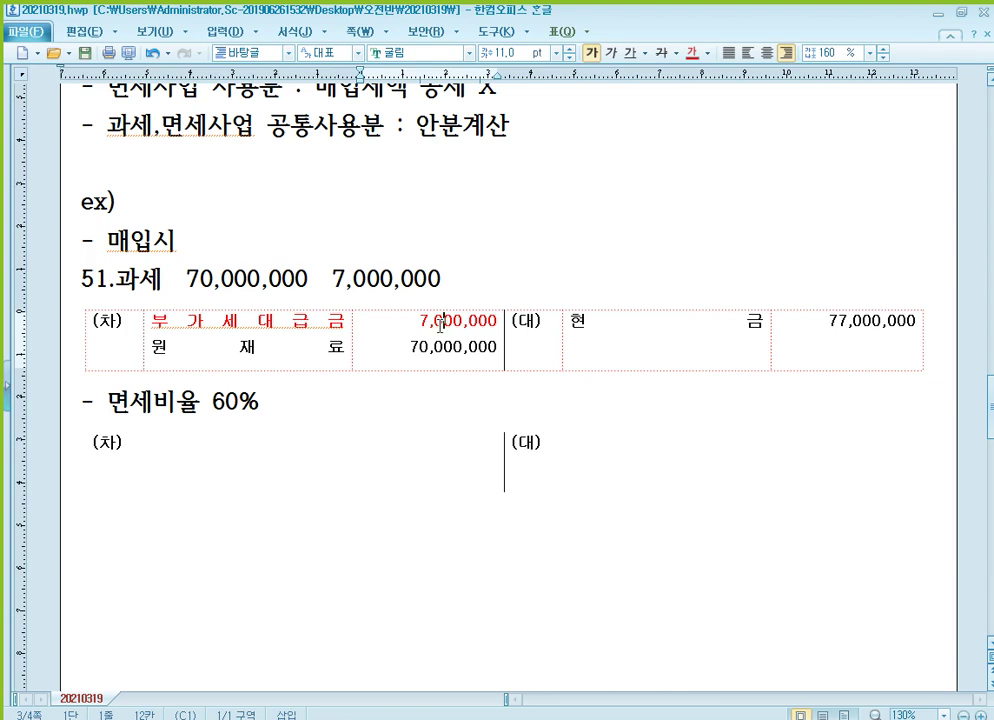
click(649, 505)
text(부가세대급금)
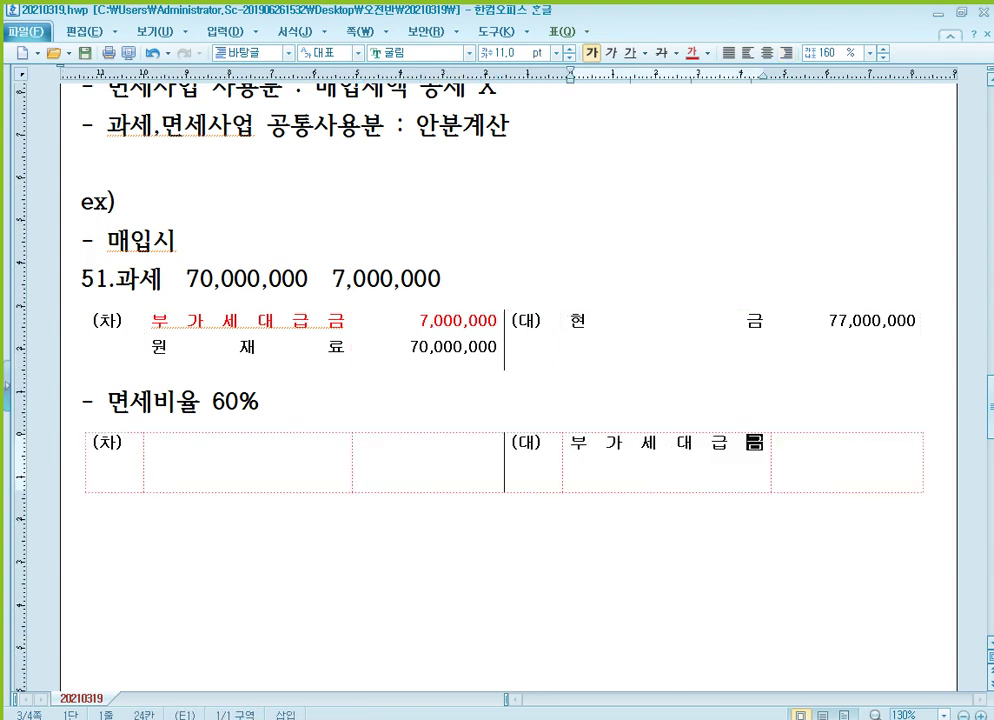
key(Tab)
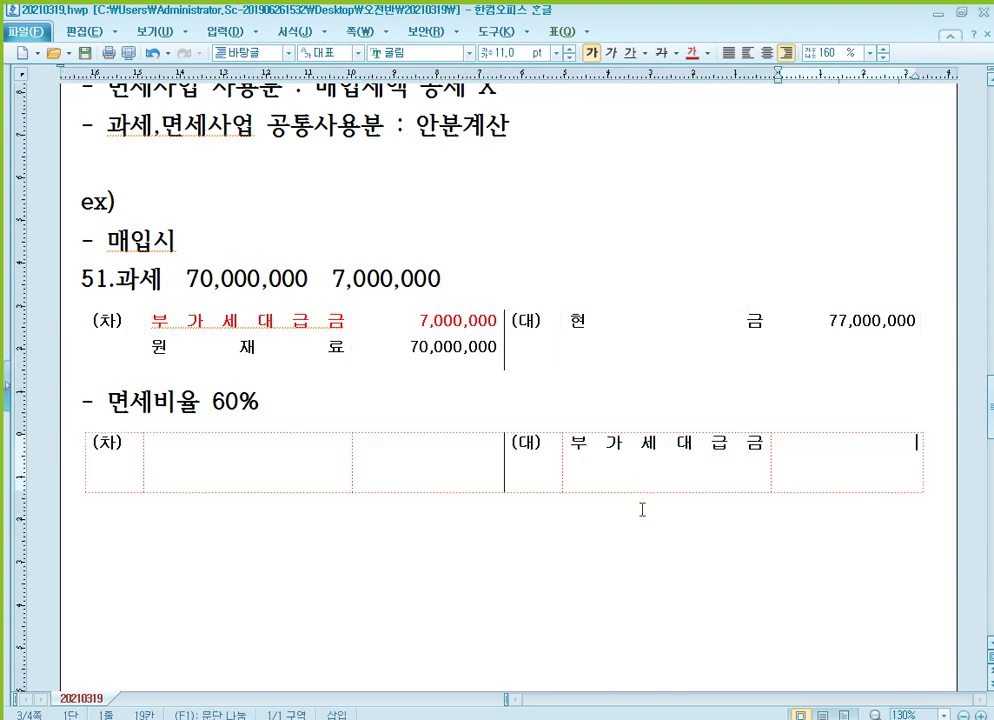
text(4,200,000)
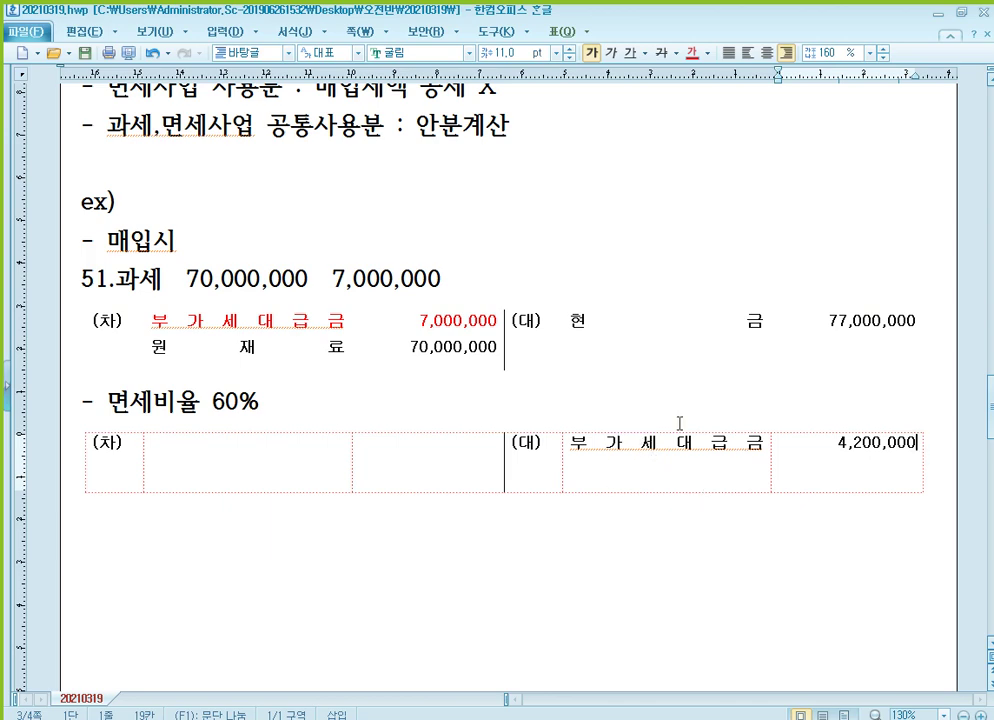
click(443, 320)
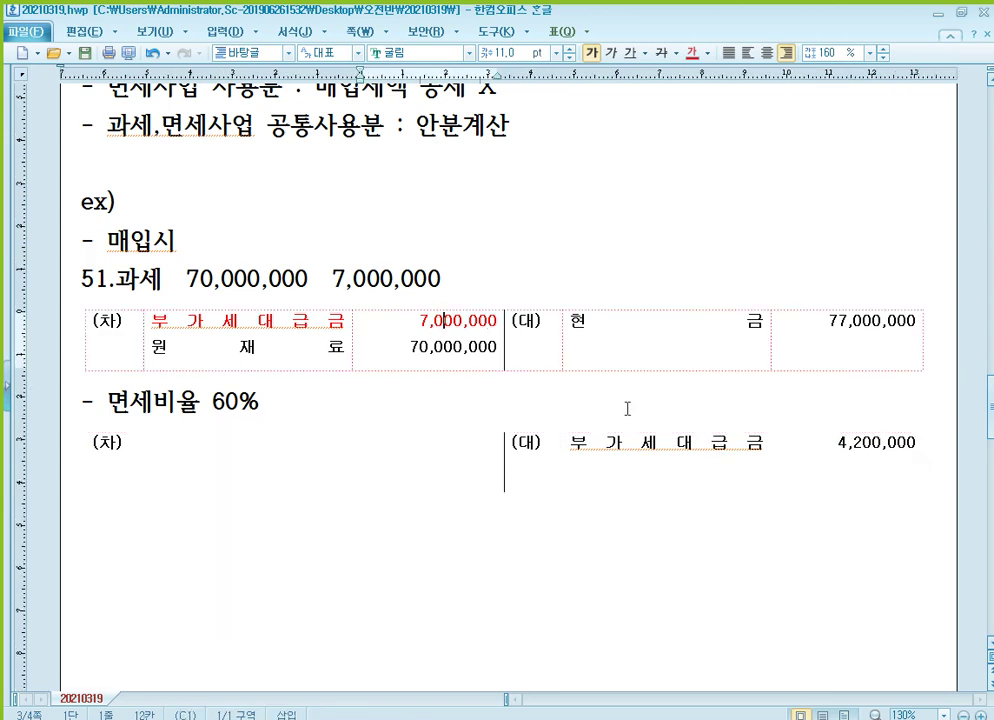
Enter the debit line 원재료 4,200,000 in the journal table under "- 면세비율 60%"
click(744, 452)
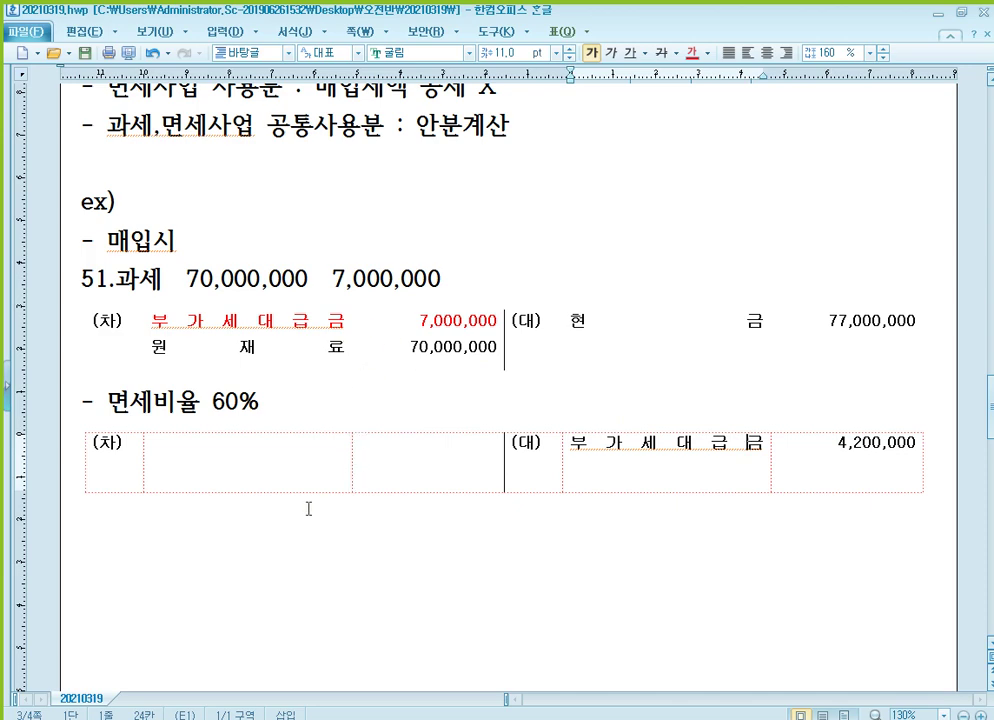
click(280, 471)
text(원재료)
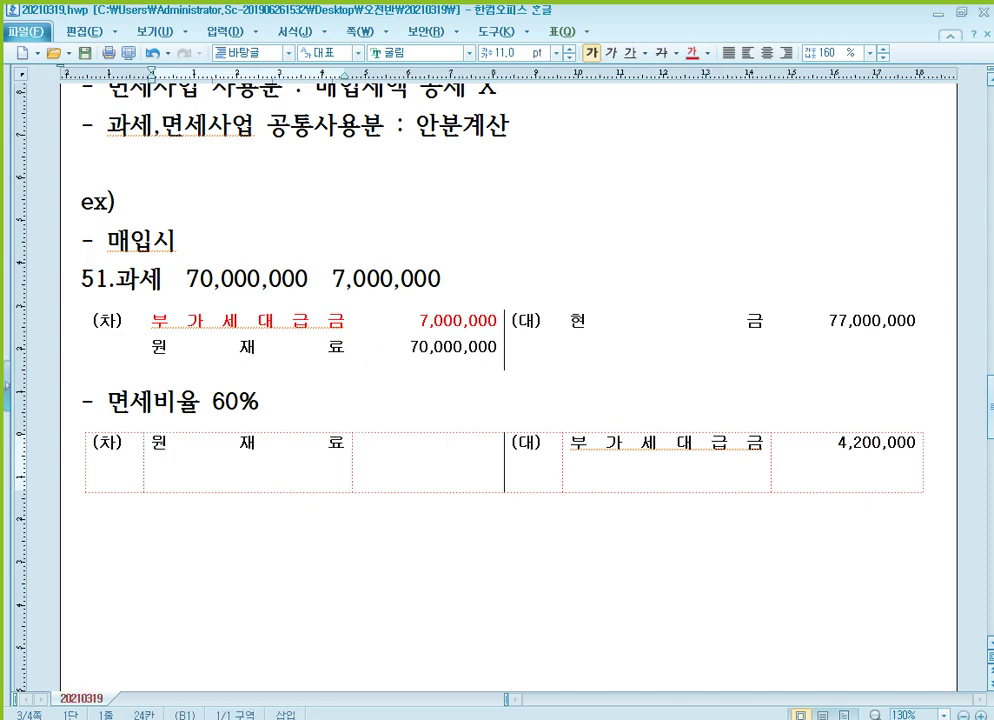
key(Tab)
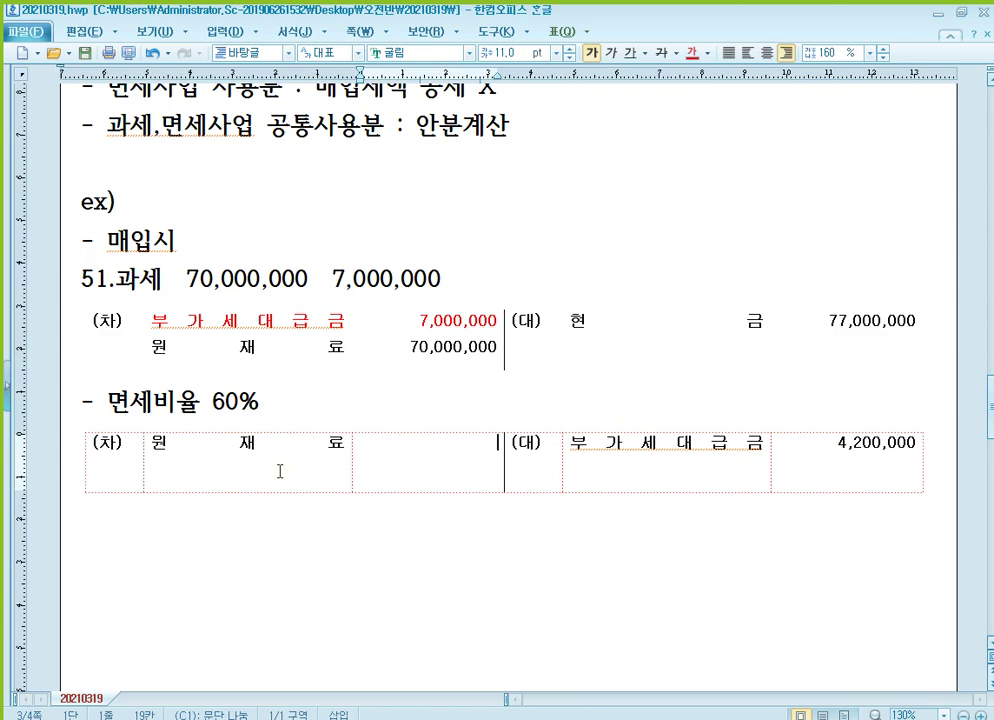
text(4,200,000)
Below the 면세비율 journal table, add another line "- 매입시" with a space after the dash
click(338, 532)
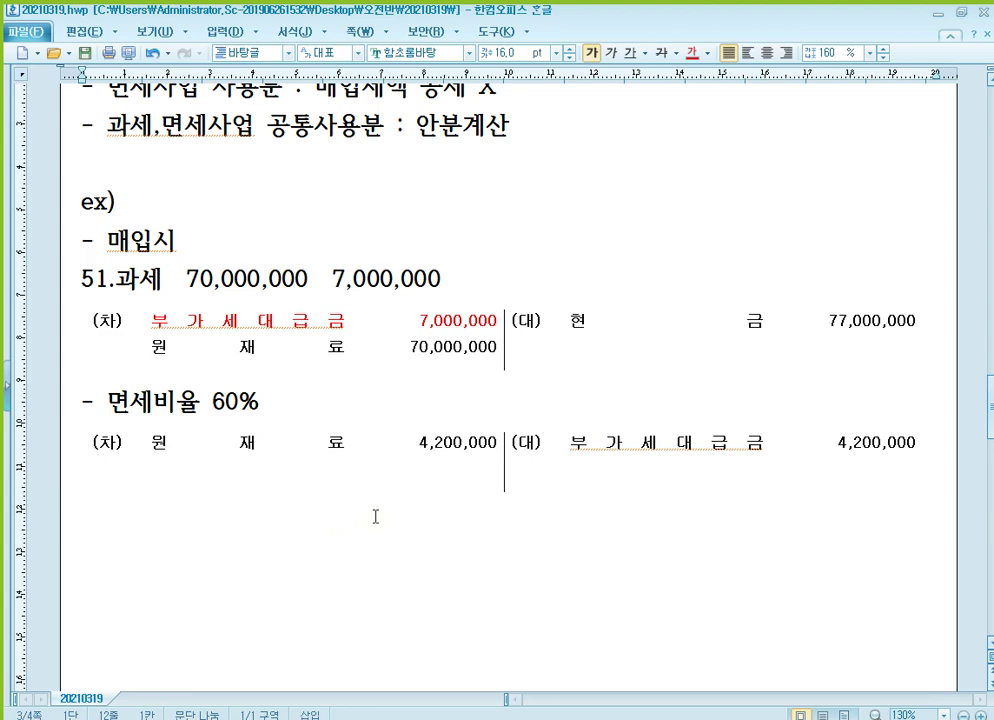
scroll(378, 514, down, 2)
scroll(356, 500, up, 1)
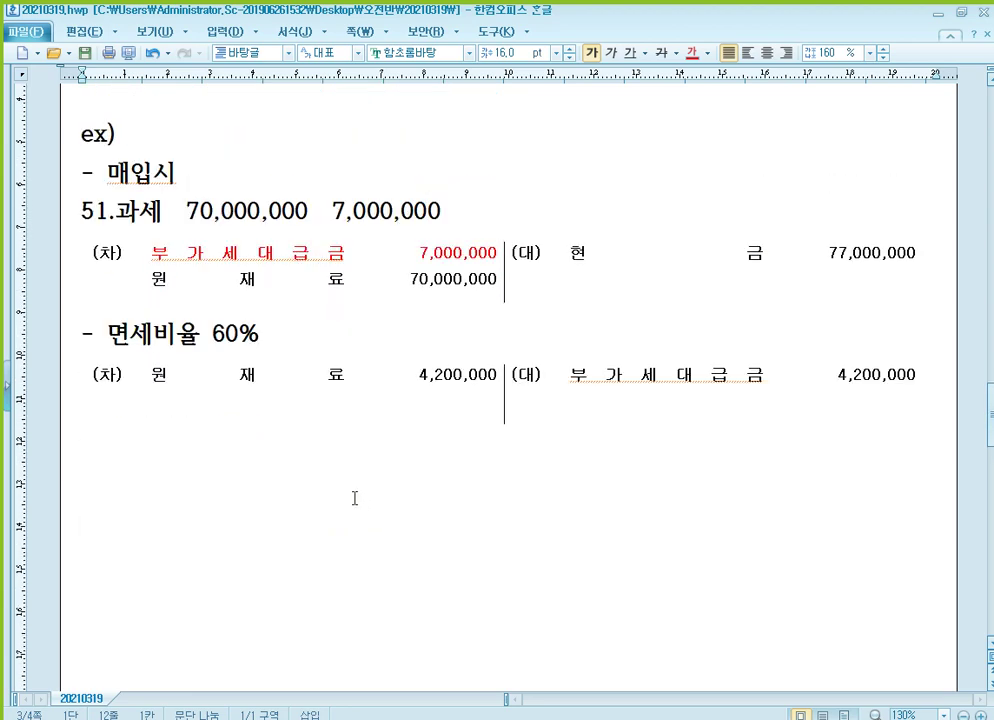
scroll(355, 497, down, 1)
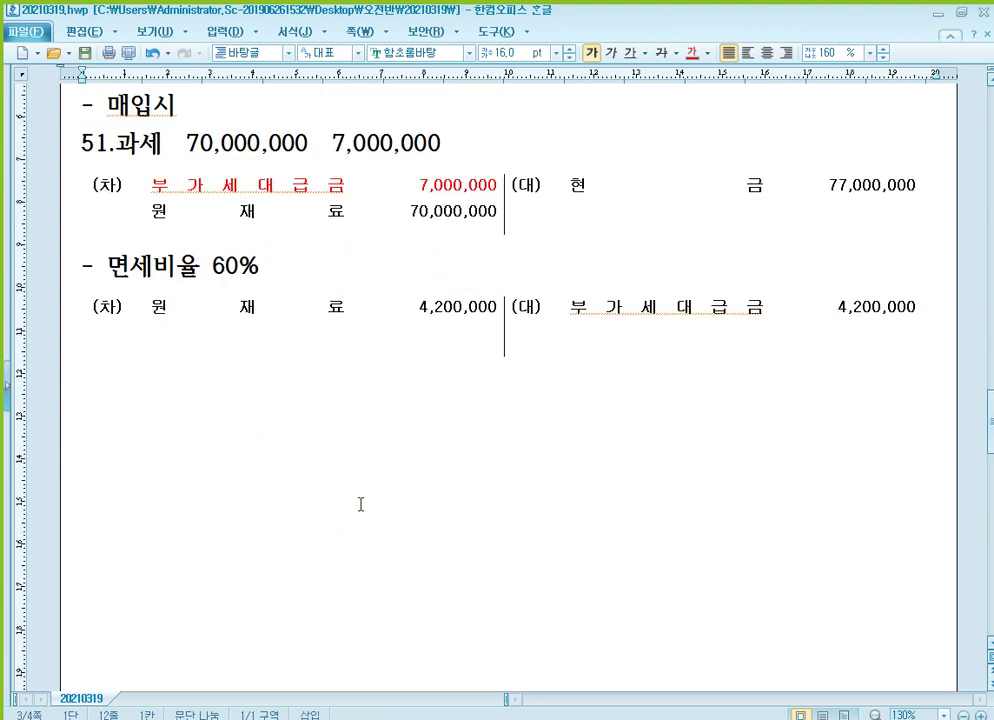
text(-맹)
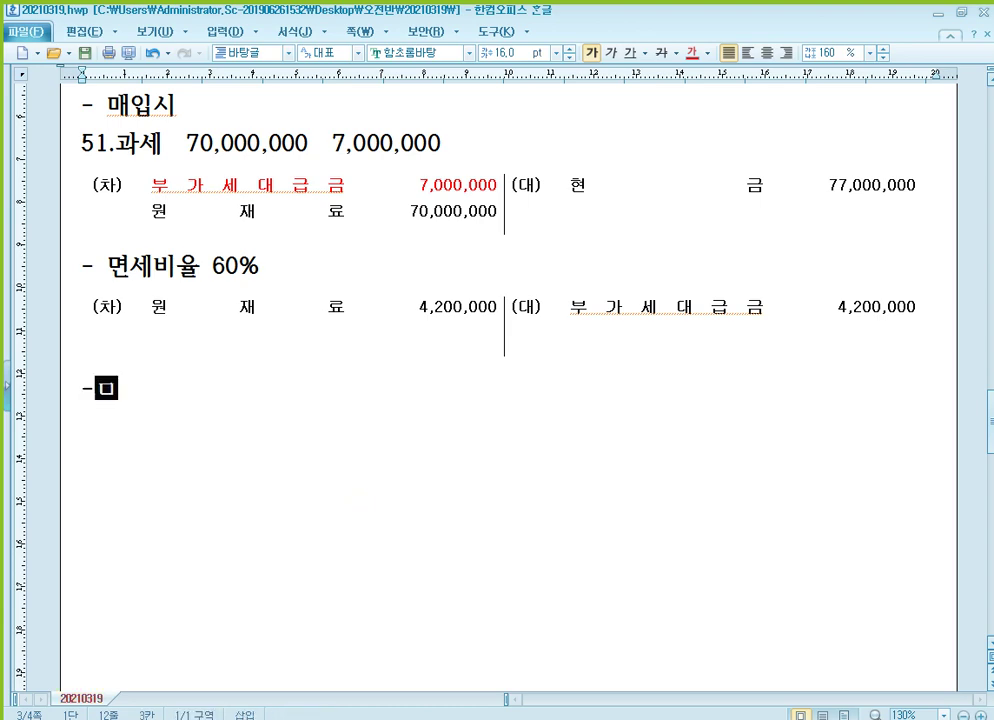
text(입시)
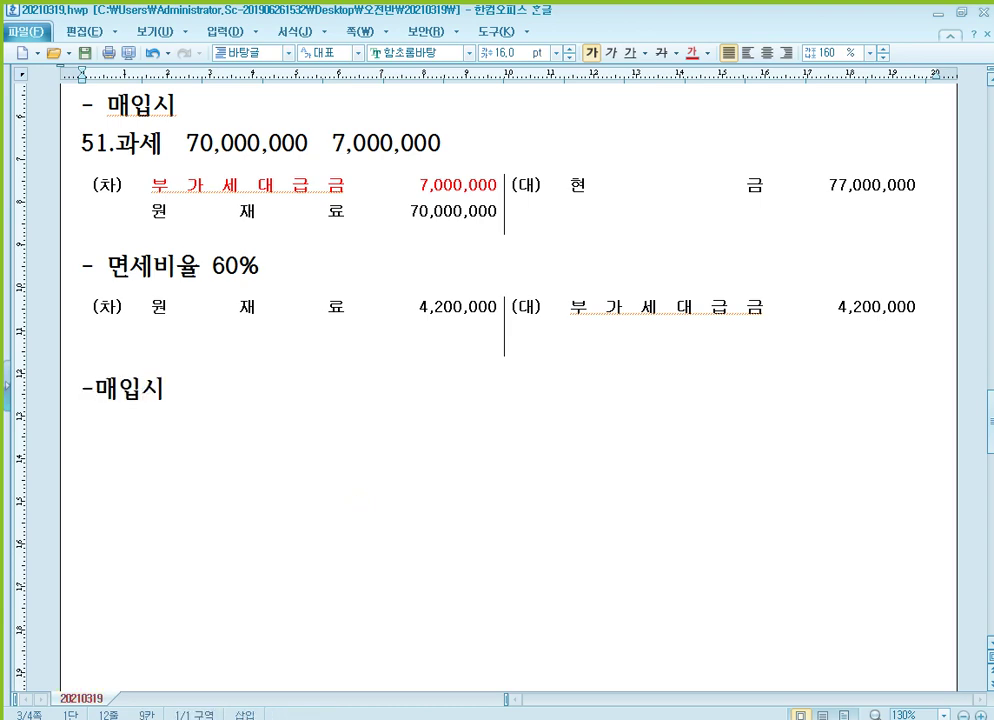
click(95, 388)
key(End)
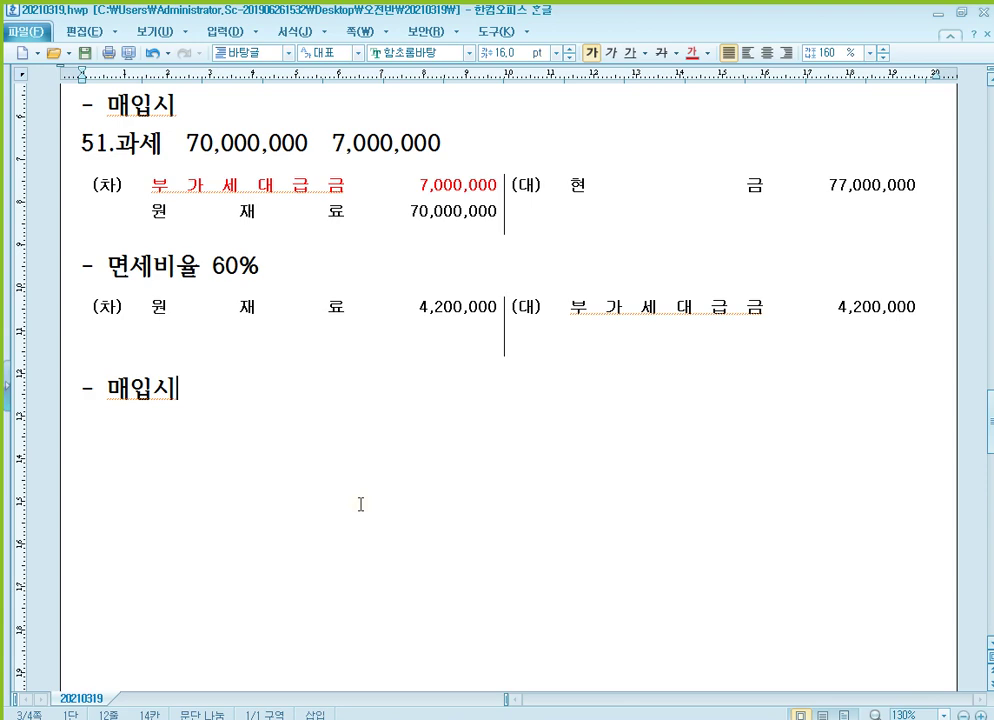
Under the second "- 매입시", write "54.불공 70,000,000 7,000,000" and insert a blank (차)/(대) journal table below it
key(Return)
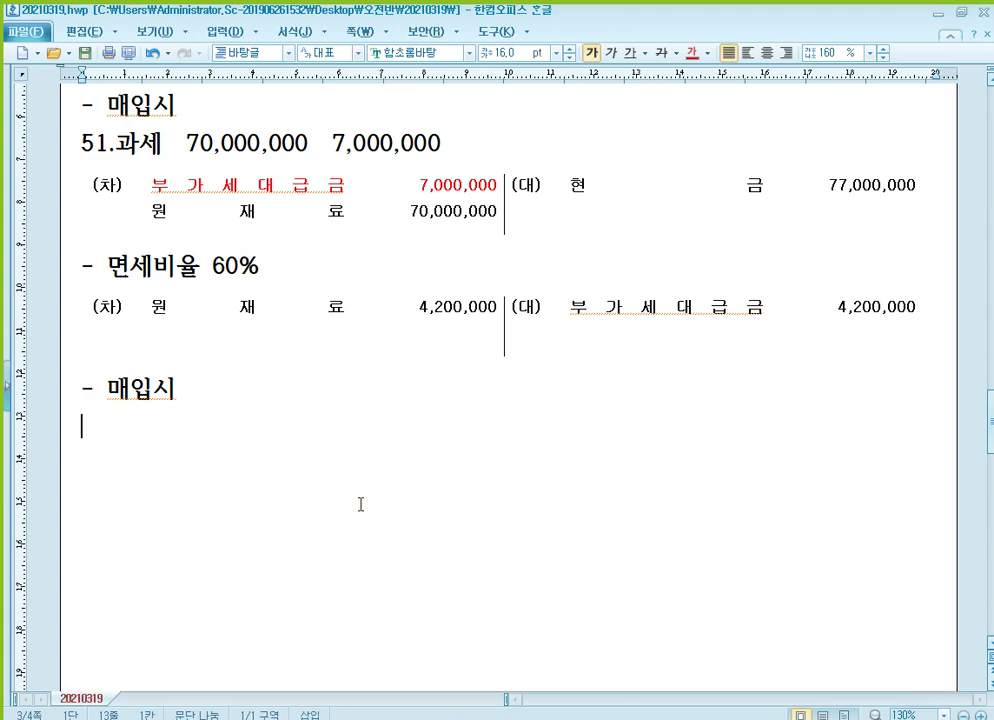
text(54.불공 )
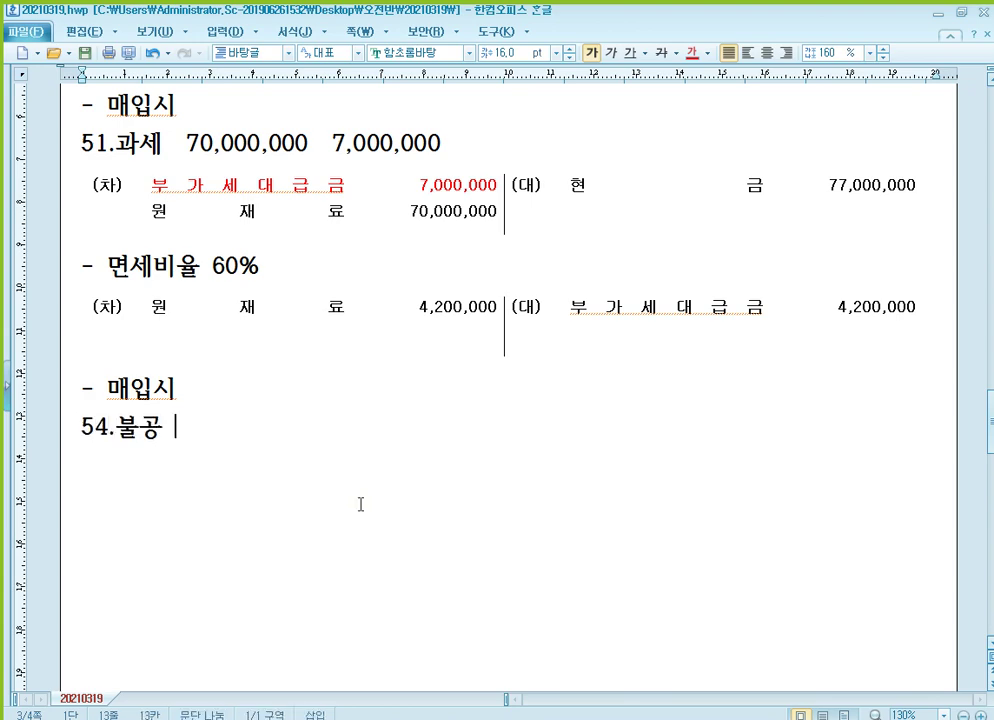
text( 70,000)
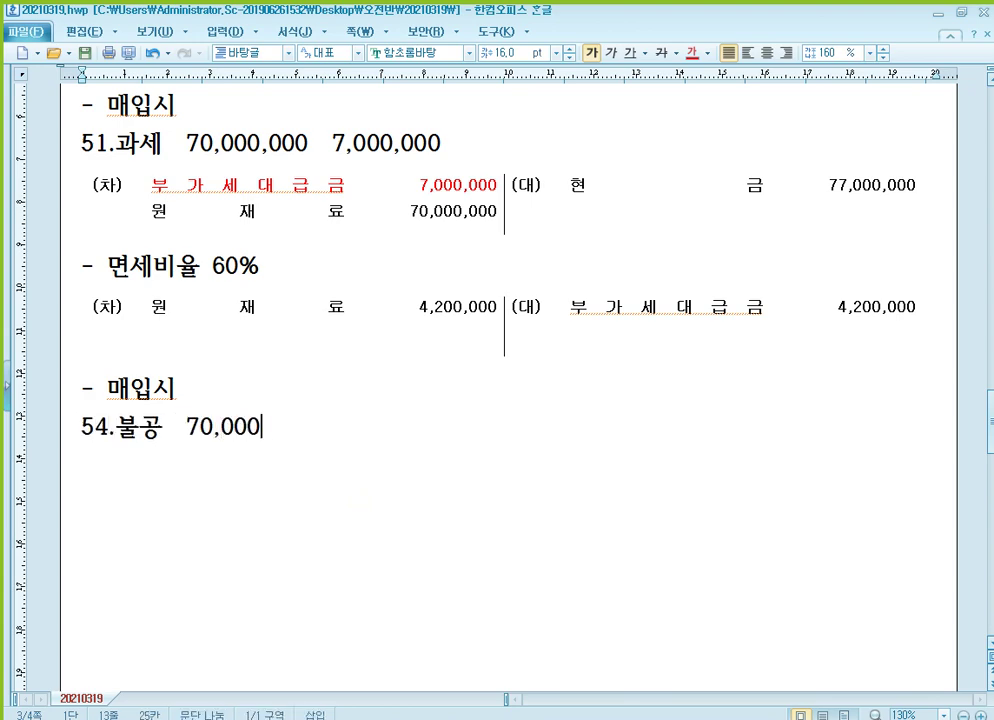
text(,000 )
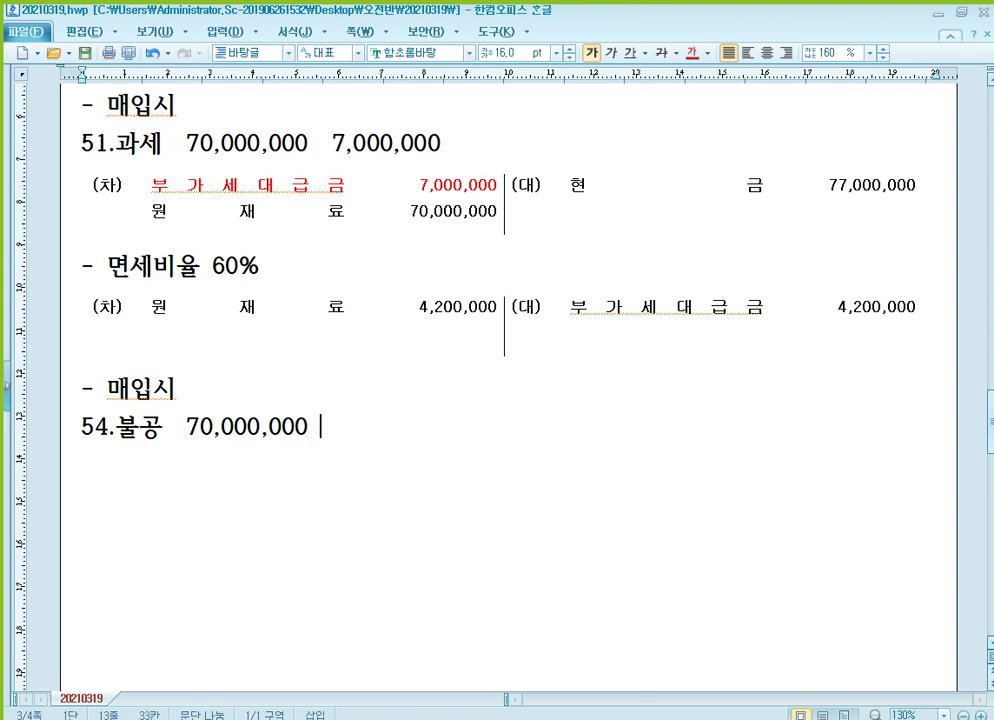
text( 7,00)
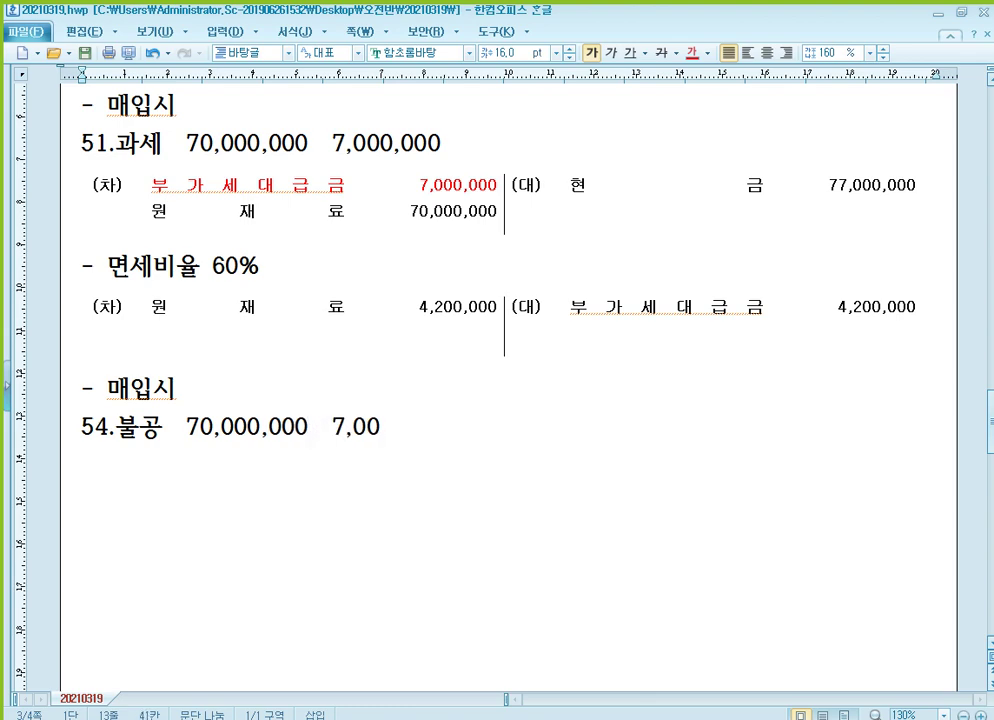
text(0,000)
key(Return)
text((차)	(대))
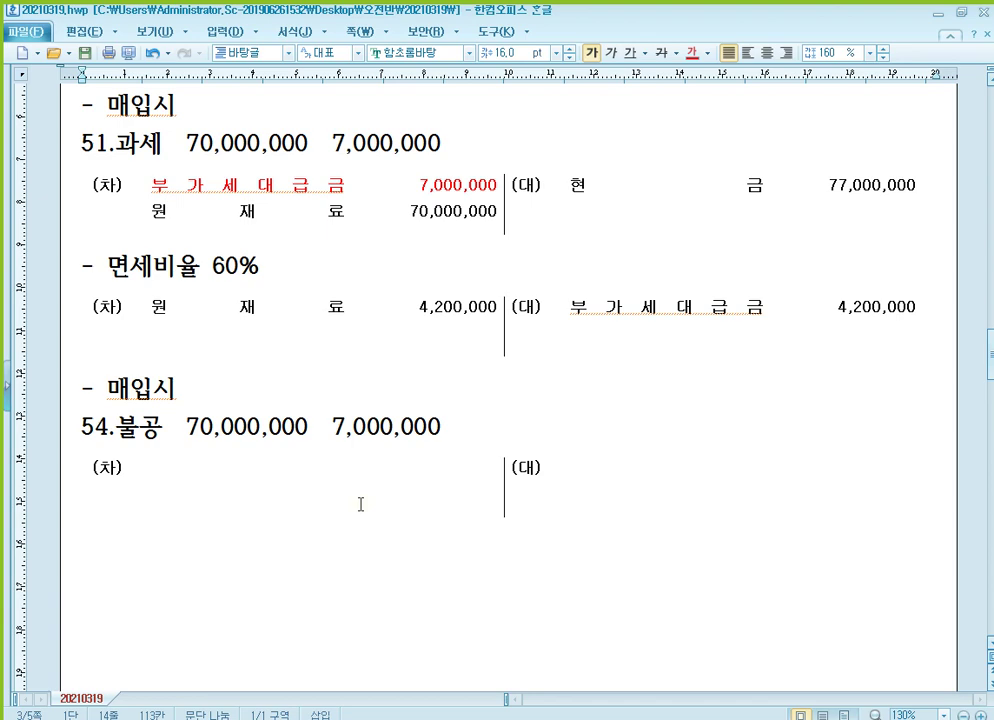
Enter the debit line 원재료 77,000,000 in the journal table under the 54.불공 line
click(277, 506)
text(원재)
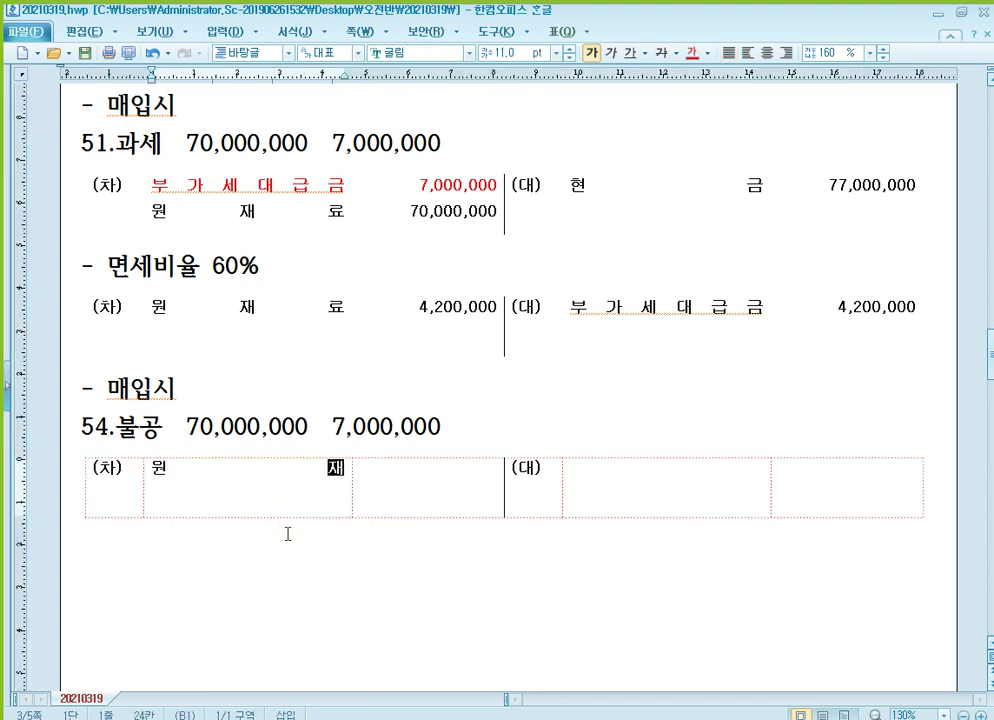
text(료)
key(Tab)
text(7,)
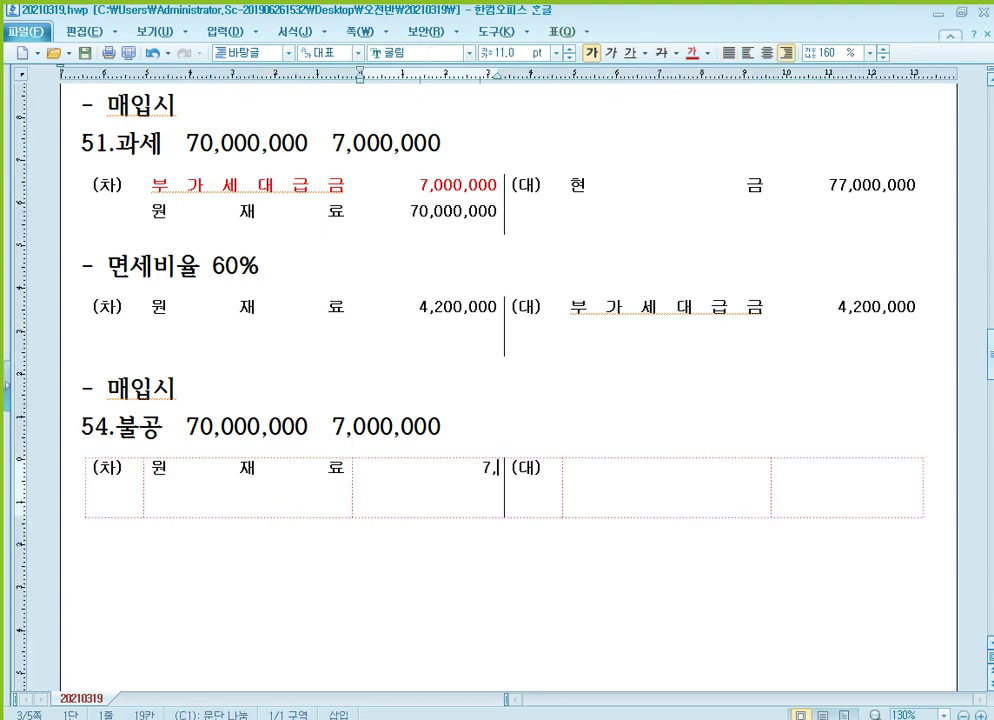
key(BackSpace)
text(7,000,000)
Enter the credit line 현금 77,000,000 in the journal table under the 54.불공 line
key(Tab)
key(Tab)
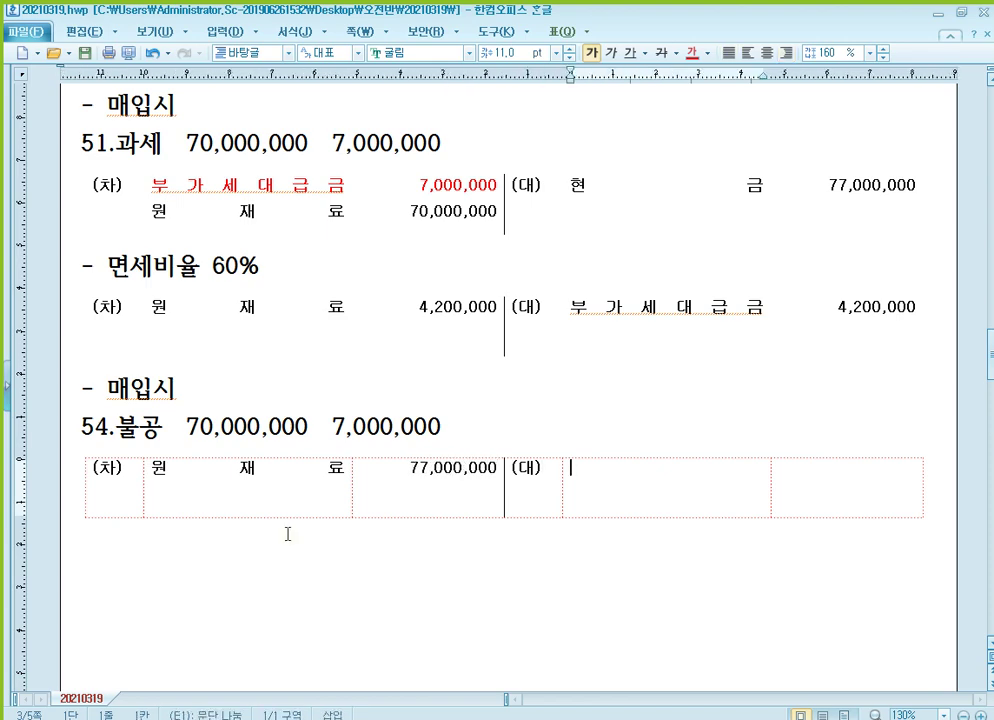
text(현금)
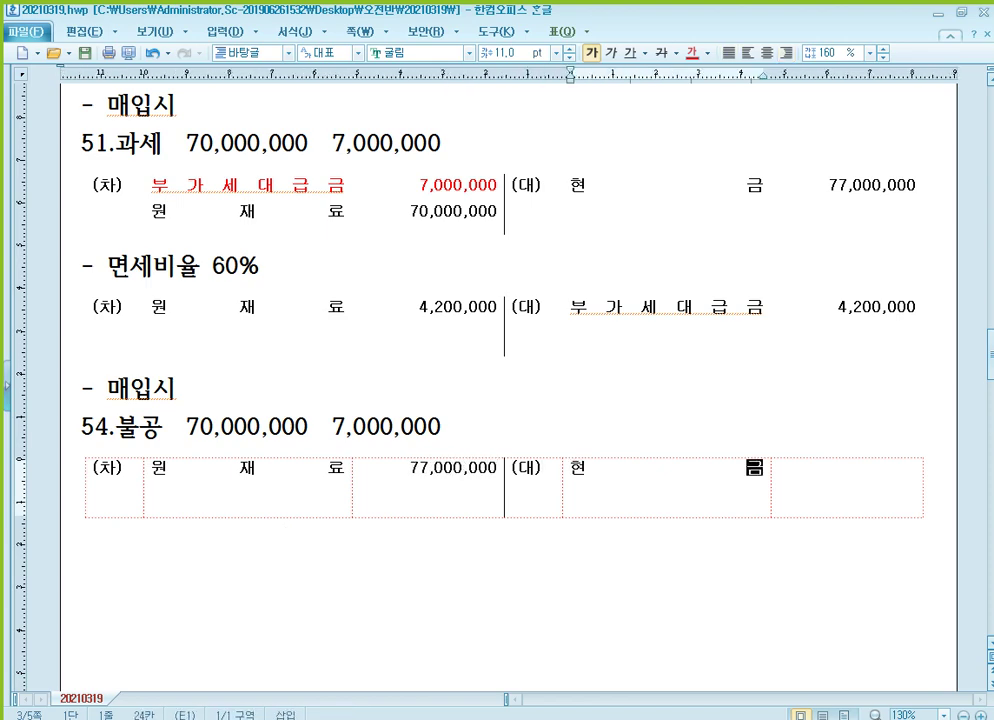
key(Tab)
text(77,000,000)
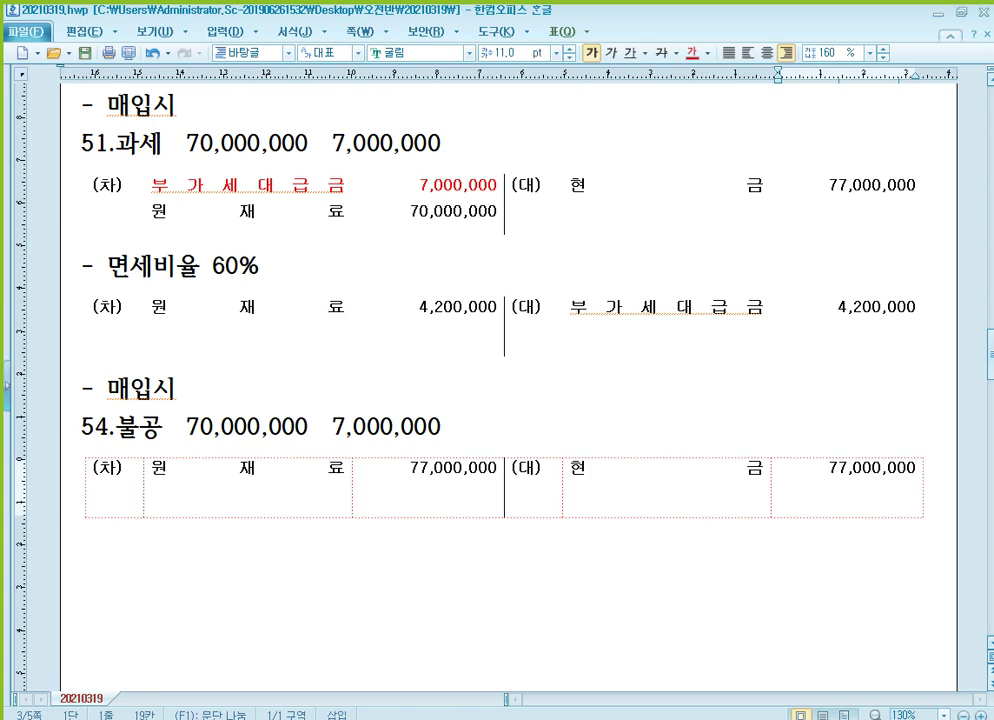
Switch to KcLep, open 매입매출전표입력 for February 1, 2020, and reduce the window's height
click(443, 718)
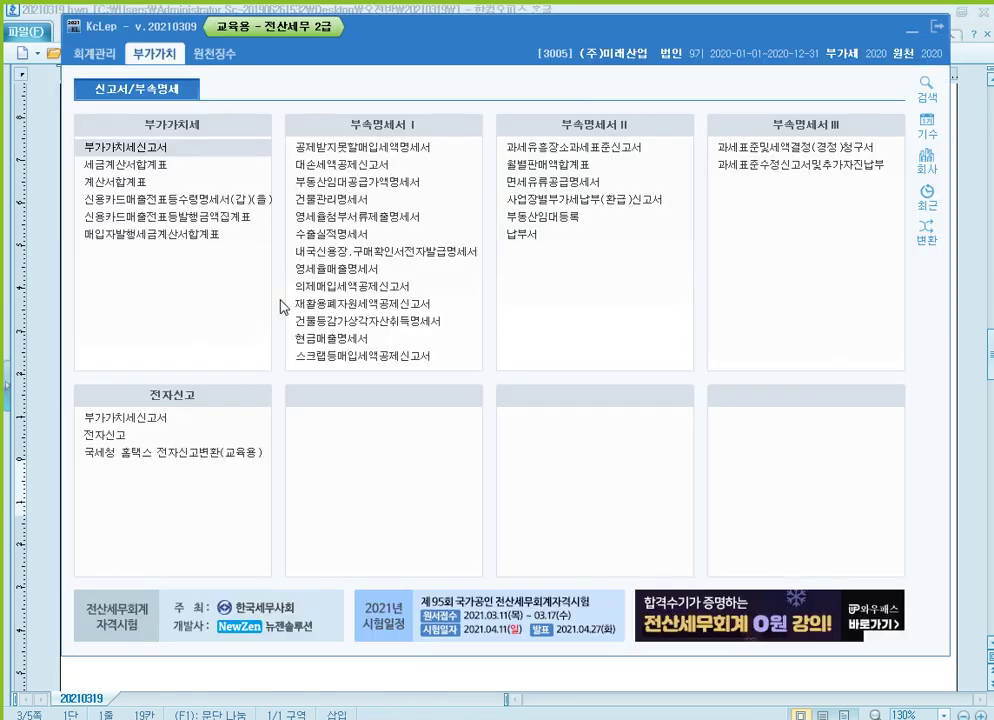
click(95, 53)
click(155, 165)
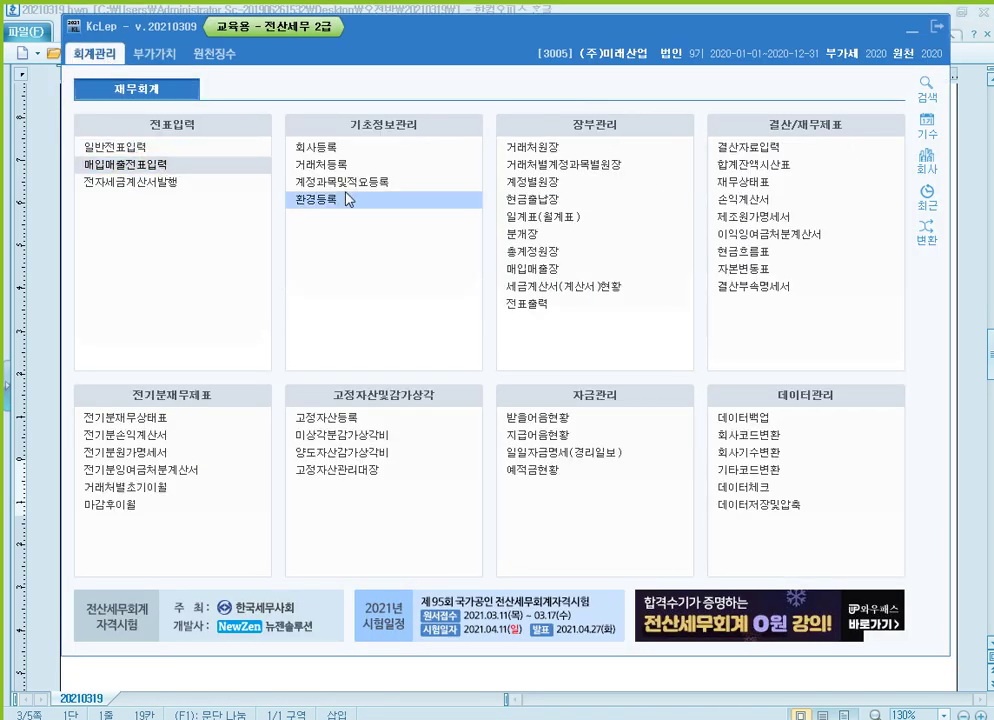
text(2)
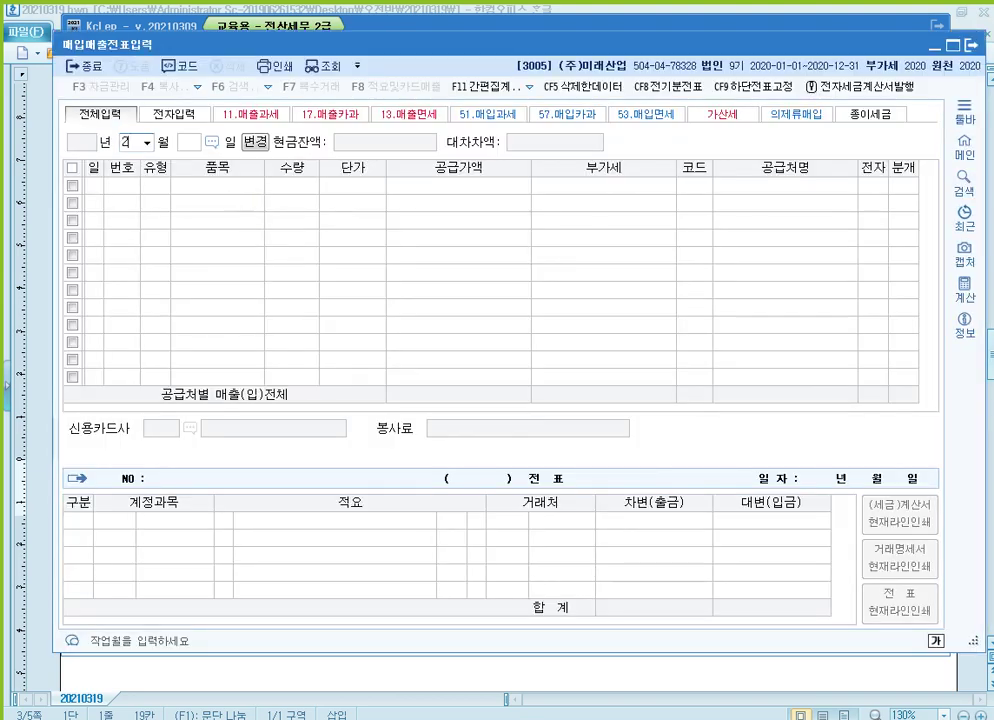
key(Return)
text(1)
key(Return)
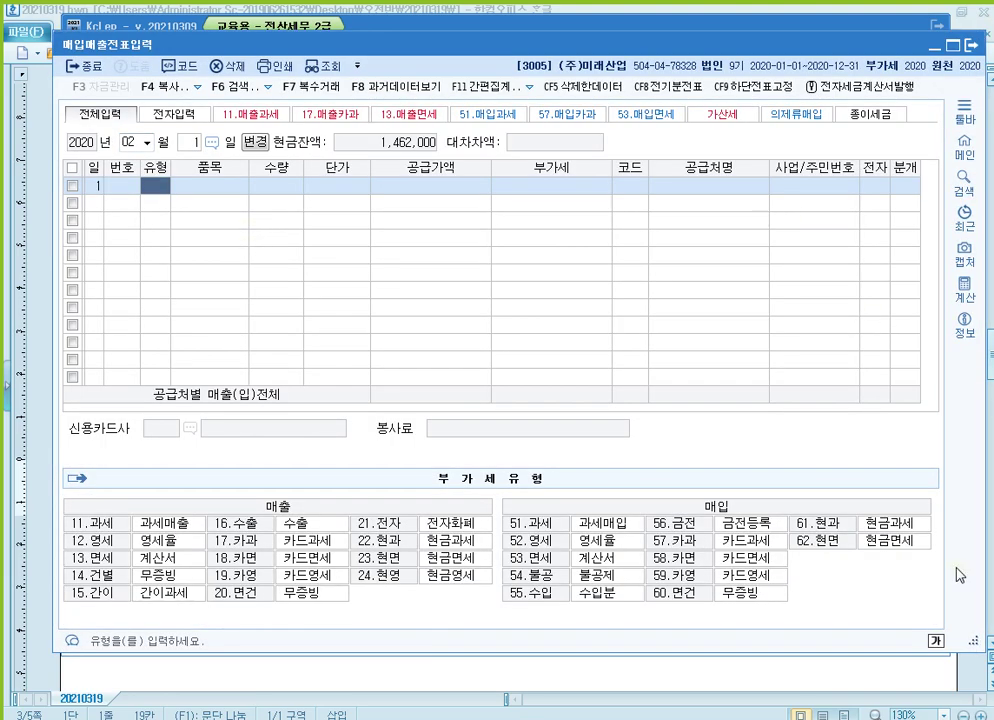
drag(970, 641, 965, 502)
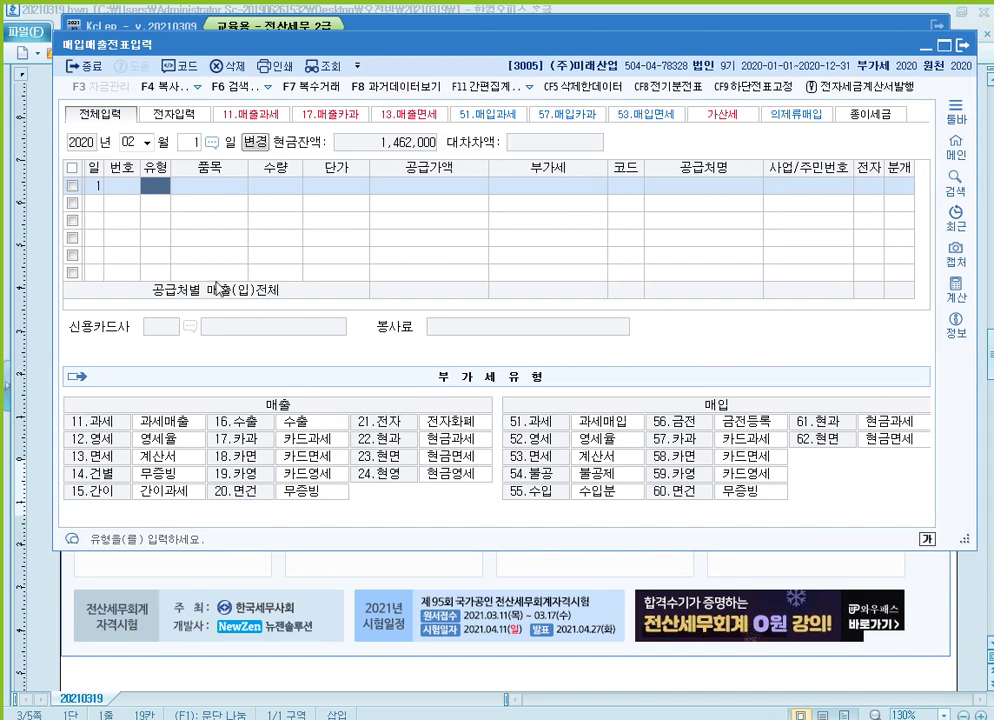
Start a purchase entry of type 51.과세 with a 공급가액 of 70,000,000
text(51)
key(Return)
key(Return)
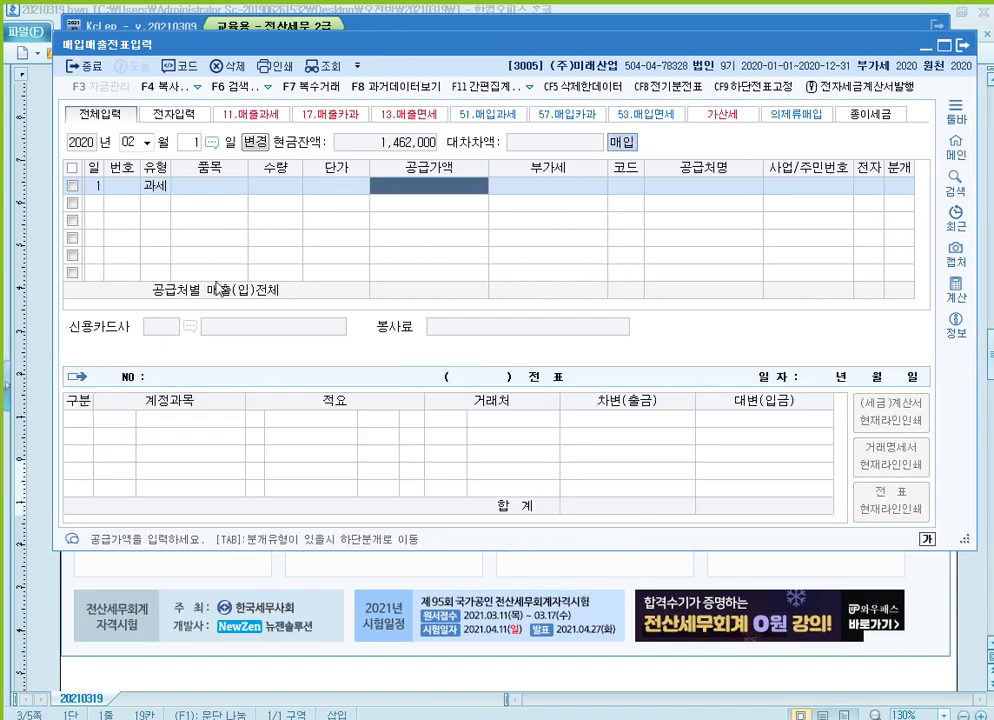
text(70000000)
key(Return)
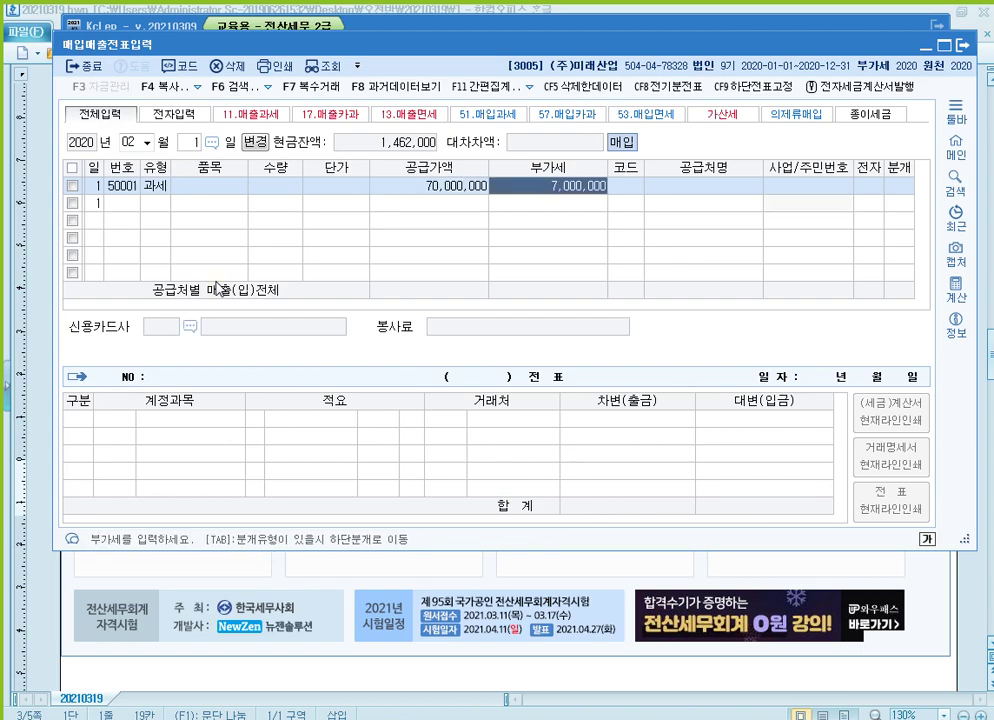
Assign supplier 00113 지산철강 to the 과세 purchase entry
key(Return)
key(Return)
key(Return)
key(F2)
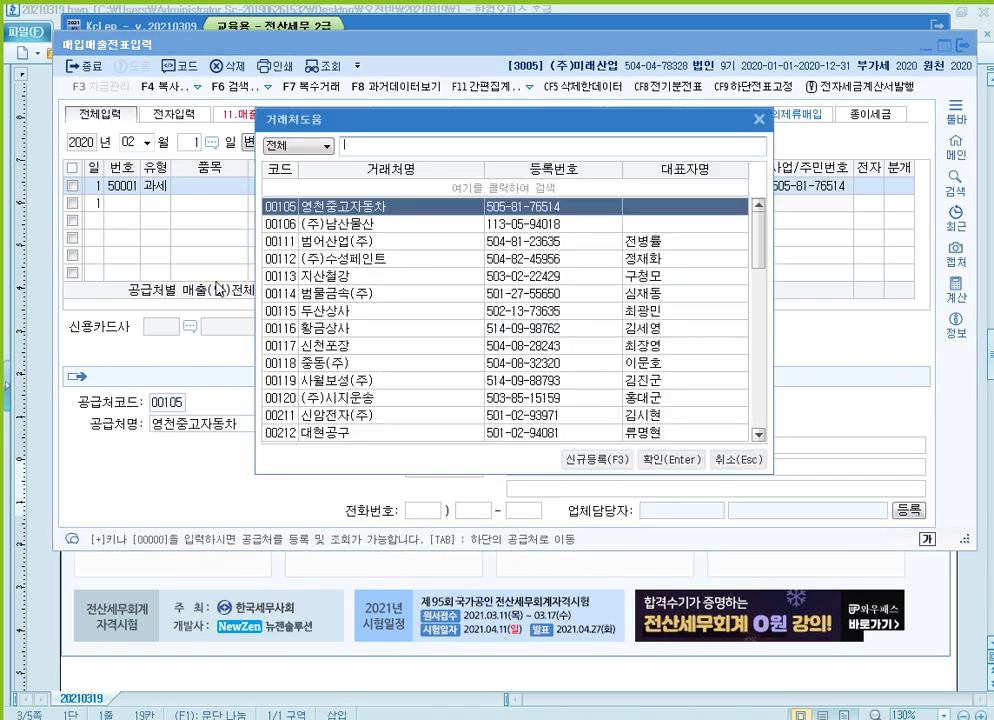
key(Down)
key(Down)
key(Down)
key(Down)
key(Return)
key(Return)
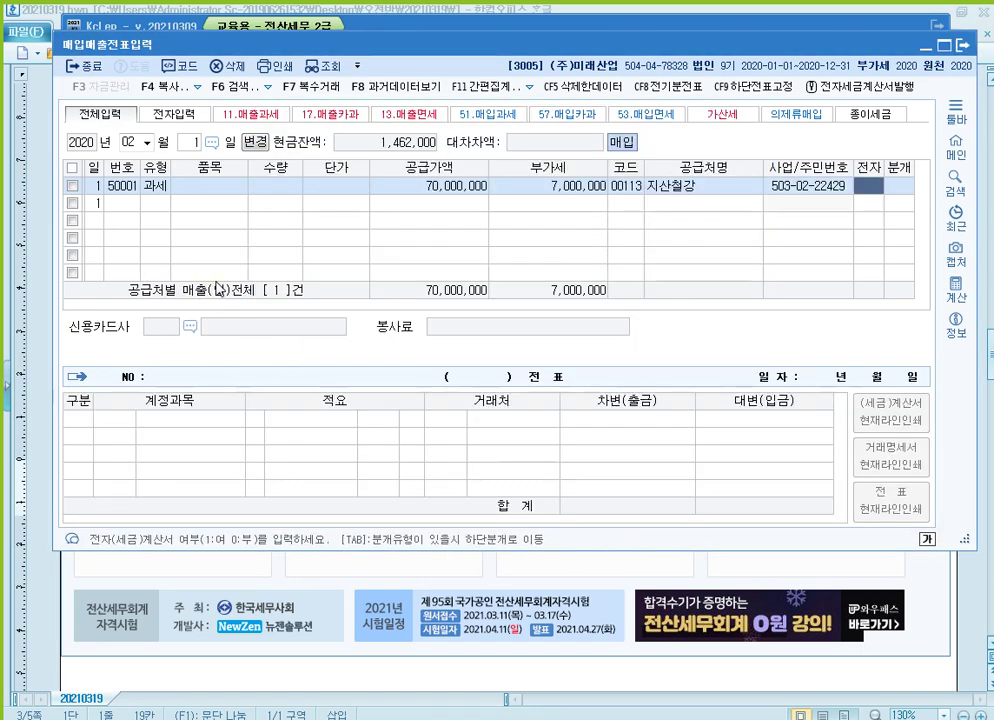
Mark the 과세 purchase as an electronic invoice and journalize it as 외상, keeping the default 원재료 line
key(Return)
text(2)
key(Return)
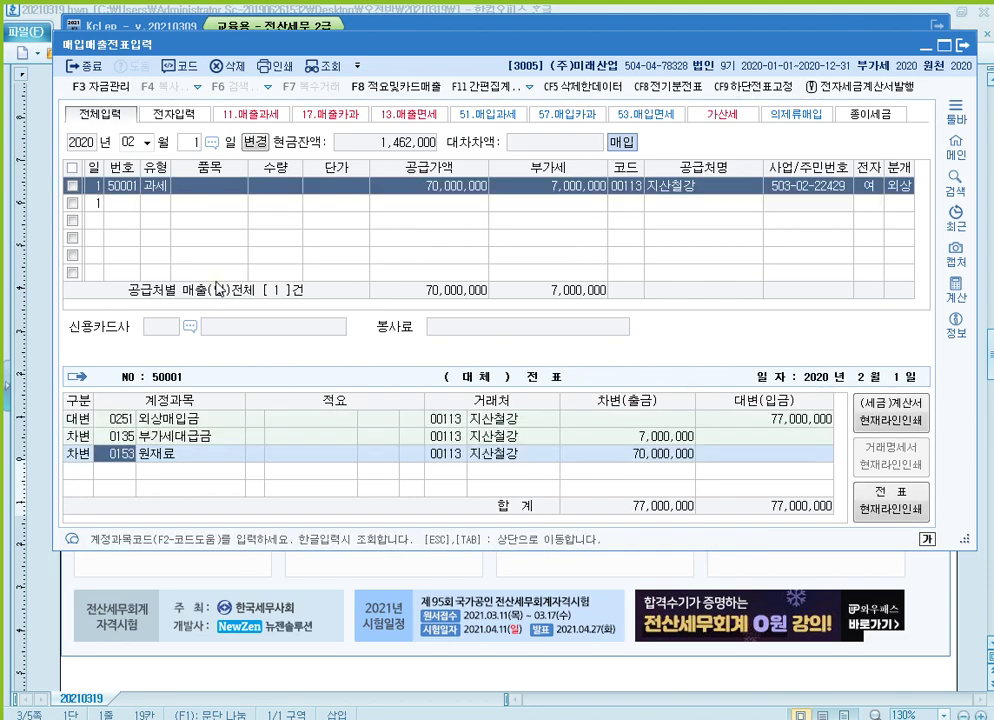
key(Return)
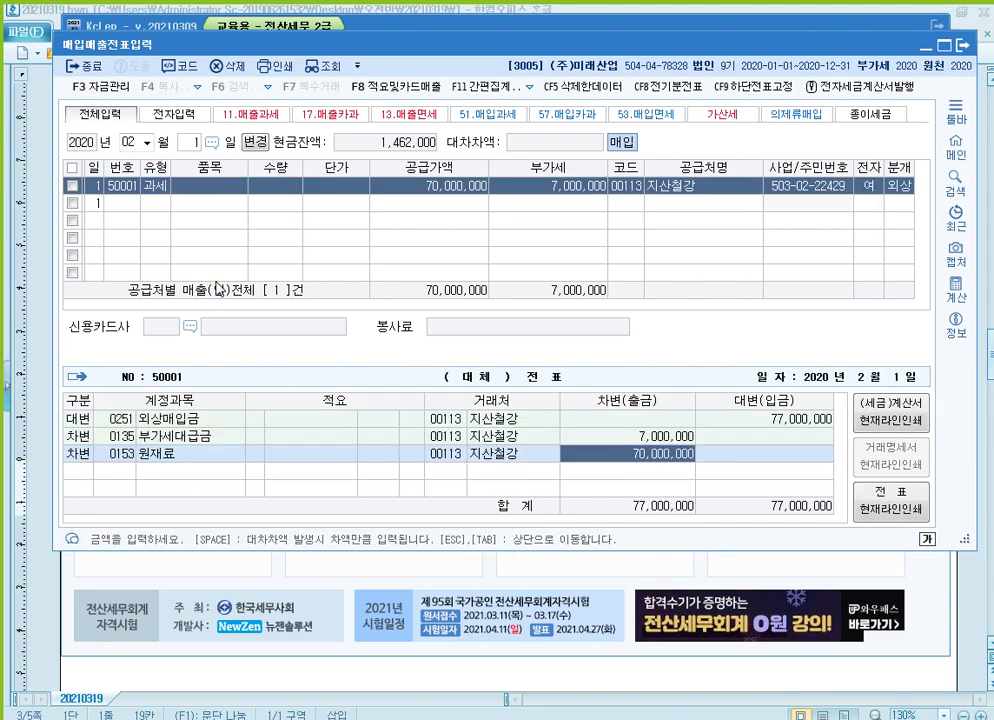
key(Return)
key(Up)
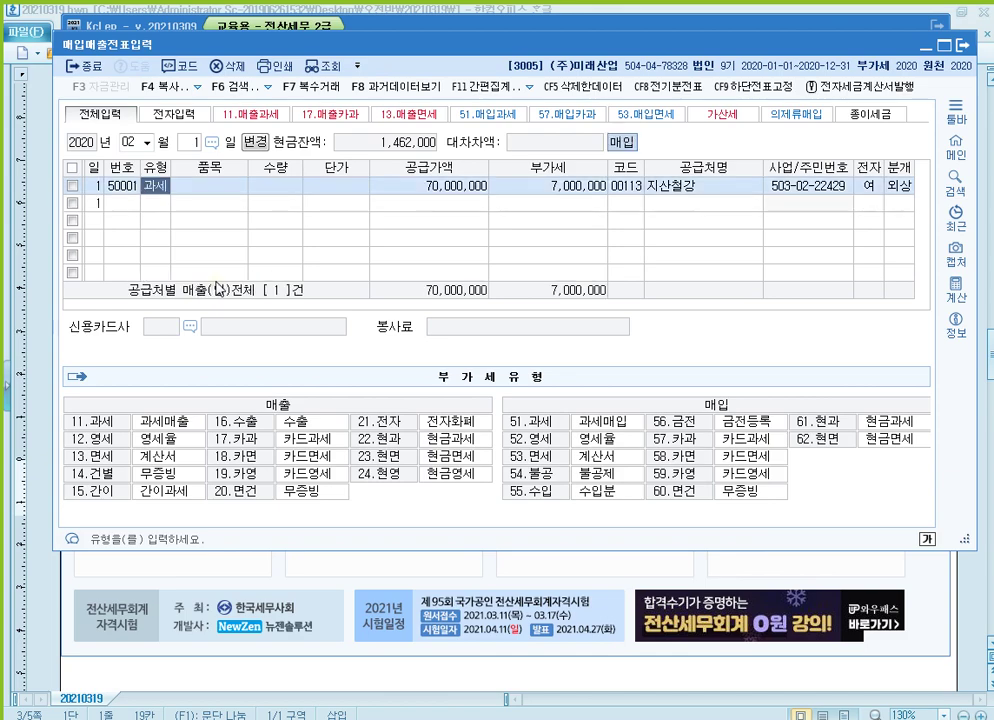
key(Left)
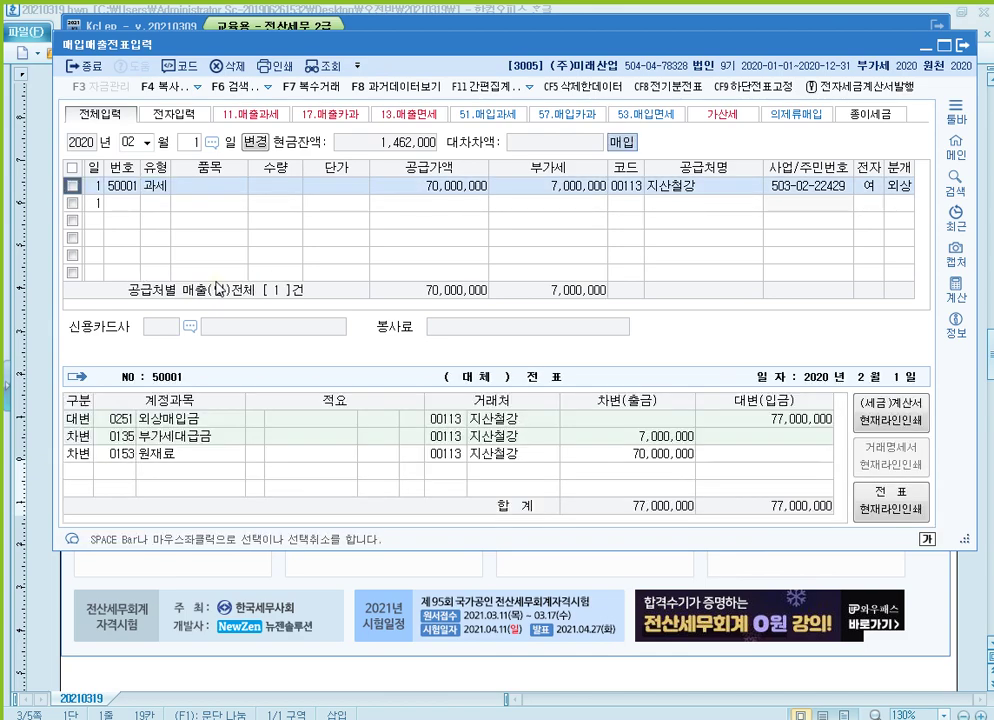
key(Right)
Add a second purchase entry of type 54.불공 with a 공급가액 of 70,000,000
key(Down)
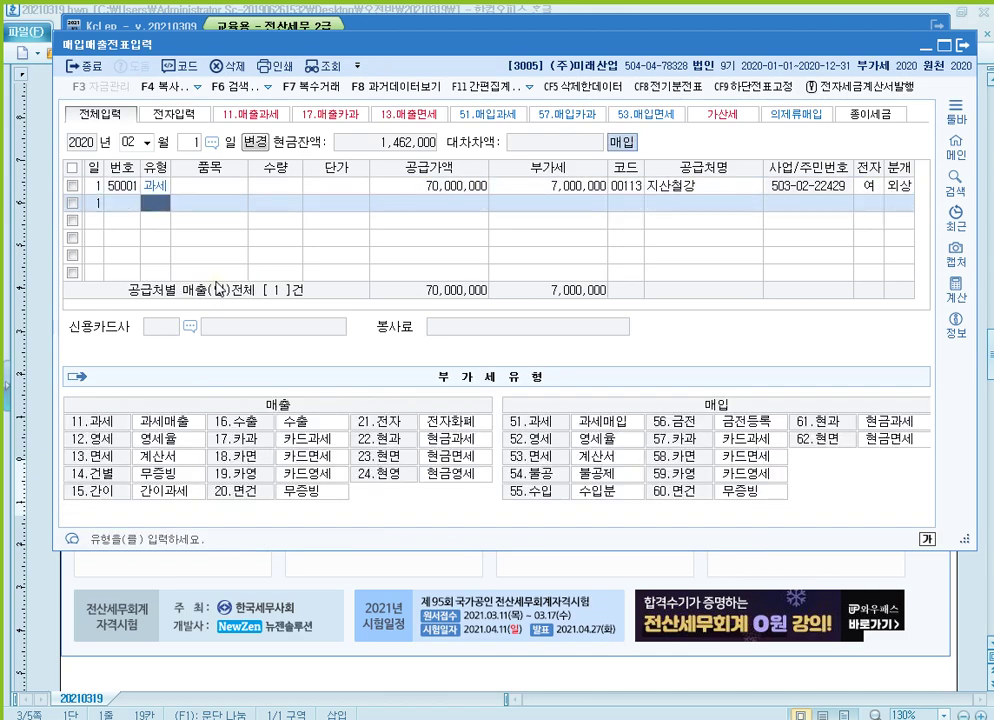
text(54)
key(Return)
key(Return)
key(Return)
key(Return)
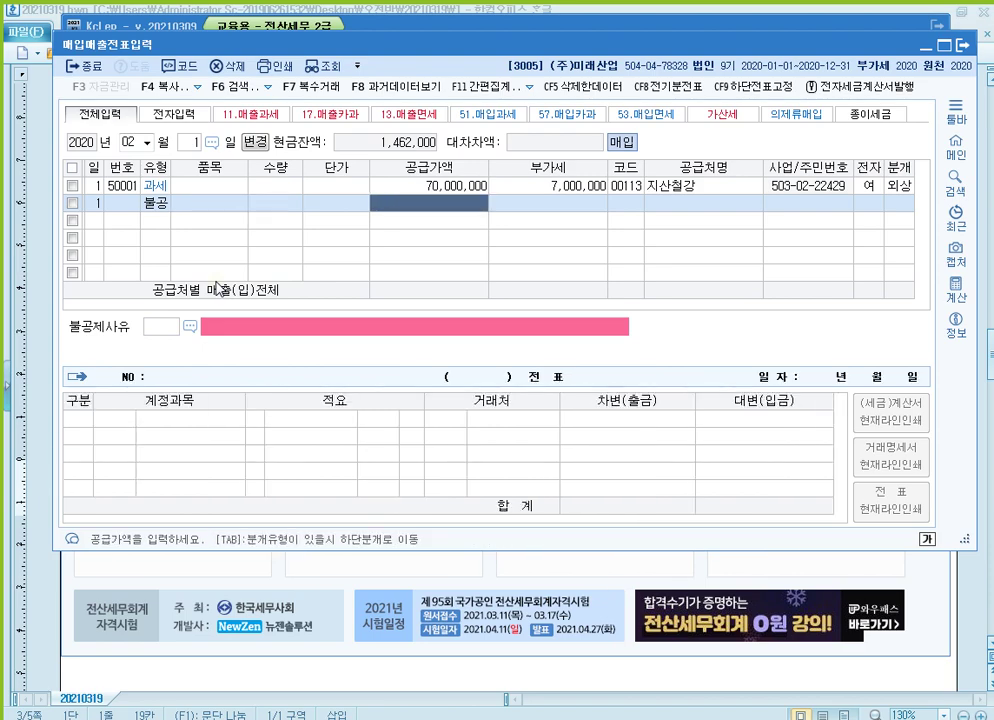
text(70000000)
key(Return)
key(Return)
Assign supplier 지산철강 to the 불공 entry and set its 불공제사유 to 9, 공통매입세액안분계산분
key(Return)
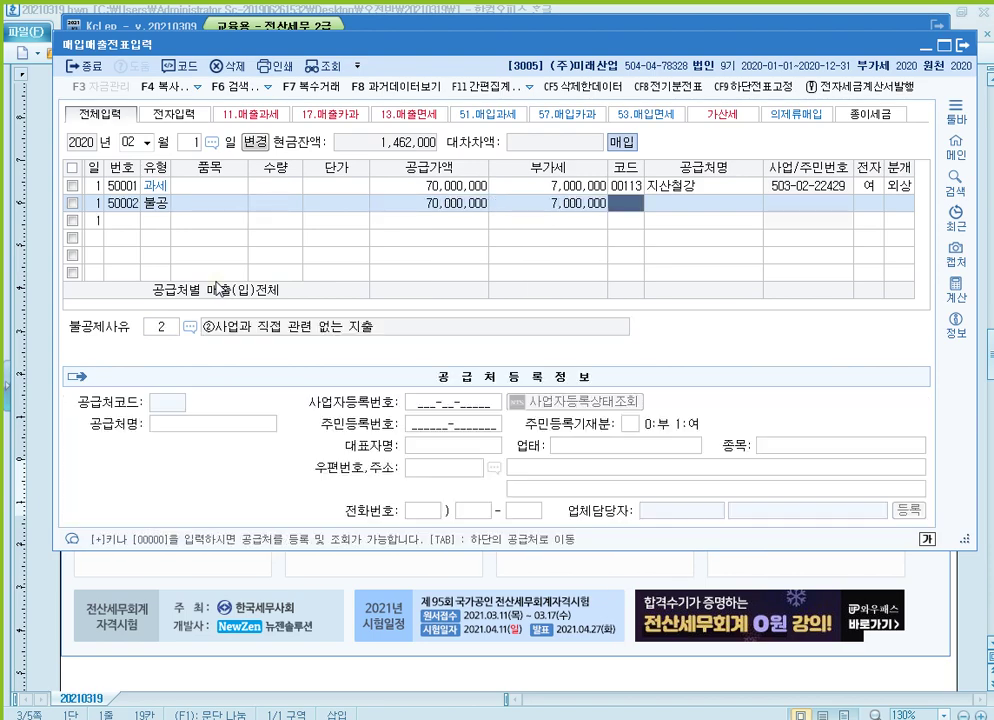
key(Return)
text(10)
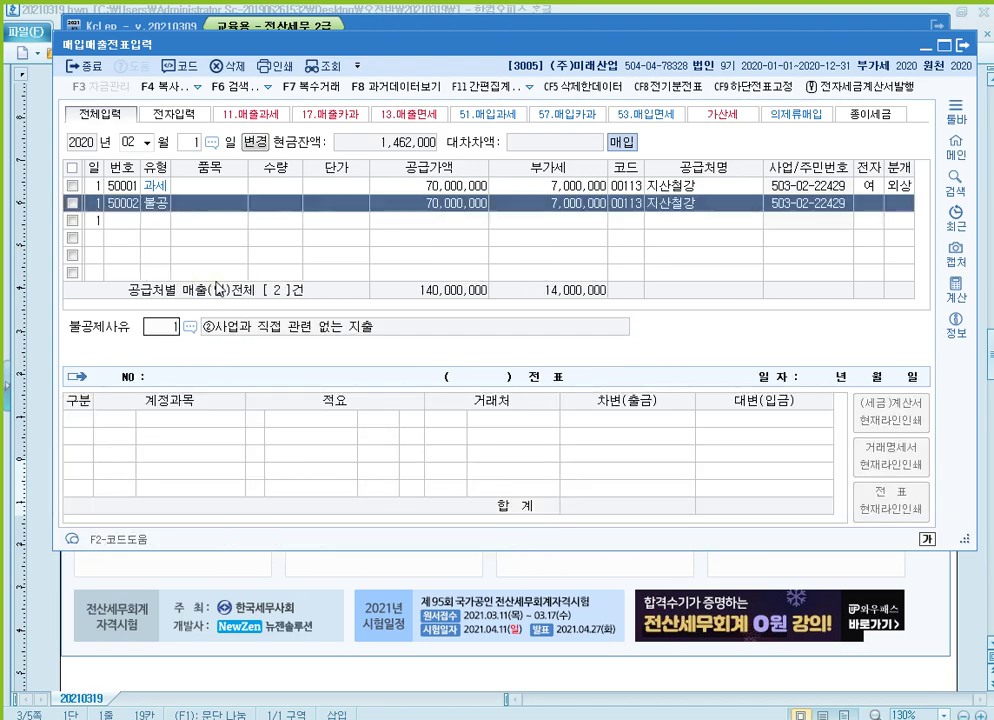
key(Return)
key(shift+Tab)
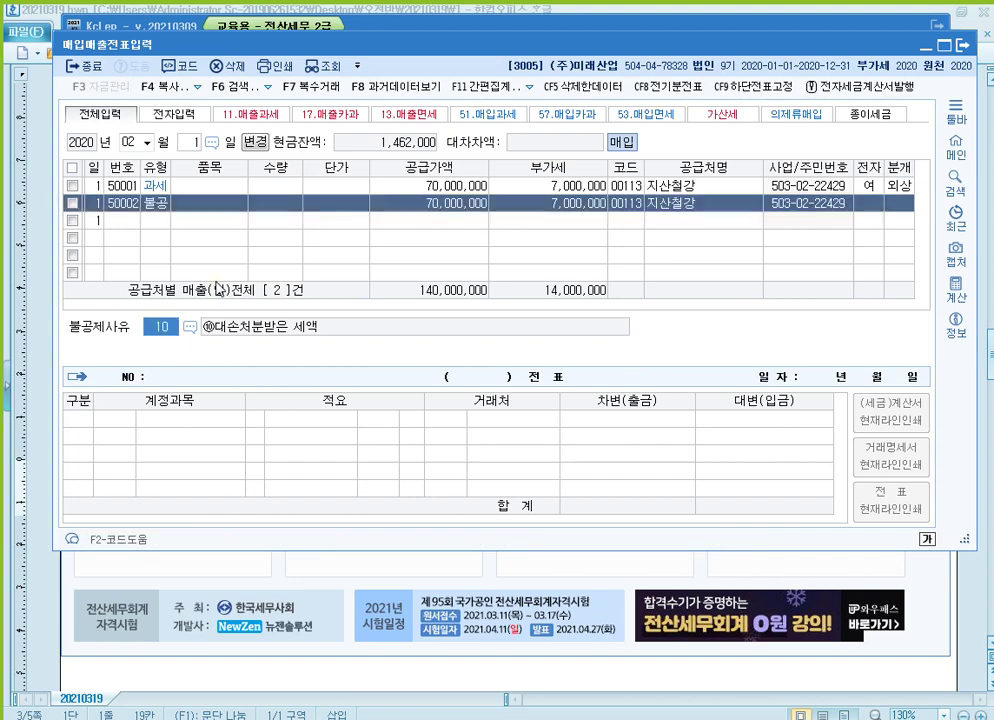
text(9)
key(Return)
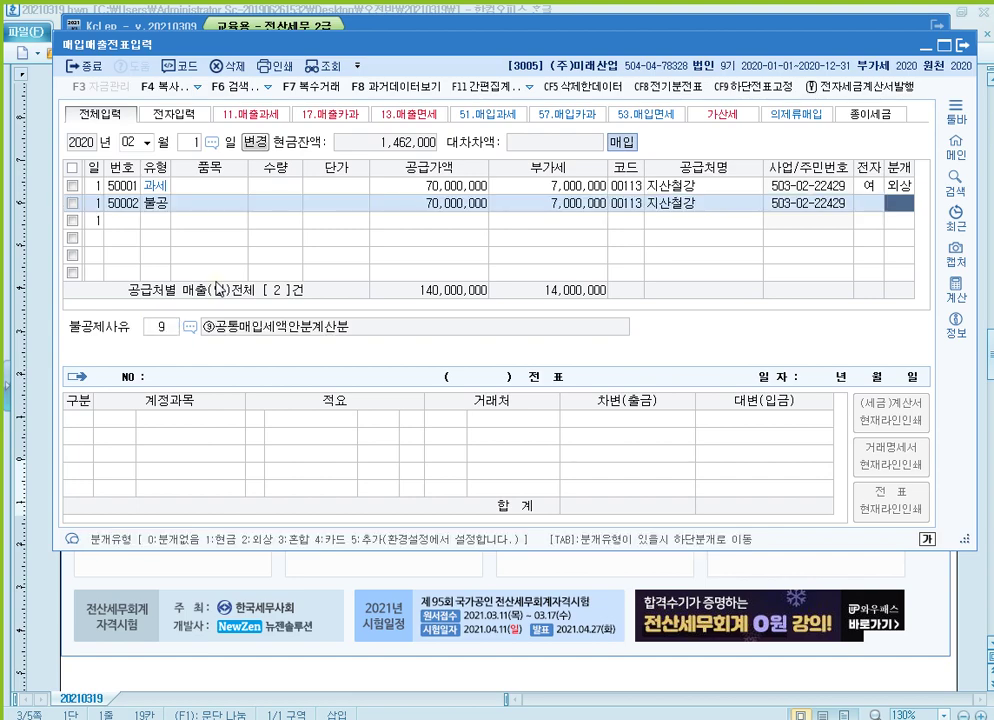
Journalize the 불공 purchase as 외상, keeping the default 원재료 line
text(2)
key(Return)
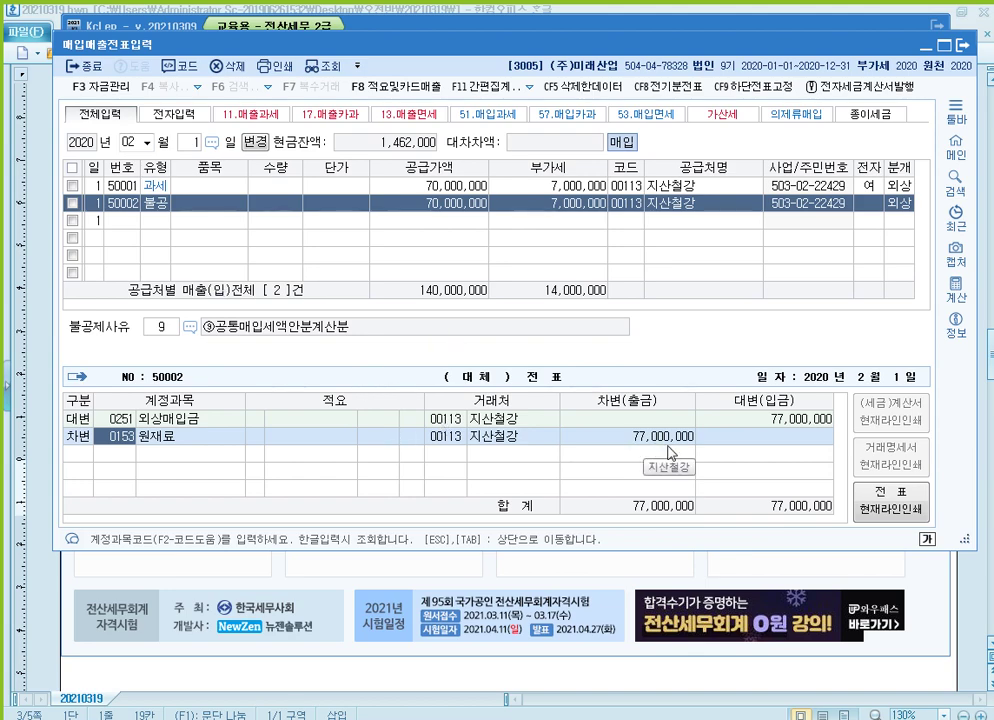
key(Return)
key(Return)
key(Up)
key(Left)
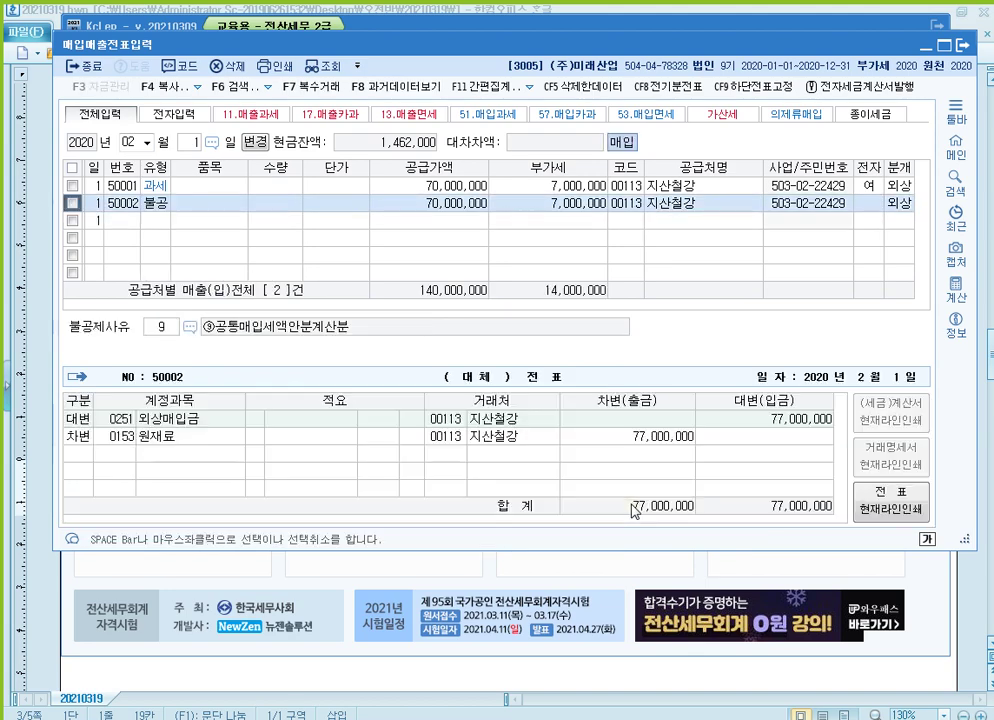
Compare the journal lines of the 과세 and 불공 purchase entries, and return to the 20210319.hwp notes
key(Up)
key(Down)
key(Up)
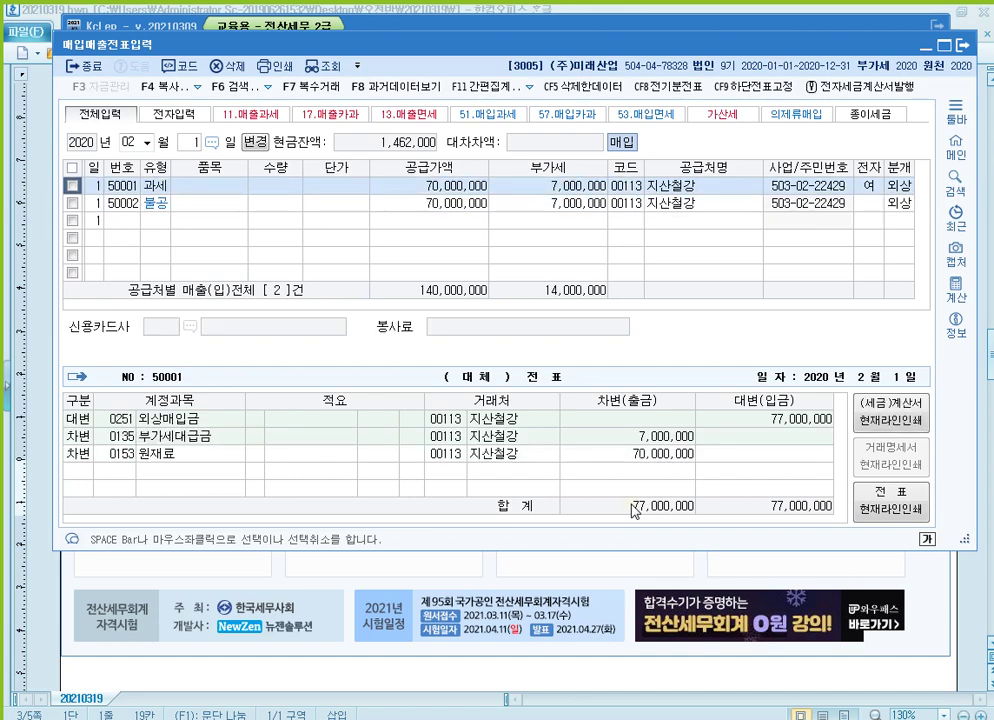
key(Down)
key(Up)
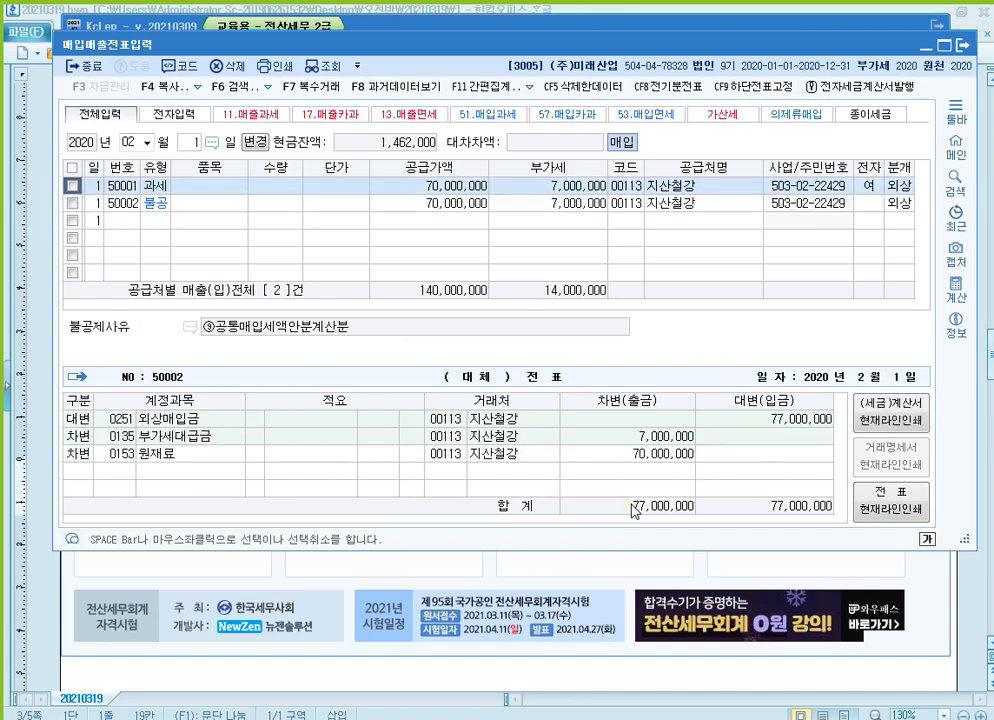
key(Down)
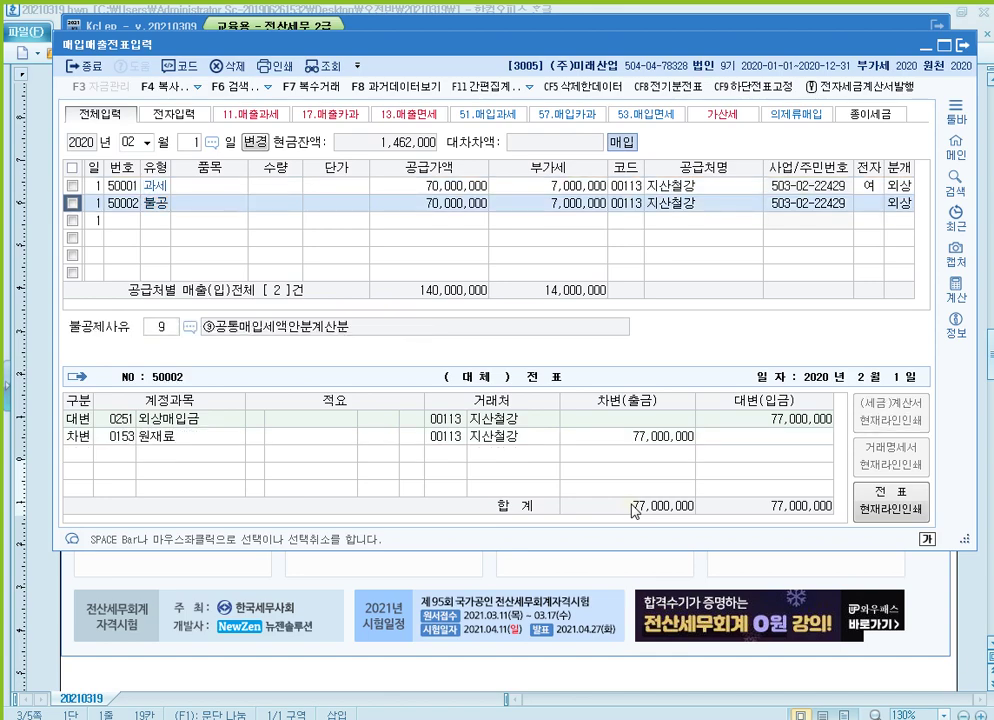
key(Up)
key(Down)
key(Up)
key(Down)
click(474, 10)
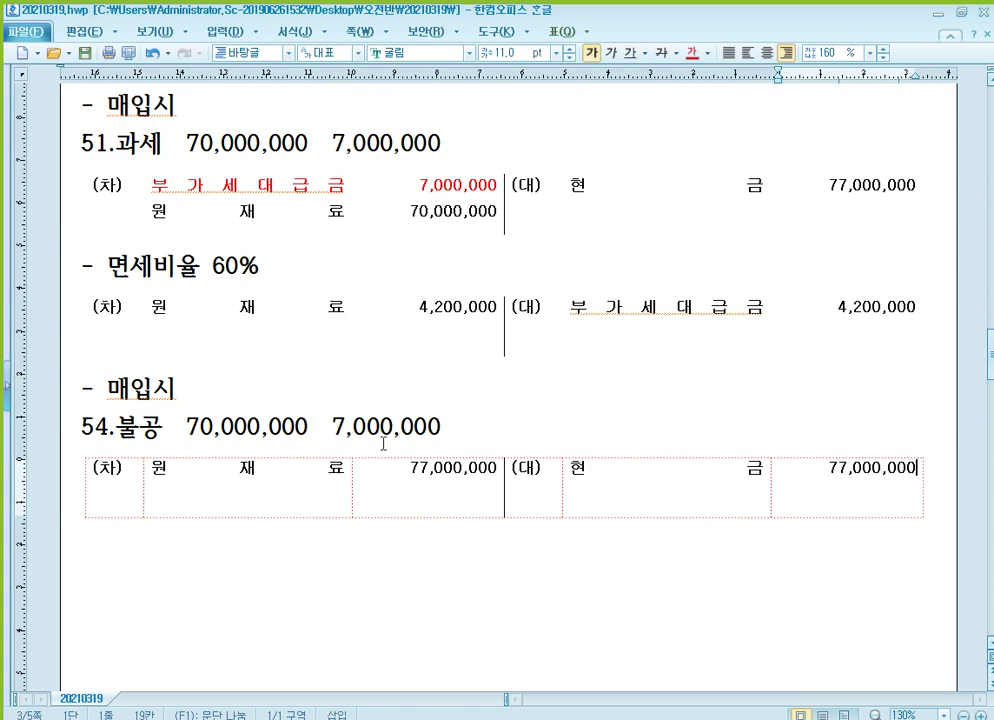
click(419, 474)
click(230, 536)
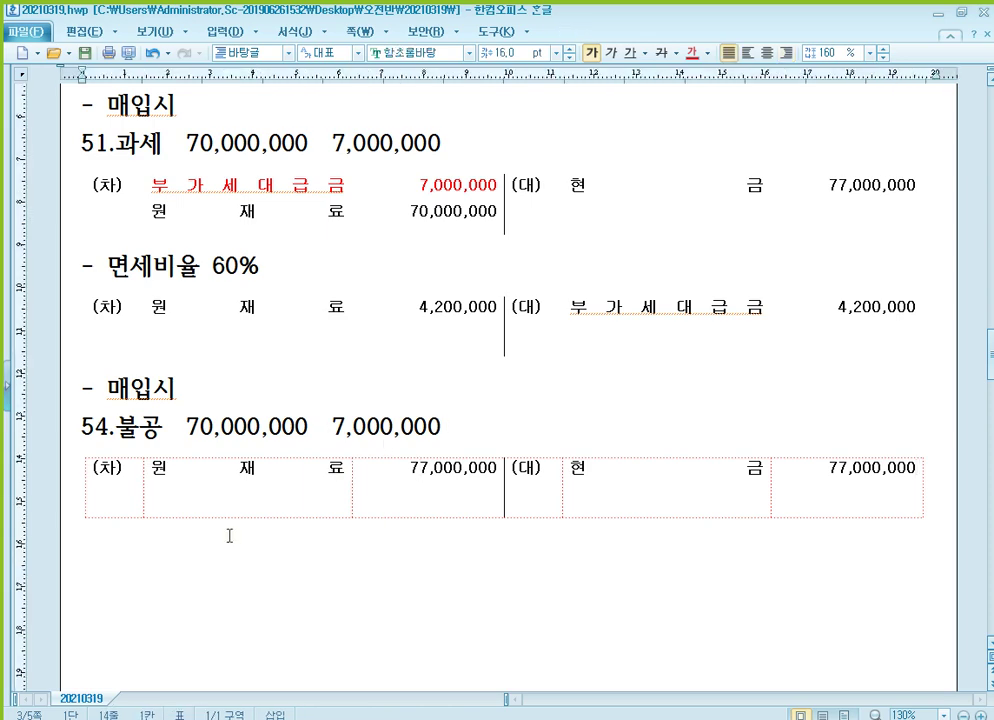
text(-)
key(Return)
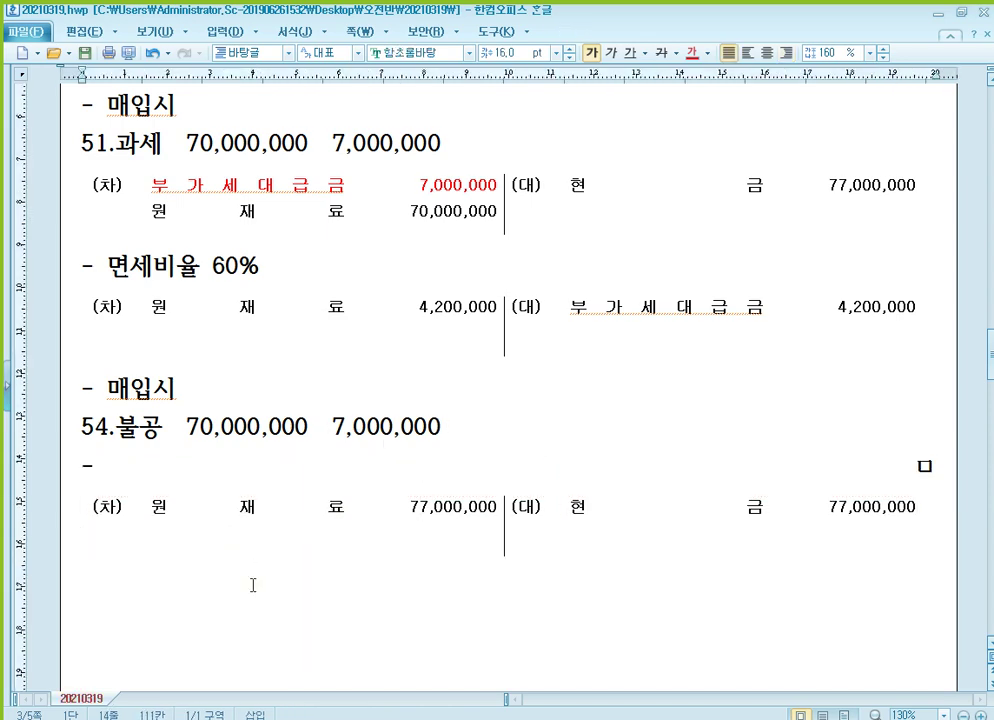
key(BackSpace)
key(BackSpace)
key(BackSpace)
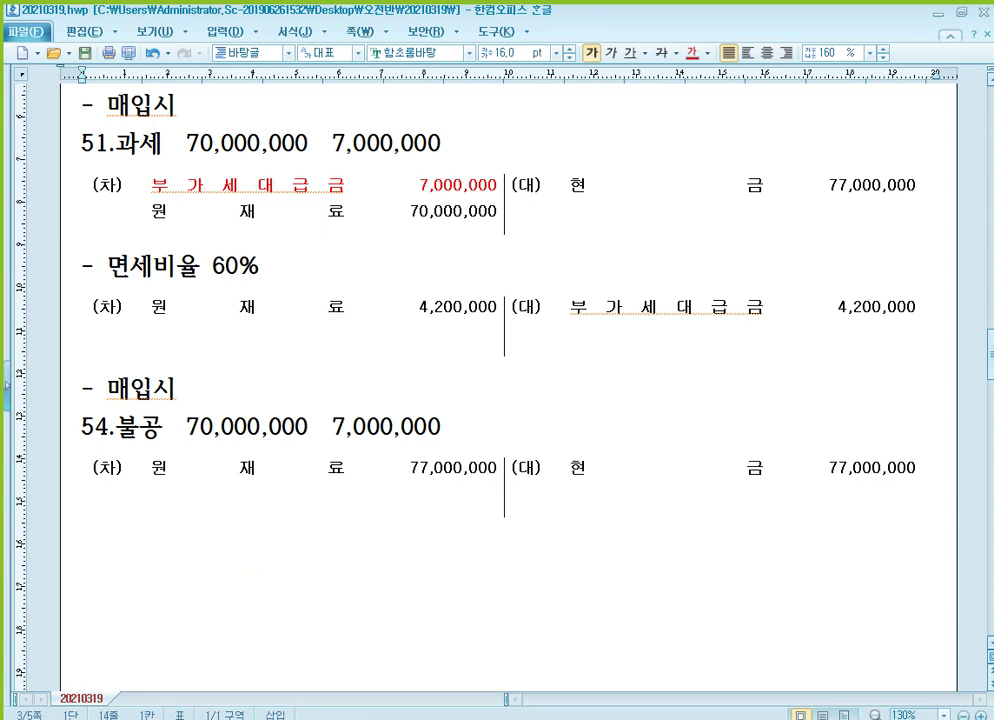
Add the line "- 면세비율 60%" below the 54.불공 journal table
click(251, 587)
text(- 면세)
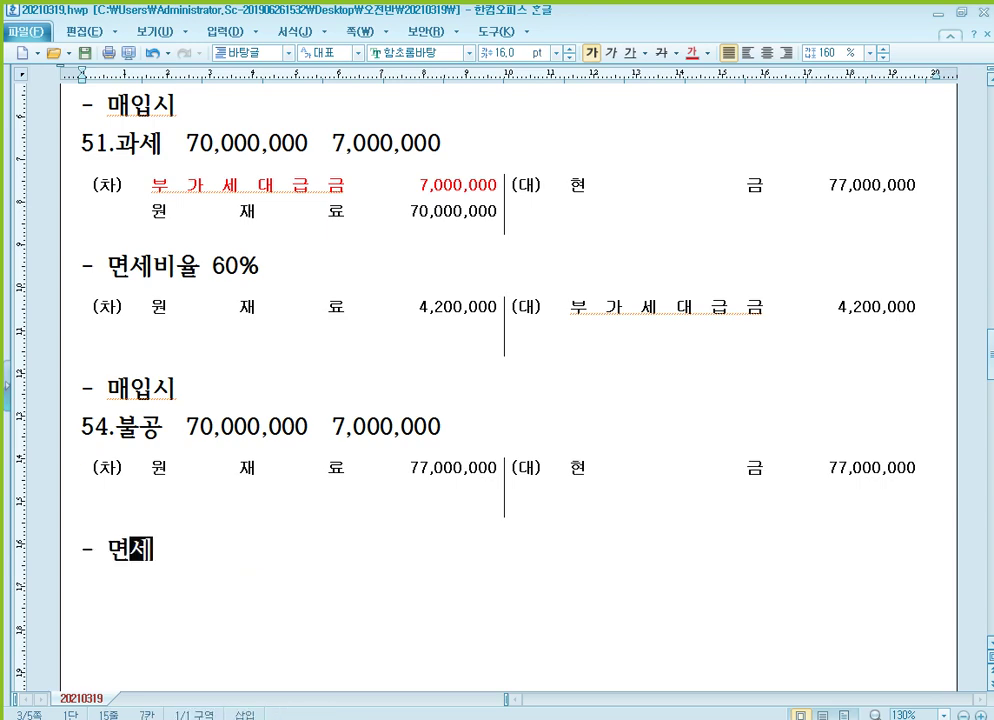
text(비율 60)
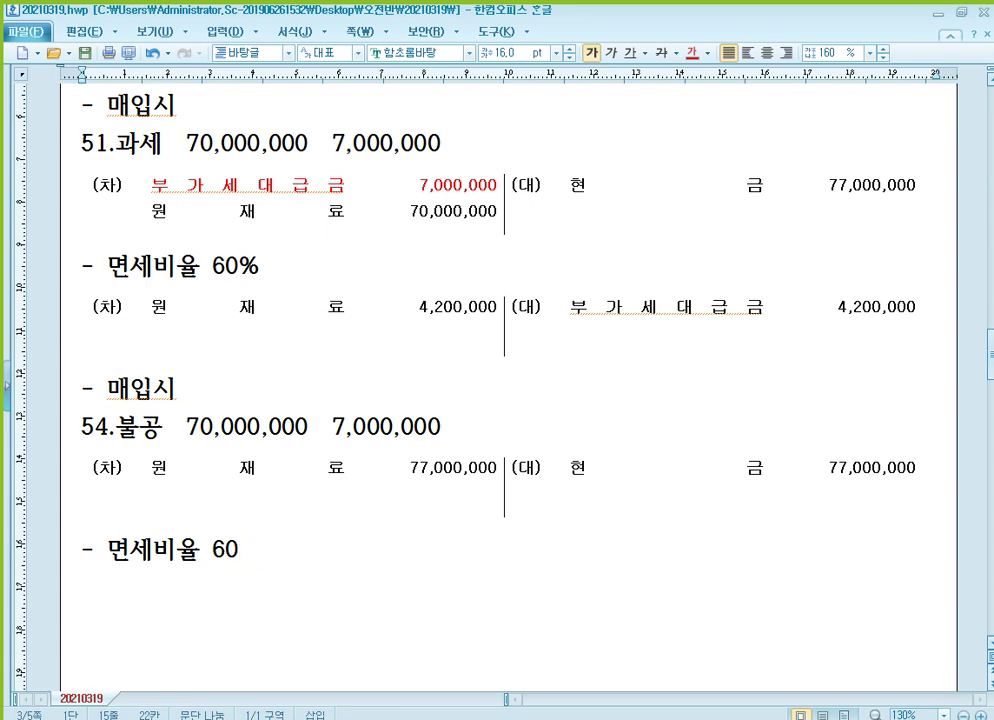
text(%)
Compare the 부가세대급금 and 원재료 amounts across the 51.과세, 면세비율 60% and 54.불공 journal tables
scroll(311, 568, down, 1)
scroll(312, 568, up, 1)
click(444, 187)
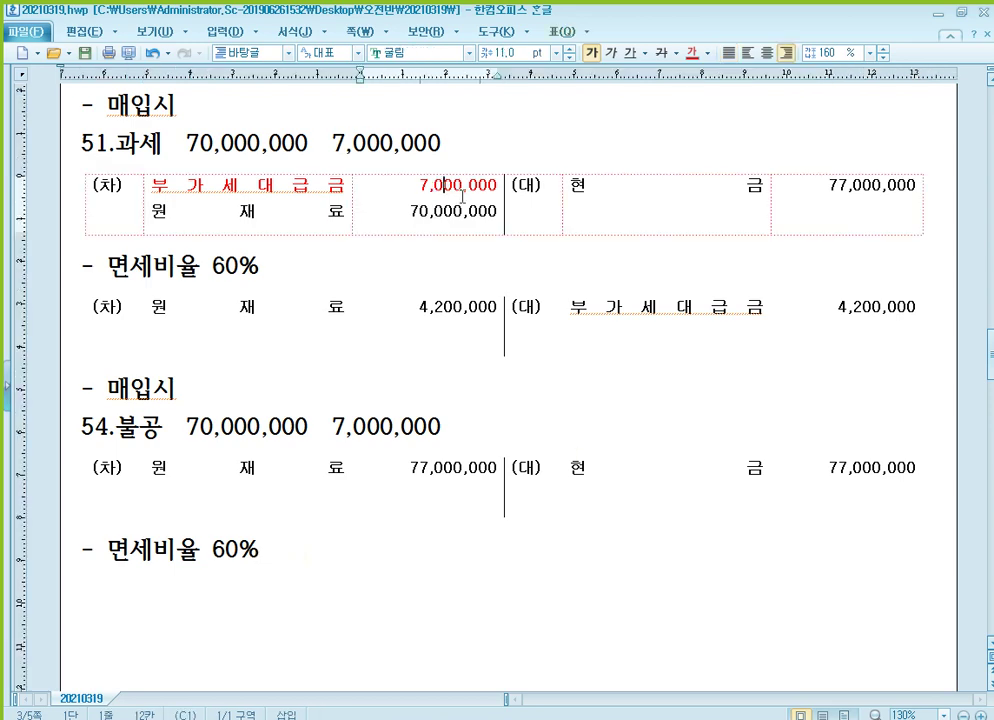
click(839, 307)
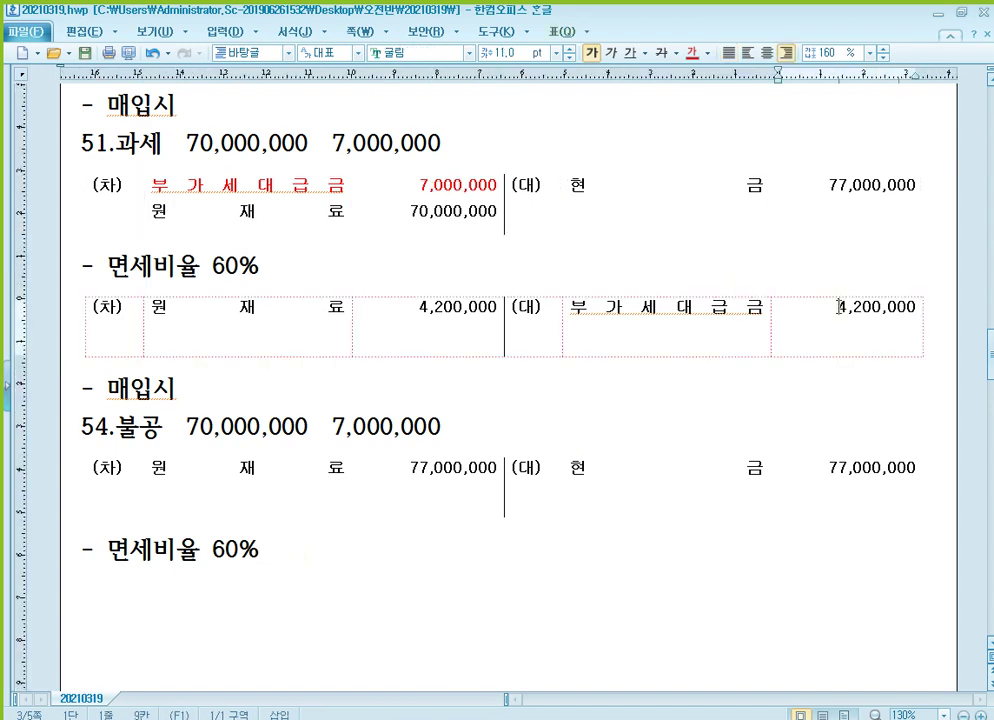
click(460, 488)
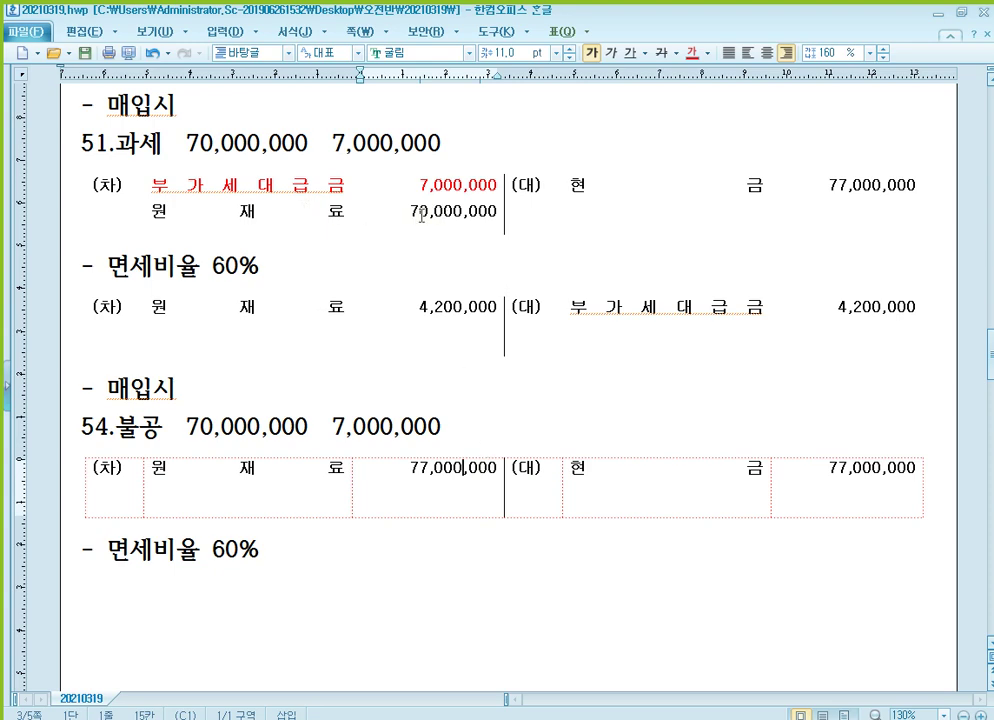
click(452, 211)
click(455, 312)
click(468, 226)
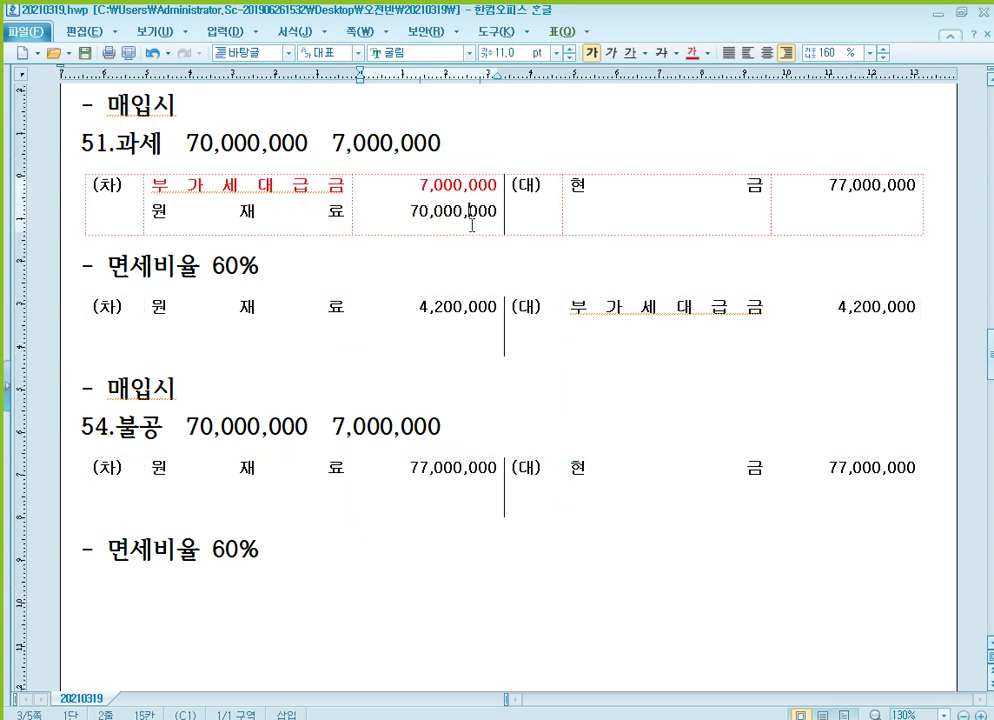
click(475, 314)
click(462, 476)
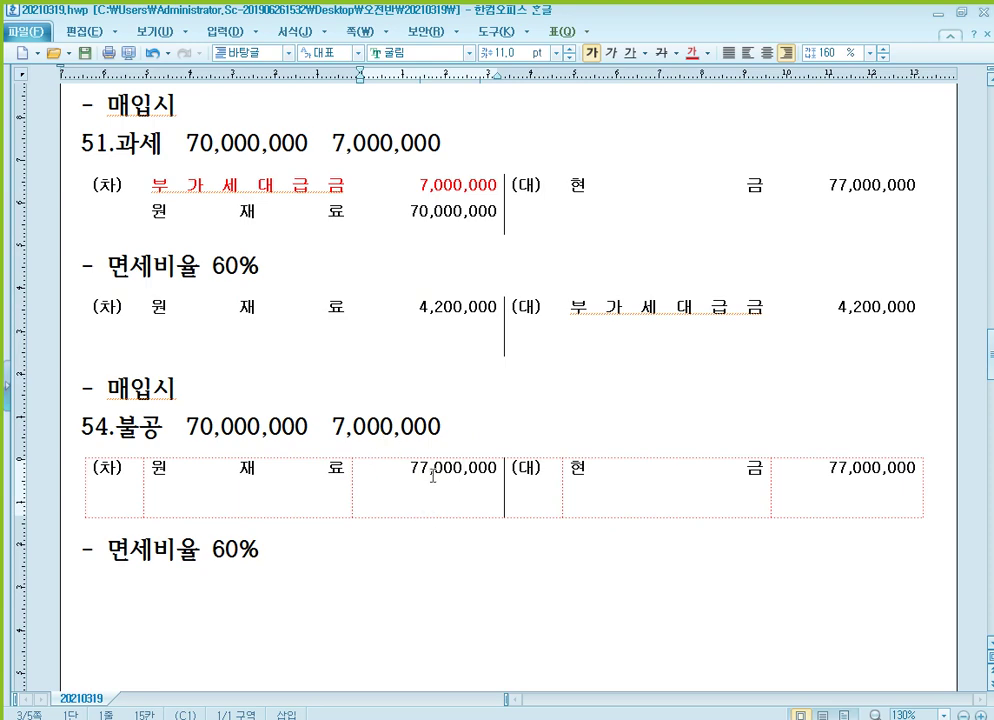
Paste an empty journal table below the 54.불공 section's "- 면세비율 60%" line and enter the debit 부가세대급금 2,800,000
scroll(423, 491, down, 1)
click(328, 527)
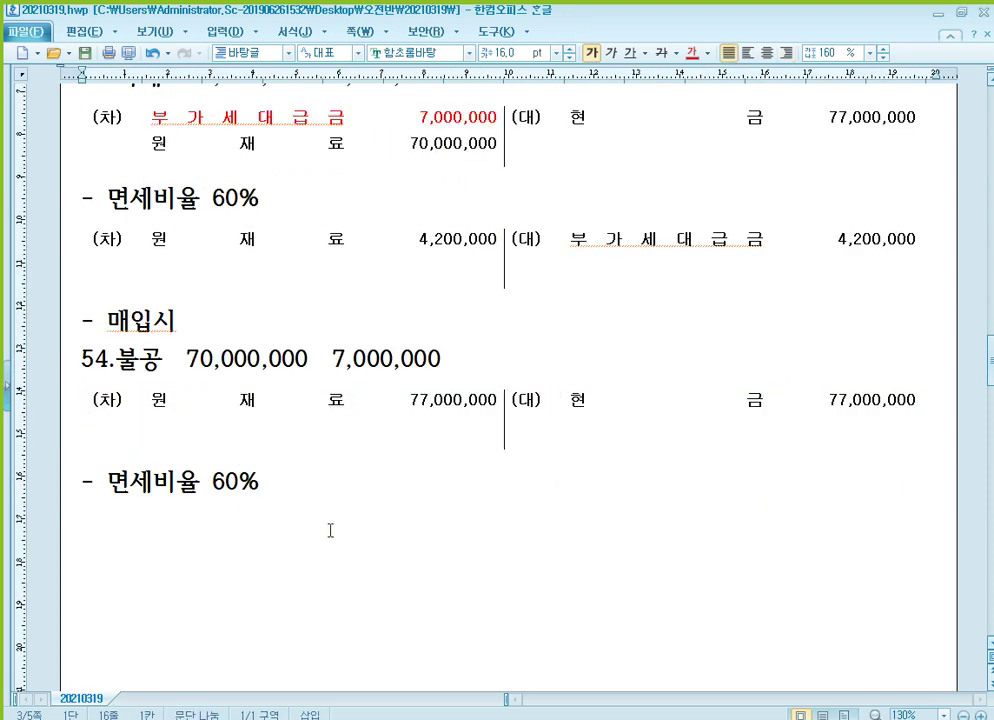
key(ctrl+v)
click(270, 545)
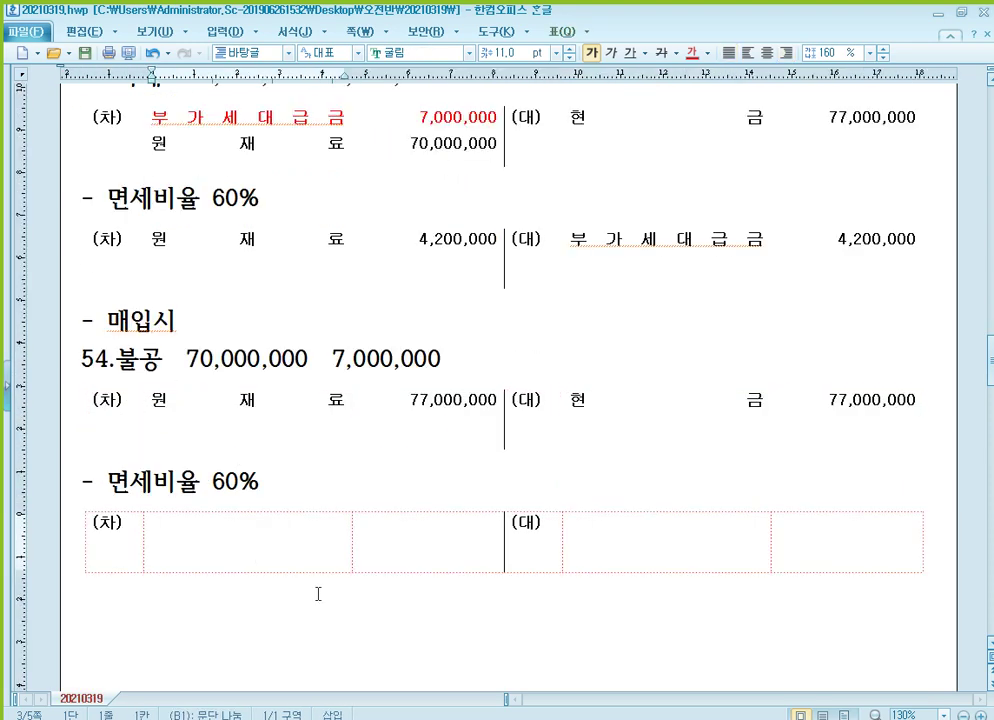
text(부가세대급금)
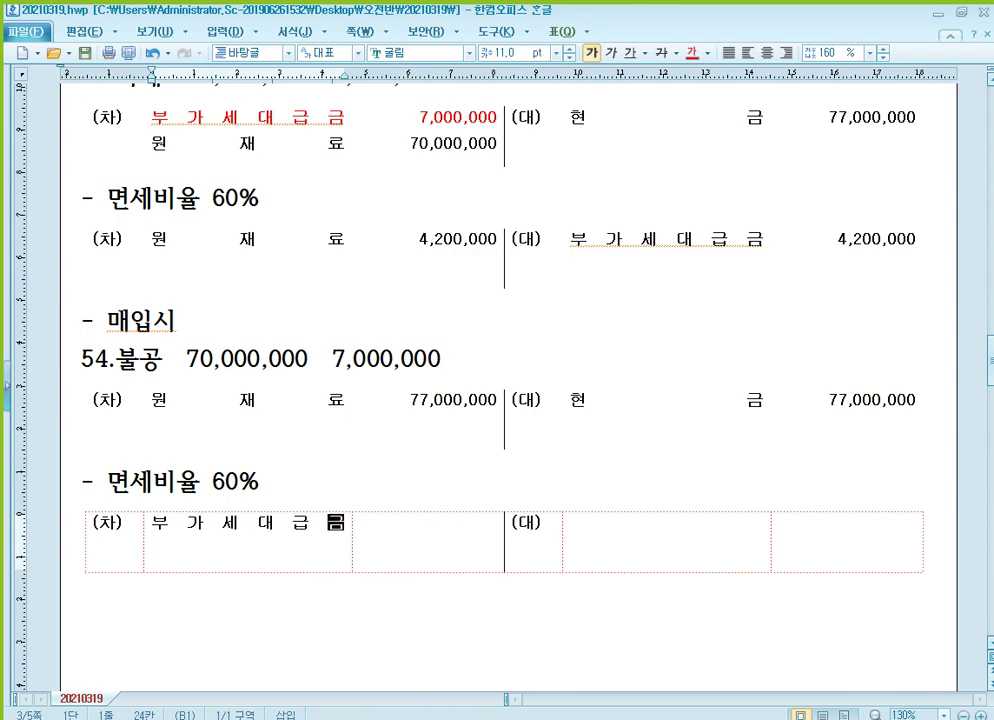
key(Tab)
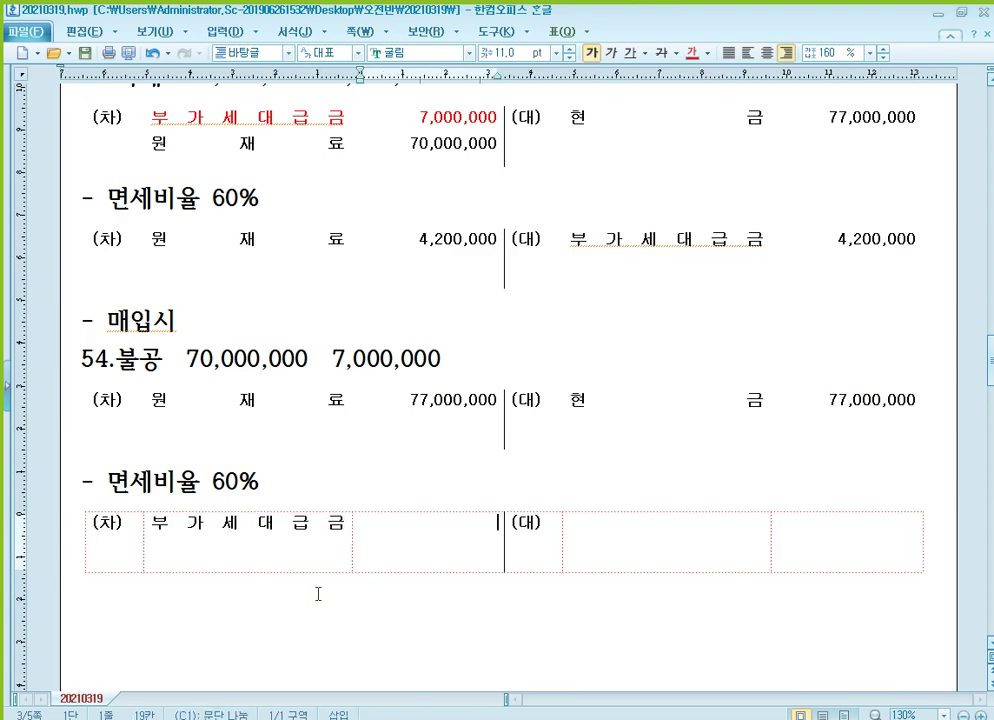
text(2,800,000)
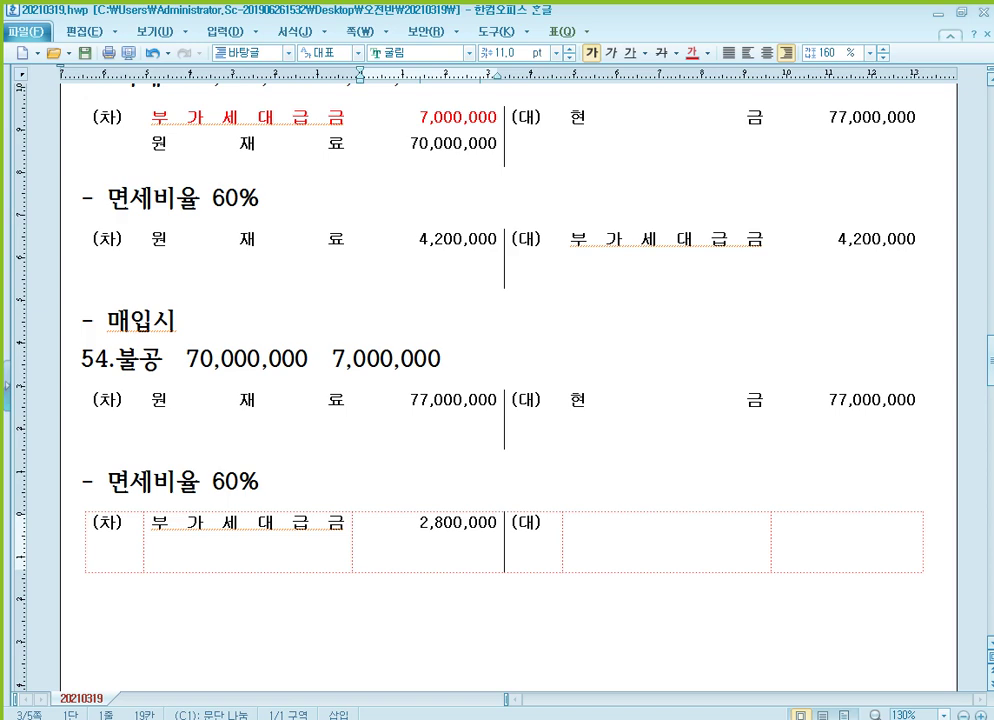
key(Tab)
key(Tab)
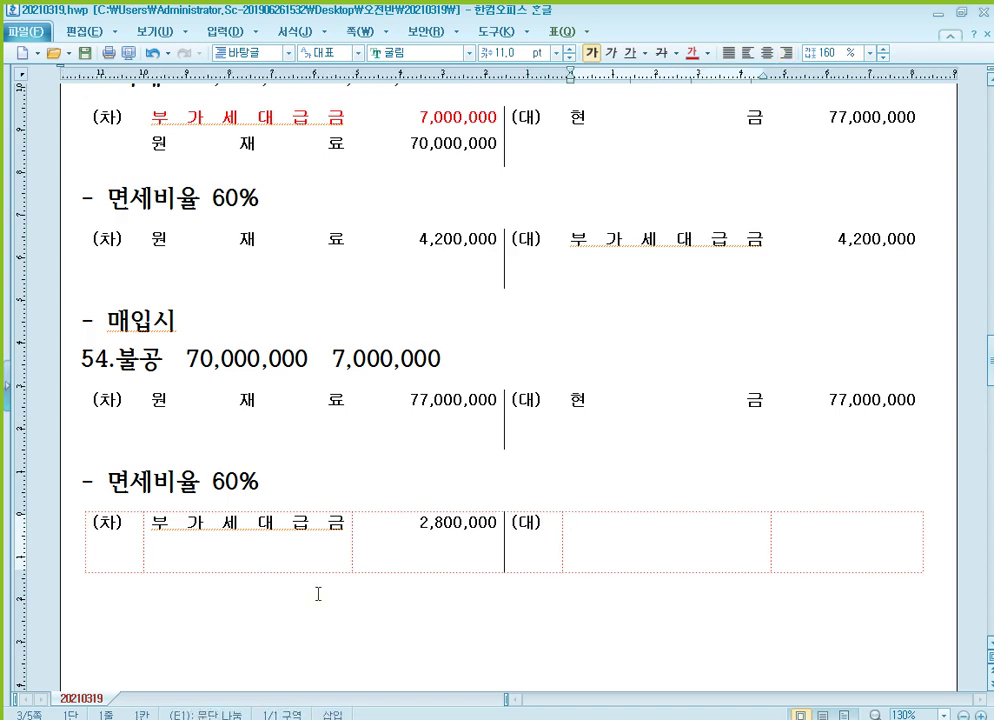
Enter the credit side of the same journal as 원재료 with the boxed 8 symbol and 2,800,000
click(273, 400)
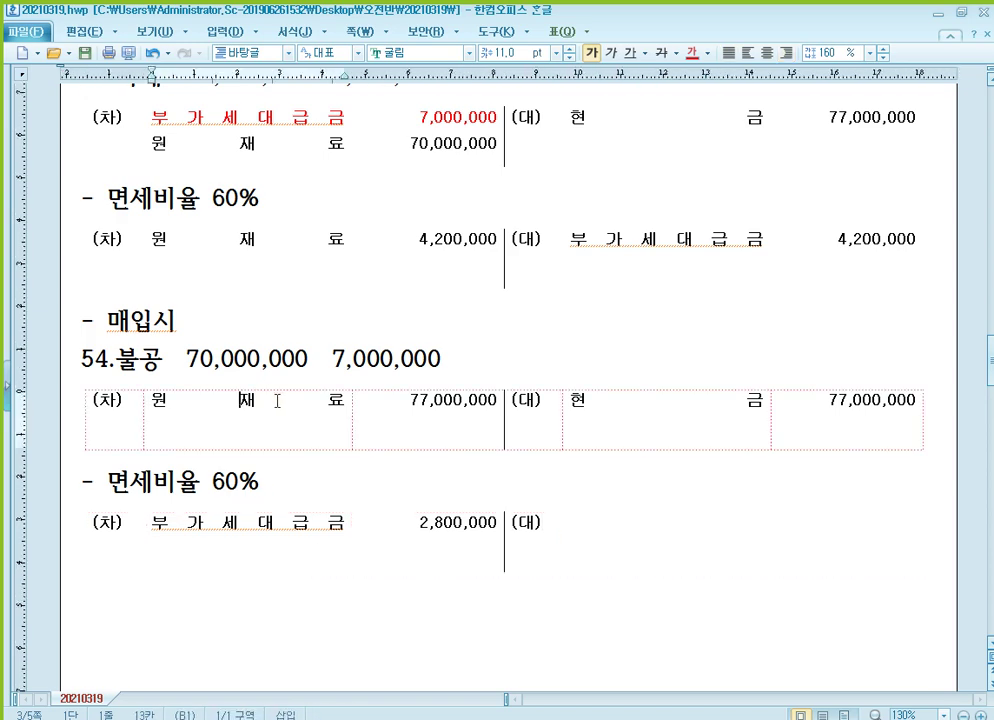
click(667, 557)
text(원재료)
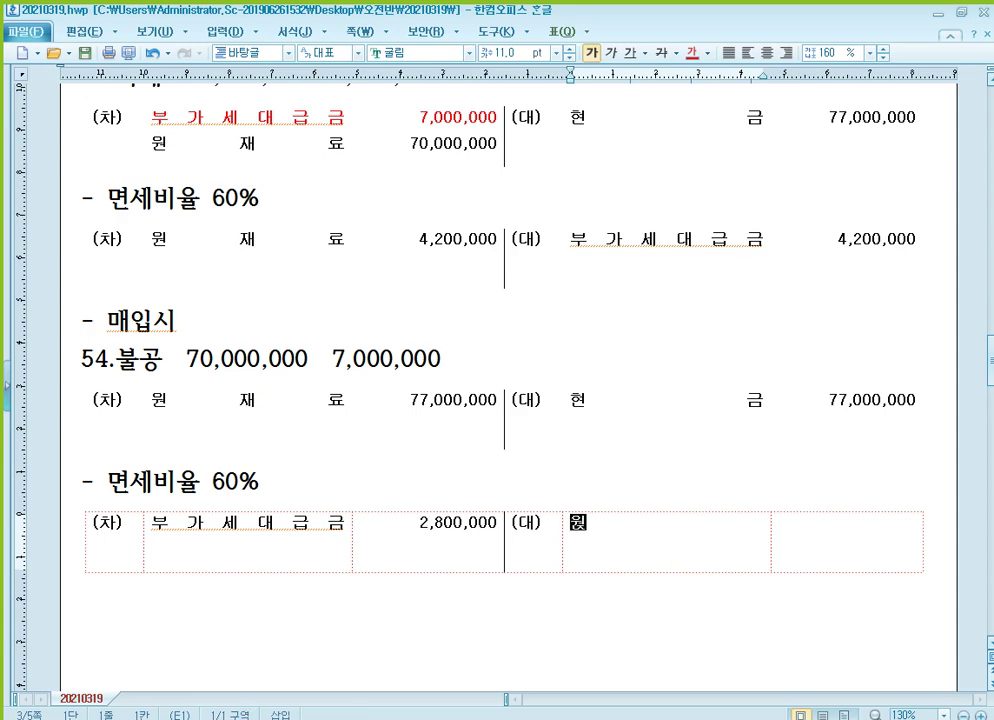
key(ctrl+F10)
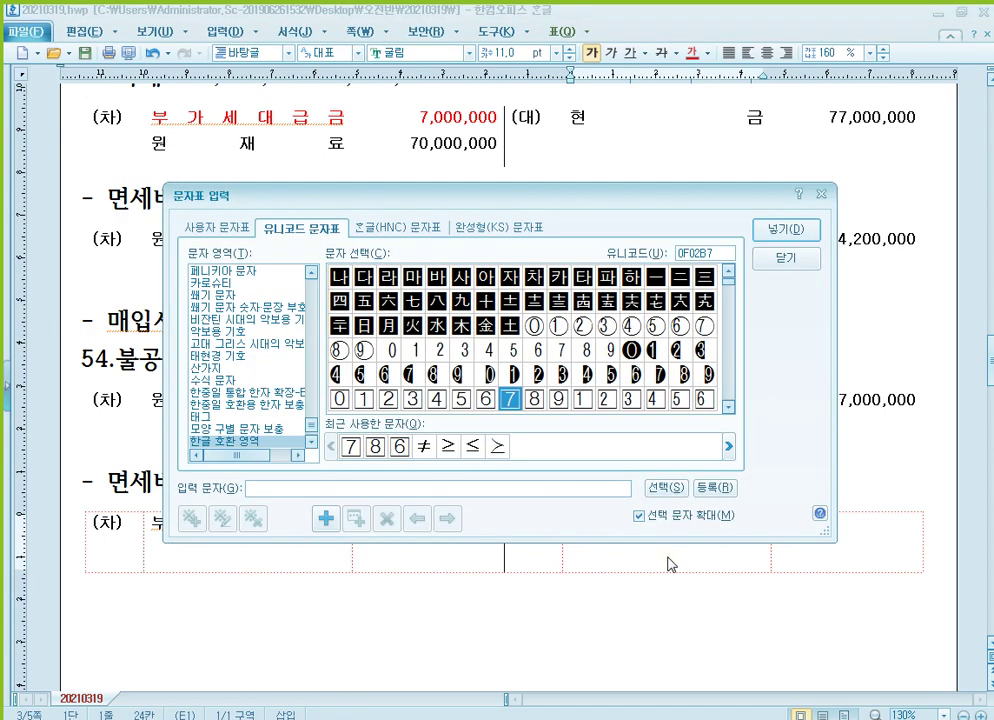
key(Return)
key(Tab)
text(2)
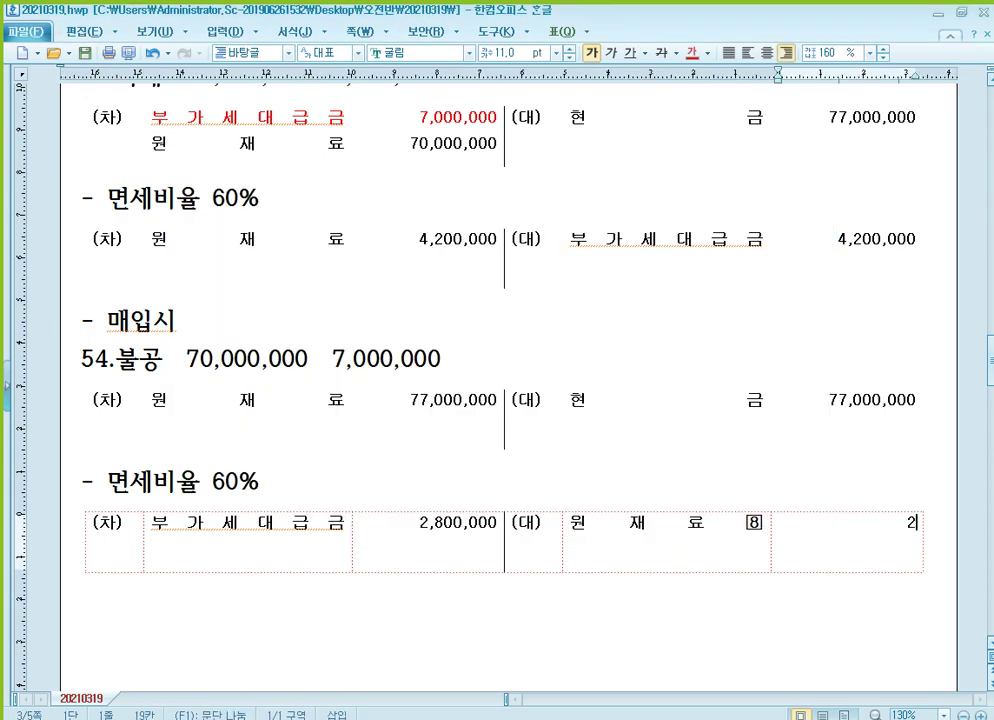
text(,800,000)
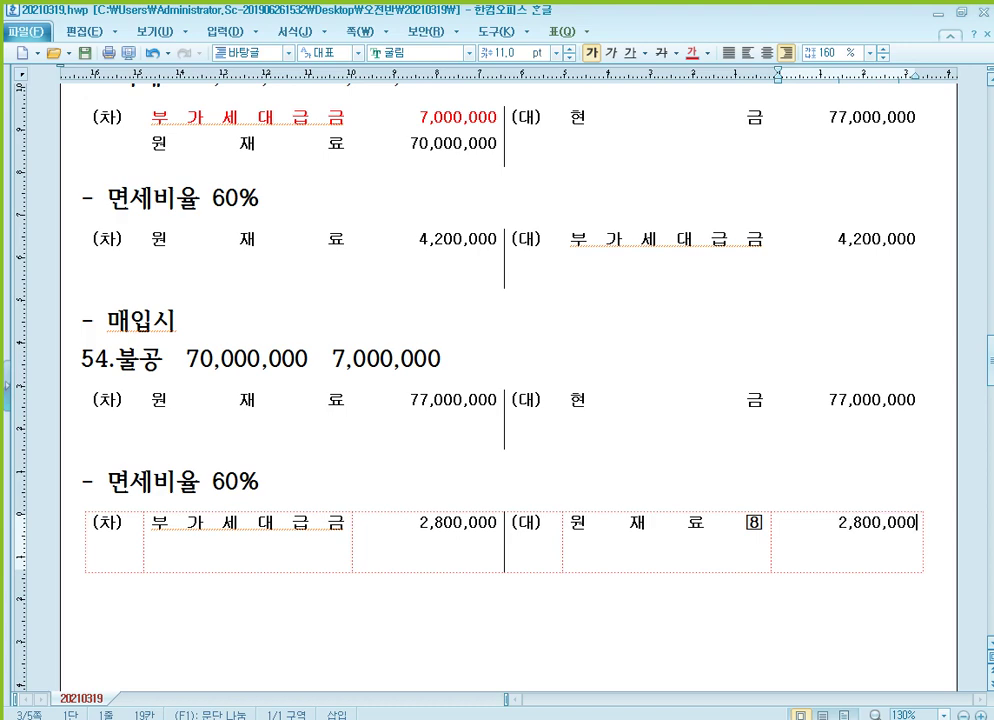
Compare the 면세비율 60% adjustment journals of the 51.과세 and 54.불공 purchases
scroll(315, 326, up, 1)
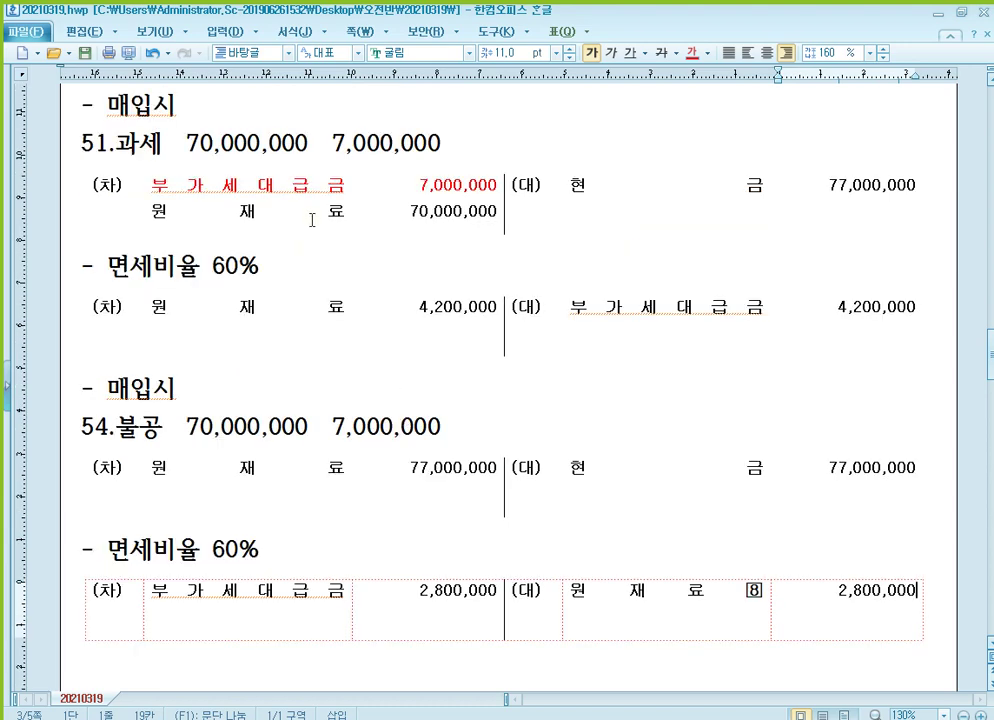
click(248, 428)
click(133, 166)
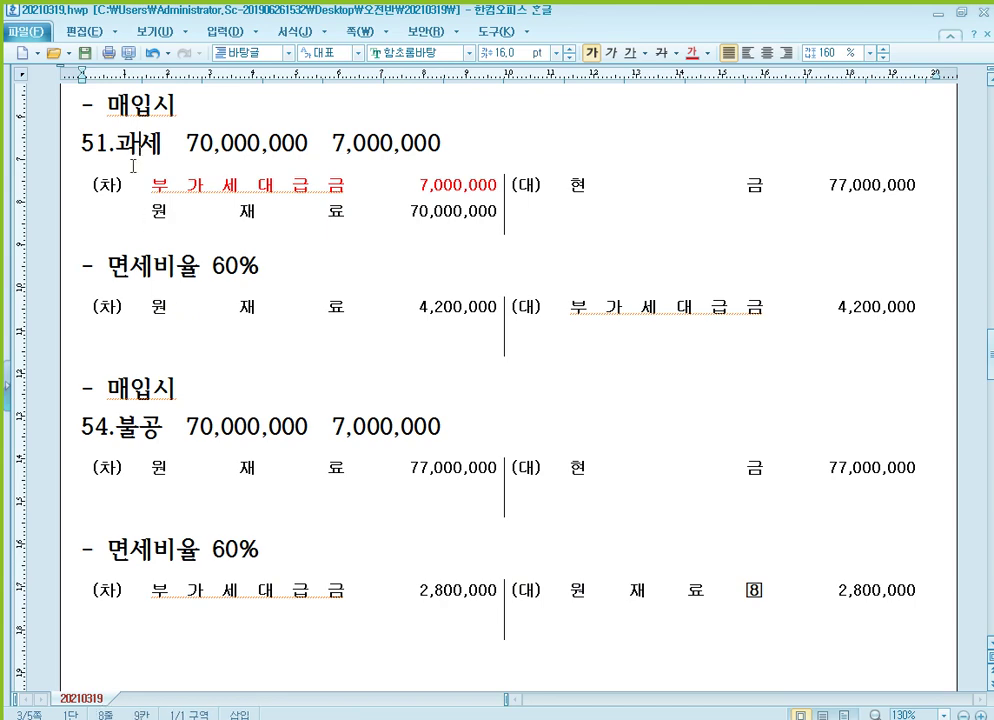
click(133, 414)
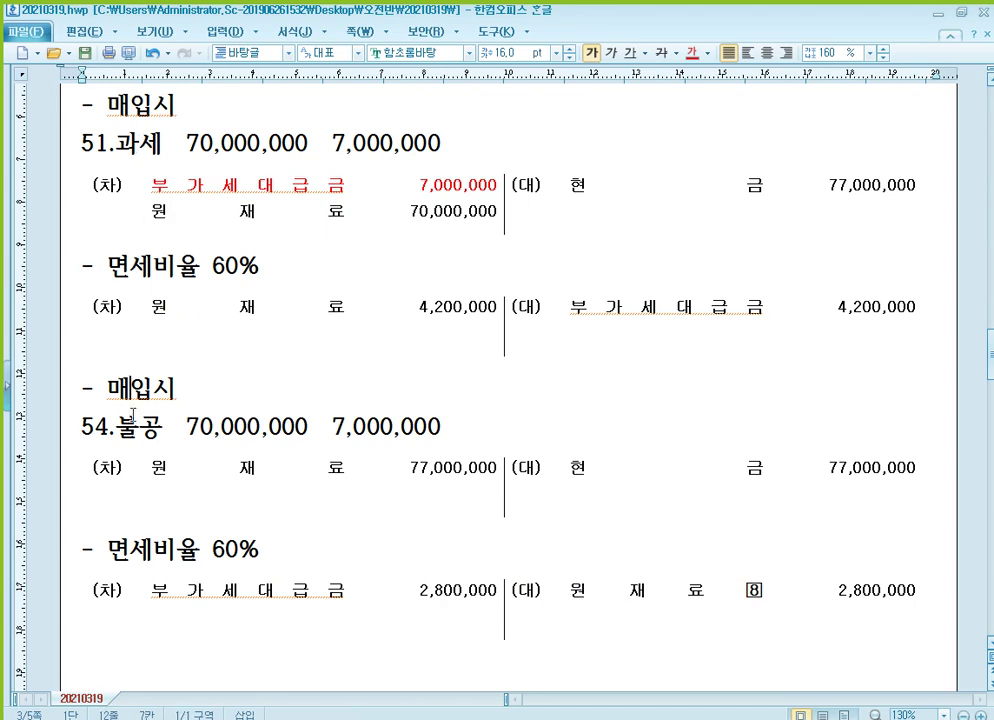
click(228, 303)
click(286, 579)
click(288, 588)
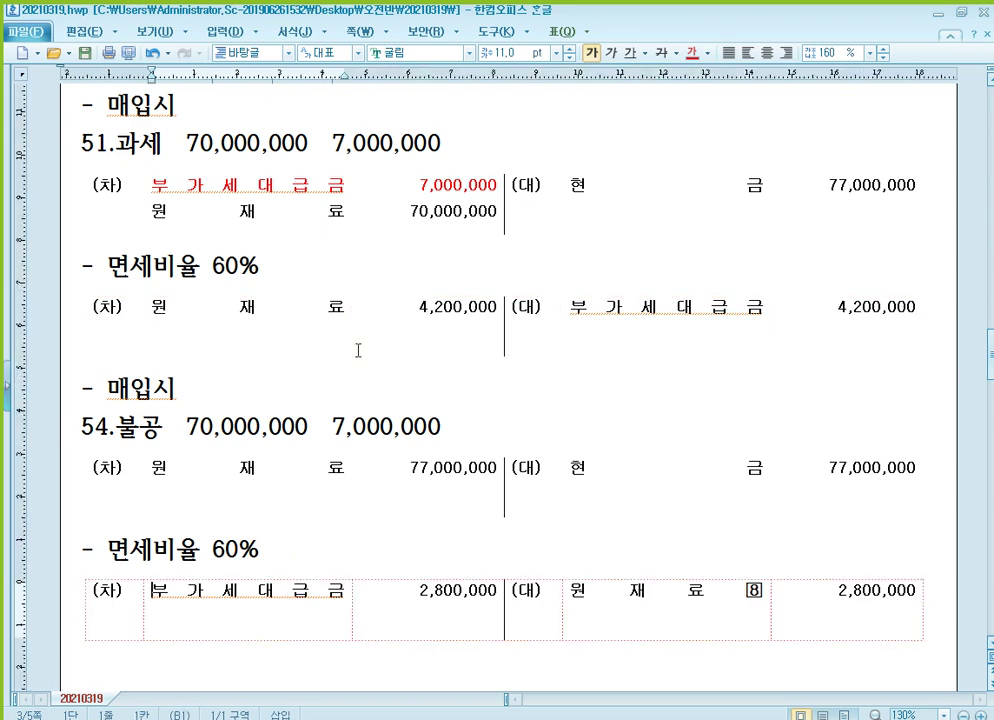
click(319, 310)
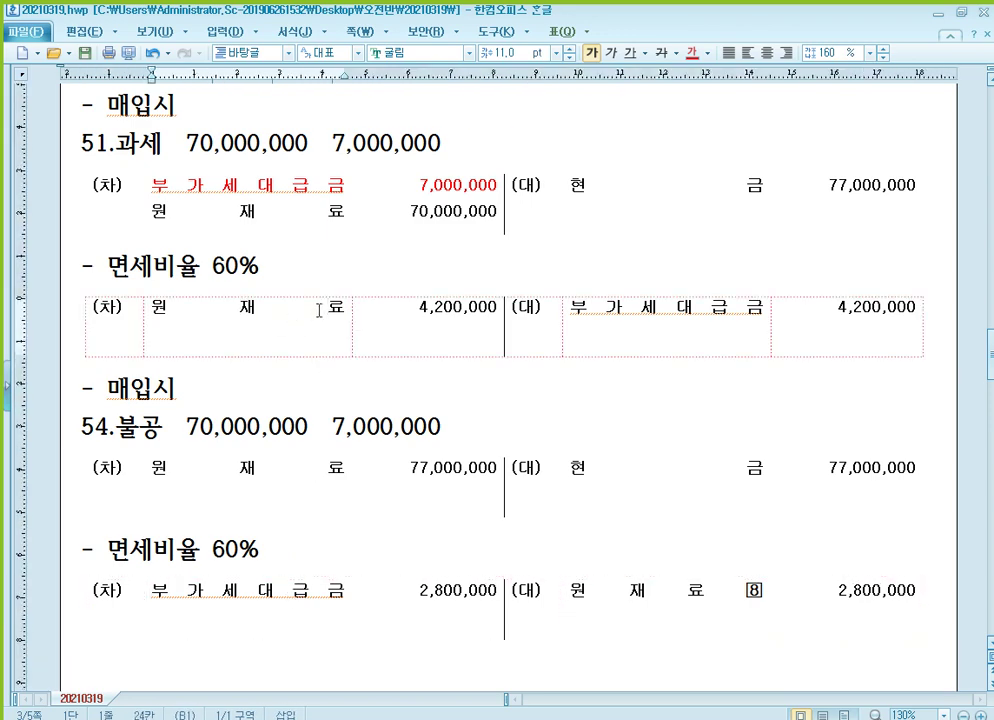
click(354, 594)
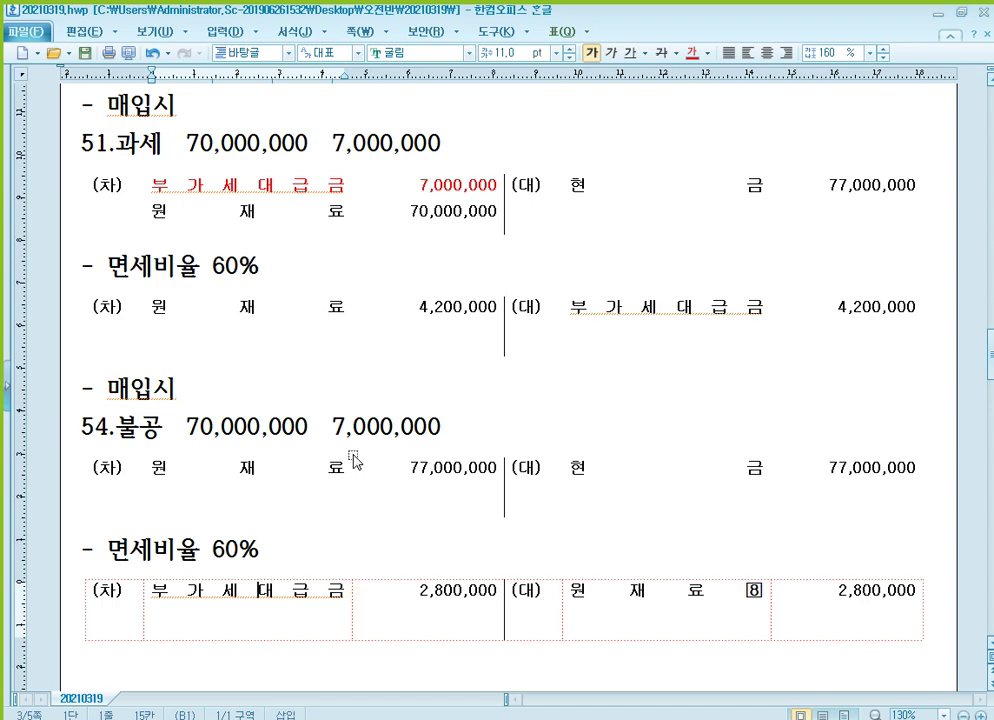
click(860, 300)
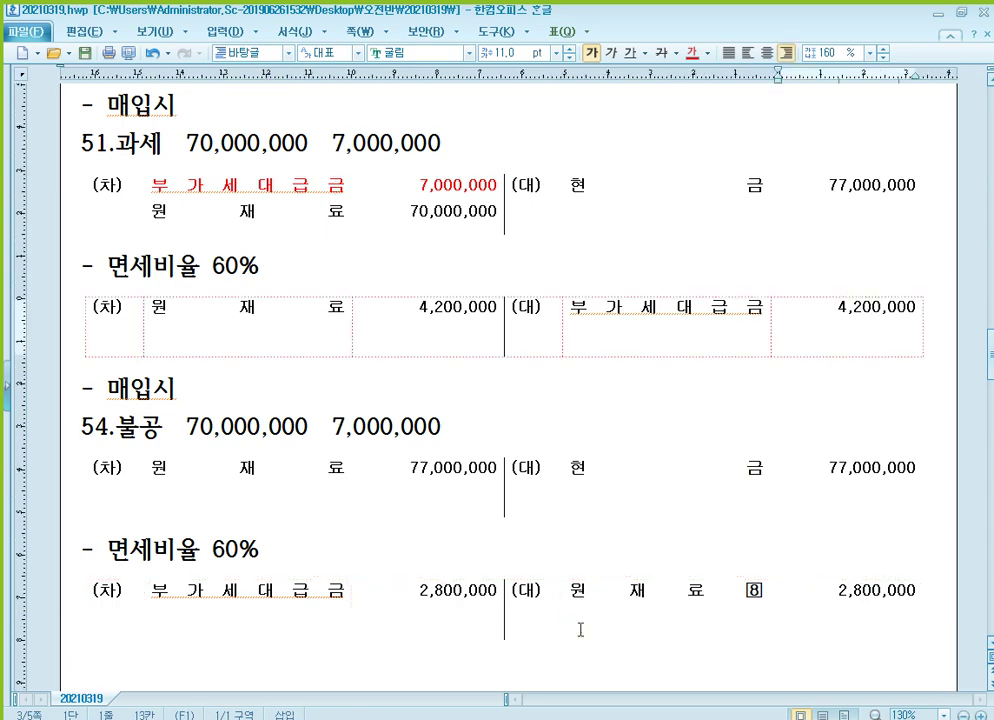
Review the 불공제매입세액 in KcLep's 공통매입세액안분계산내역, and check the 불공 purchase in 매입매출전표입력 against the 54.불공 notes
key(alt+Tab)
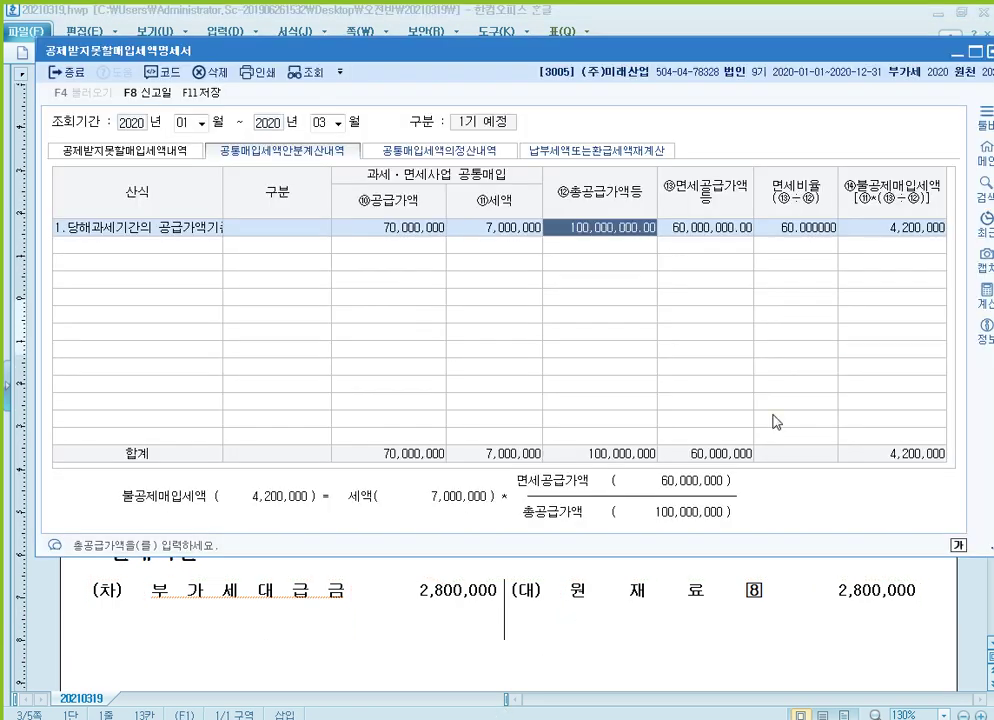
click(908, 228)
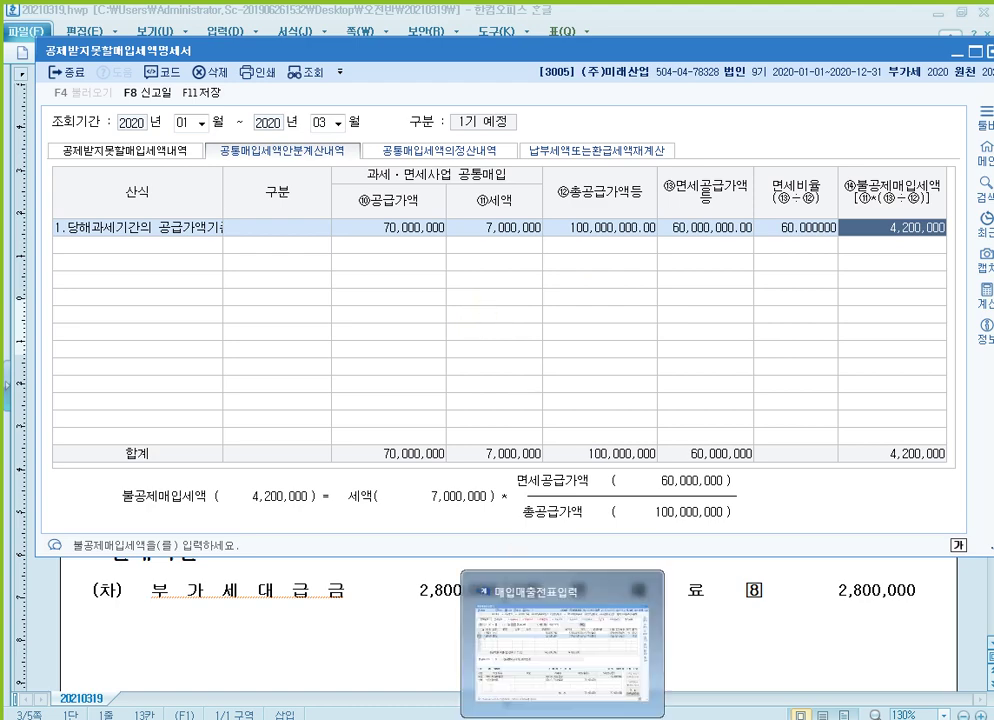
click(562, 719)
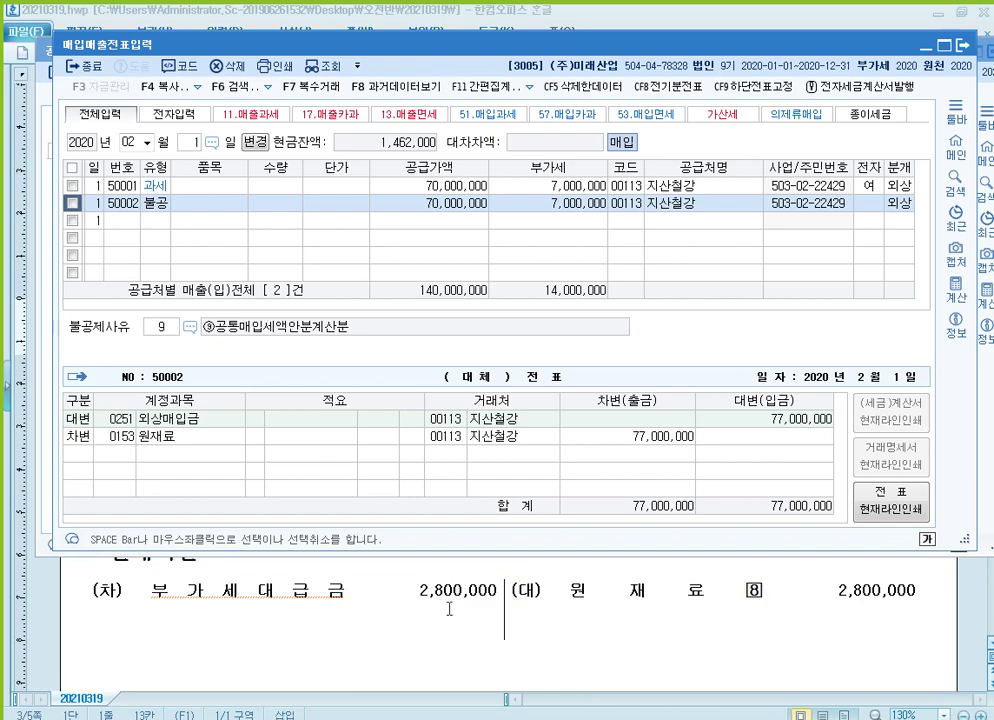
click(448, 609)
click(186, 430)
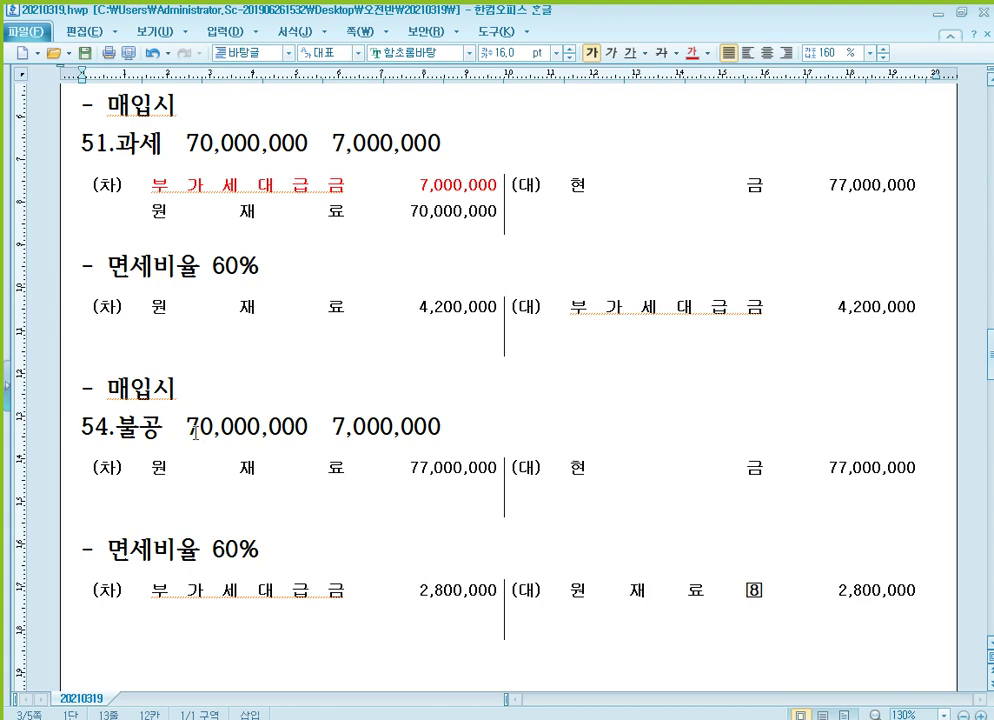
click(588, 719)
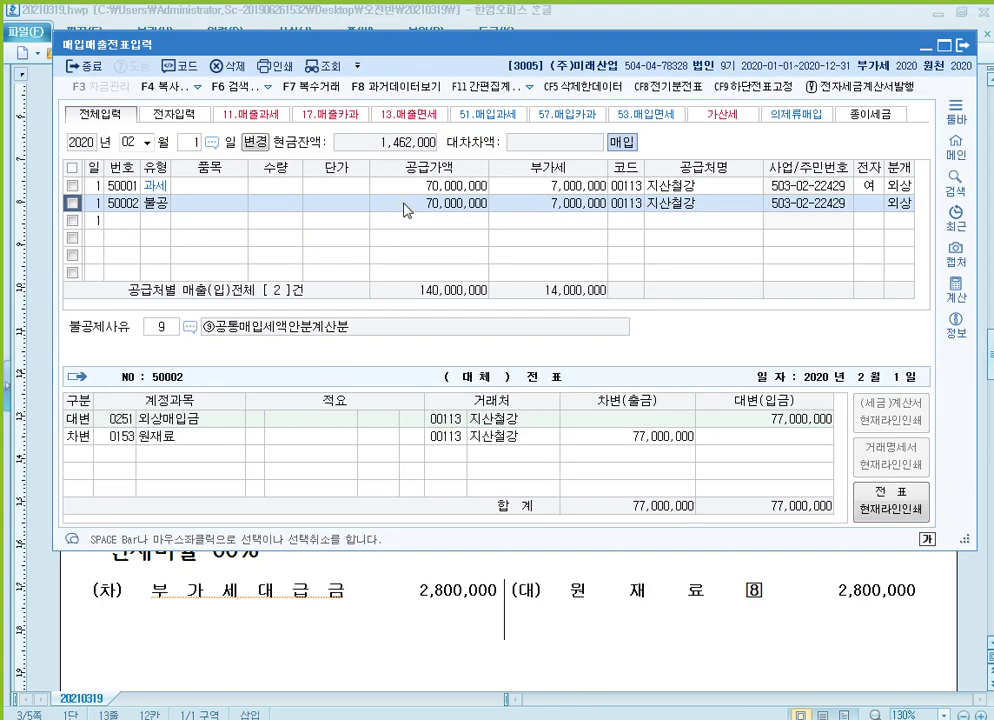
Select 9 공통매입세액안분계산분 from the code list as the 불공제사유 of the 불공 purchase entry
click(405, 210)
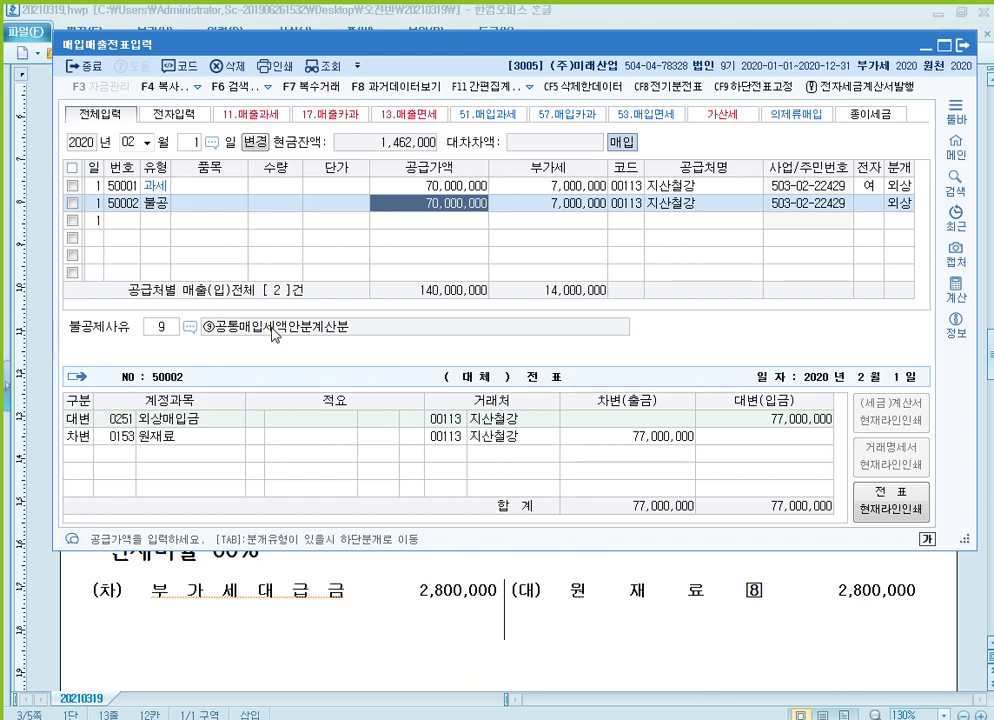
click(172, 329)
key(F2)
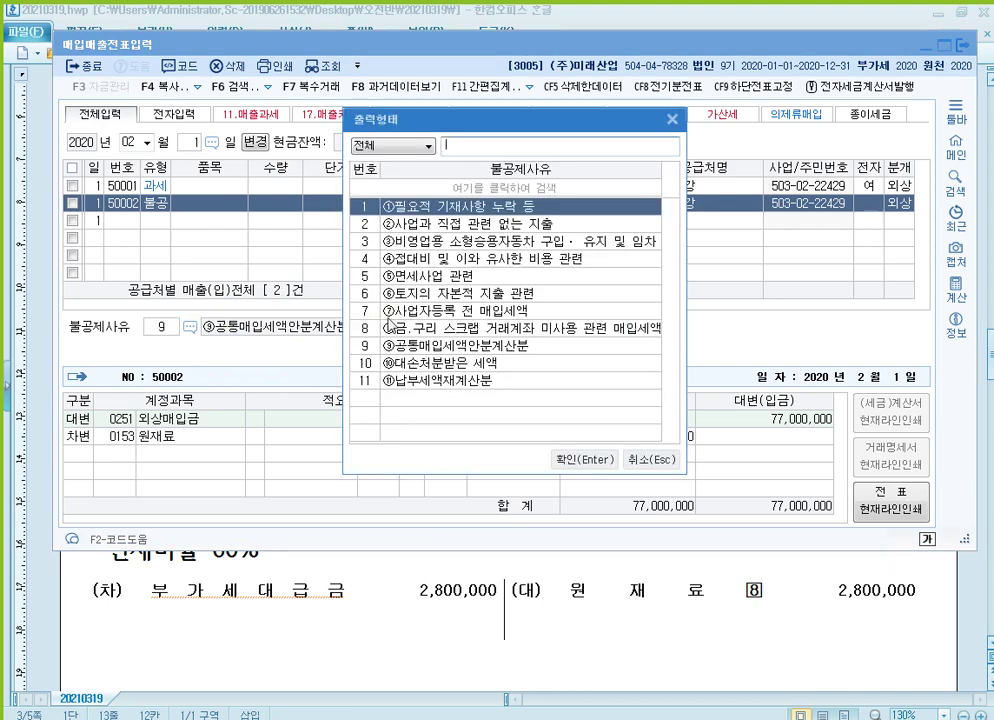
click(475, 346)
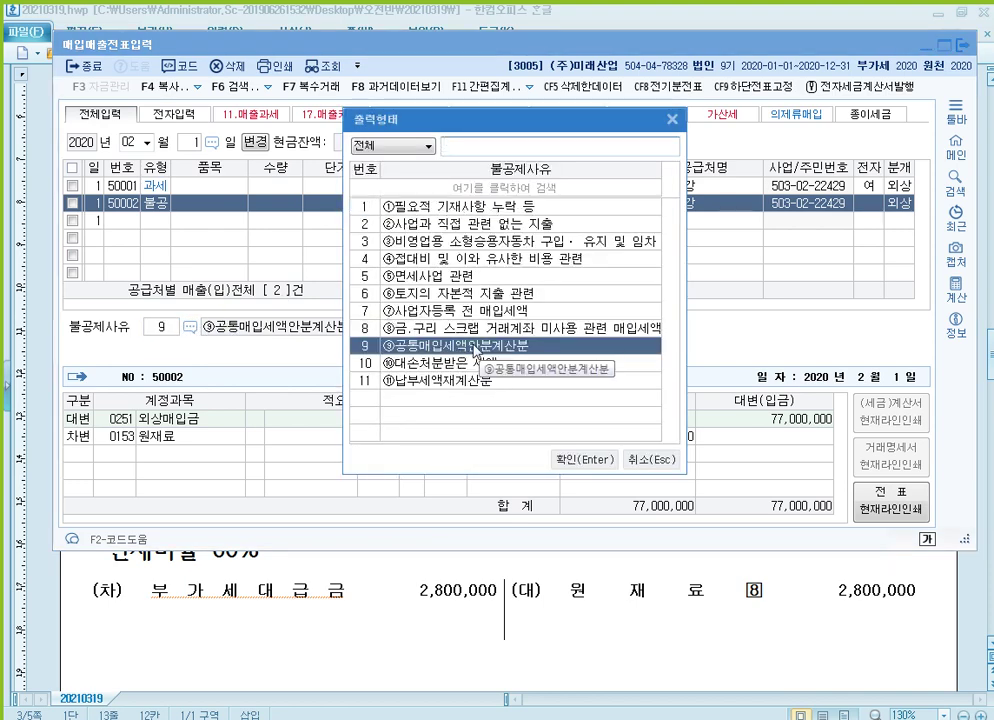
click(578, 459)
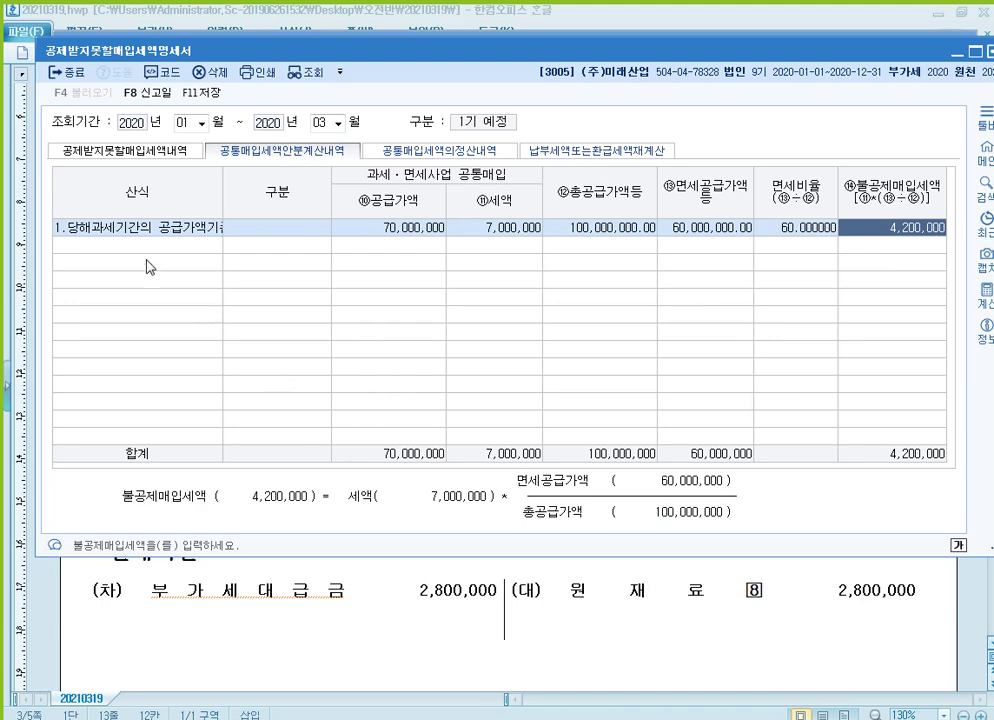
Add a second 공통매입세액안분계산내역 line with formula 1.당해과세기간의 공급가액기준 and load the voucher data into it
click(158, 246)
key(1)
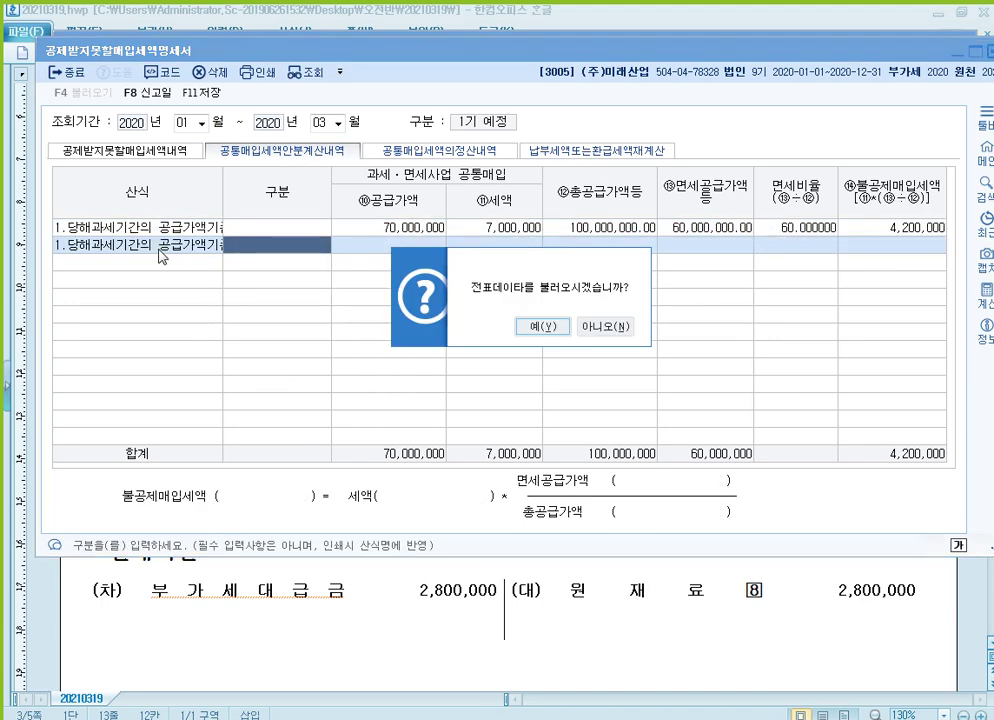
key(Return)
key(Return)
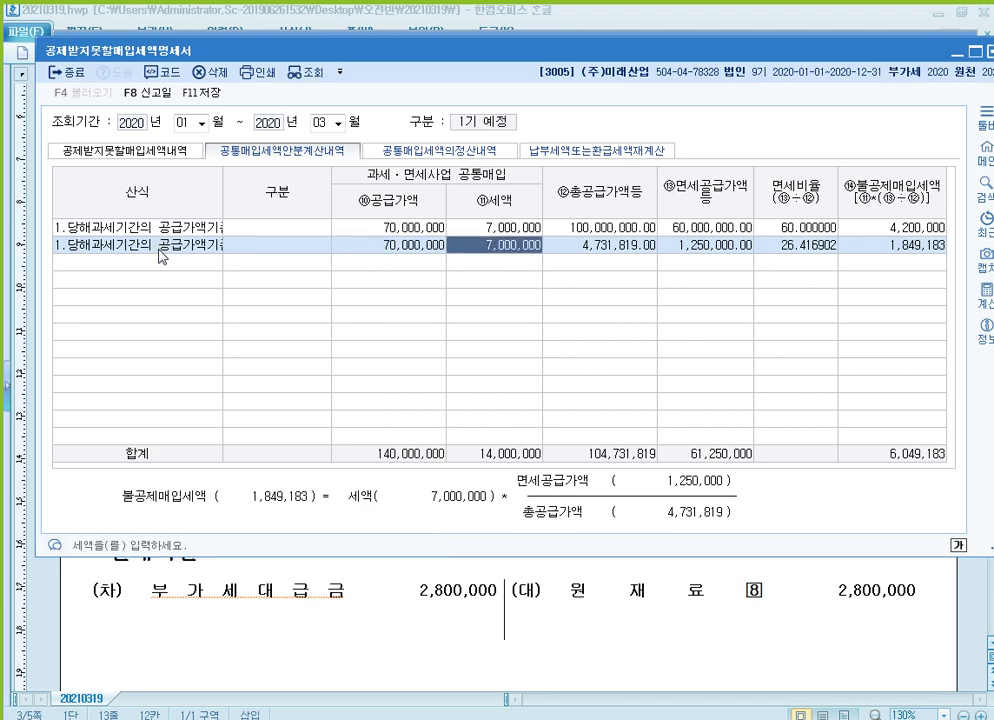
key(Left)
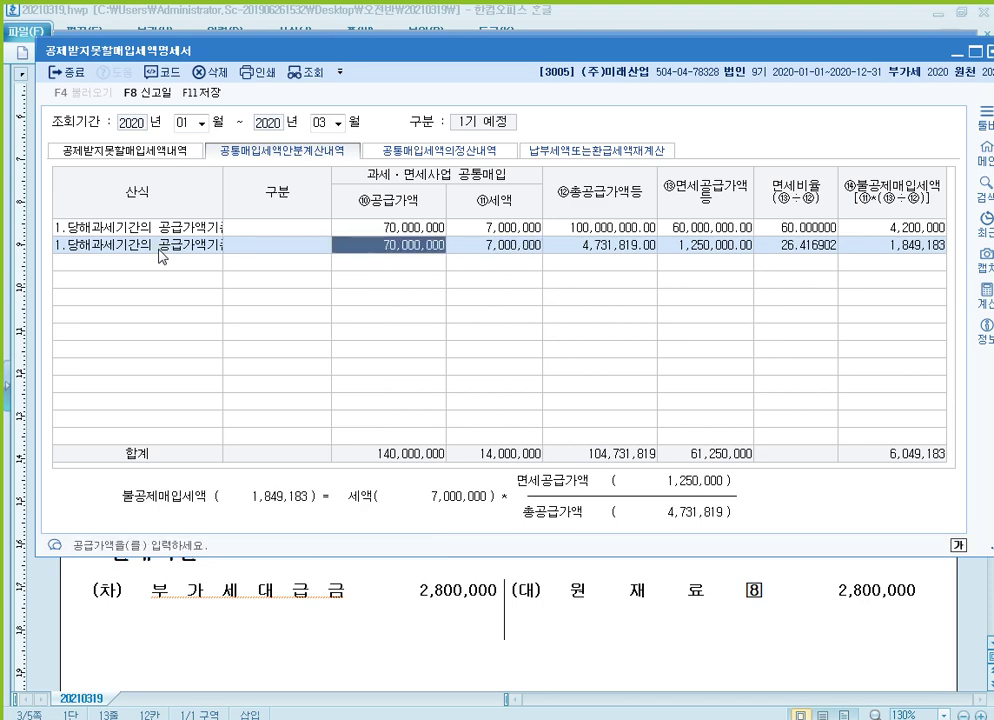
key(Return)
key(Left)
key(Escape)
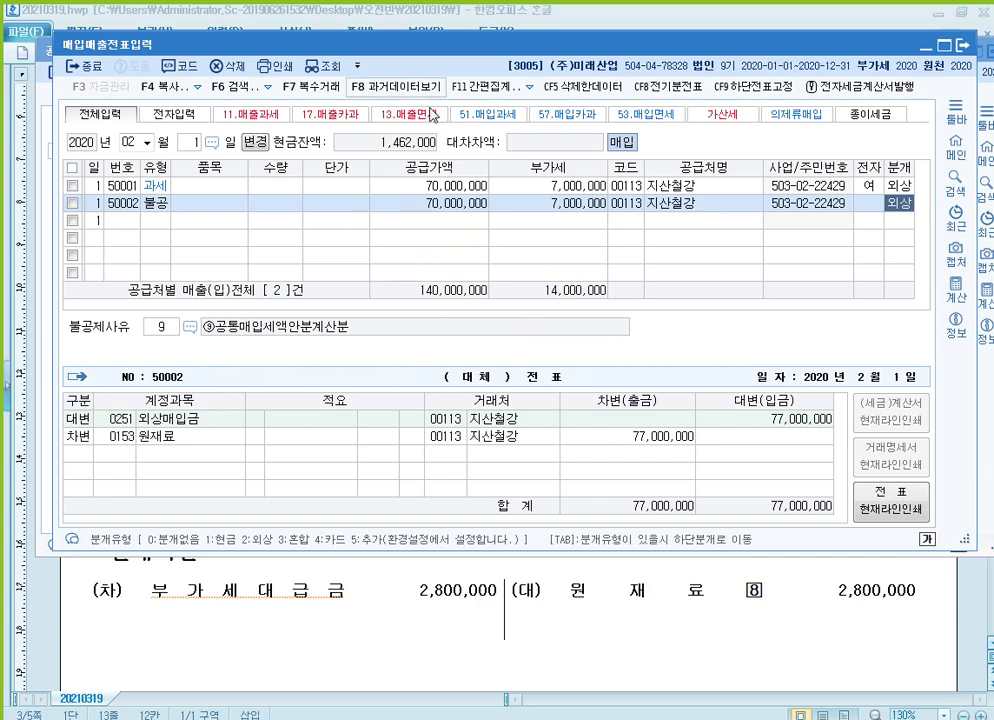
Highlight the 51.과세 purchase's 면세비율 60% journal in the notes, and examine the 부가가치세신고서 solution screen in the textbook PDF
click(464, 16)
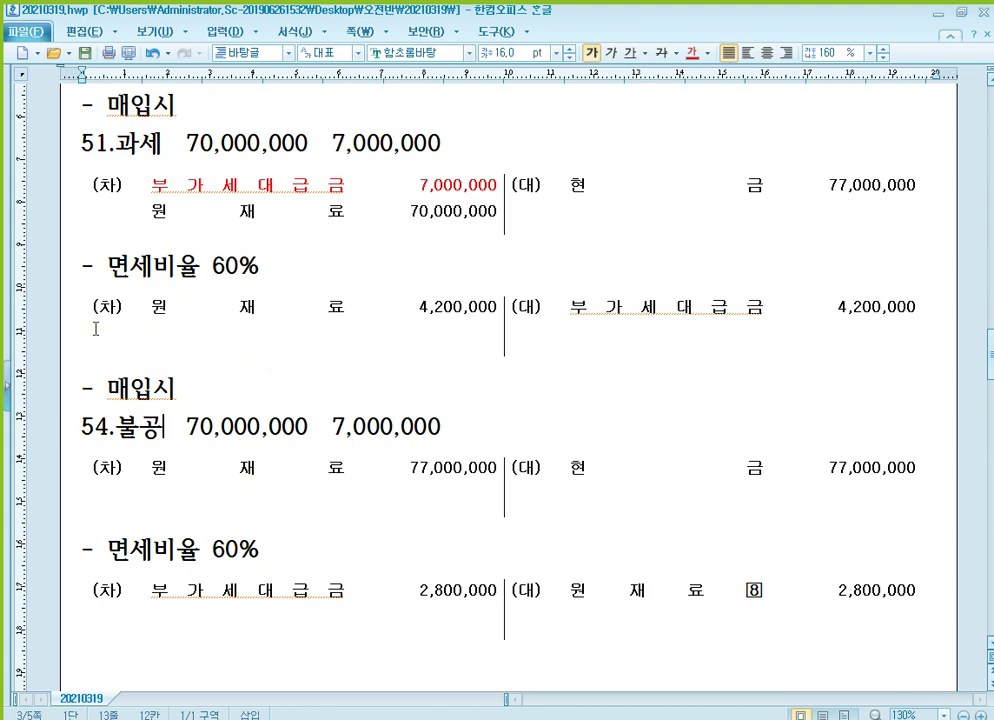
drag(95, 328, 846, 326)
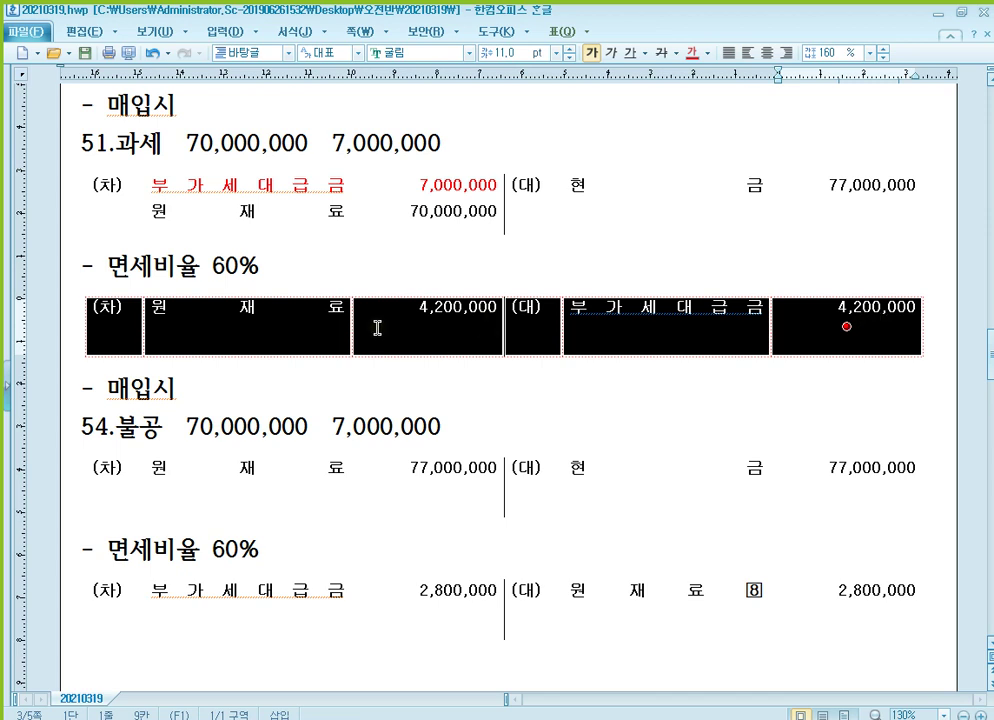
click(402, 718)
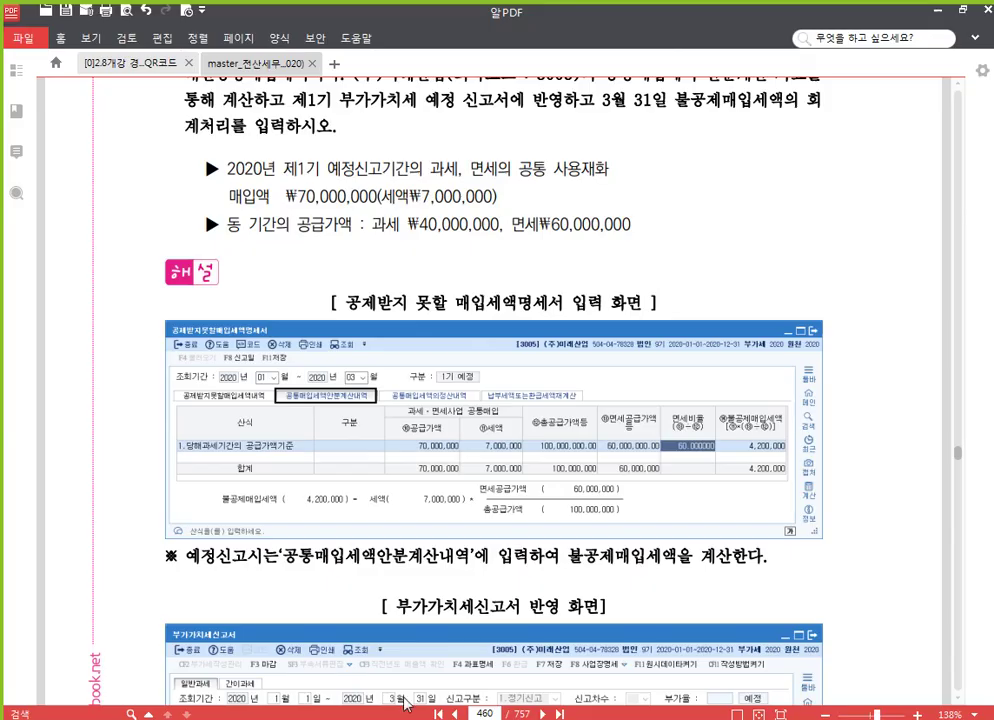
scroll(581, 490, down, 6)
scroll(580, 487, up, 3)
scroll(566, 480, down, 2)
scroll(564, 479, down, 10)
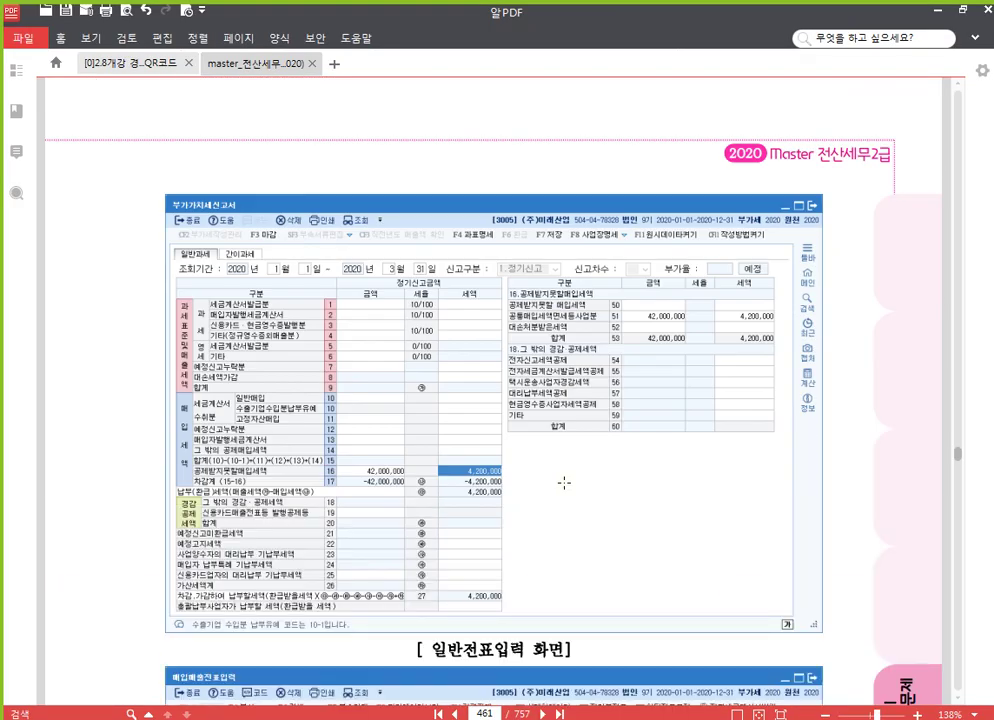
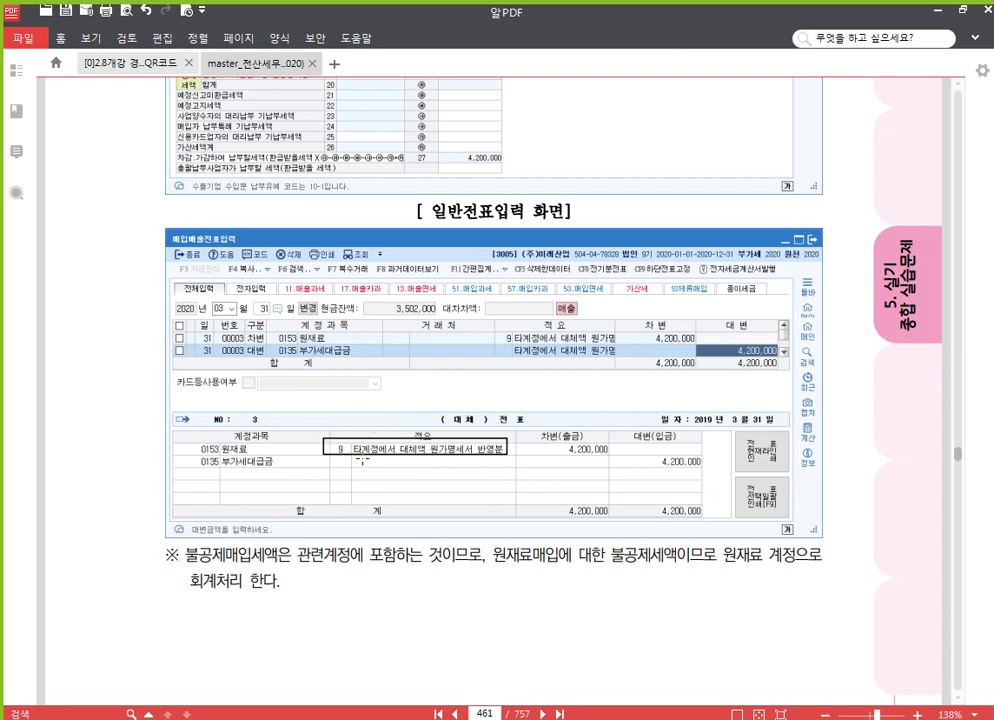
Highlight the word 원재료 in the 기본예제 question on page 460 of the textbook PDF
scroll(431, 398, up, 3)
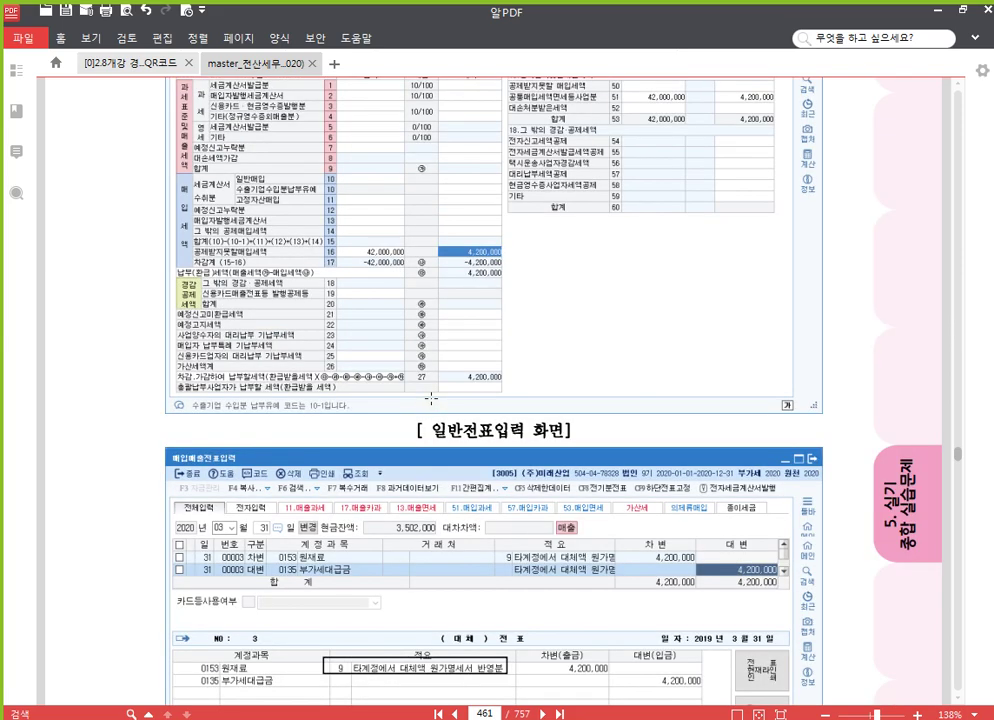
scroll(431, 398, down, 2)
scroll(510, 437, up, 20)
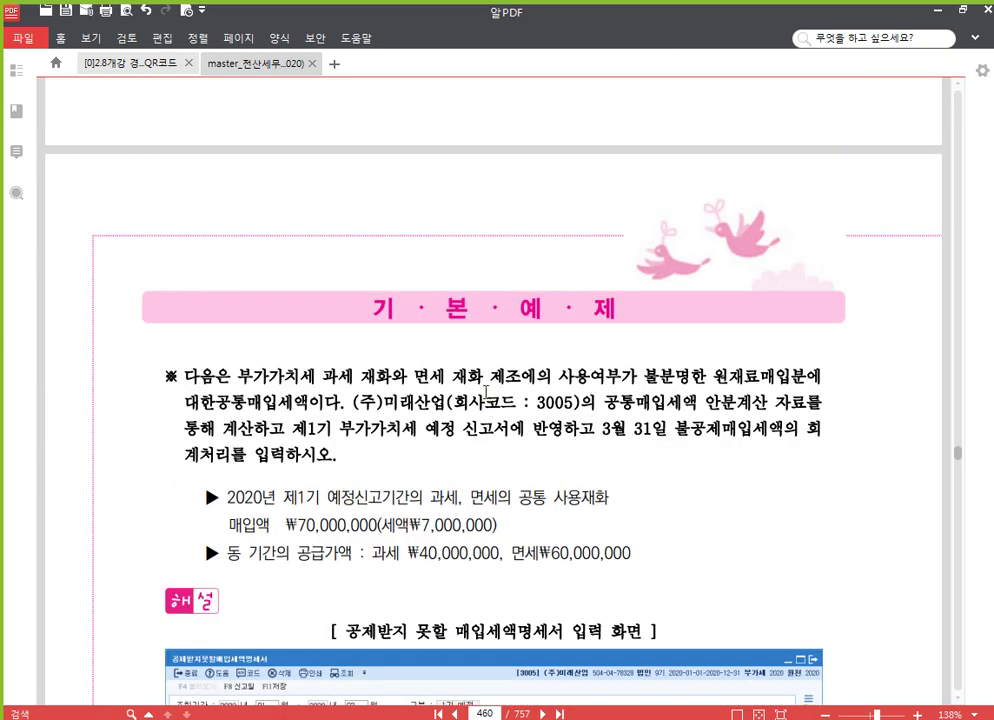
scroll(694, 362, down, 2)
drag(713, 266, 761, 266)
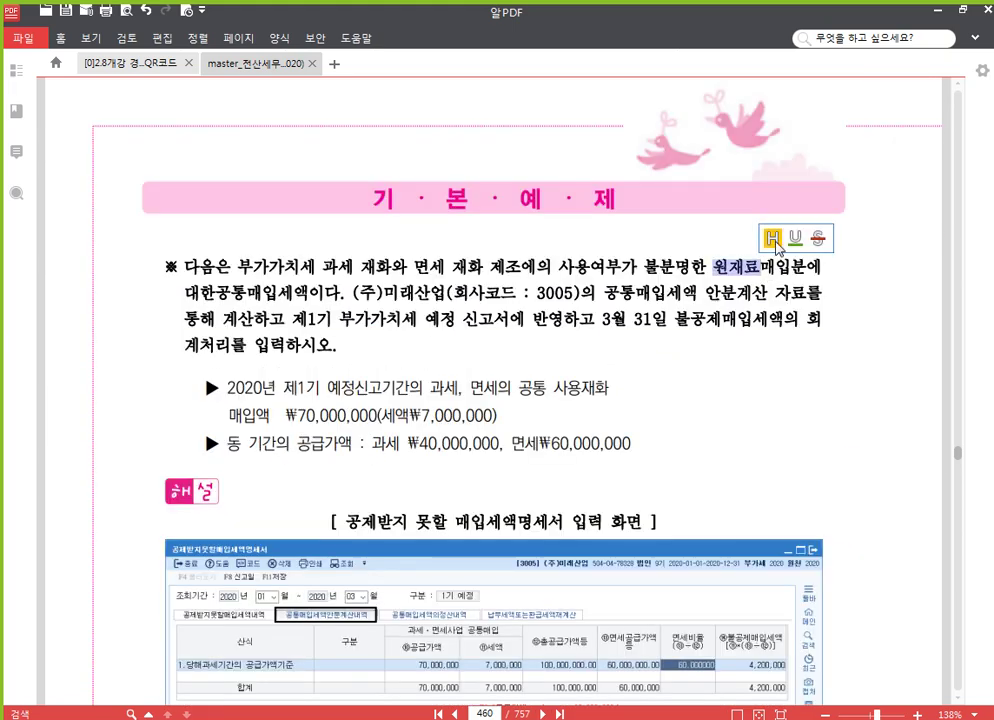
click(775, 238)
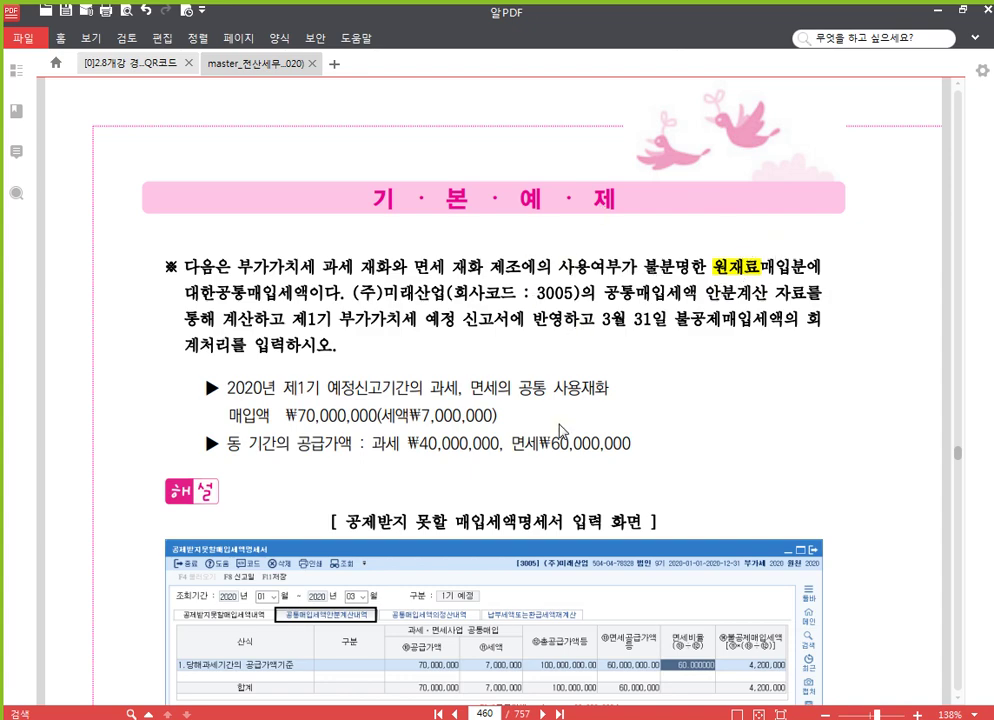
Find the 연습문제 on page 462, switch to KcLep and change the company to 7700 (주)한미상사
scroll(560, 430, down, 5)
scroll(587, 425, down, 9)
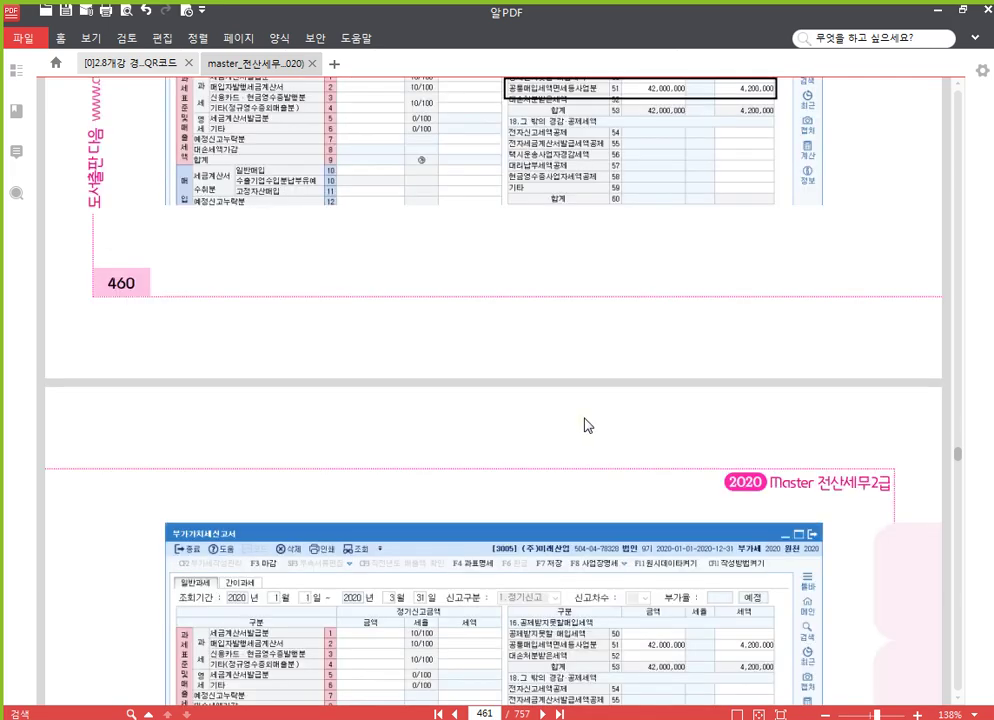
scroll(587, 425, down, 15)
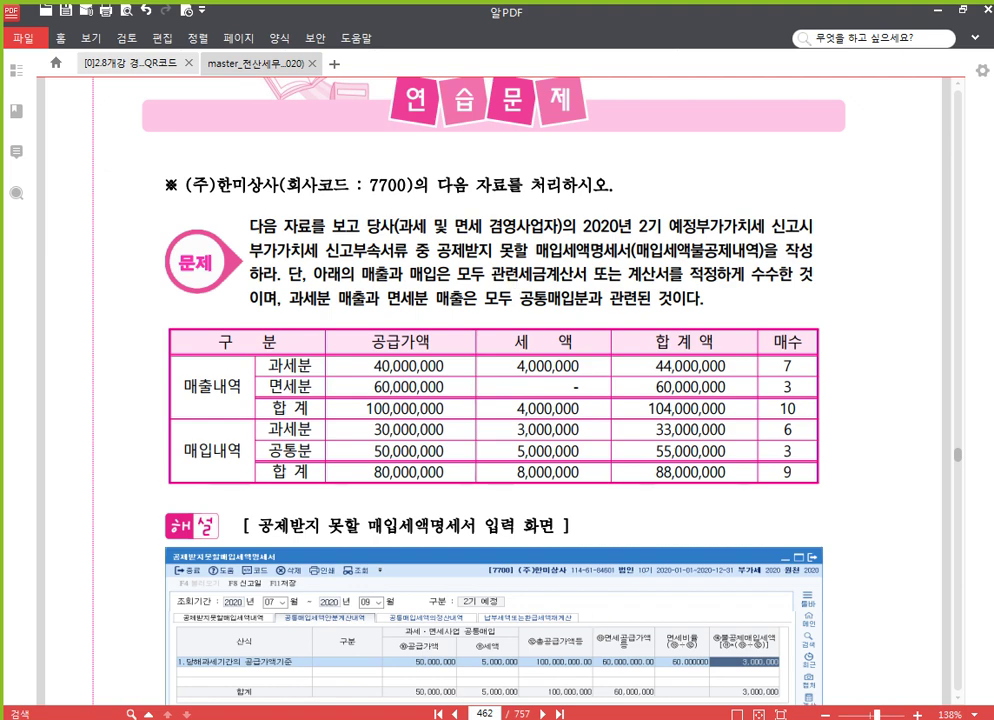
click(515, 718)
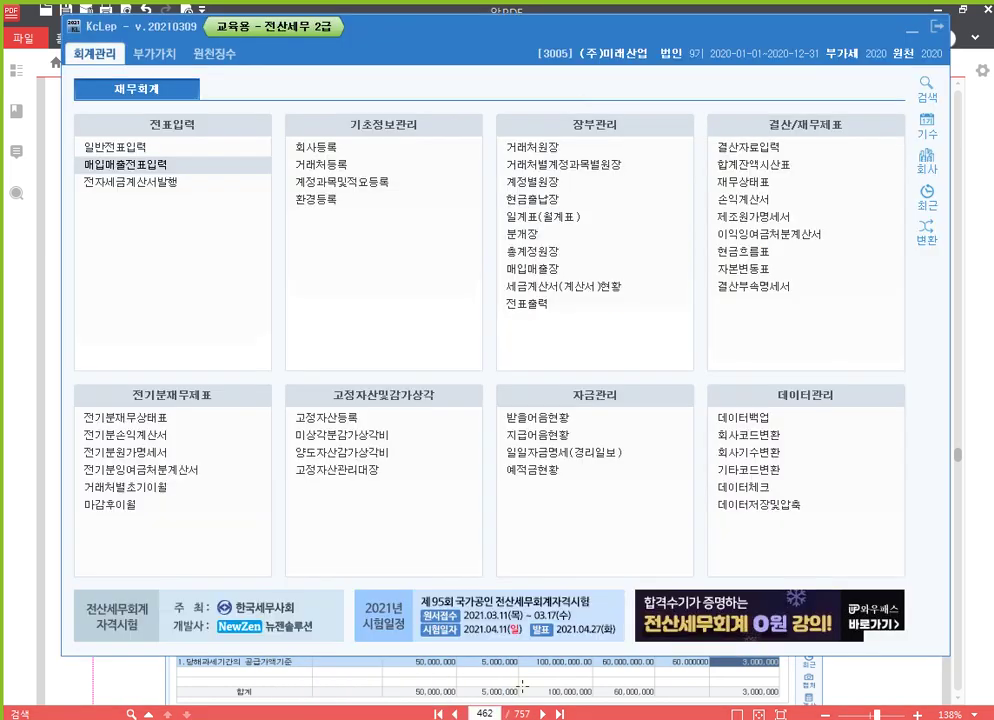
click(927, 163)
text(77)
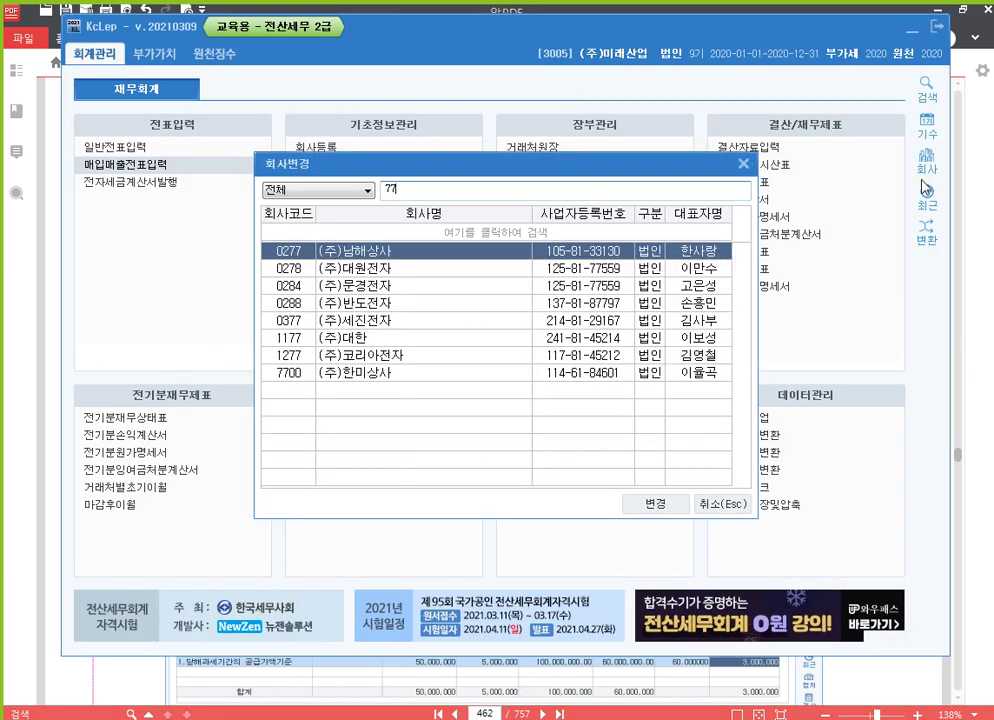
text(00)
key(Return)
key(Return)
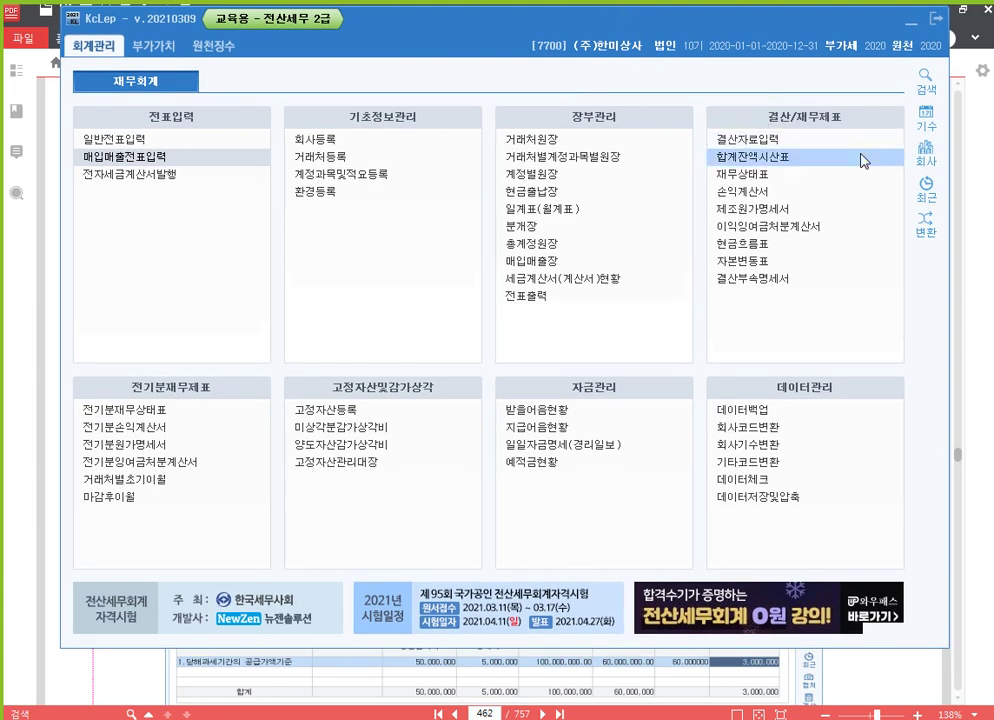
click(864, 161)
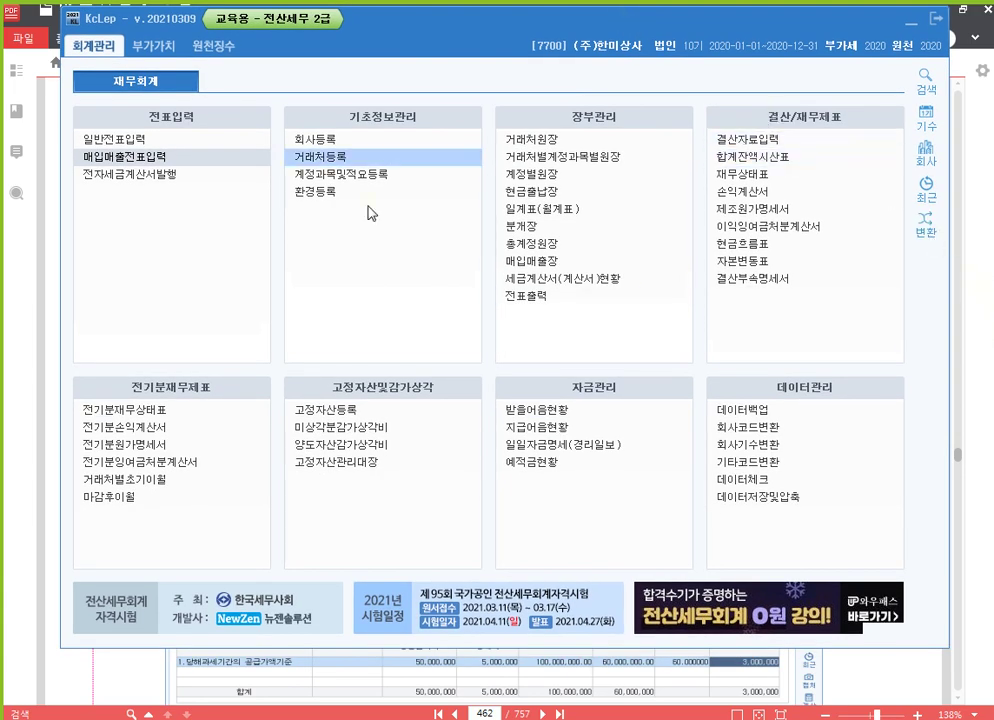
click(153, 45)
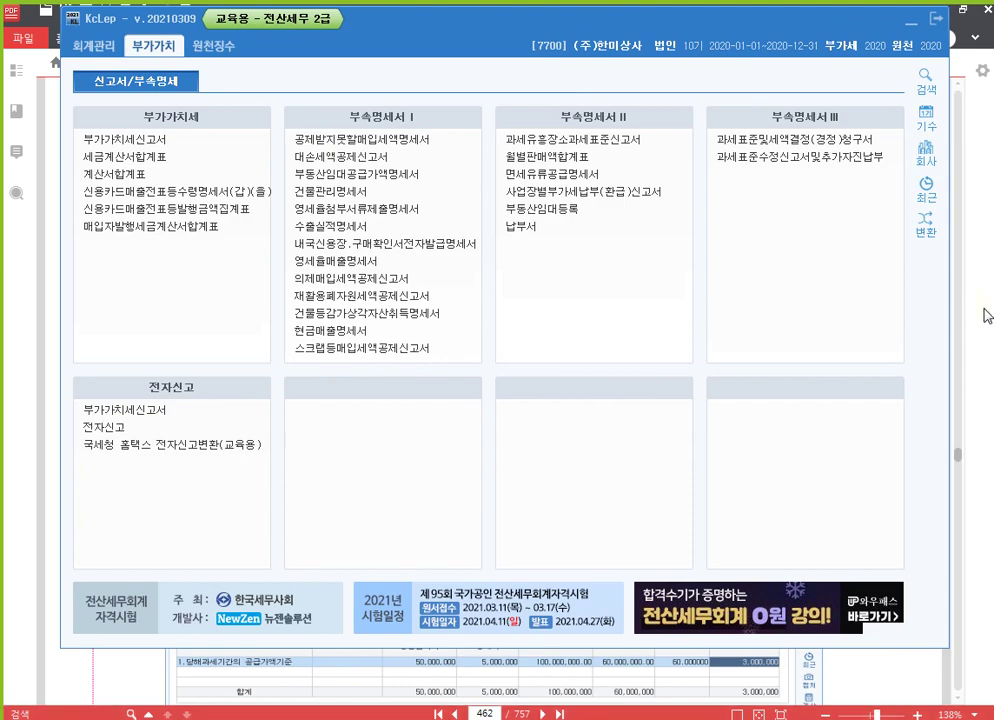
Return to the textbook PDF and highlight the 공통분 row of 매입내역 in the 연습문제 table
click(985, 316)
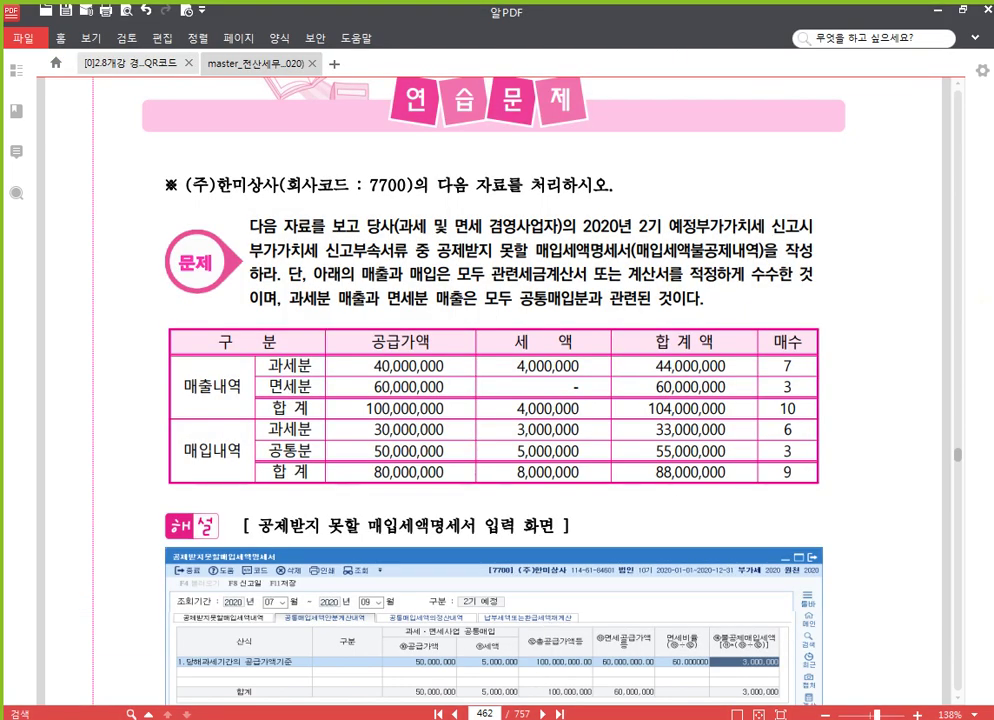
mouse_move(443, 719)
drag(266, 450, 729, 450)
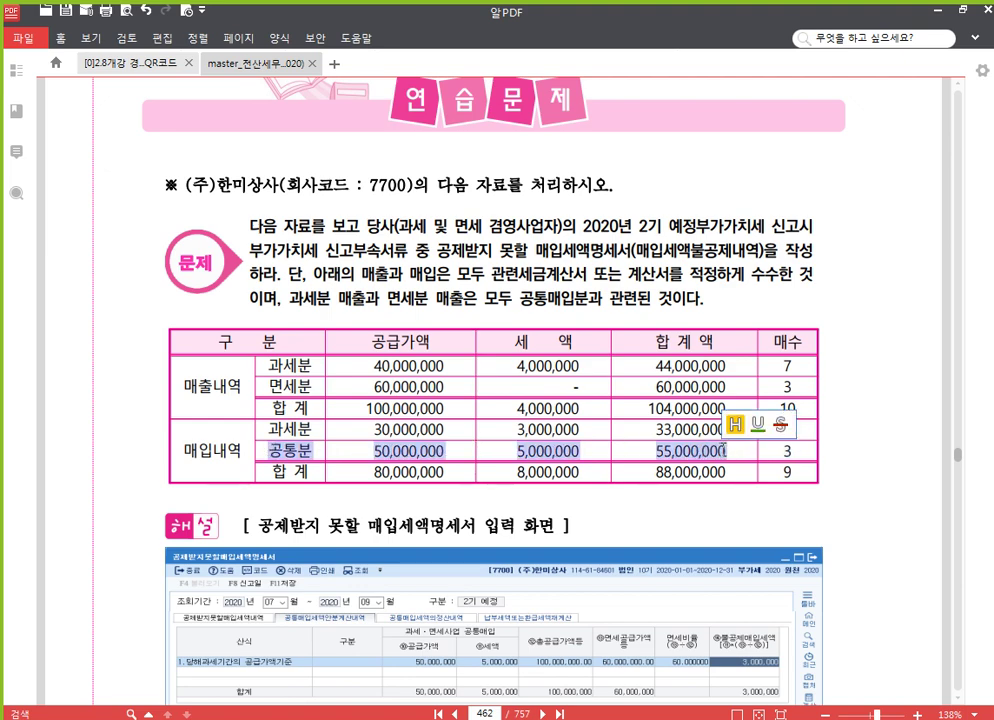
click(733, 428)
click(750, 456)
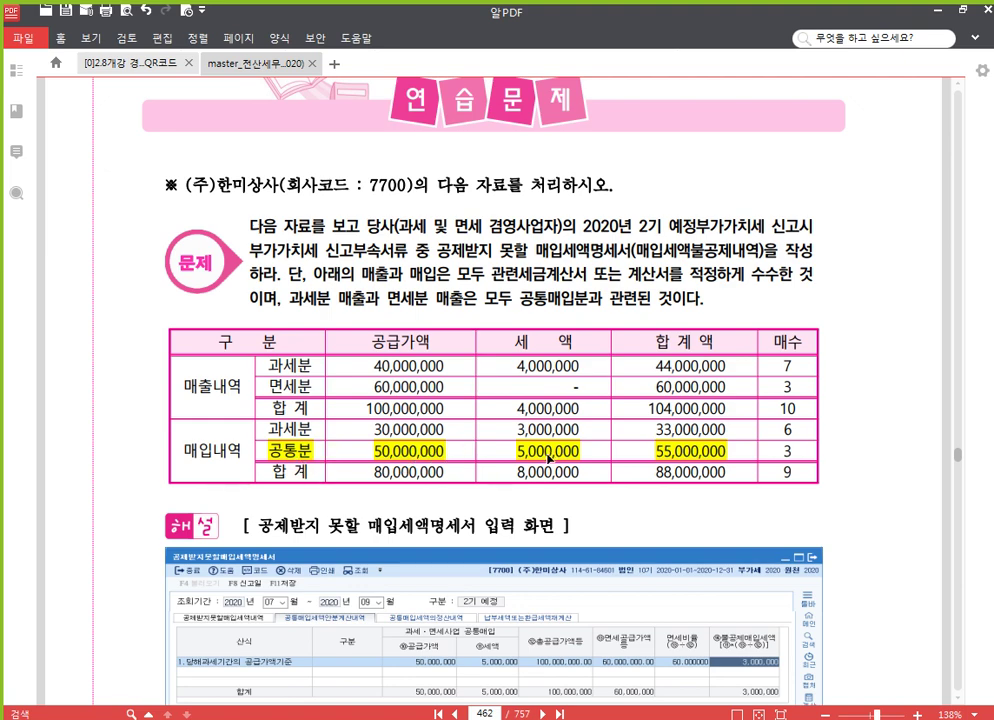
click(549, 458)
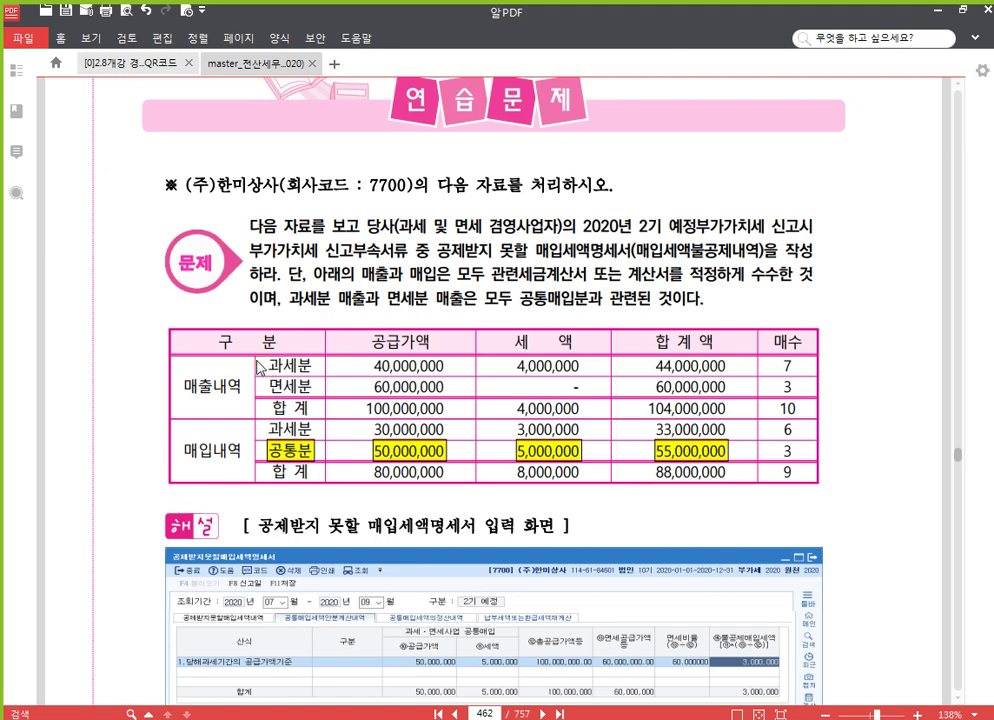
Highlight the 과세분 and 면세분 공급가액 amounts, 40,000,000 and 60,000,000, under 매출내역
drag(372, 366, 442, 366)
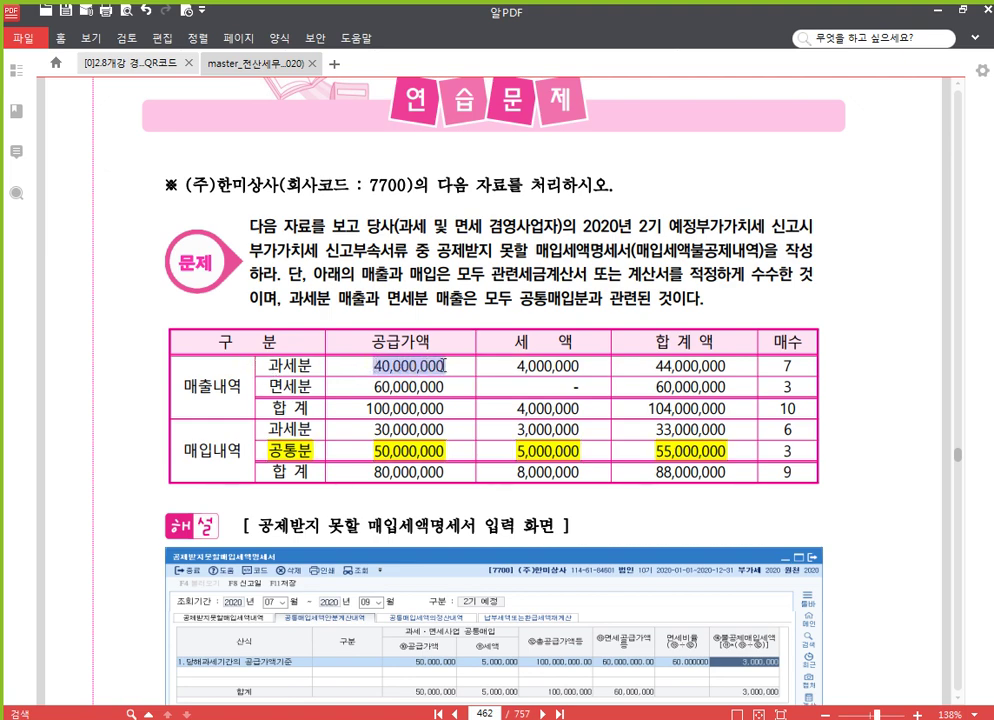
click(396, 340)
drag(373, 387, 443, 387)
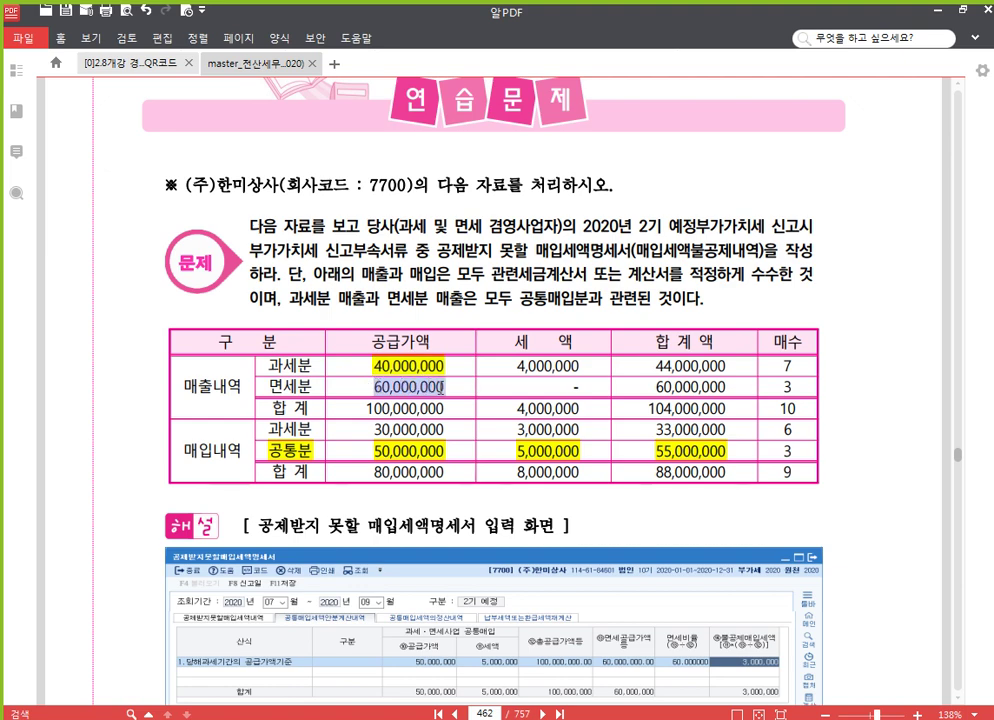
click(452, 366)
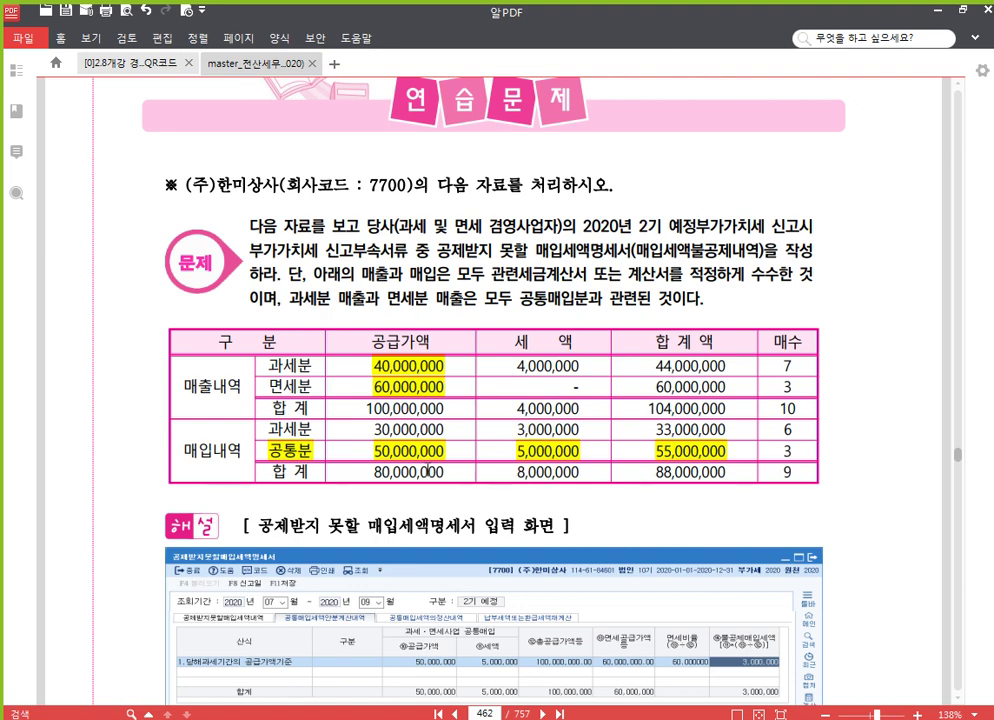
Switch to KcLep and open 공제받지못할매입세액명세서 for the 2020 period from month 07 to 09
scroll(455, 474, down, 3)
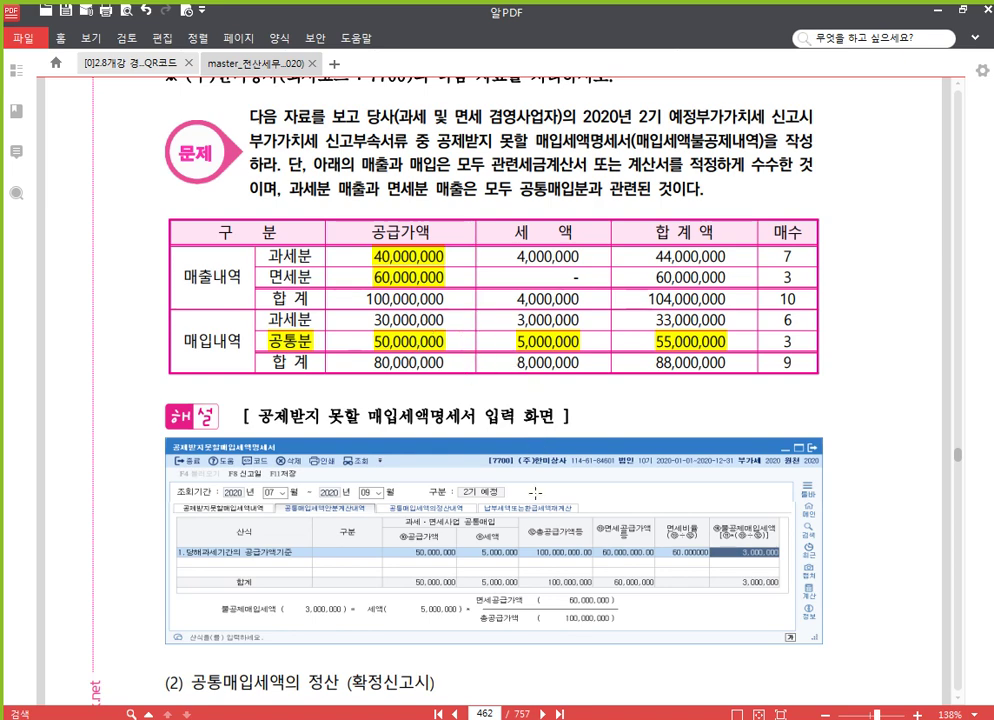
key(alt+Tab)
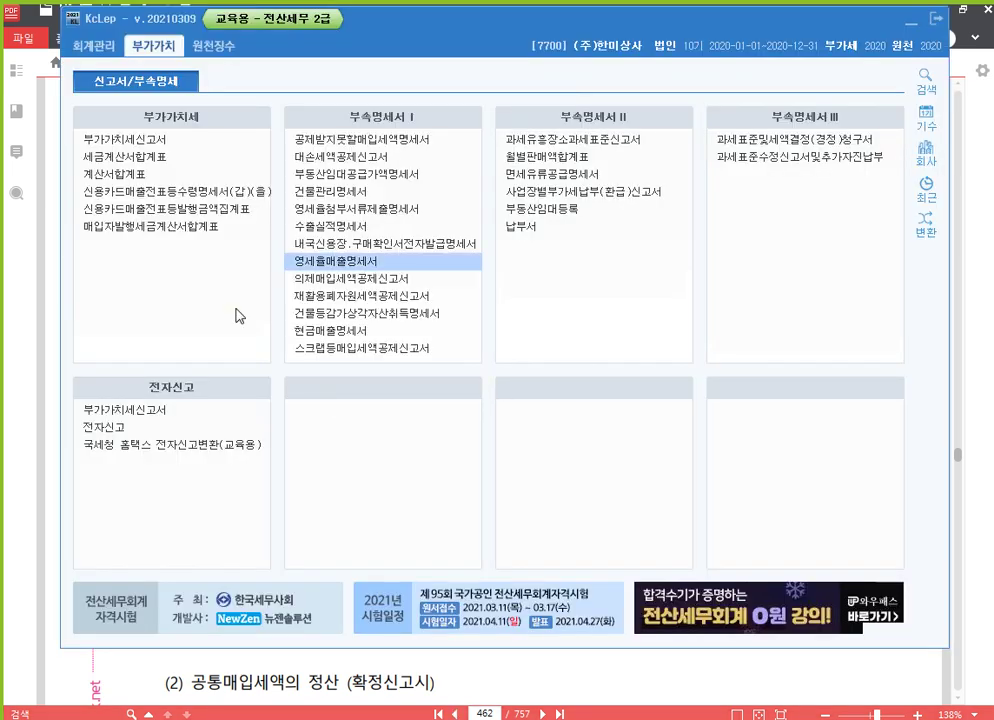
key(Return)
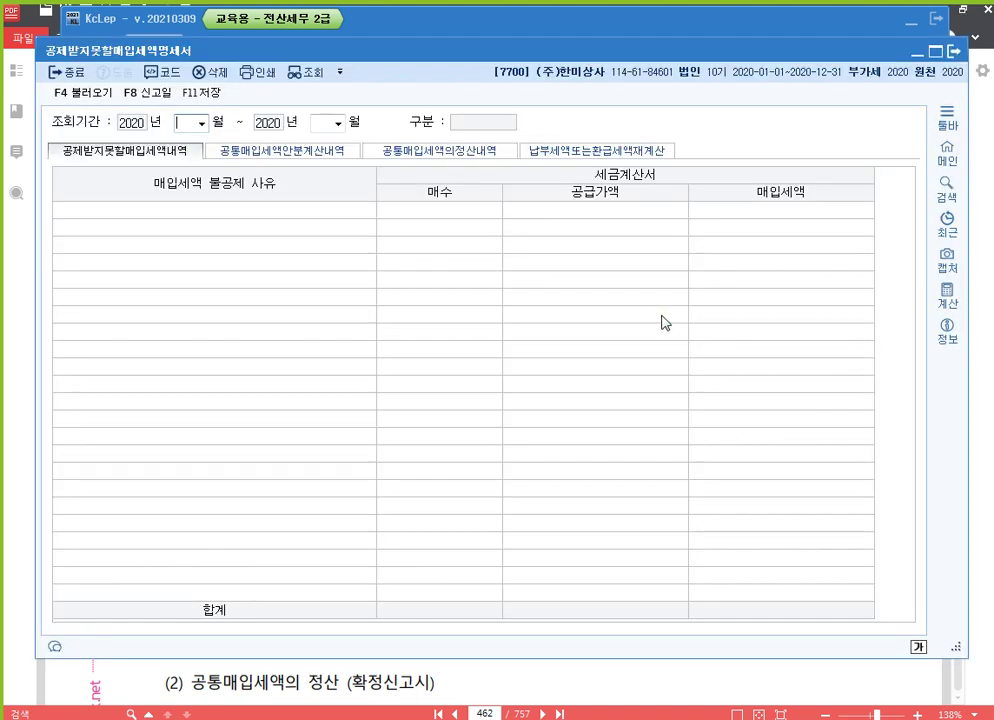
text(7)
key(Return)
text(9)
key(Return)
click(619, 383)
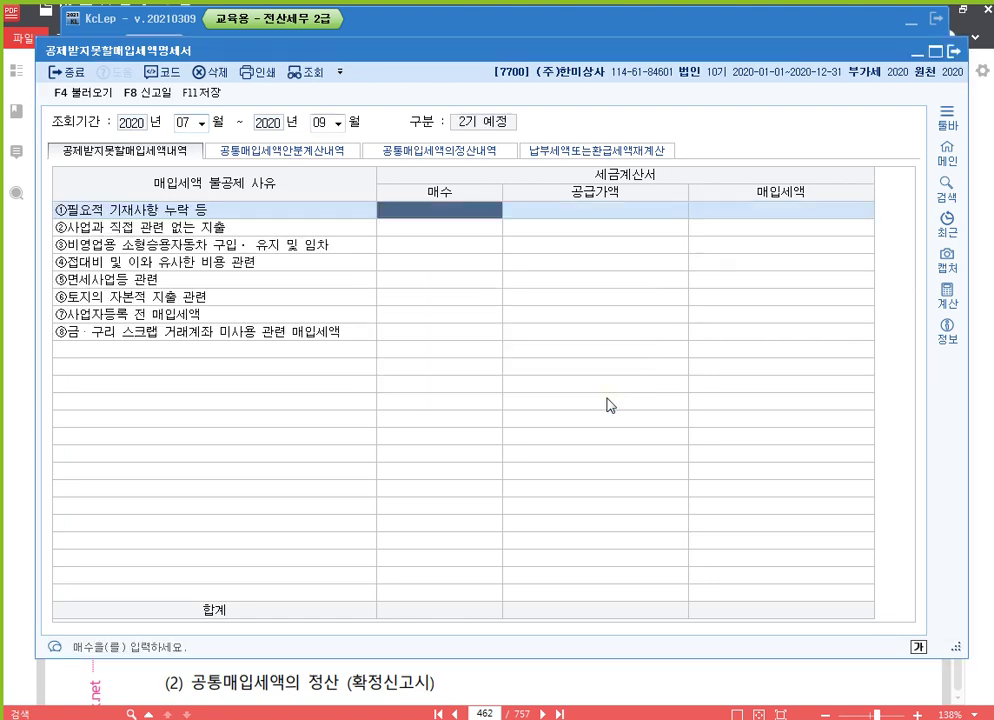
Add a 공통매입세액안분계산내역 line with formula 1.당해과세기간의 공급가액기준 and accept loading the voucher data
click(303, 152)
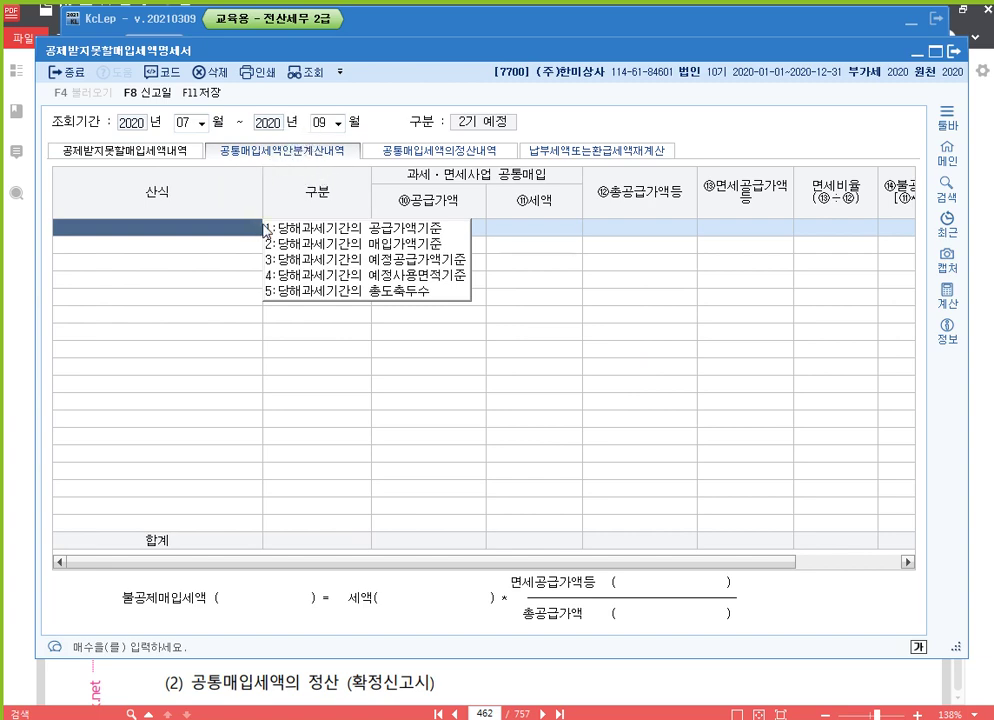
click(310, 227)
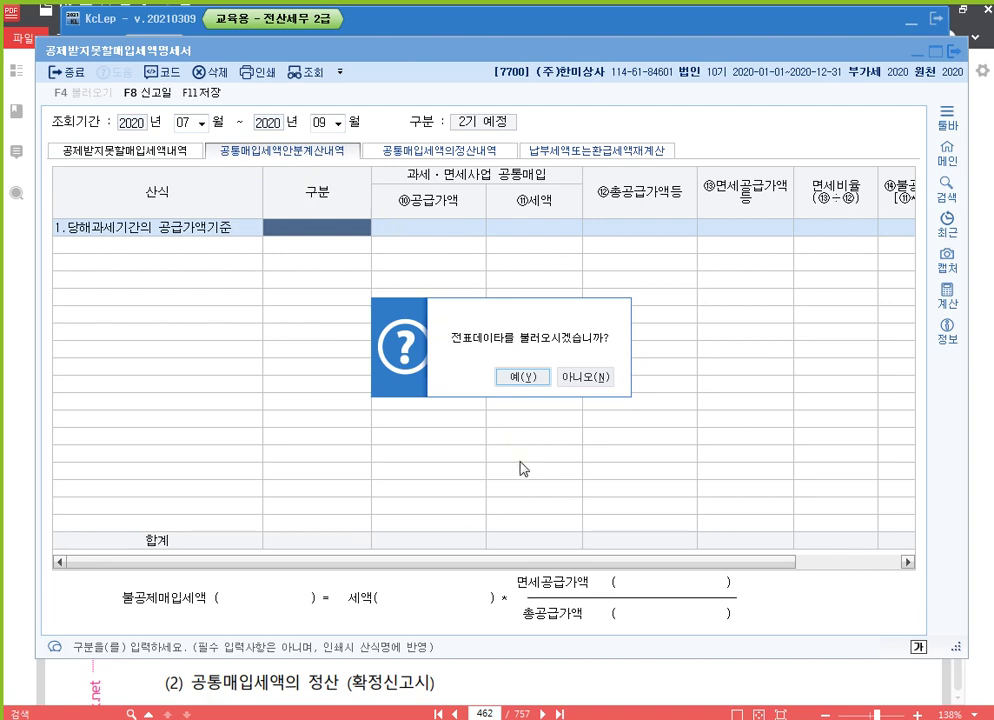
key(Return)
key(Return)
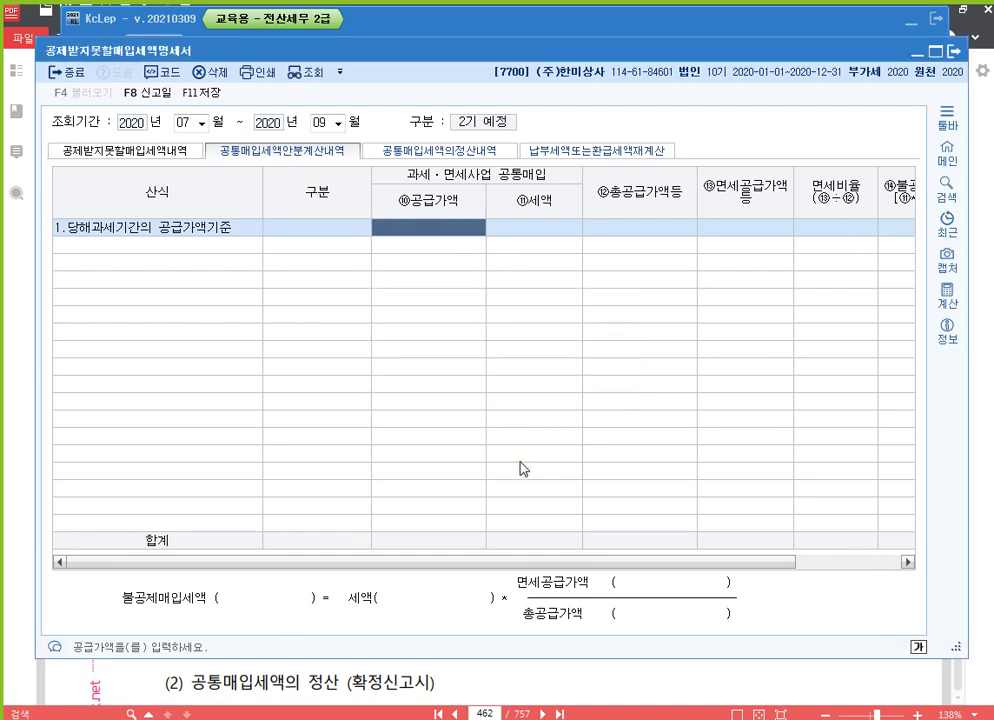
Enter 50,000,000 as the 공급가액 of the common purchase and confirm it
text(50000000)
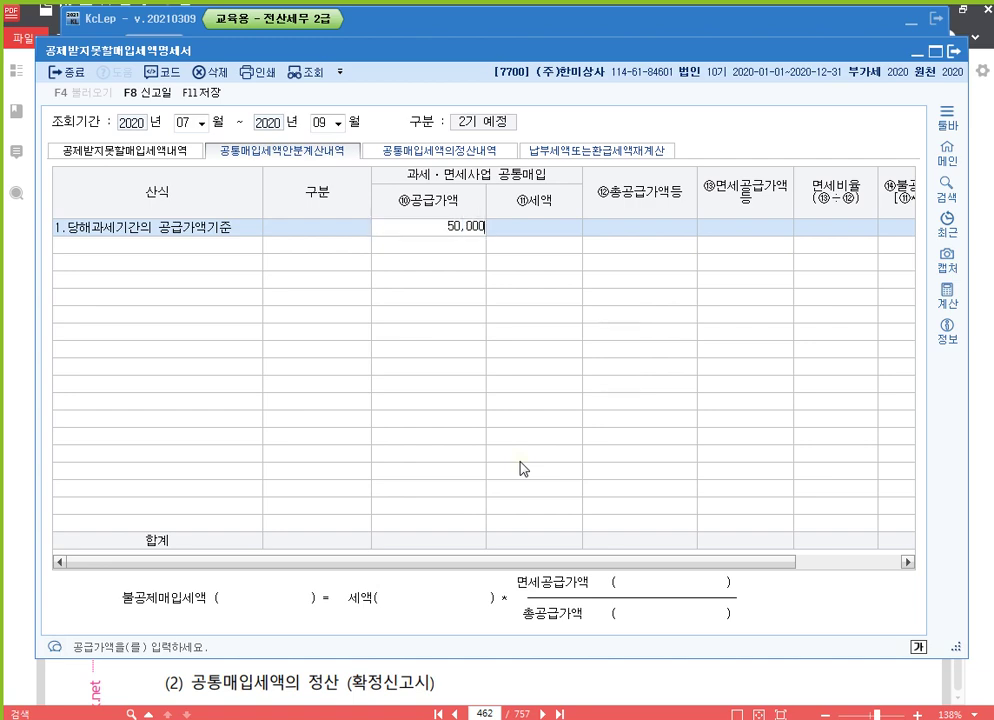
key(Return)
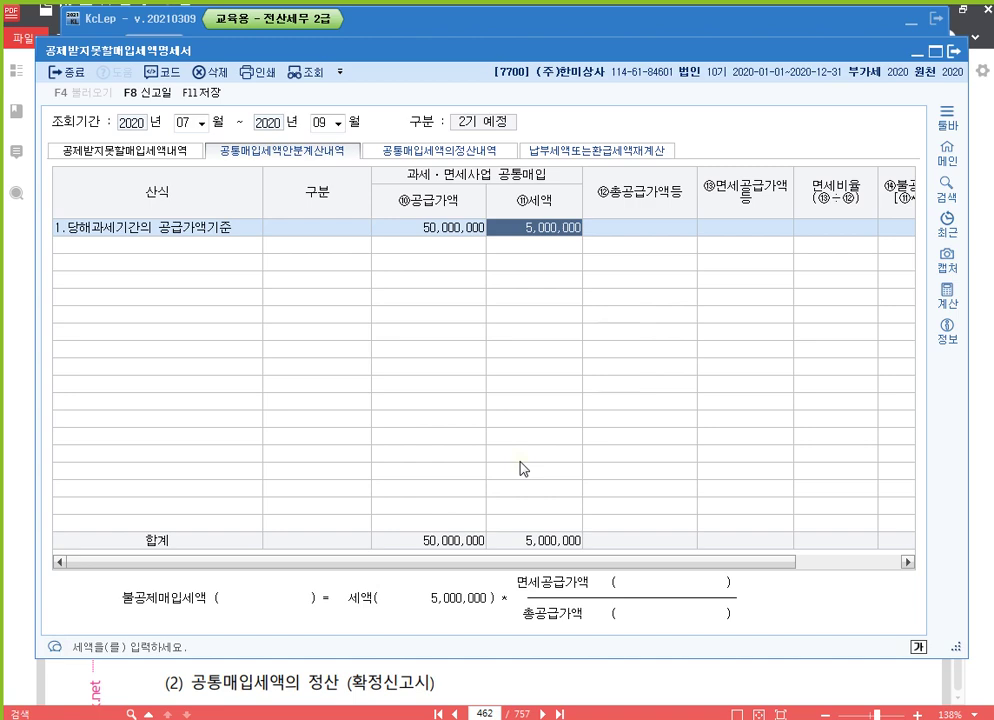
key(Left)
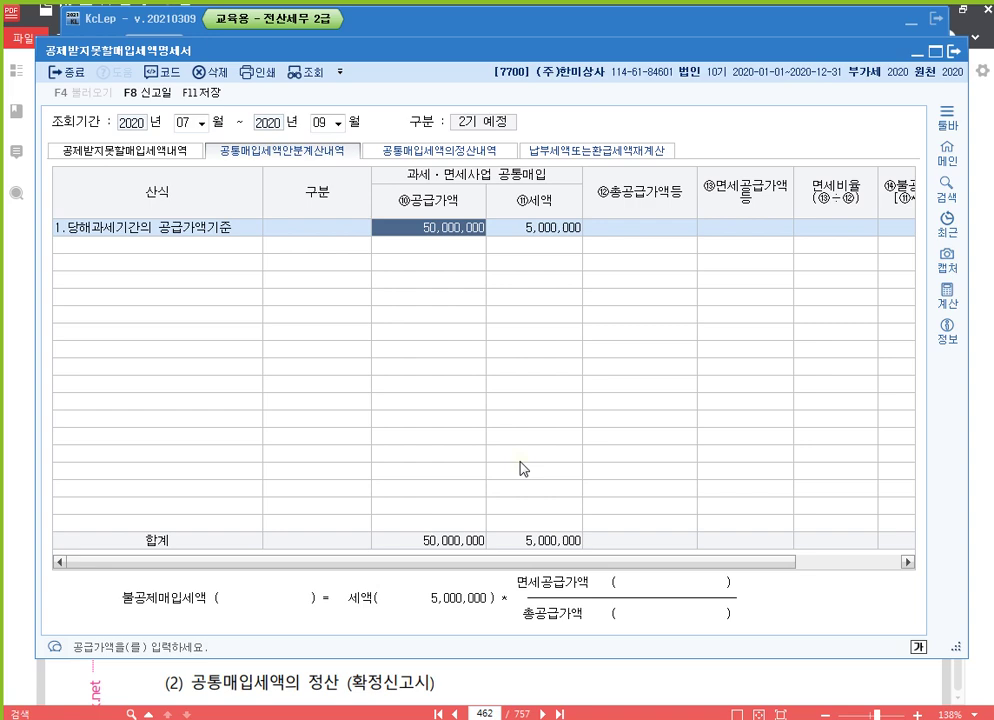
key(Return)
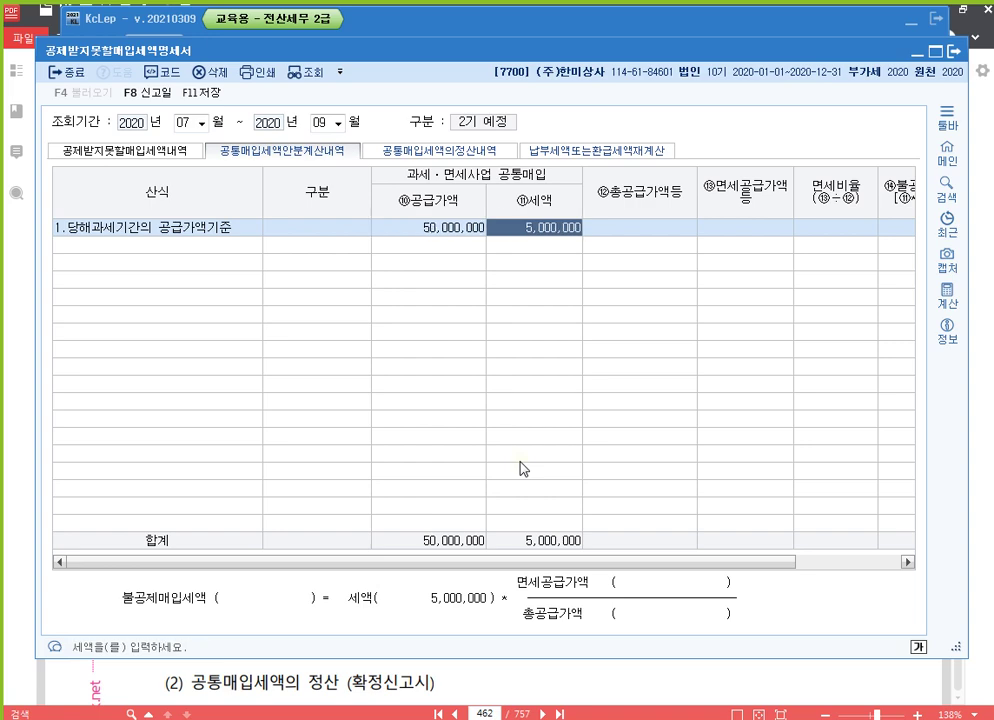
Add a 공통매입세액의정산내역 line with formula 1.당해과세기간의 공급가액기준, declining to load the voucher data
click(476, 156)
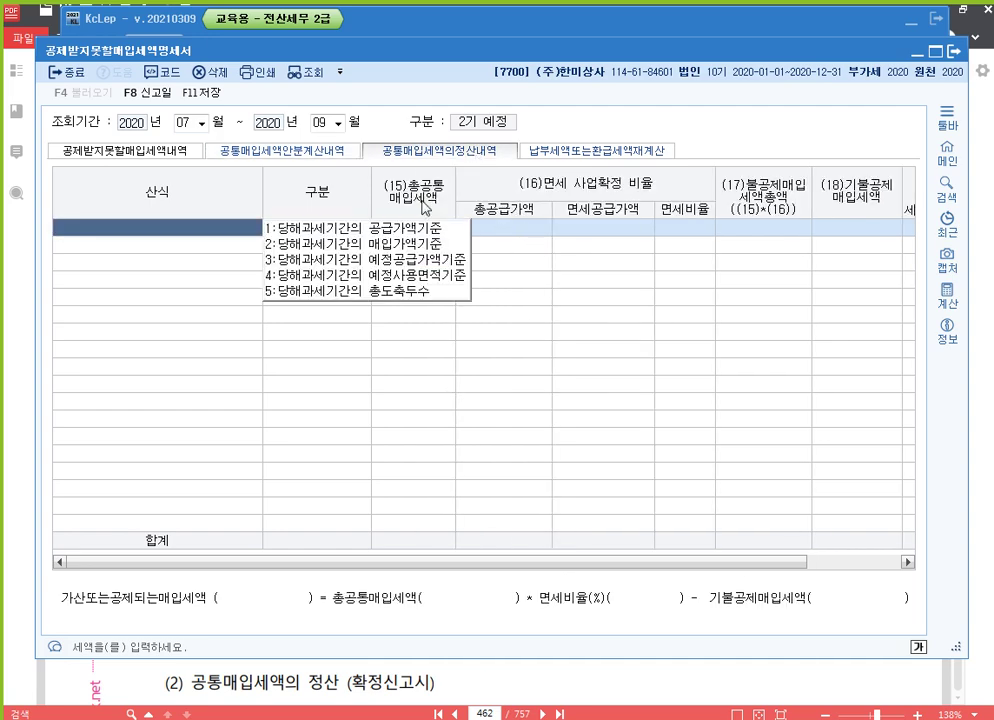
click(424, 227)
click(571, 380)
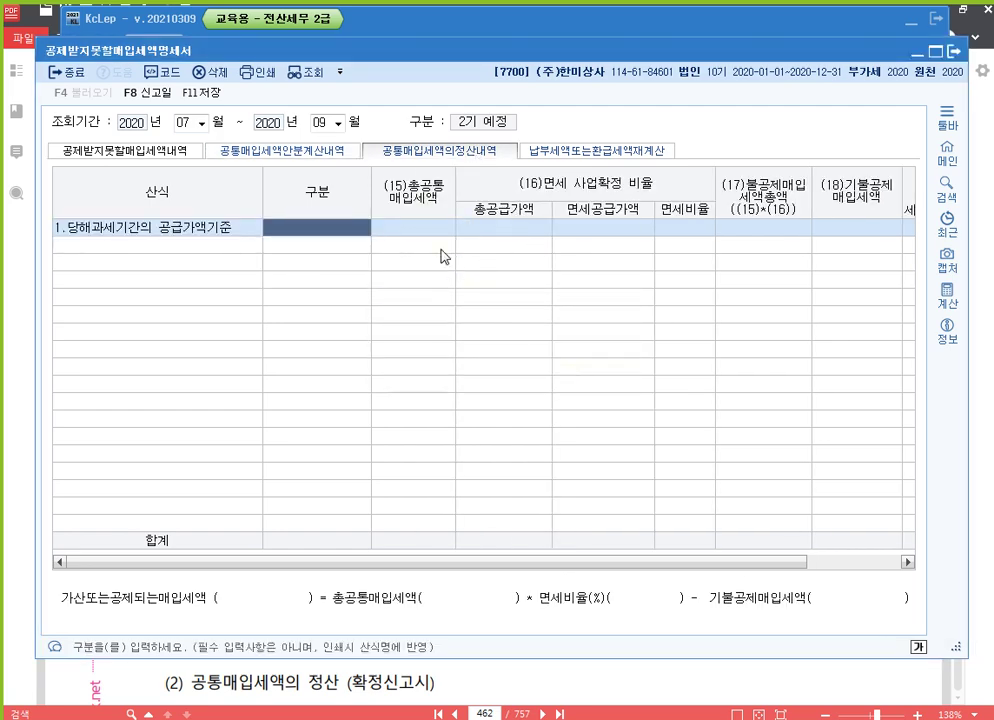
Complete the 공통매입세액안분계산내역 line with 총공급가액 100,000,000 and 면세공급가액 60,000,000, and save the statement
click(314, 148)
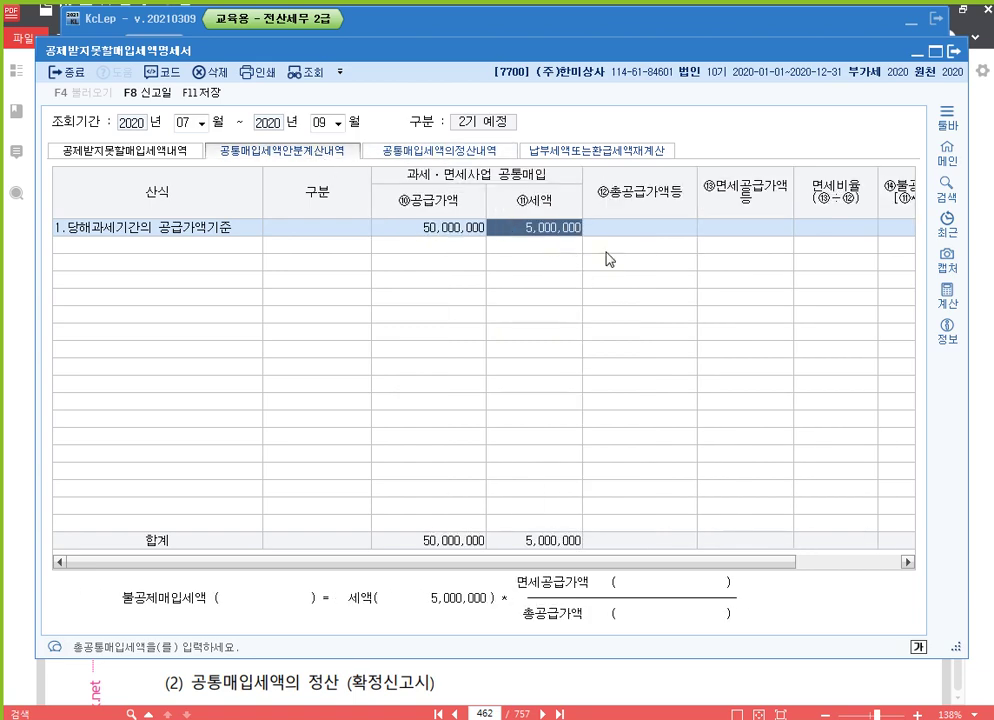
click(461, 228)
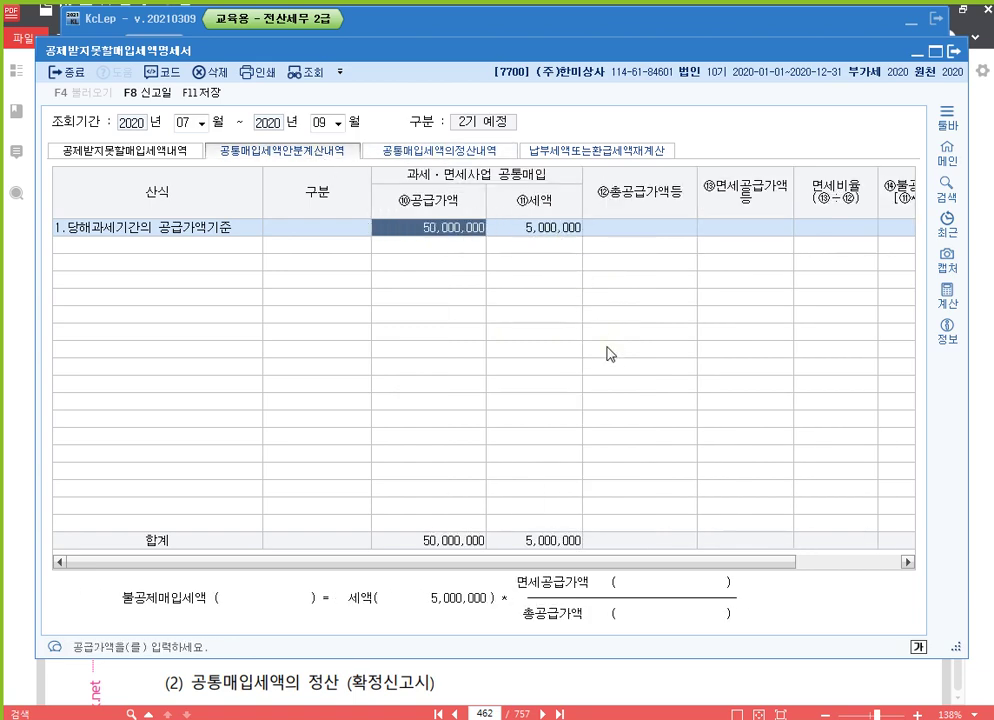
key(Return)
key(Return)
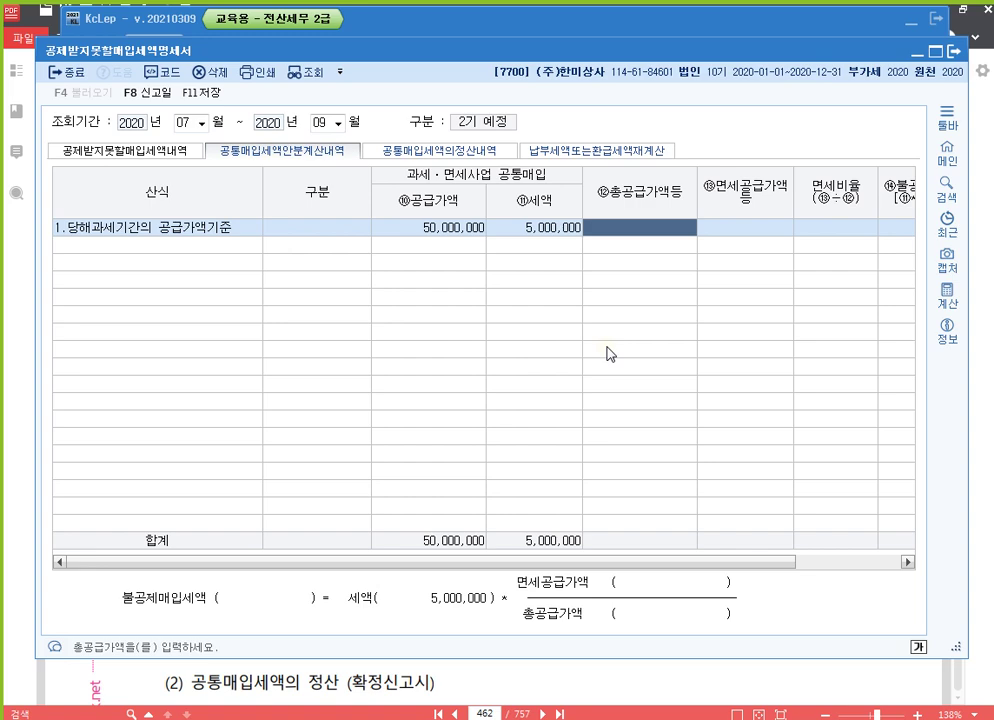
text(100000000)
key(Return)
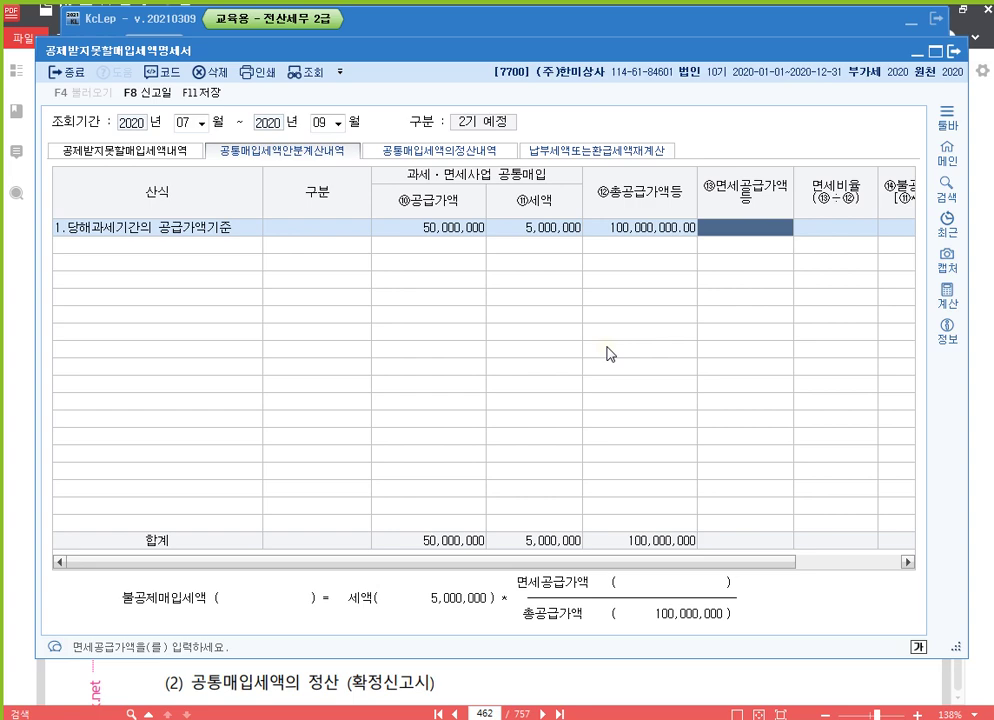
text(60000000)
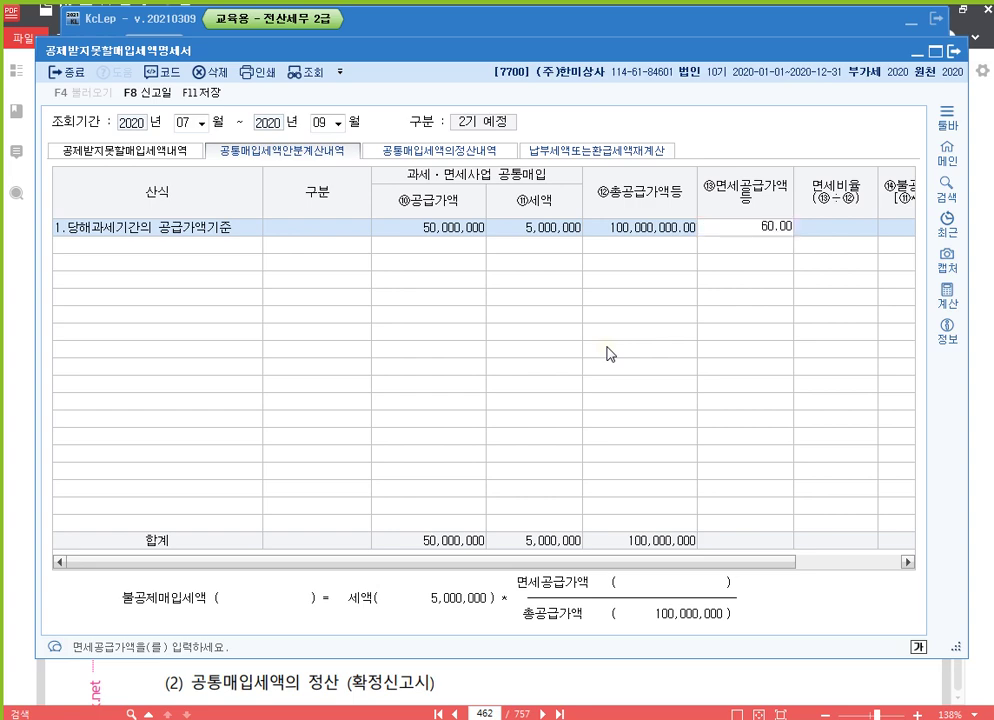
key(Return)
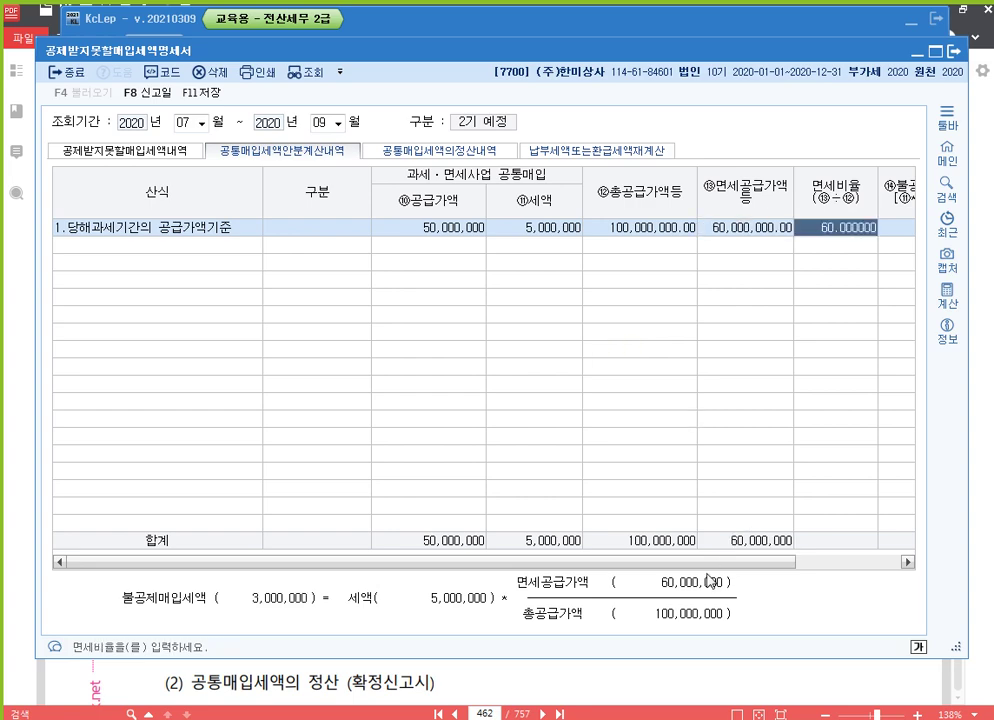
drag(766, 563, 875, 566)
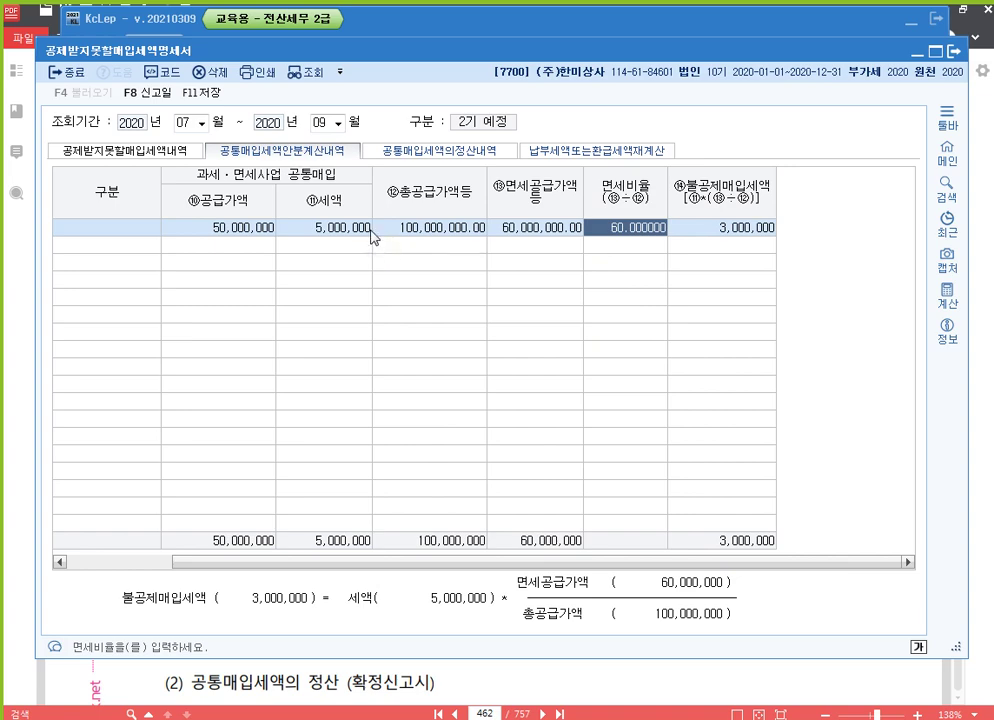
click(212, 93)
Review the common purchase 공급가액, 총공급가액 and 면세공급가액 in the 공통매입세액안분계산내역 line
click(265, 230)
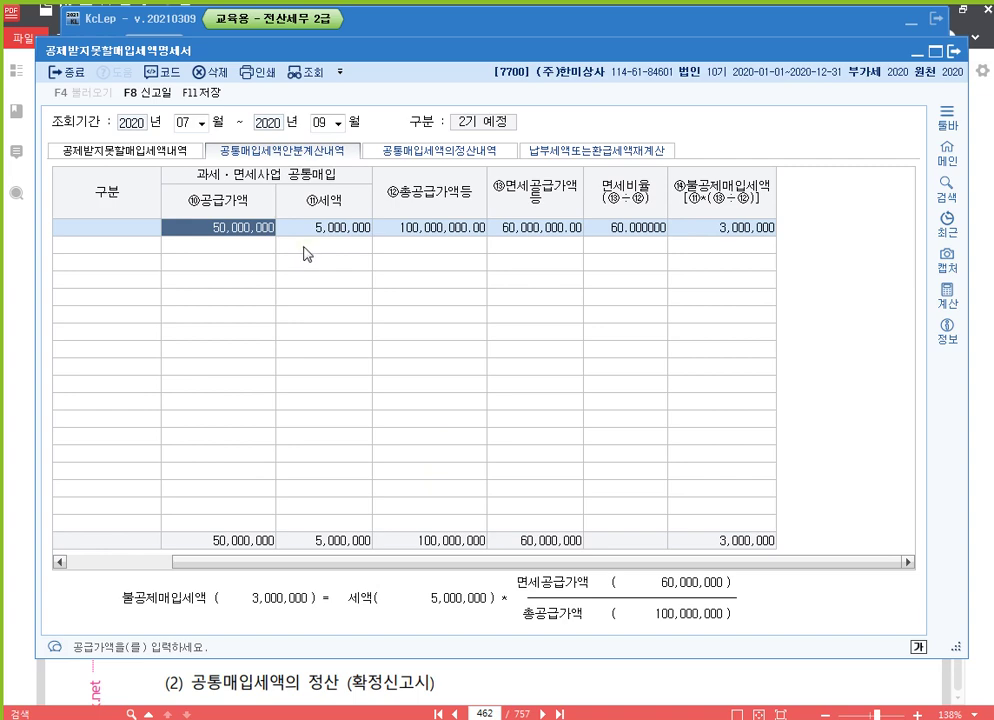
click(445, 231)
click(545, 231)
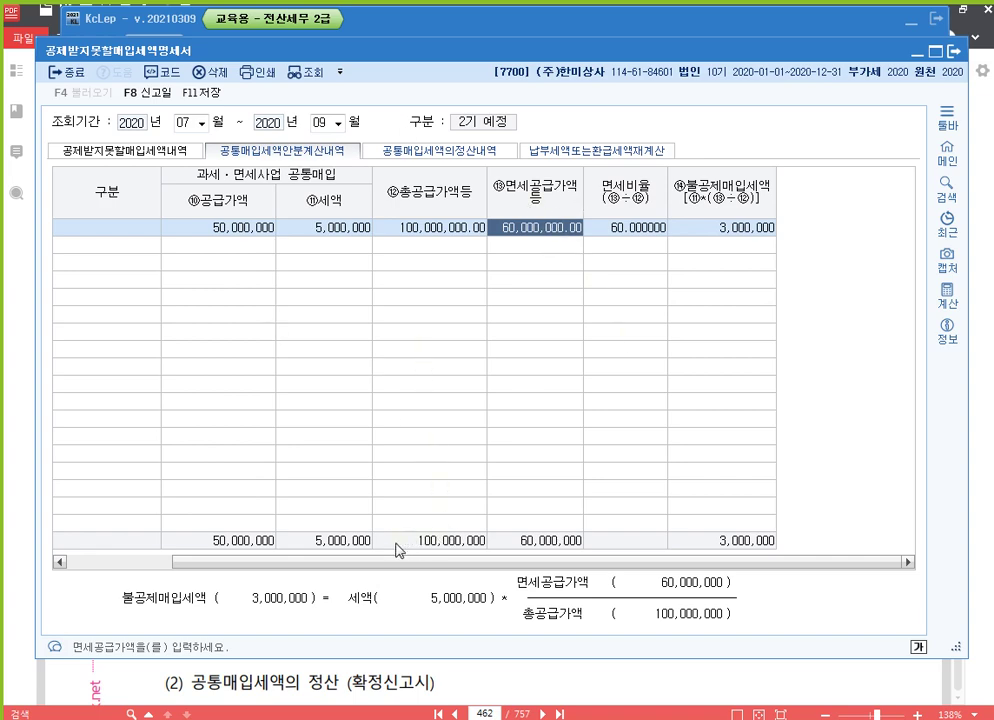
drag(415, 563, 268, 577)
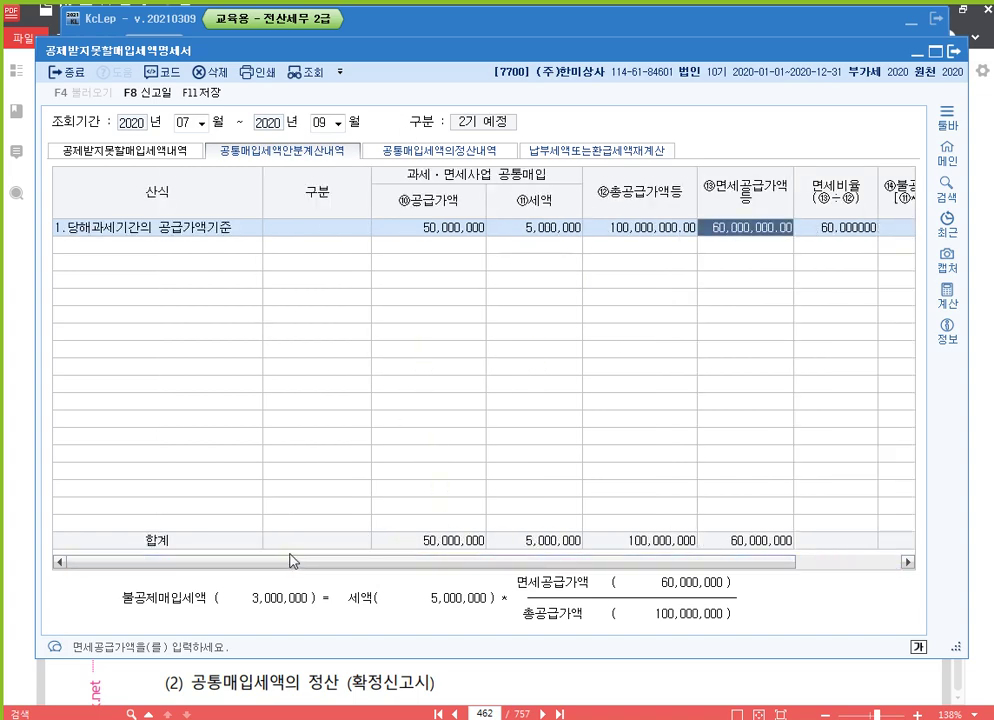